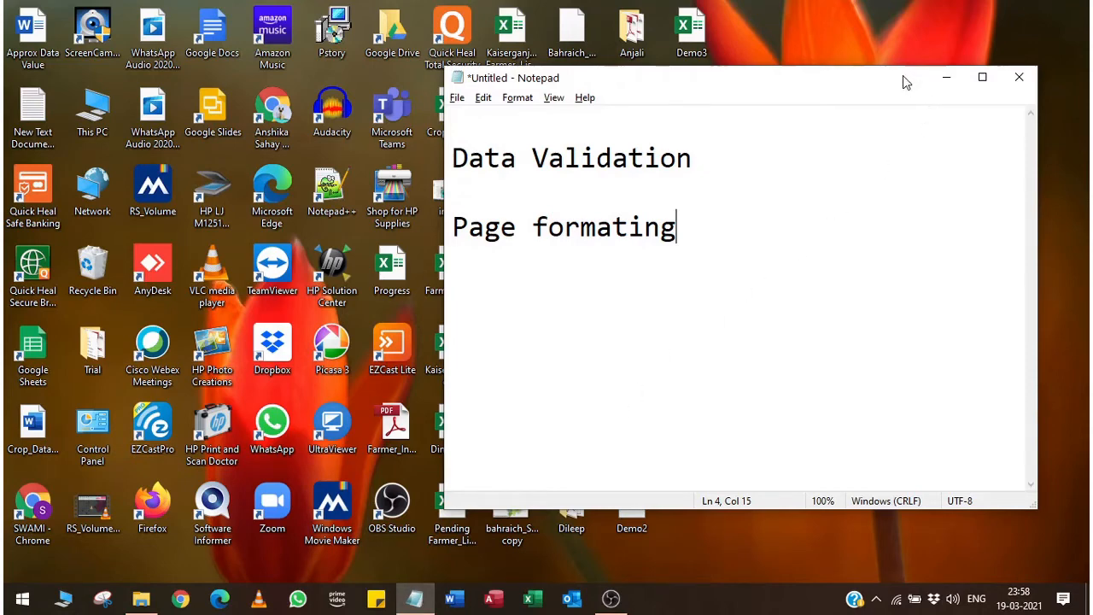
- Put the Notepad notes away, switch to Excel and create a new blank workbook
drag(899, 80, 793, 74)
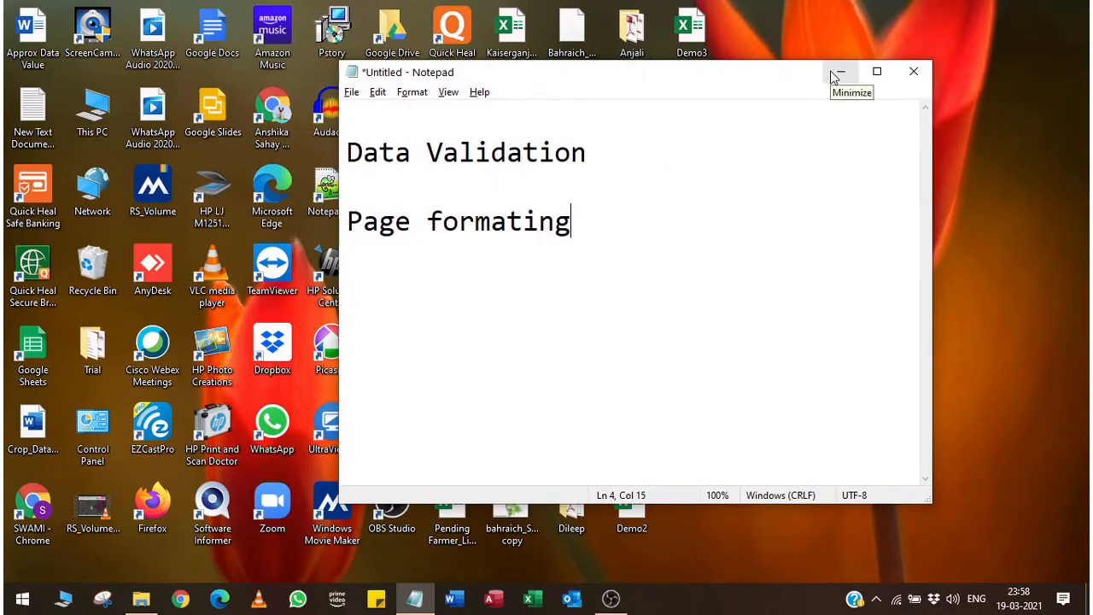
click(834, 76)
double_click(580, 422)
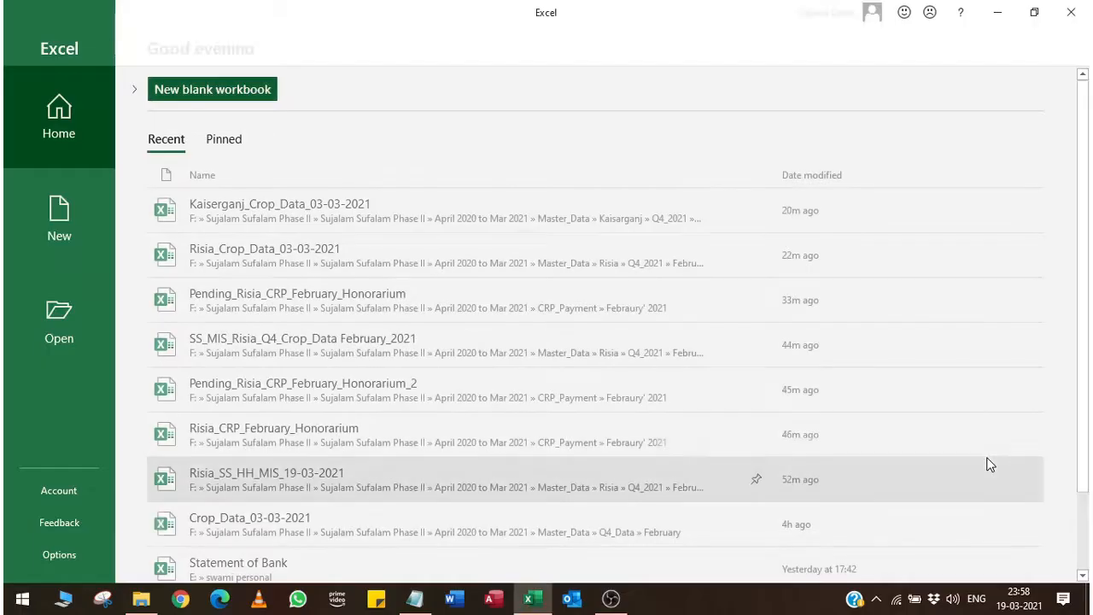
click(250, 101)
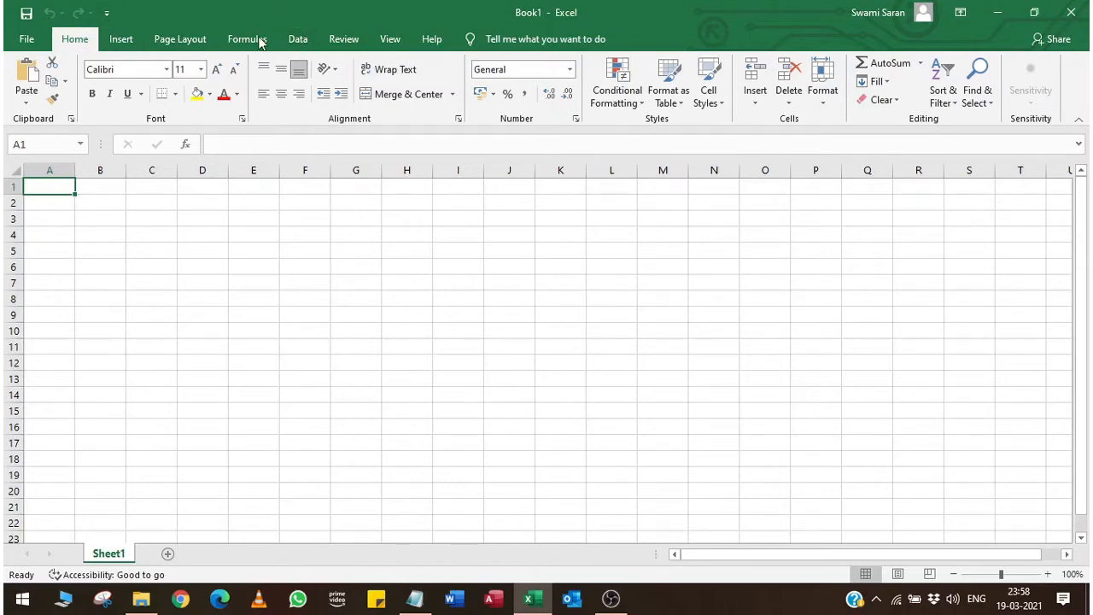
- Open the Data Validation settings for cell A1 and review the input message and error alert options
click(298, 40)
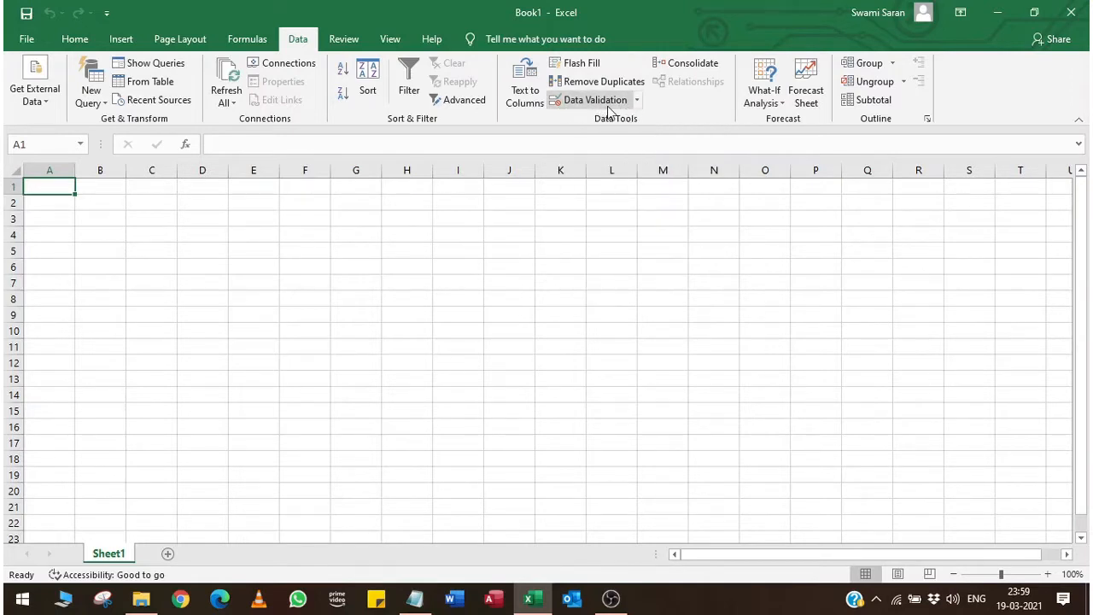
click(636, 100)
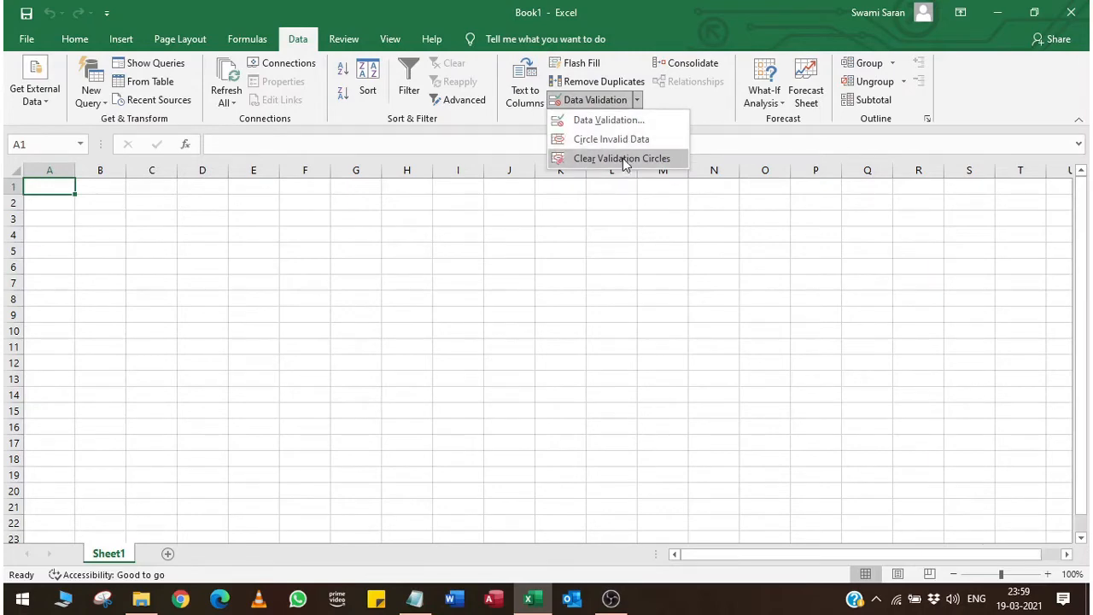
click(620, 119)
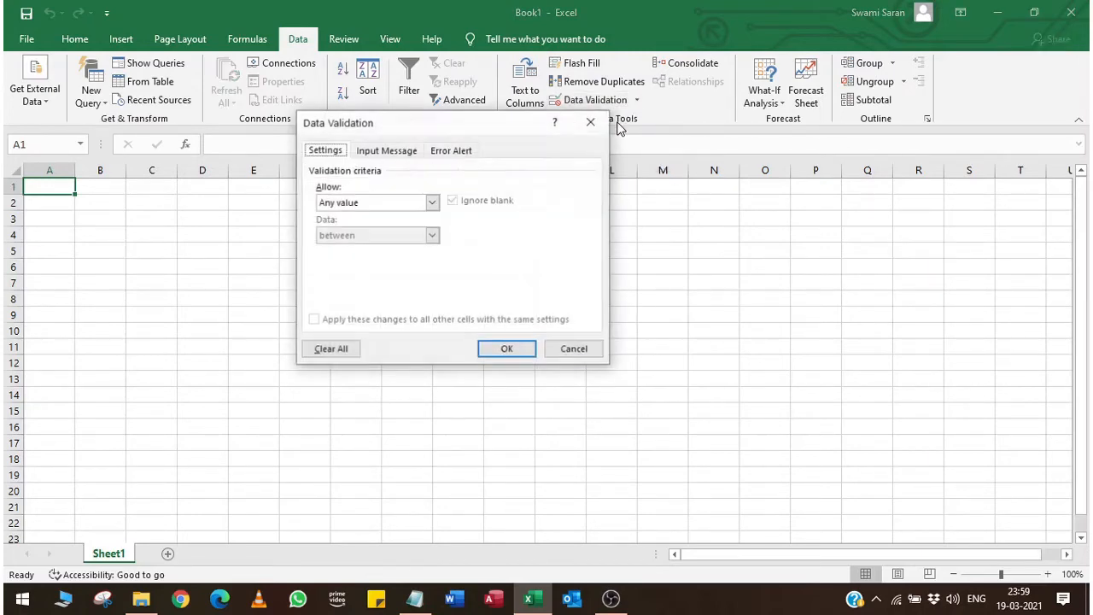
drag(427, 129, 488, 127)
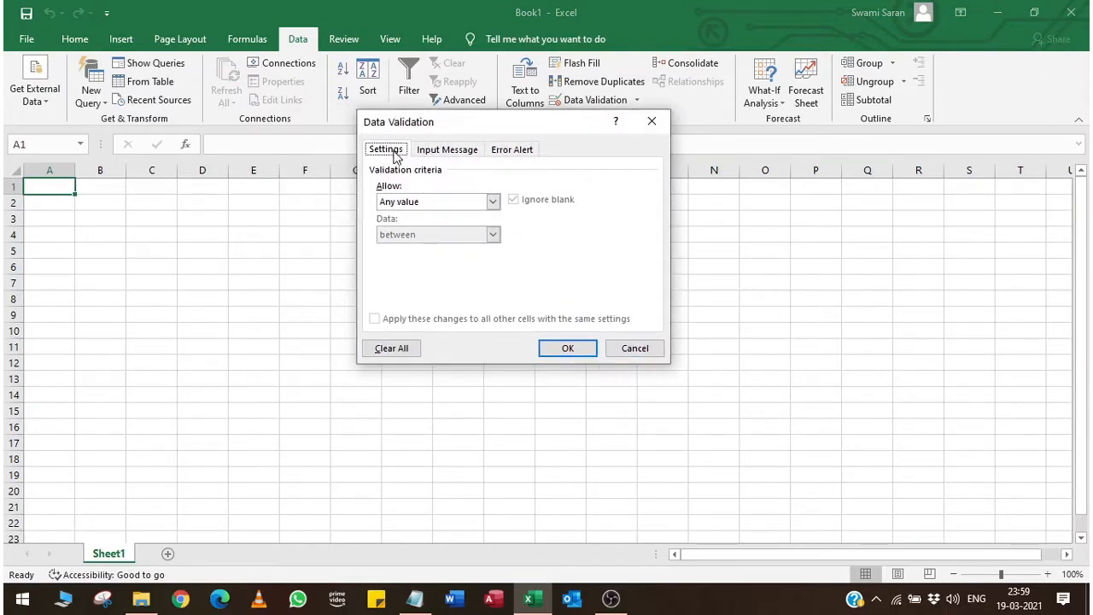
click(448, 150)
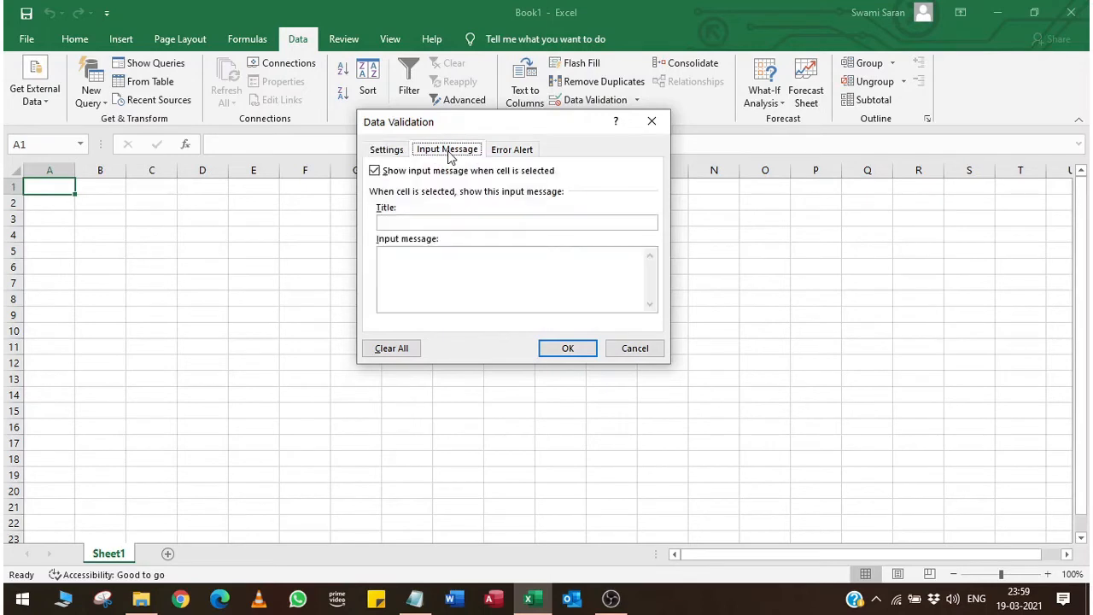
click(495, 156)
click(389, 150)
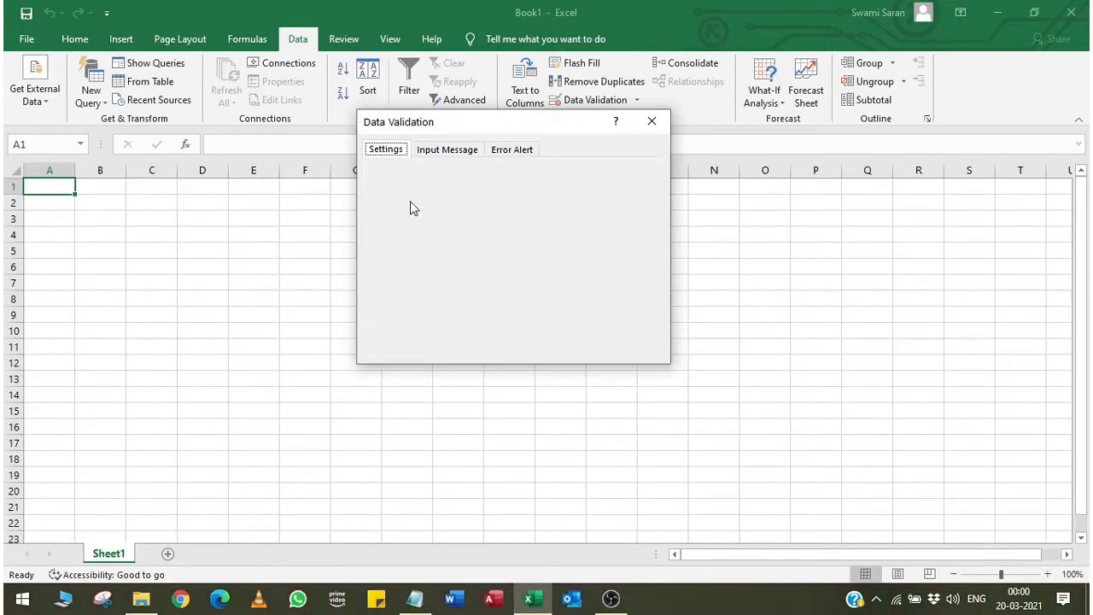
- Restrict cell A1 to whole numbers between a minimum of 100 and a maximum of 1000
click(411, 203)
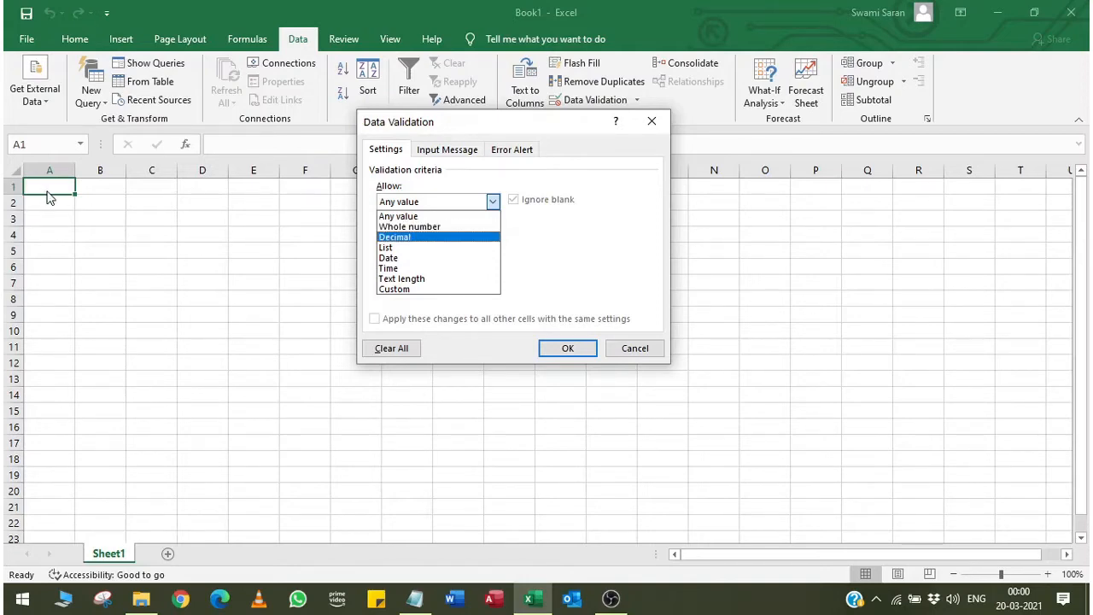
click(422, 228)
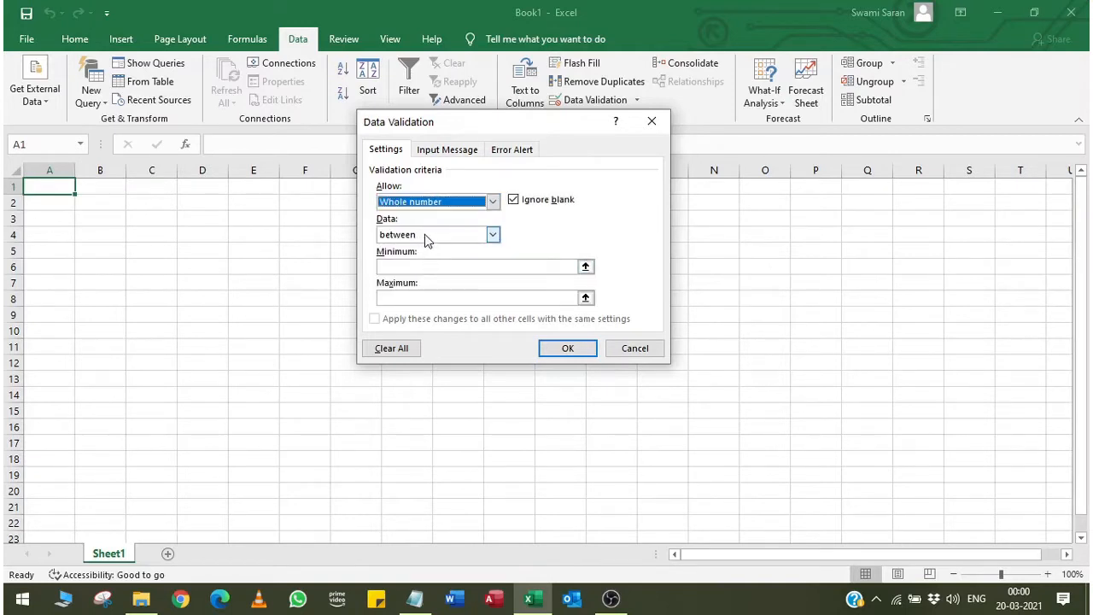
click(424, 234)
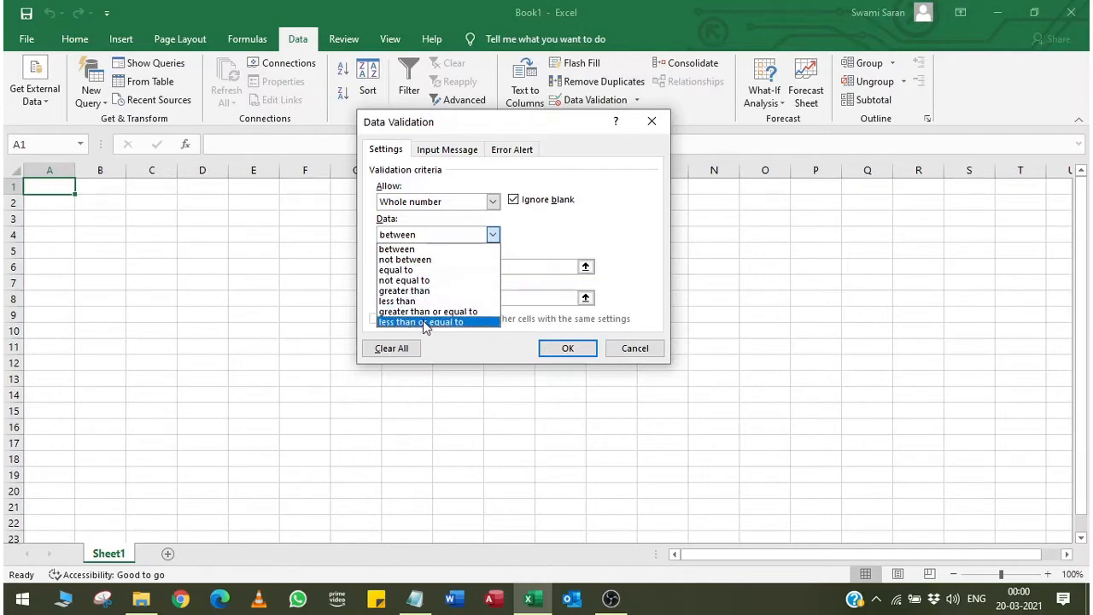
click(423, 253)
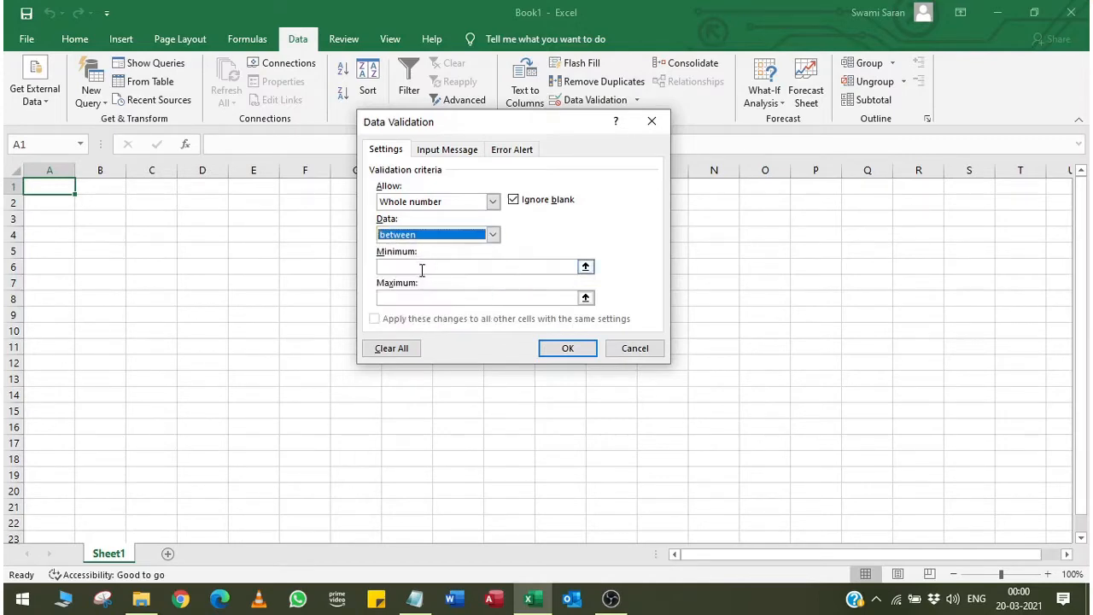
click(421, 270)
text(100)
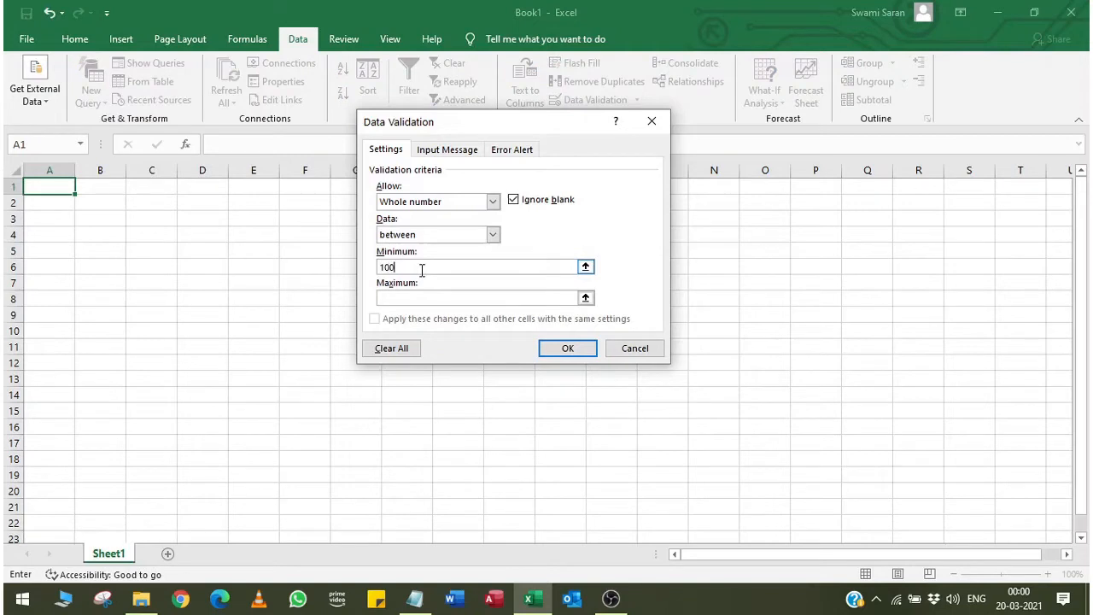
key(Tab)
text(1000)
click(410, 235)
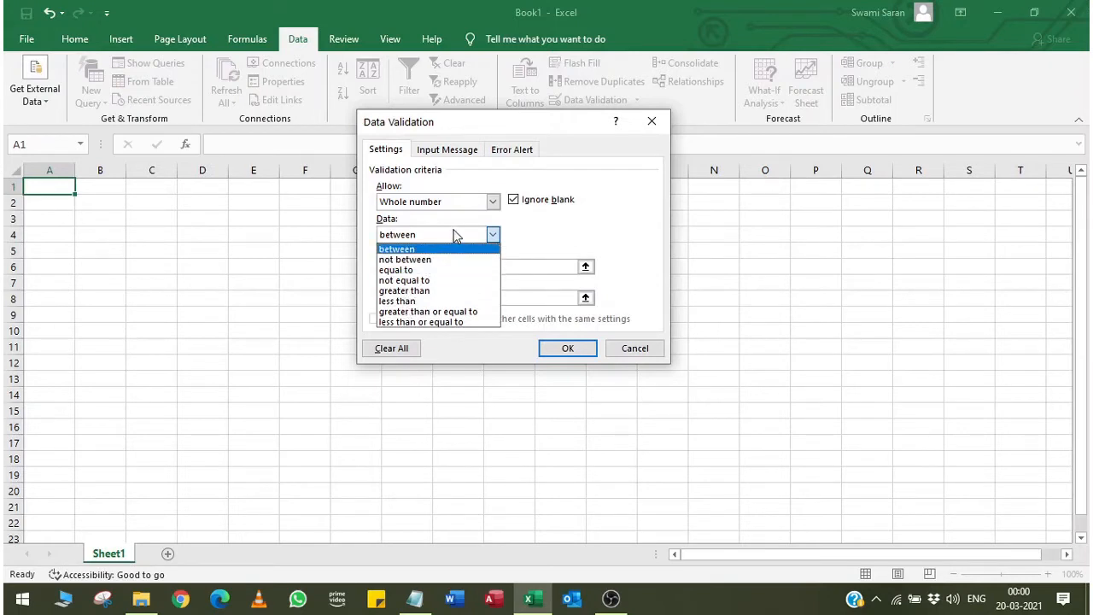
click(455, 236)
- Add an input message titled "Data Validation" reading "Please input number between 100 to 1000"
click(433, 156)
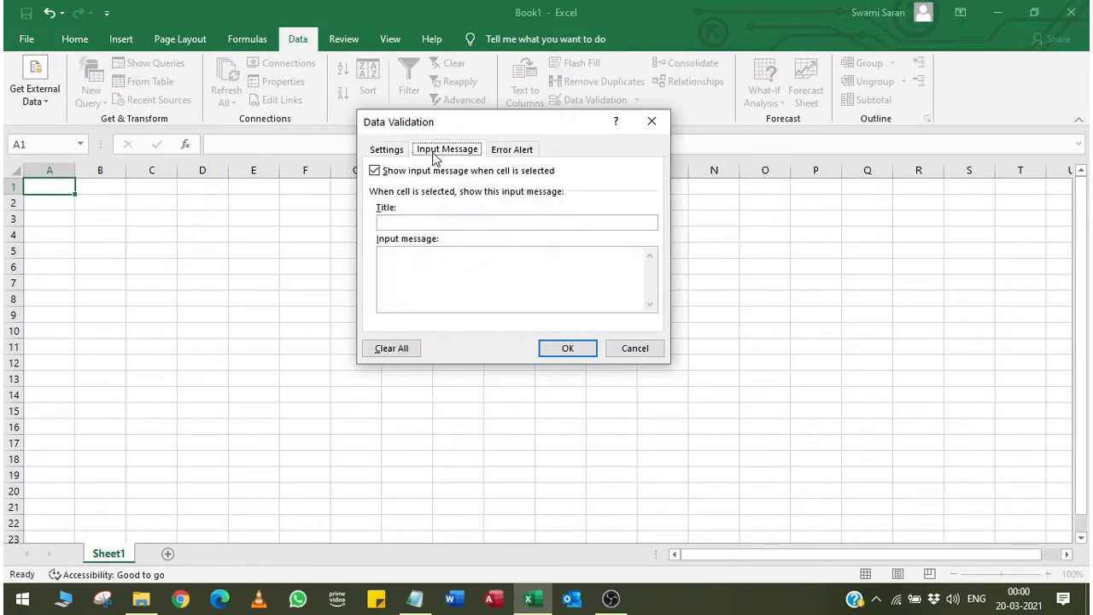
click(387, 153)
click(445, 151)
click(475, 220)
text(Data Va)
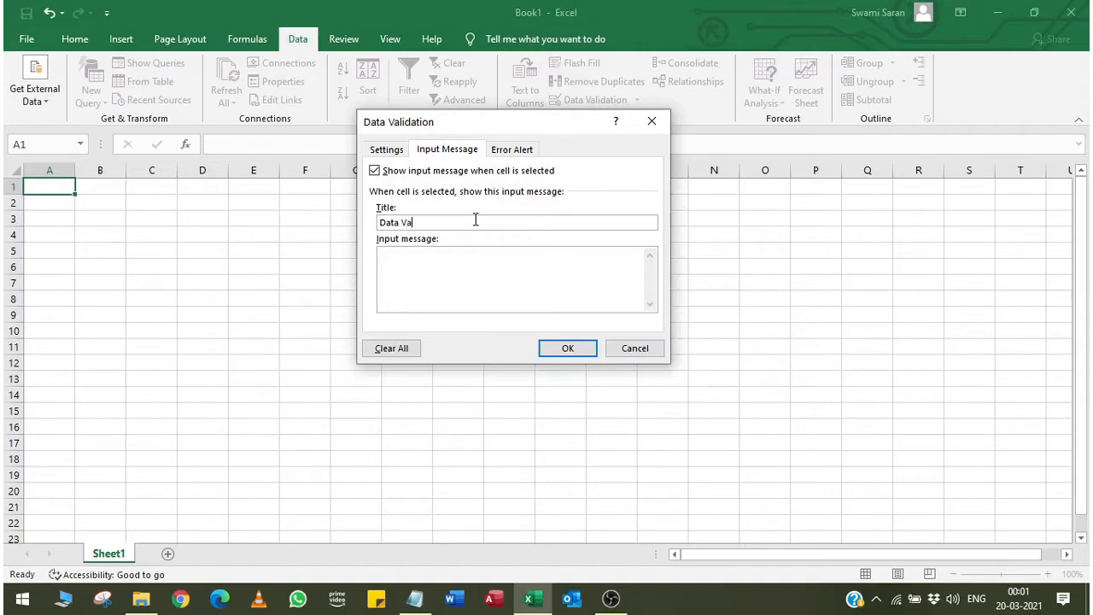
text(lidation)
key(Tab)
text(Please input num)
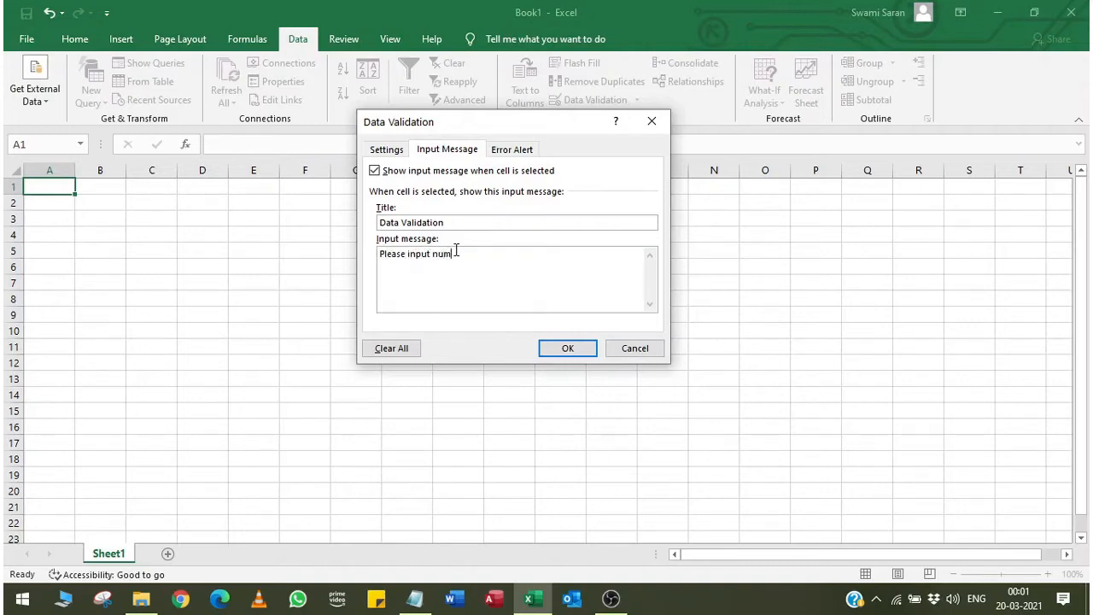
text(ber between)
text(100 to 1000)
- Title the validation rule's error alert "Check Please"
click(510, 151)
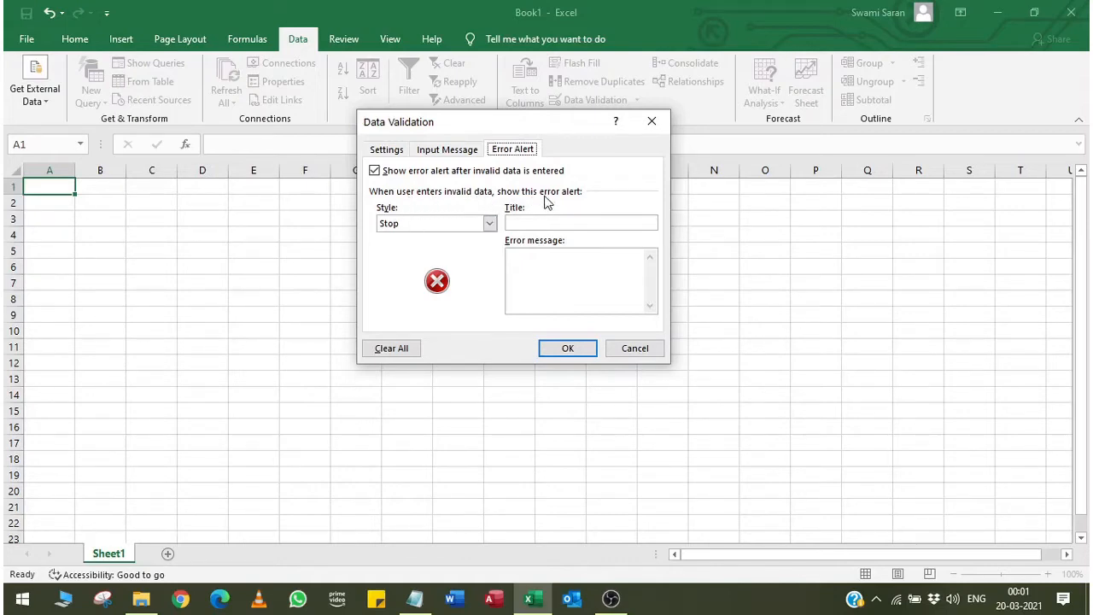
click(549, 222)
text(Eroroe)
key(BackSpace)
key(BackSpace)
key(BackSpace)
key(BackSpace)
key(BackSpace)
text(Check Please)
- Set the error message to "entered data is invalid please check" with the Stop style, and apply the validation rule
click(543, 261)
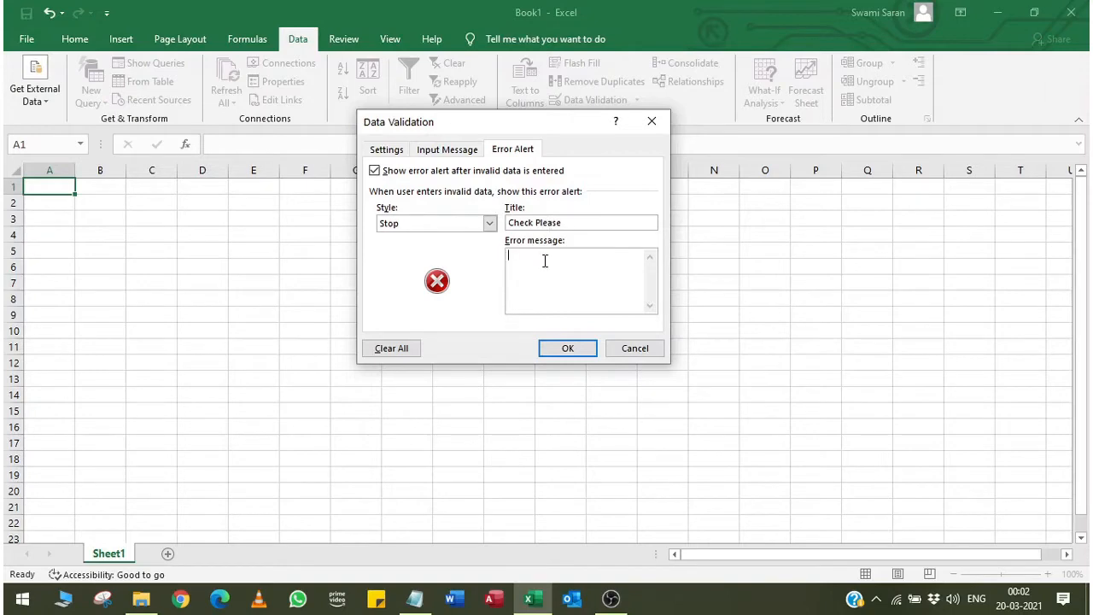
text(You)
key(BackSpace)
key(BackSpace)
key(BackSpace)
text(entered data is invalid please check the)
key(BackSpace)
key(BackSpace)
key(BackSpace)
key(BackSpace)
click(397, 228)
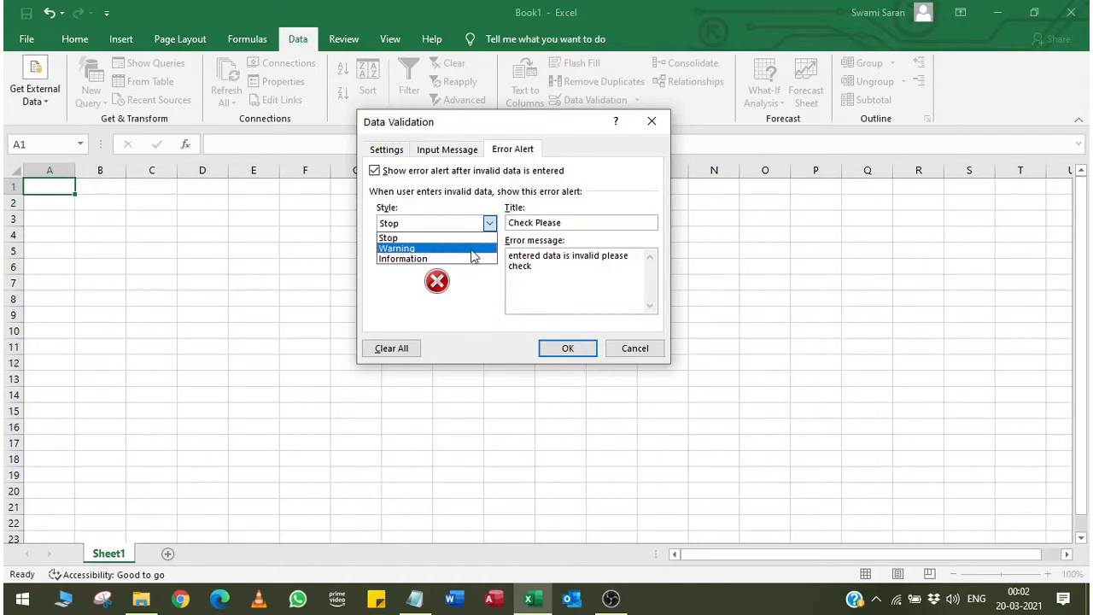
click(458, 239)
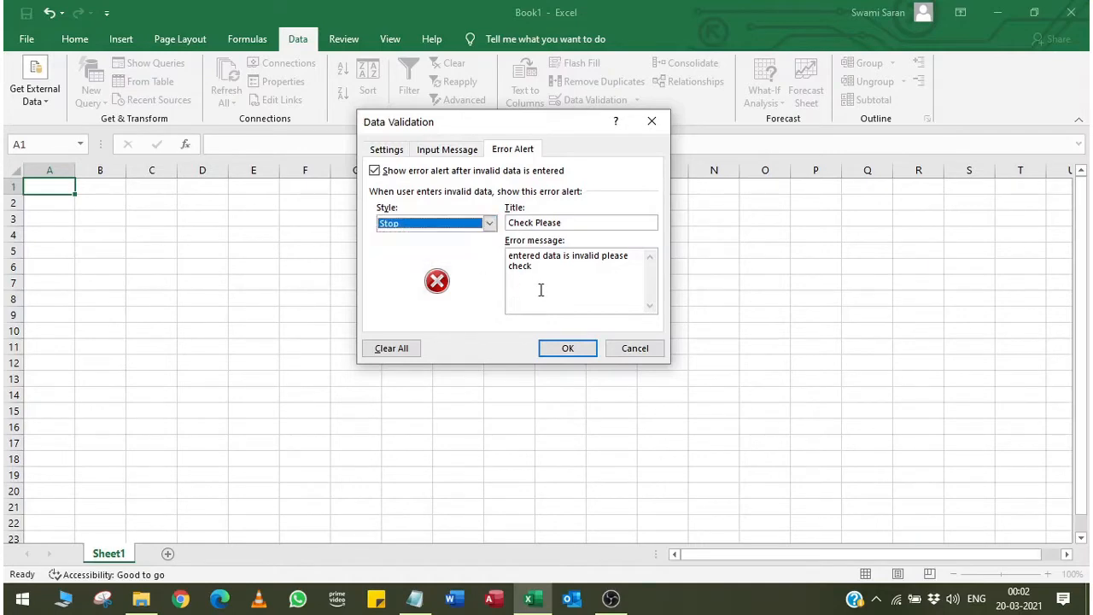
click(566, 349)
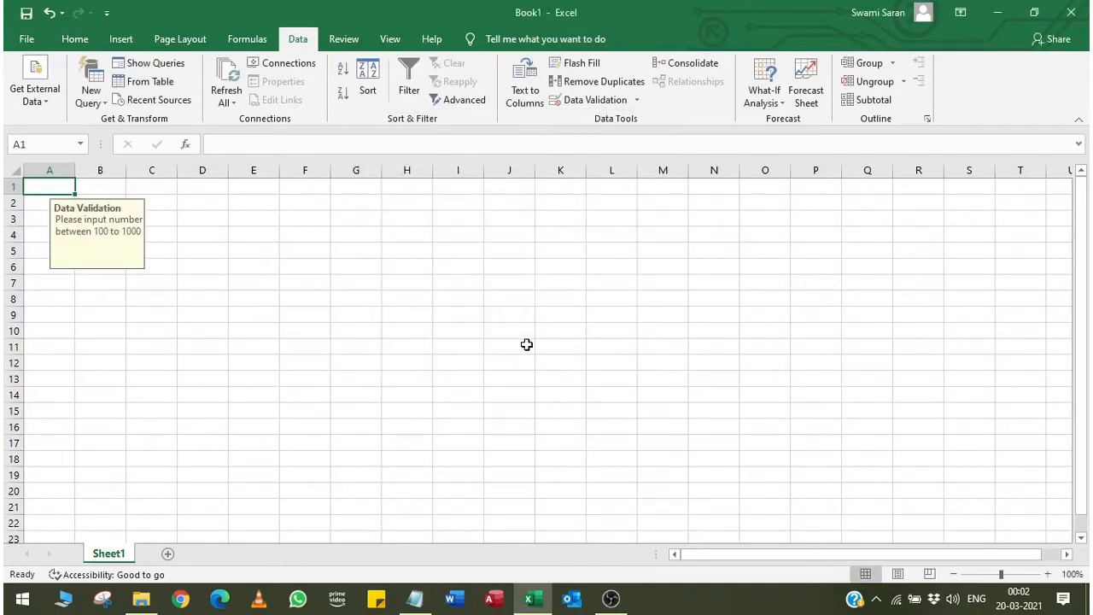
- Test the rule by trying to enter 15 in cell A1, then retry with 100
click(345, 311)
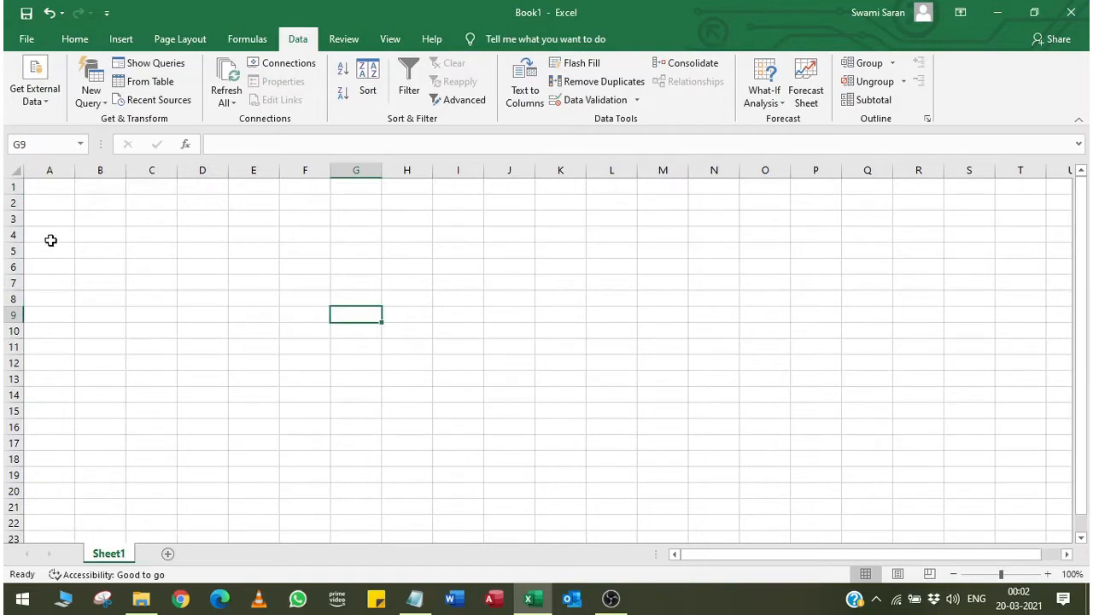
click(53, 190)
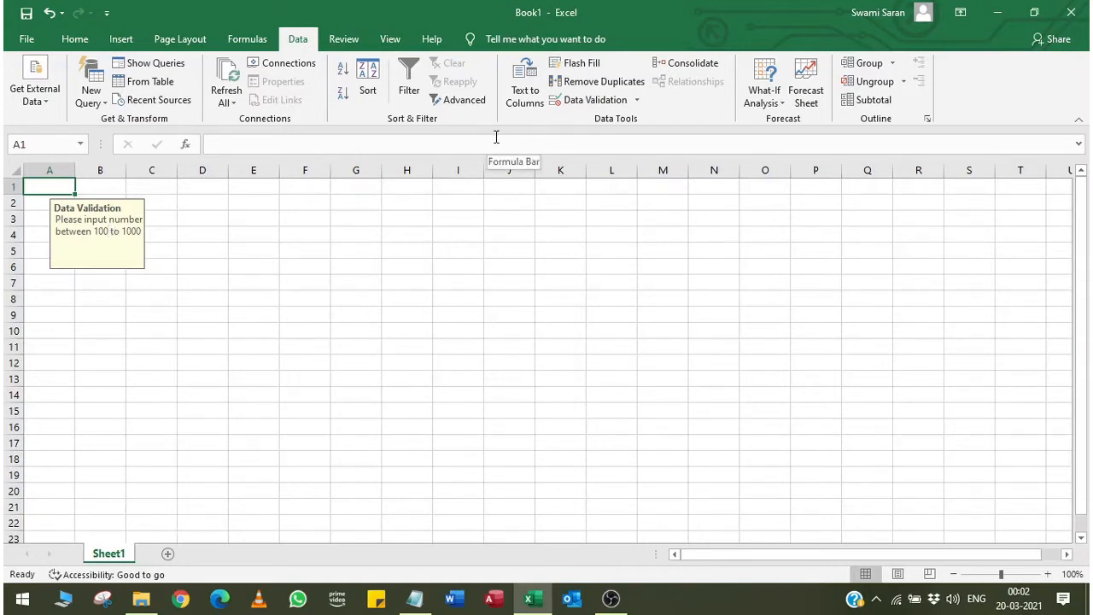
text(15)
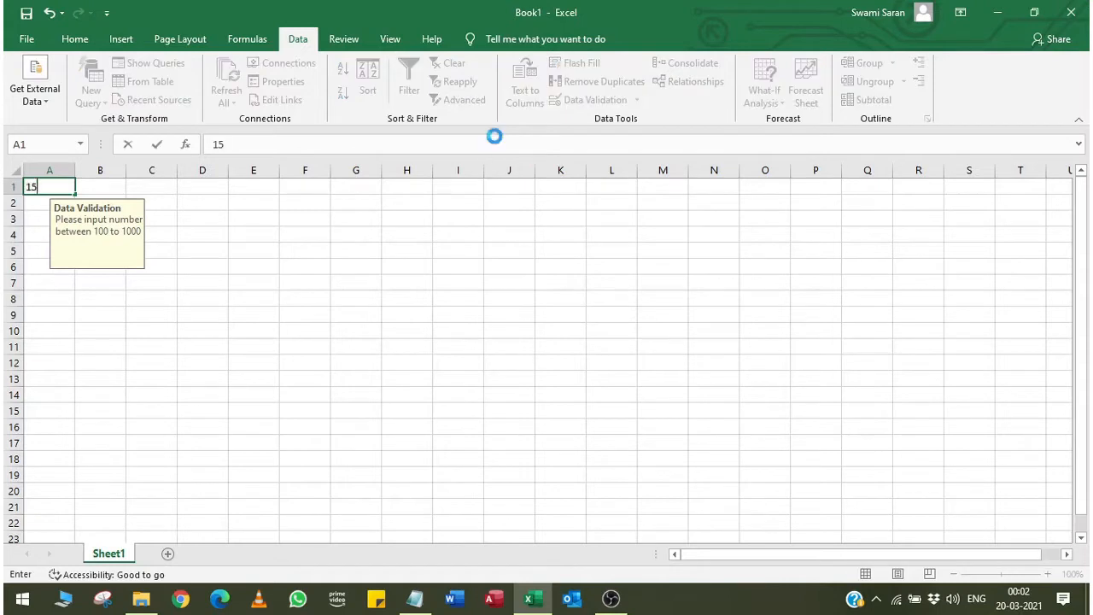
key(Return)
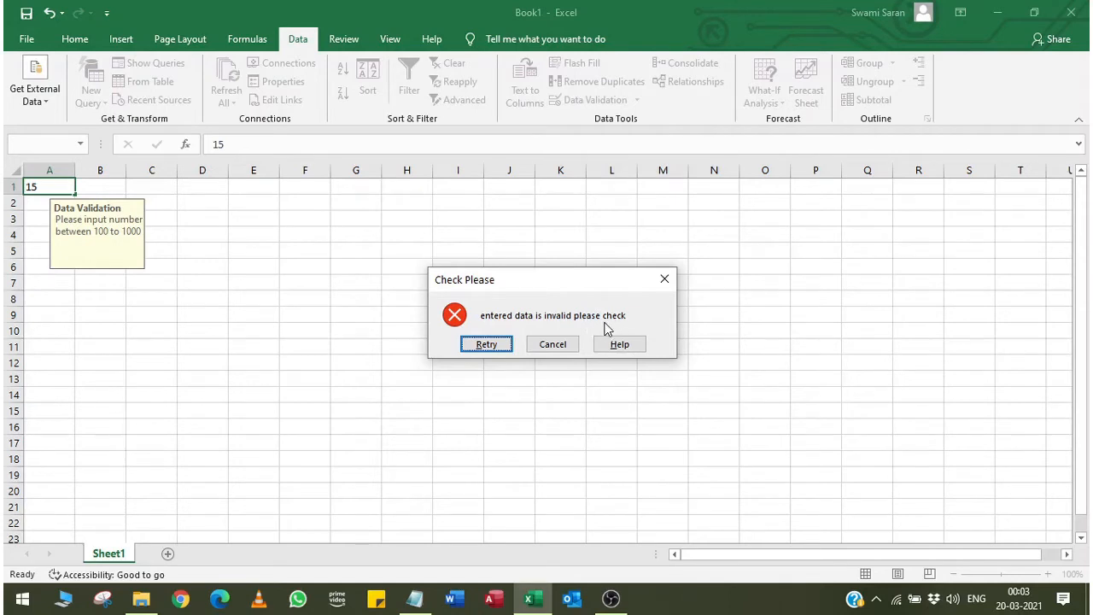
click(506, 344)
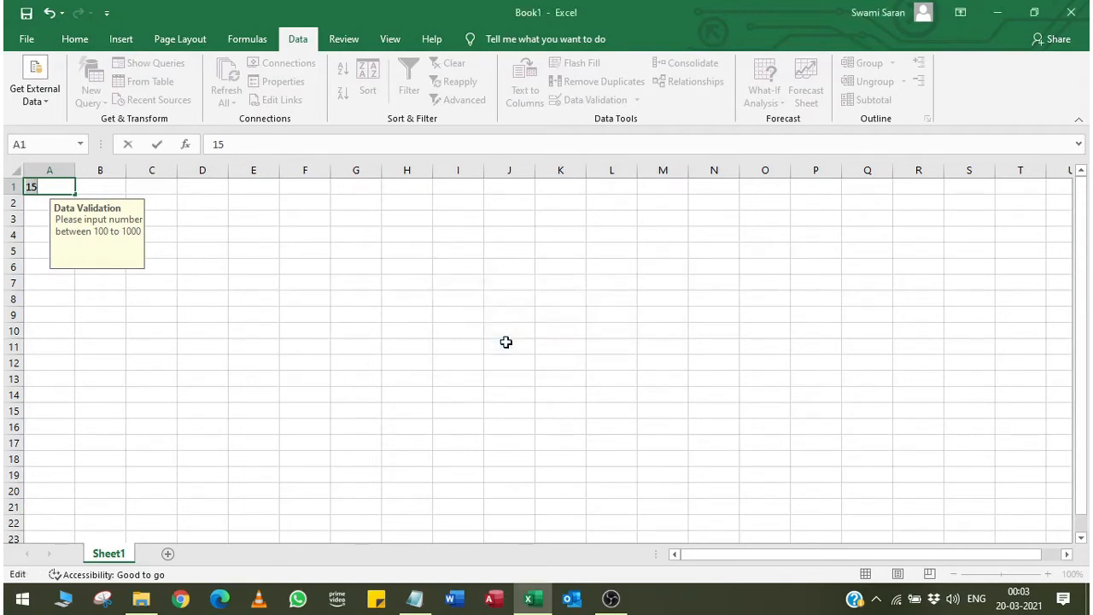
text(100)
key(Return)
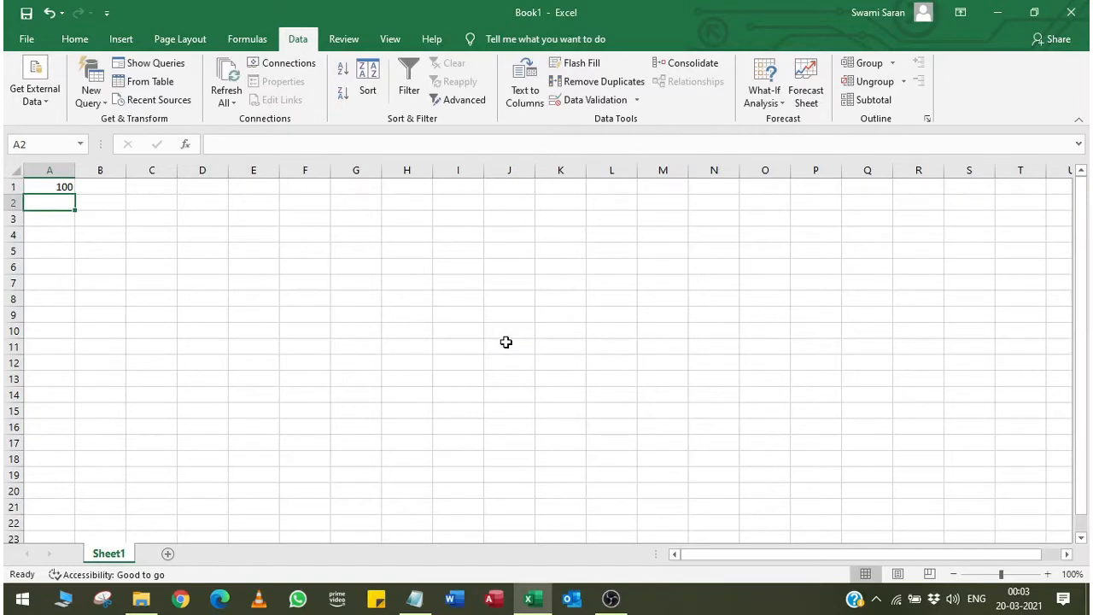
- Test the rule by trying to enter 10000 in cell A1, and choose to retry the entry
key(Up)
text(10)
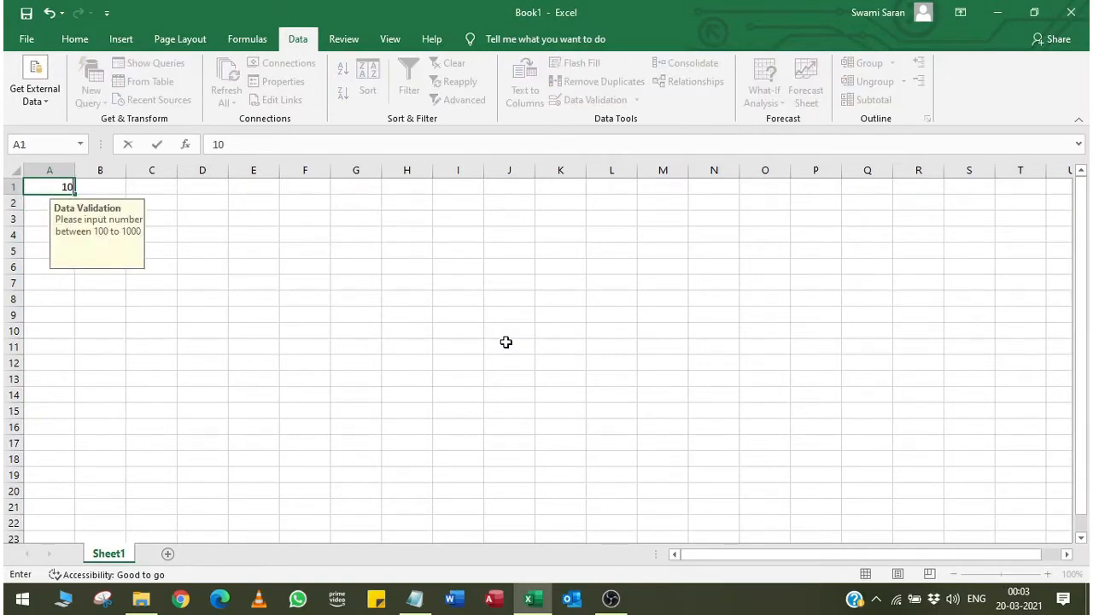
text(0000)
key(Return)
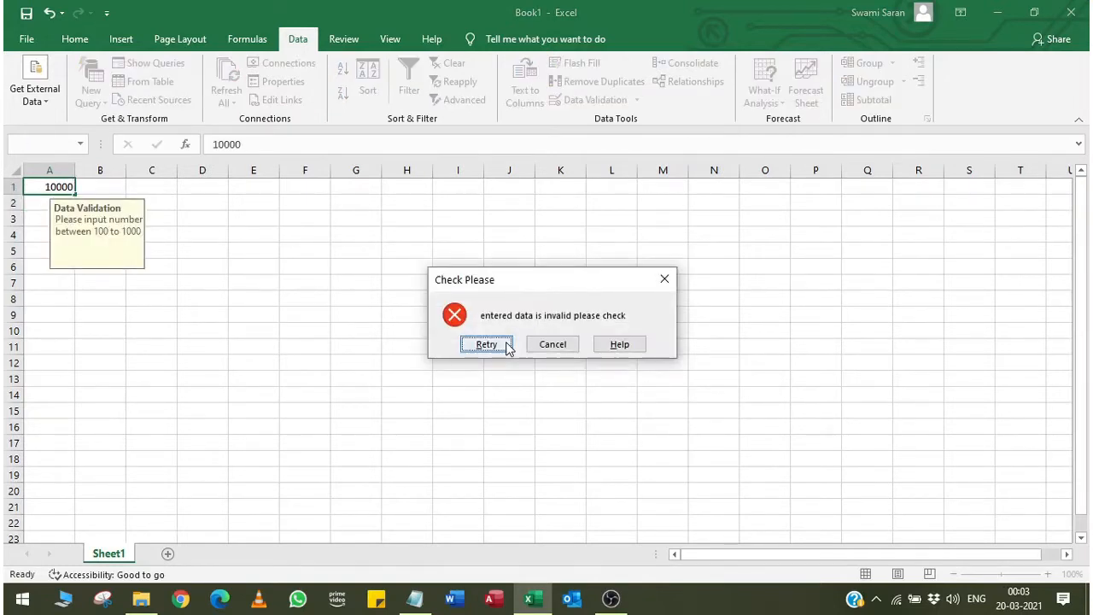
click(507, 344)
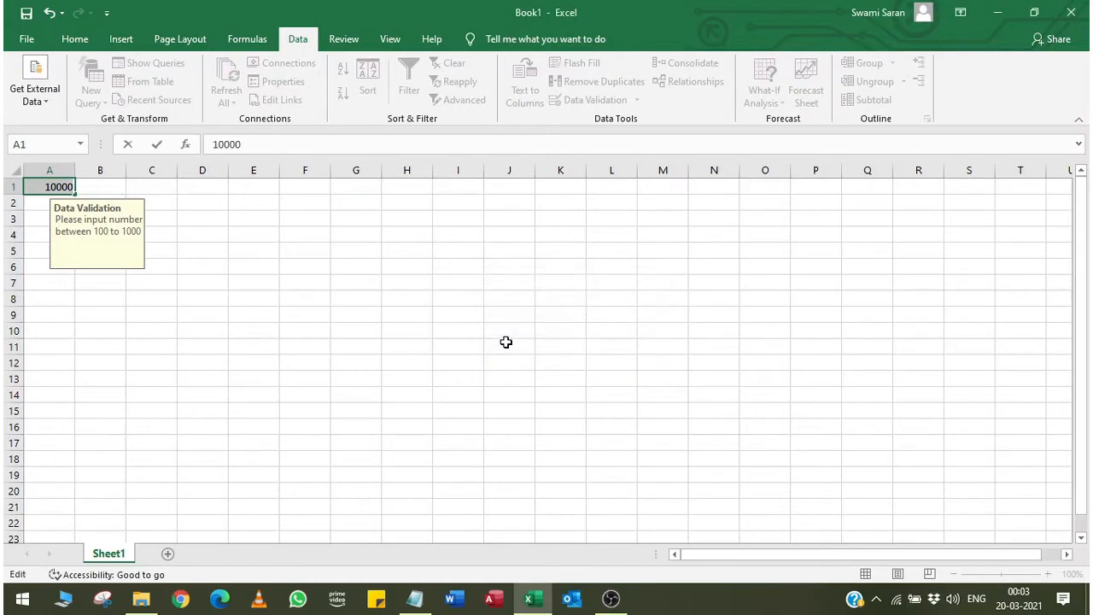
- Try to enter 1500 in cell A1, retry the entry, and enter 105 instead
text(1500)
key(Return)
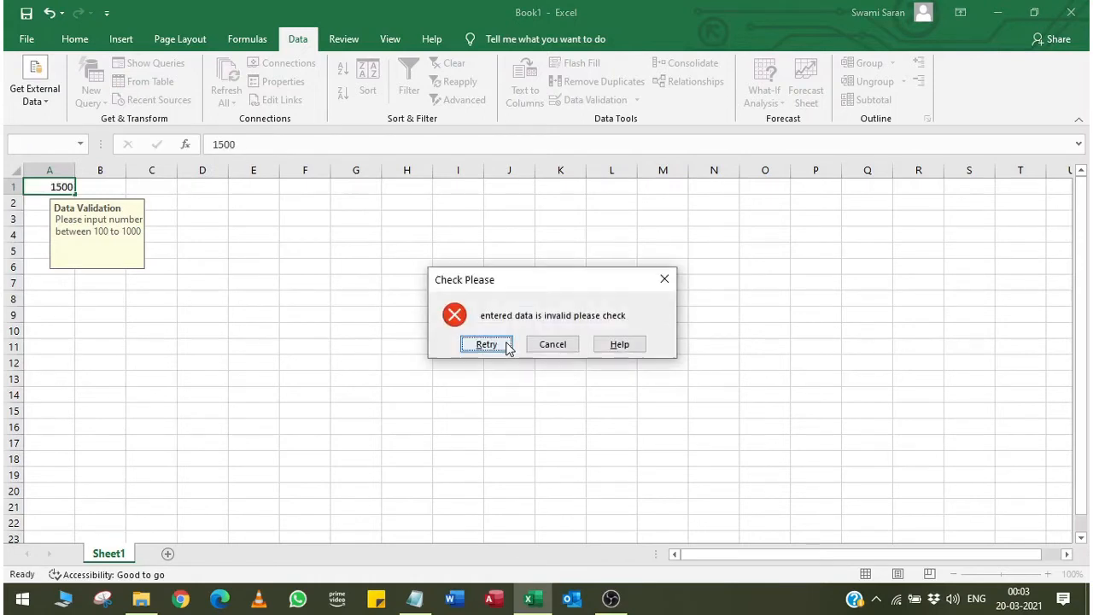
click(487, 345)
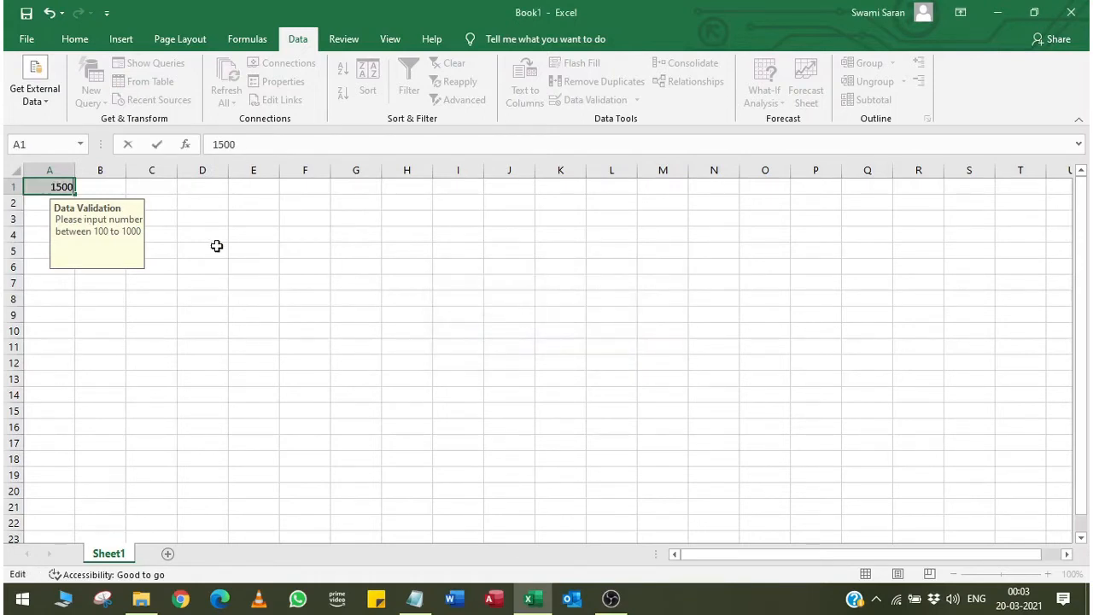
key(Return)
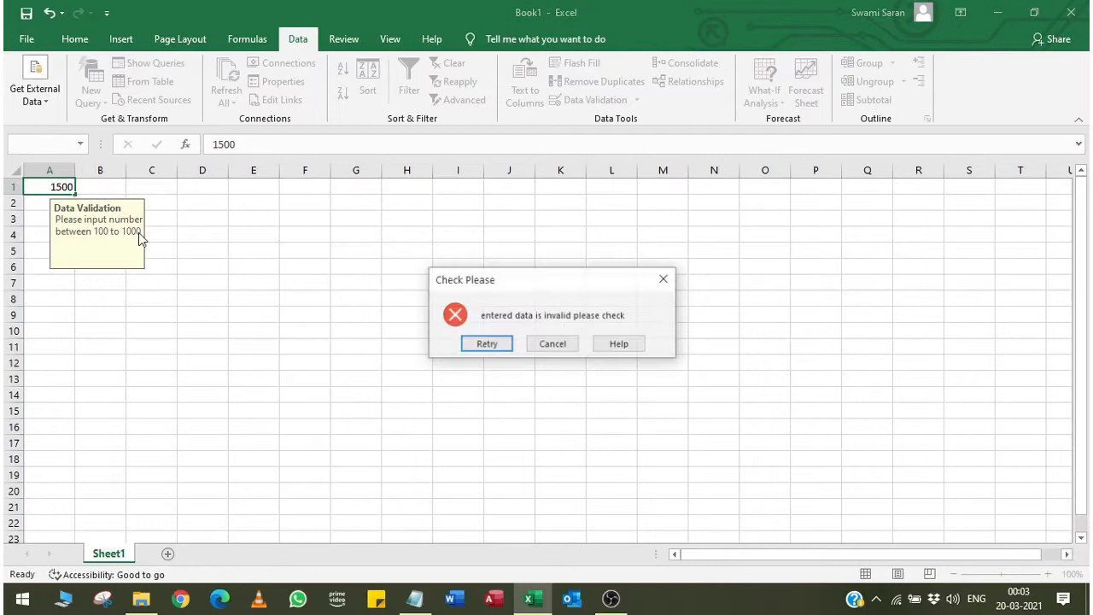
click(501, 344)
key(Return)
click(502, 345)
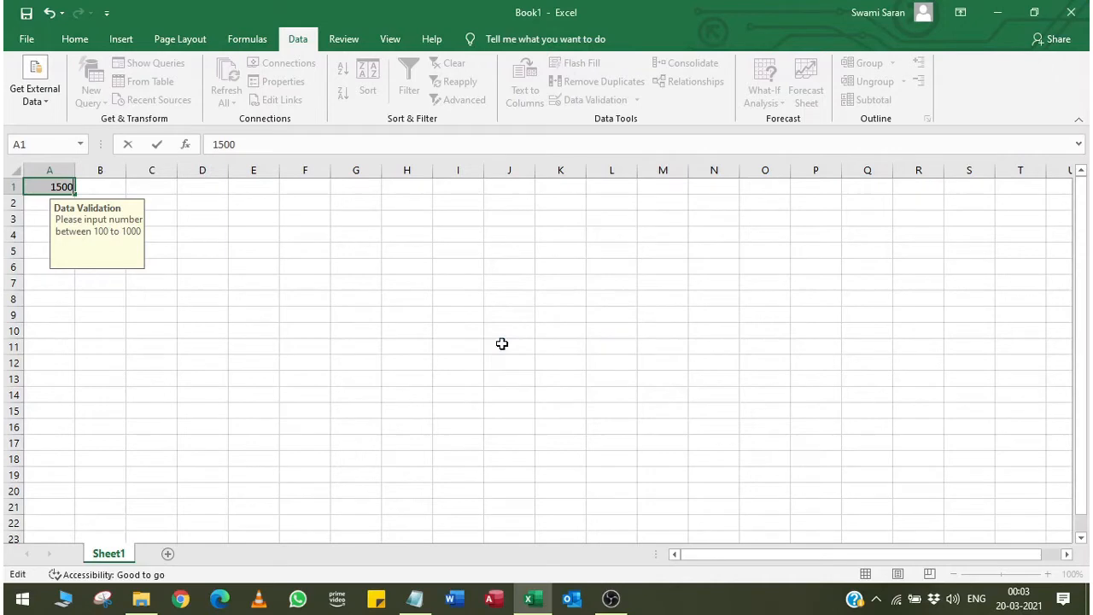
text(105)
key(Return)
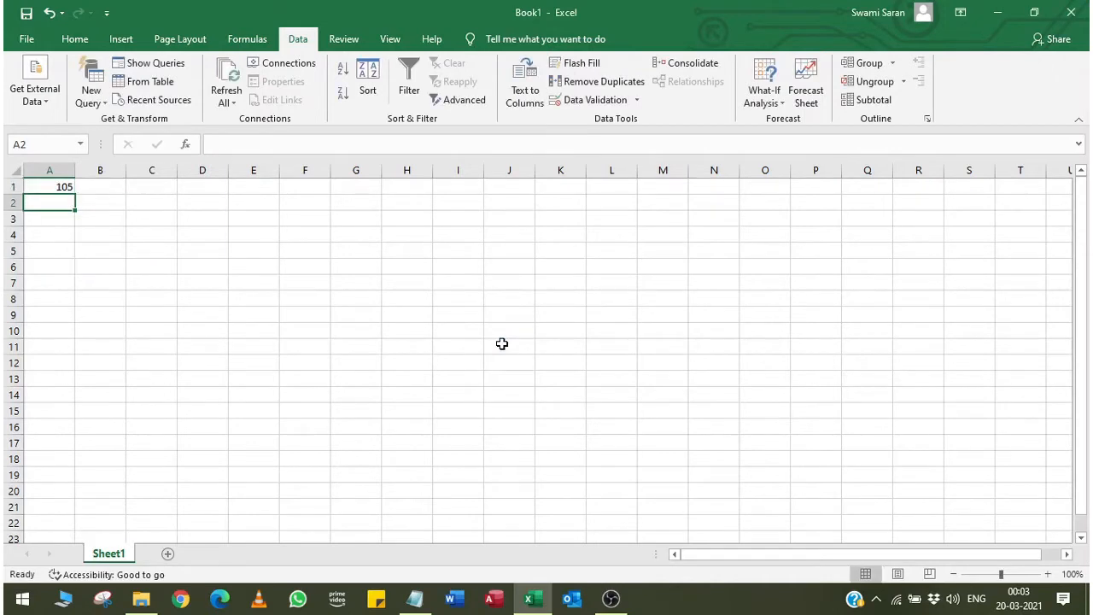
- Review the input message of cell A1's validation rule, and change its error alert style to Warning
click(39, 185)
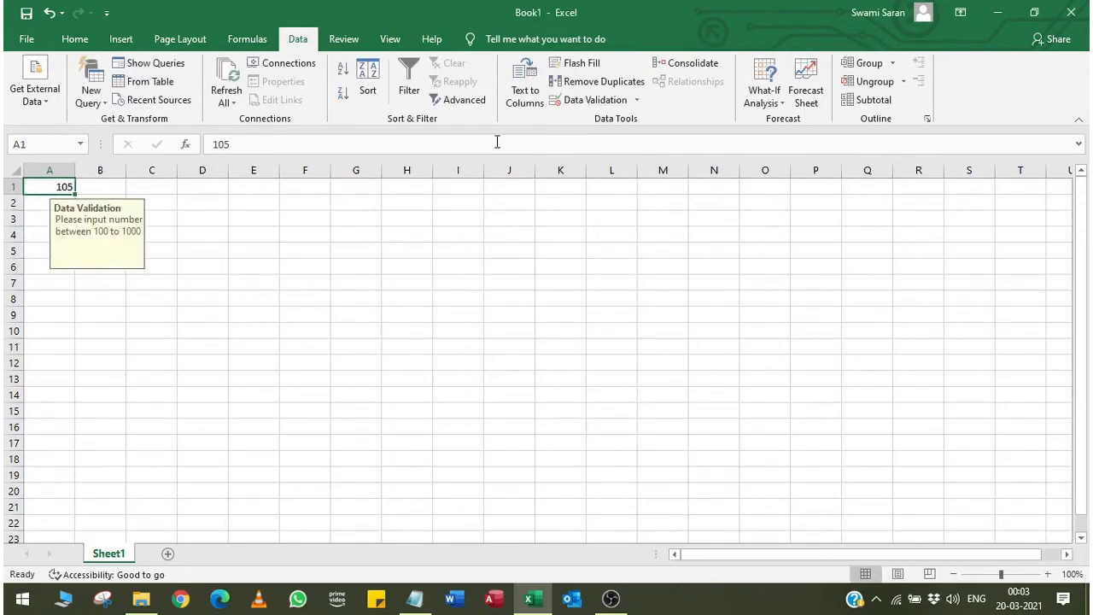
click(601, 104)
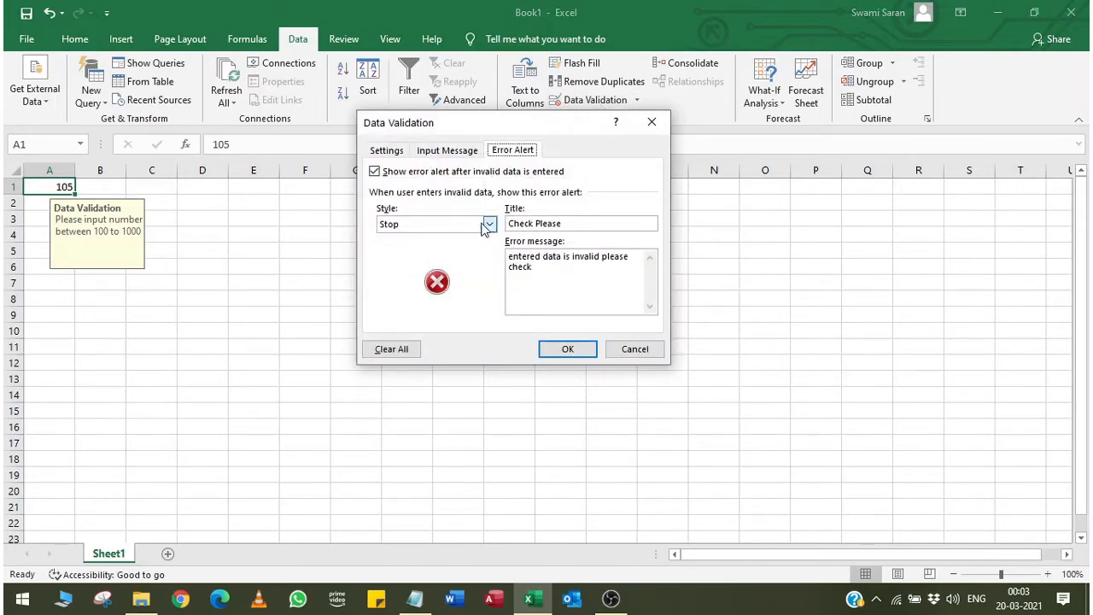
click(457, 150)
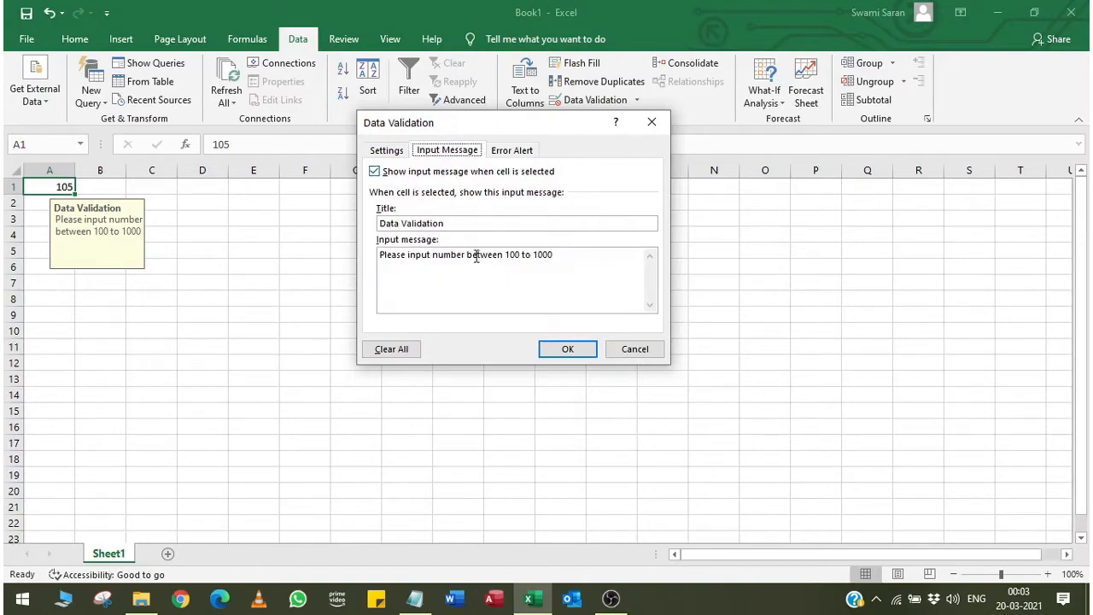
click(527, 151)
click(466, 225)
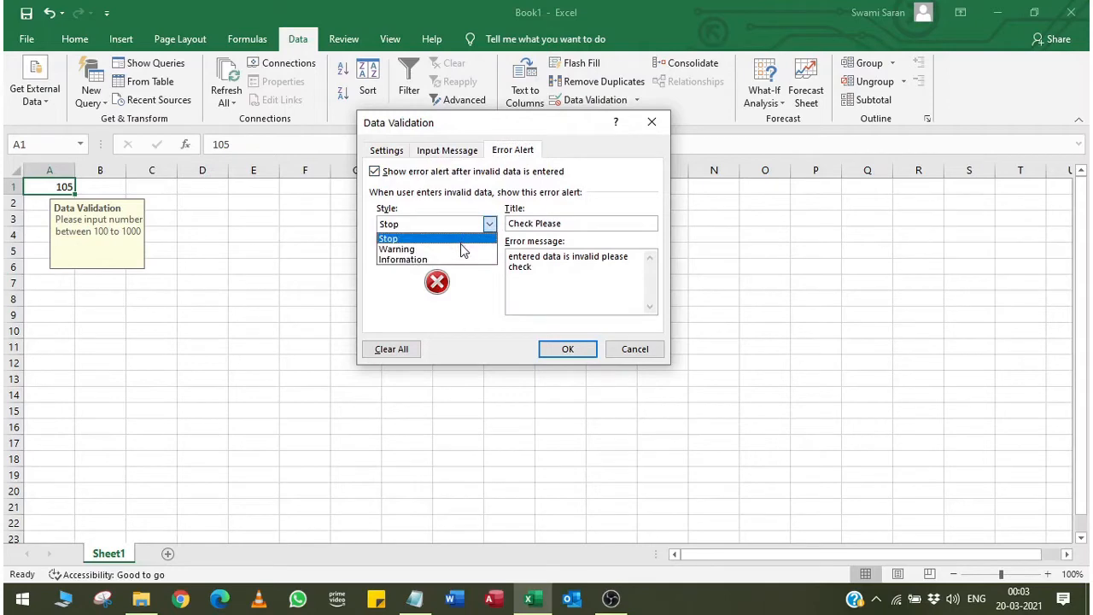
click(461, 247)
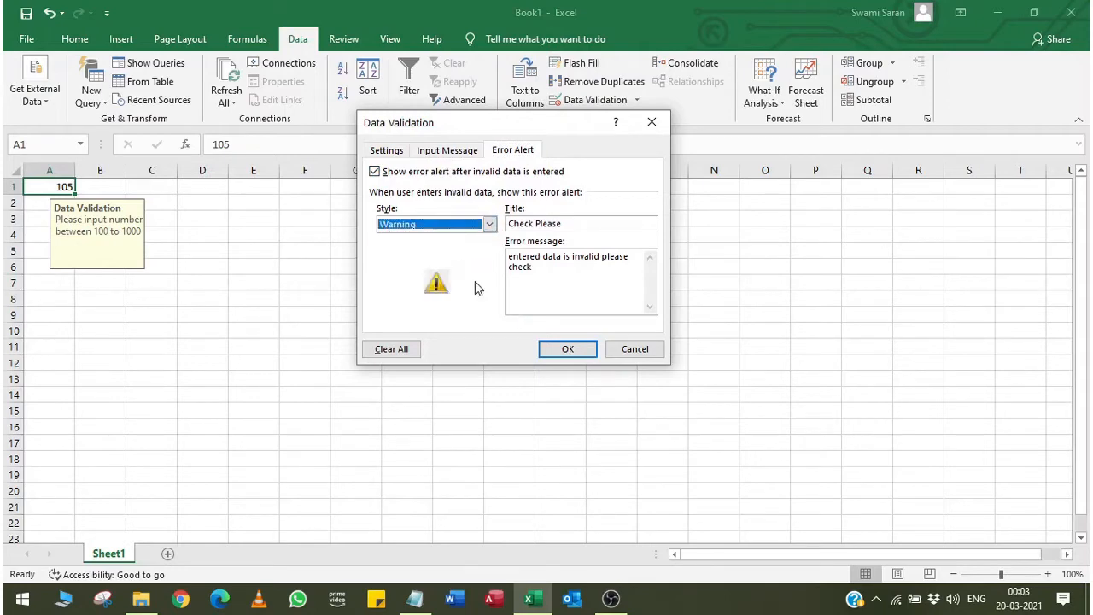
click(574, 348)
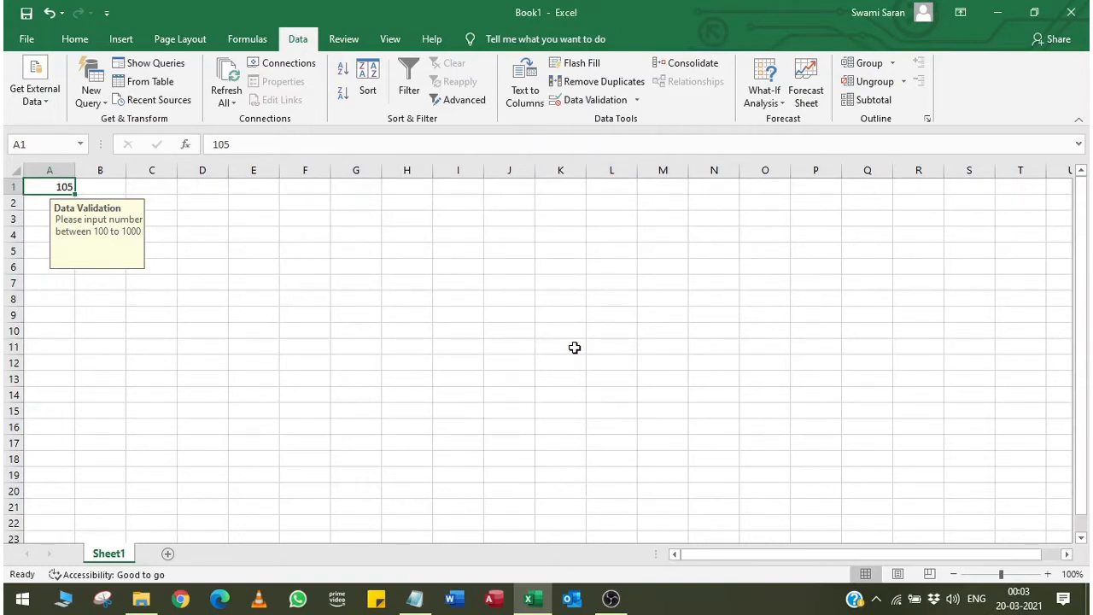
- Test the Warning alert by entering 11 in cell A1 and choosing to continue with the invalid value
text(1)
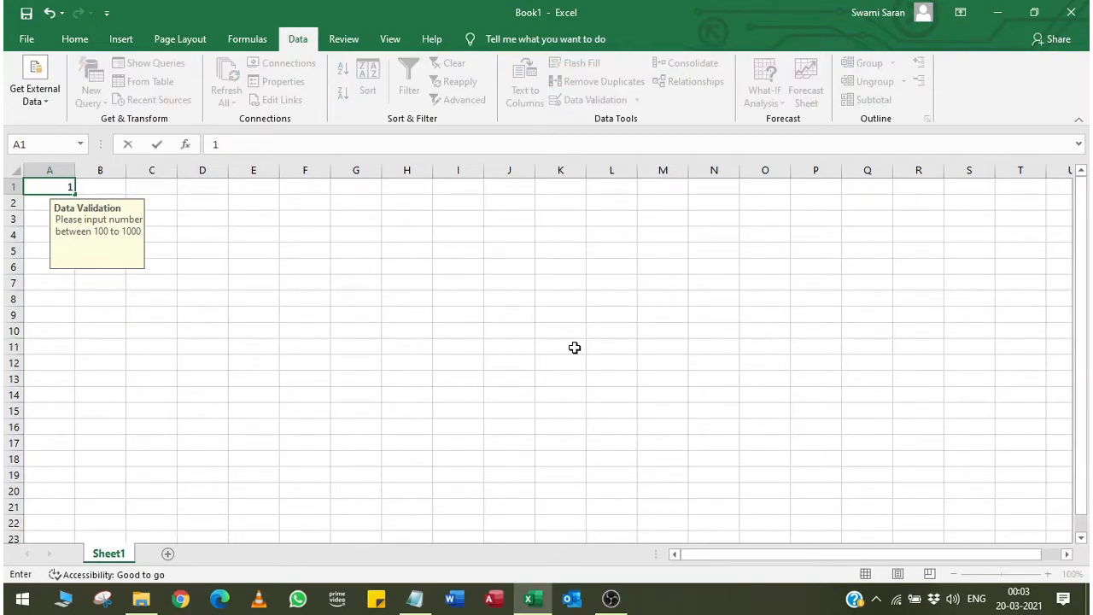
text(11)
key(Return)
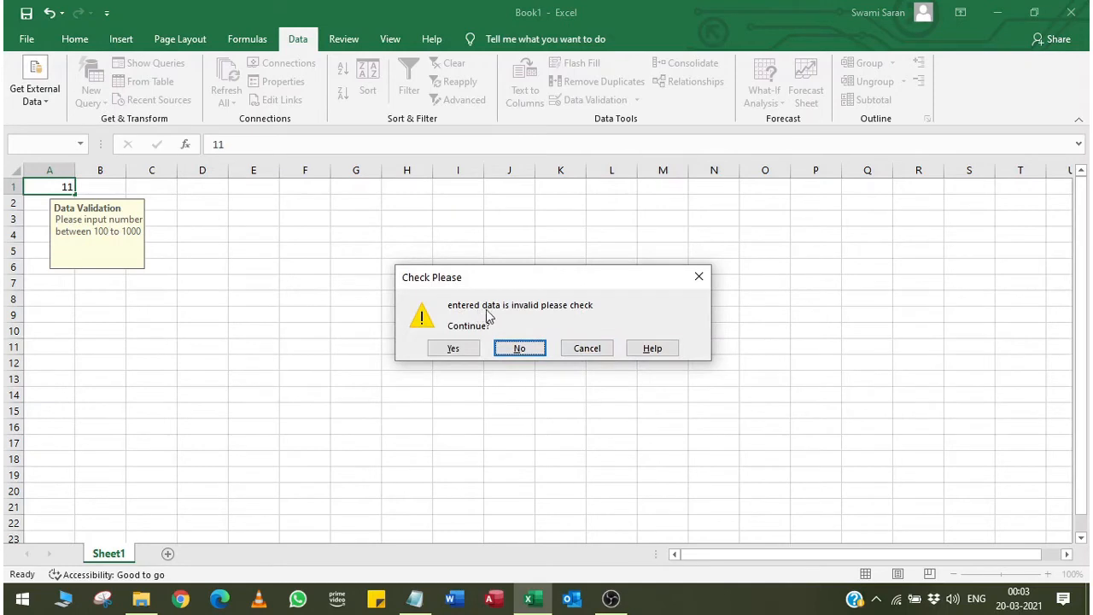
click(454, 348)
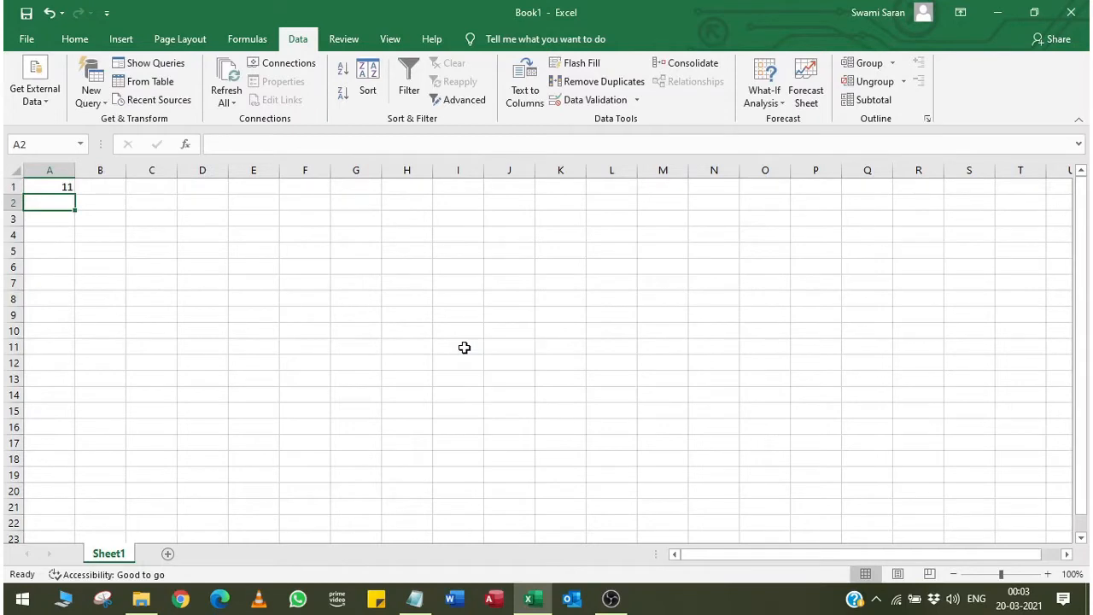
- Change the error alert style of cell A1's validation rule to Information
key(Up)
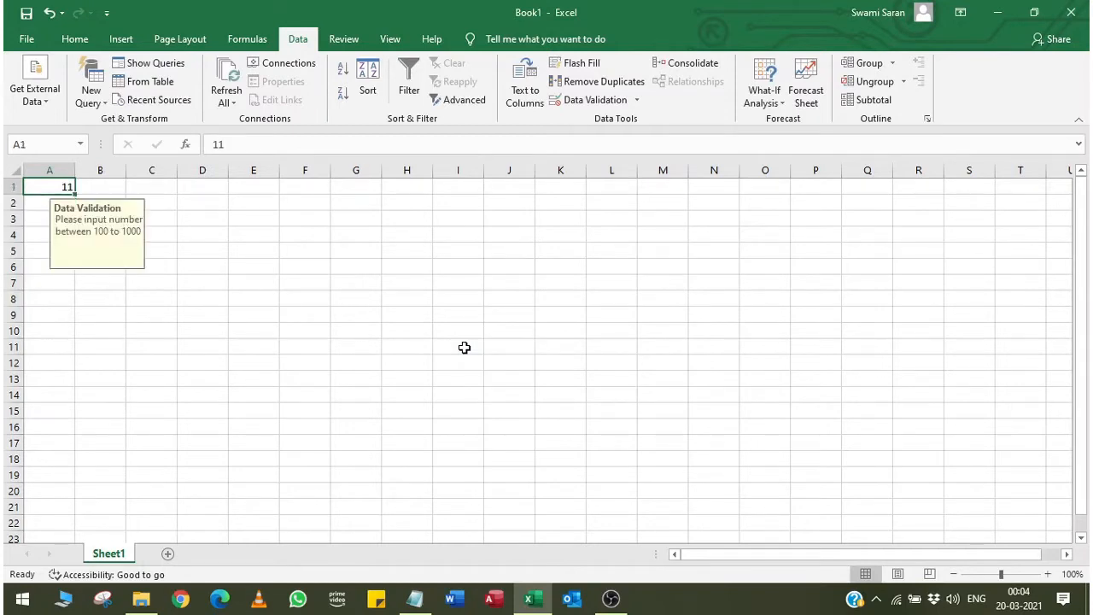
click(604, 104)
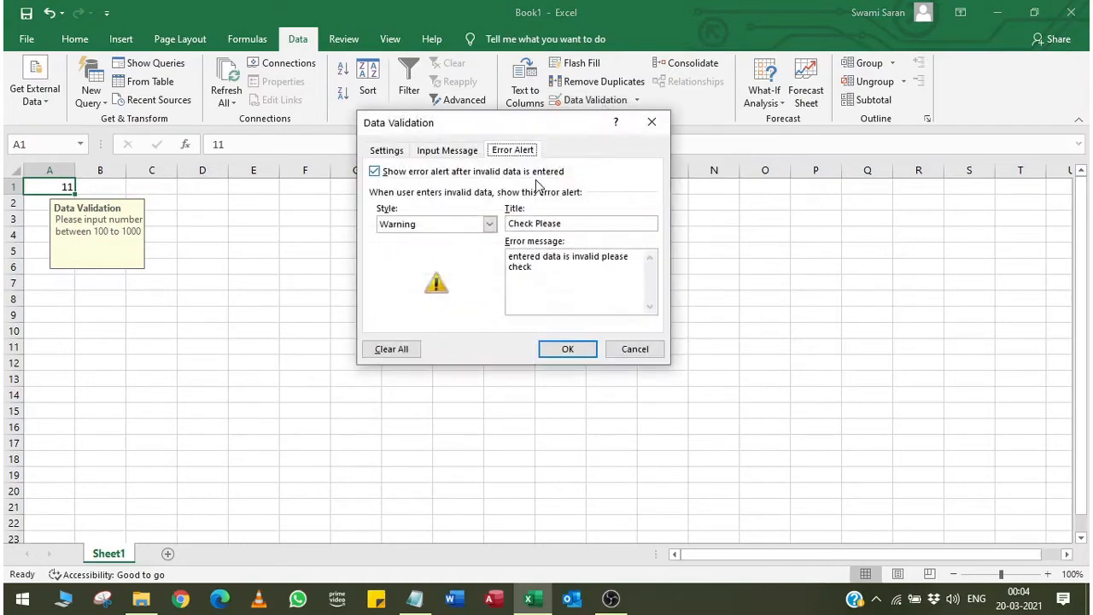
click(440, 228)
click(427, 259)
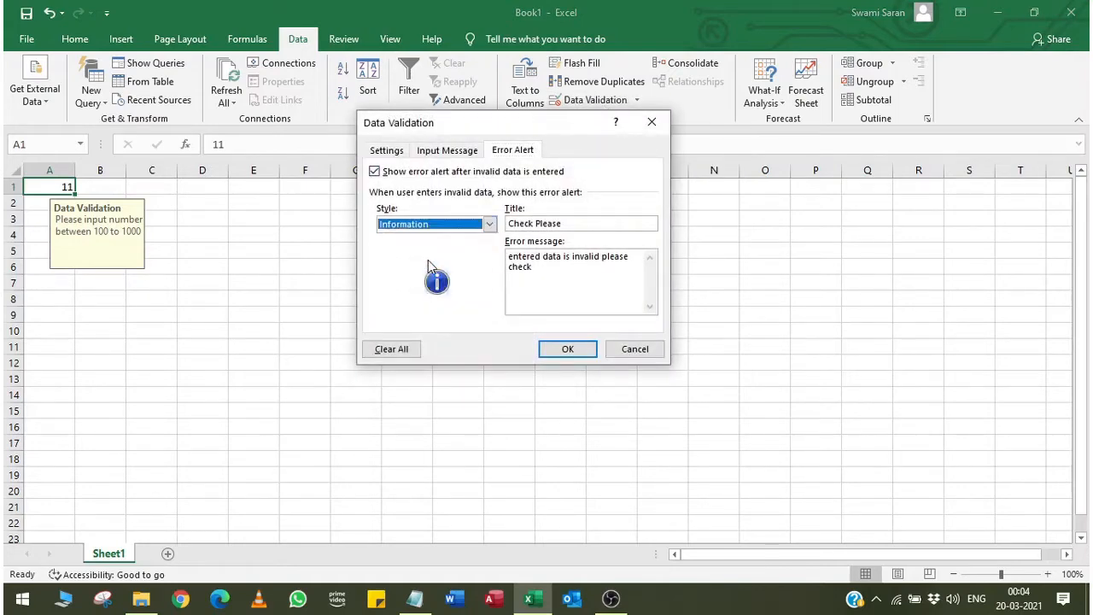
click(568, 349)
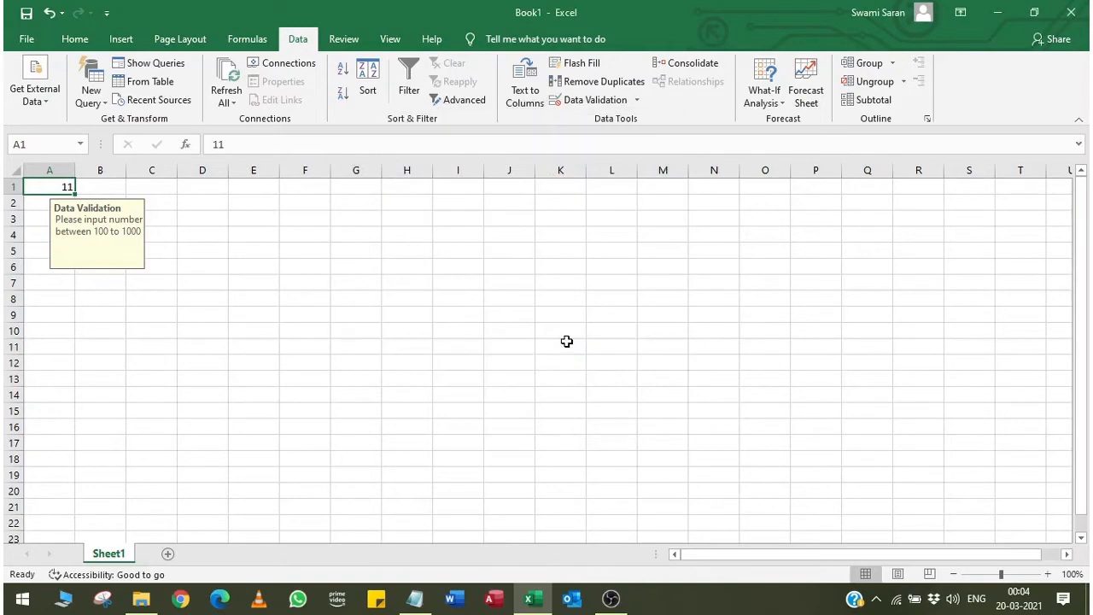
- Test the Information alert by entering 1005 in cell A1 and accepting the value
text(1005)
key(Return)
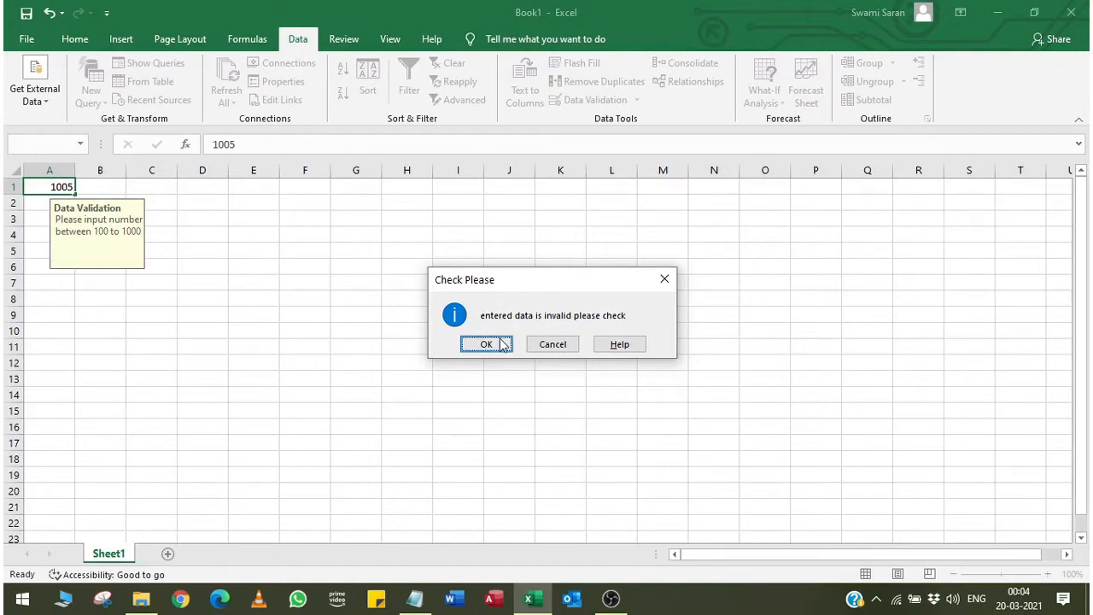
click(499, 342)
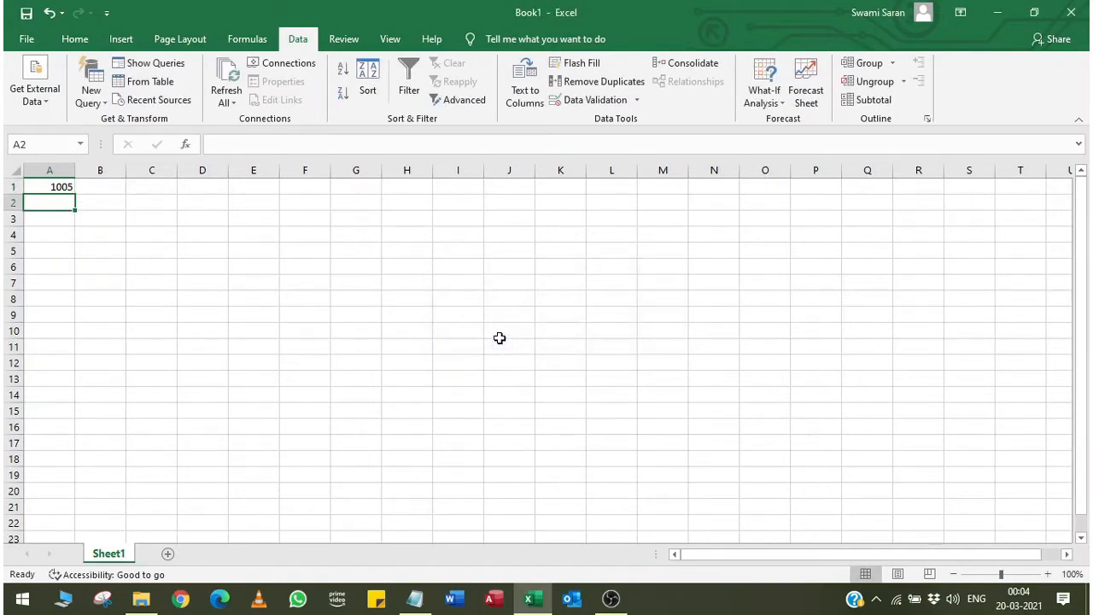
- Set cell A1's error alert style to Warning, review the validation criteria, and apply the rule
key(Up)
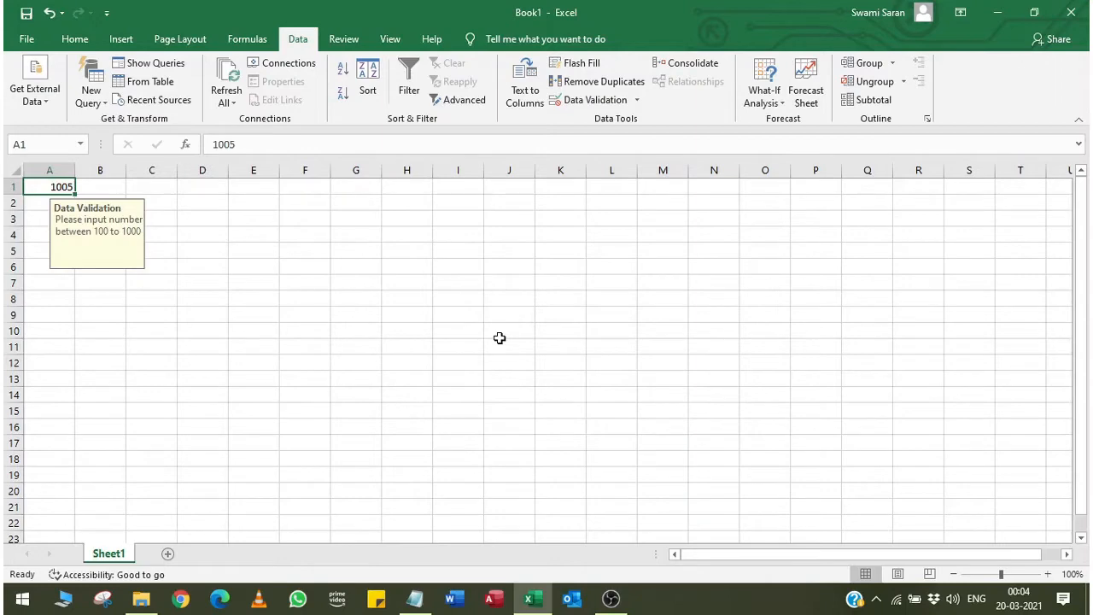
click(602, 103)
click(416, 225)
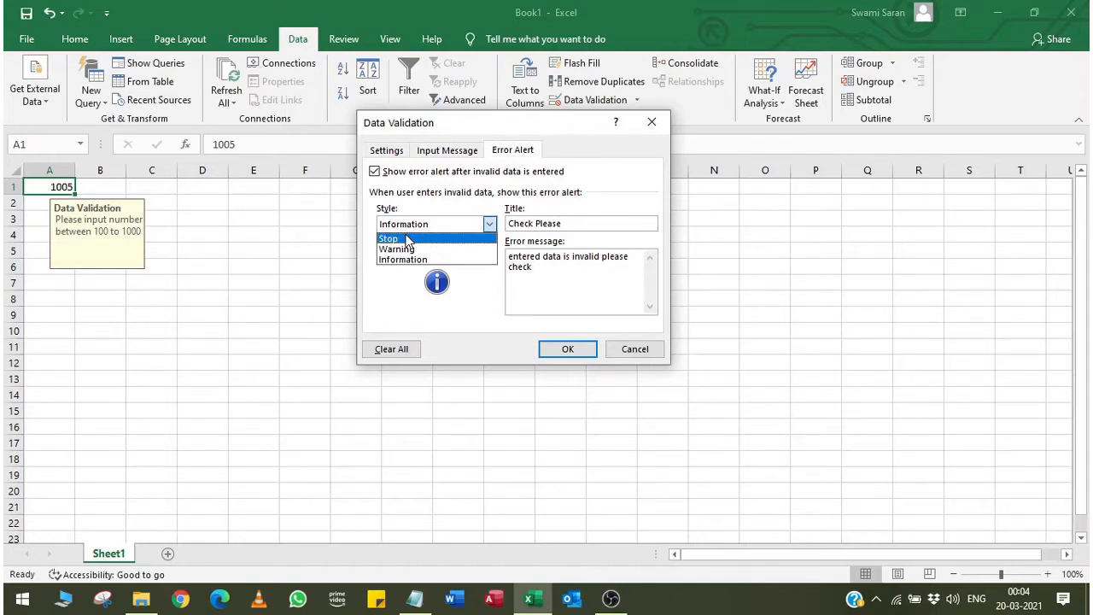
click(409, 249)
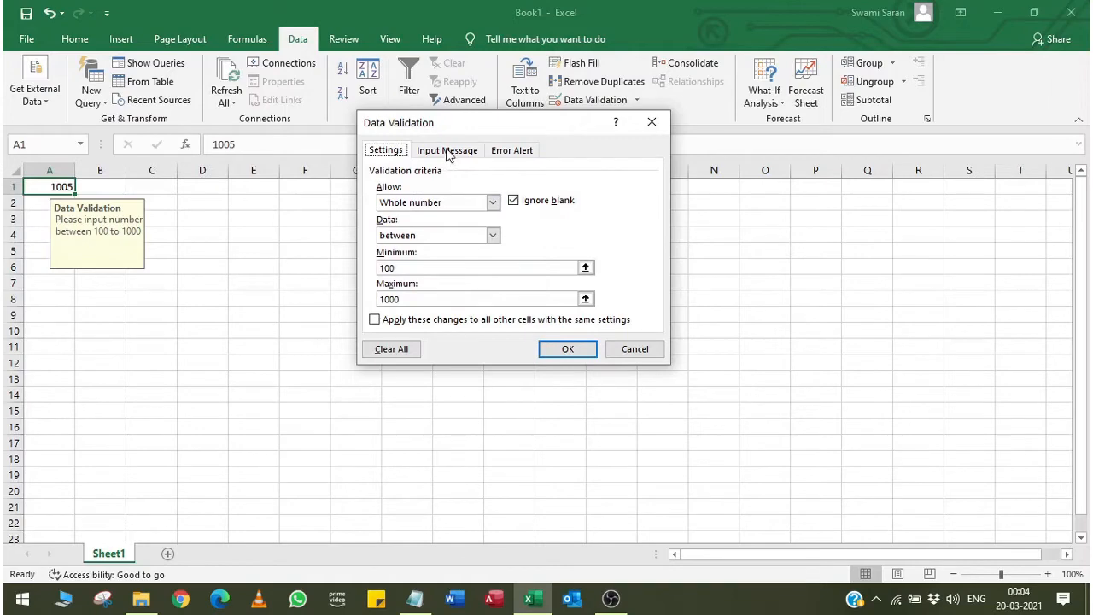
click(555, 349)
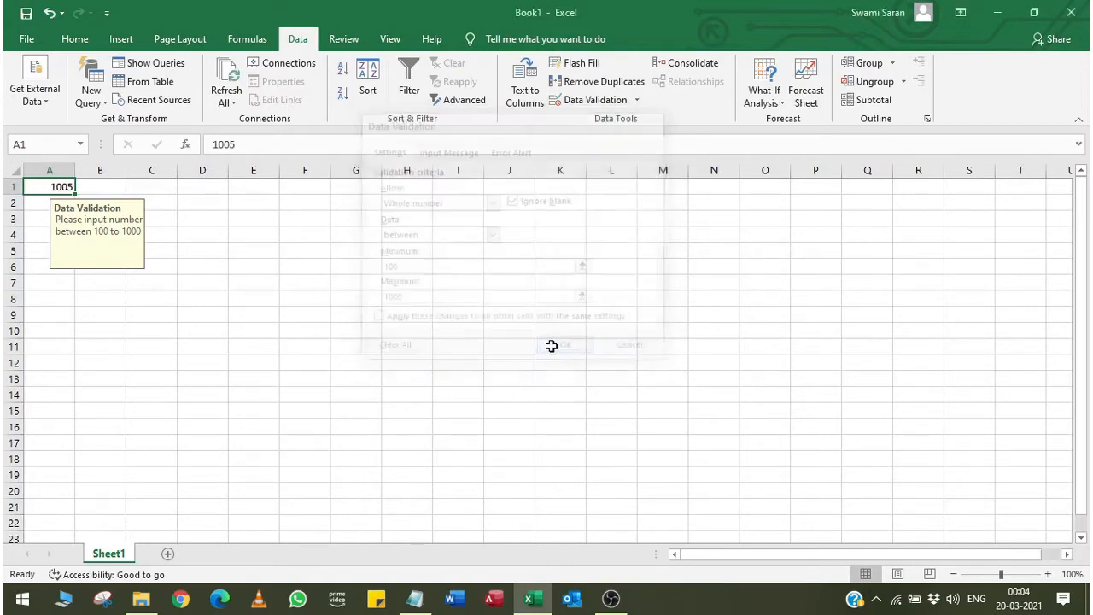
- Create a data validation rule for cells D2:D9 that allows a text length between two limits
click(204, 228)
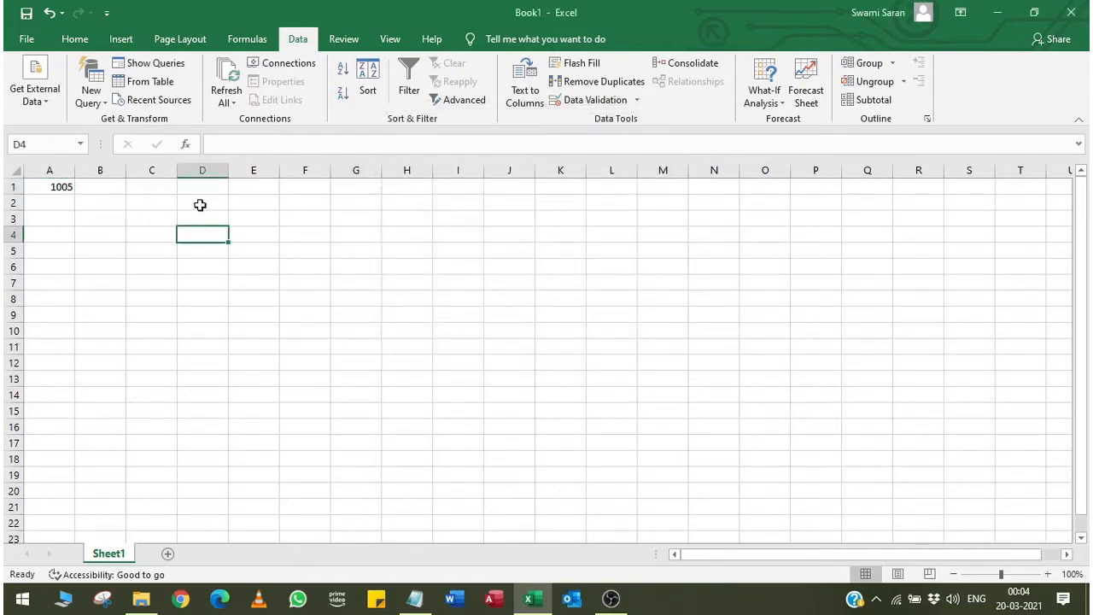
drag(200, 205, 201, 314)
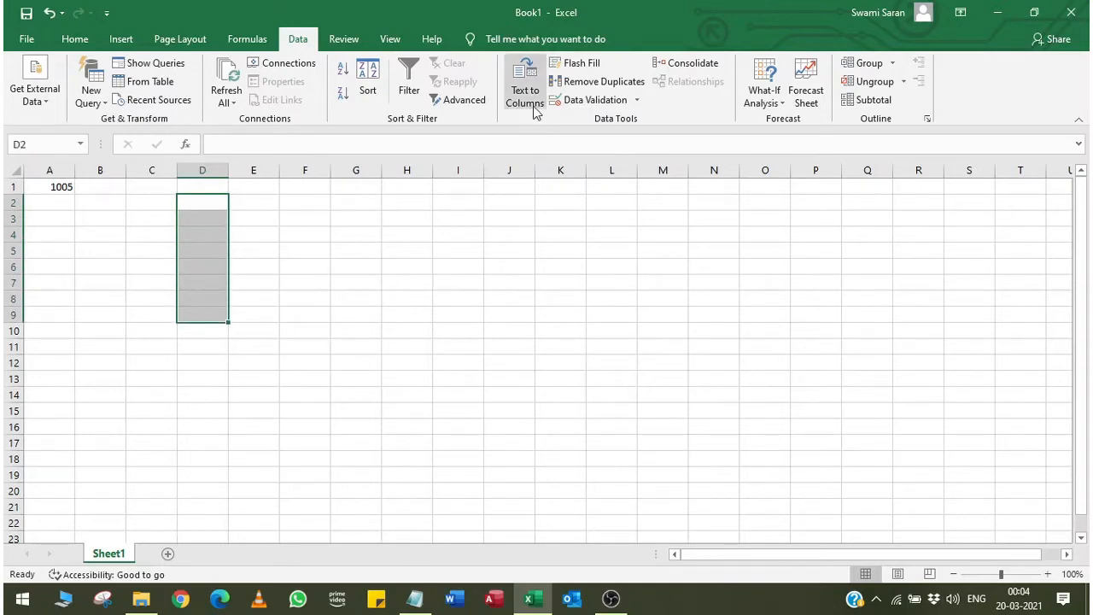
click(595, 100)
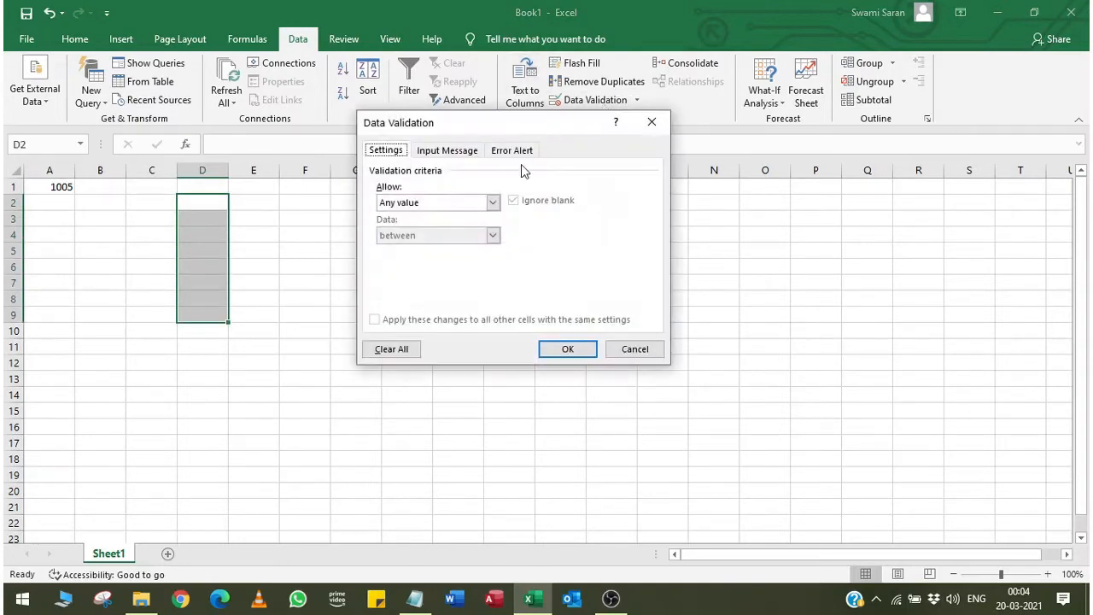
click(467, 202)
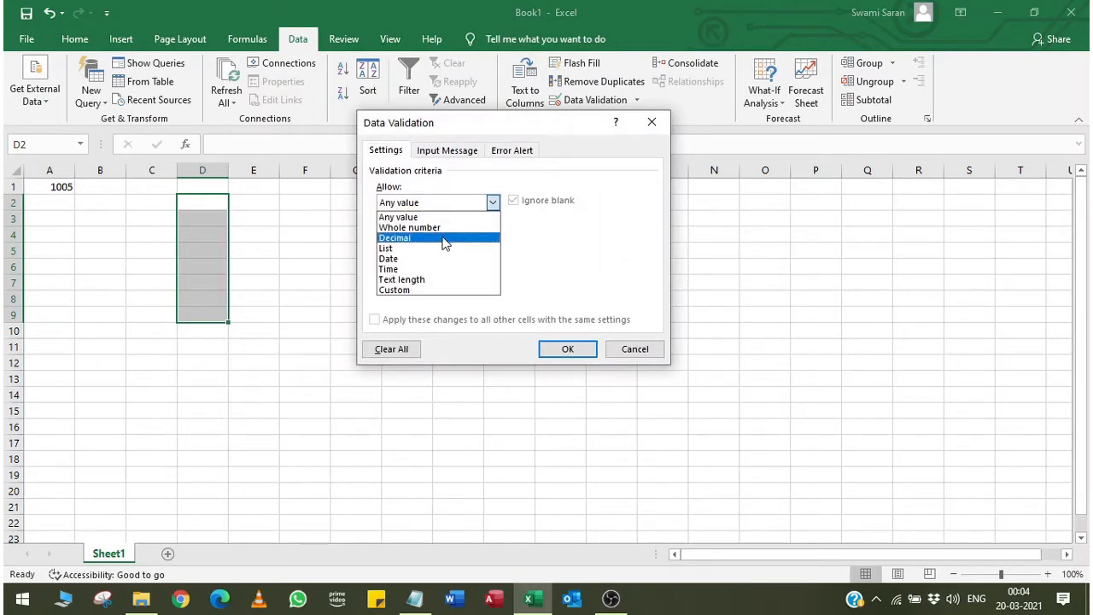
click(435, 281)
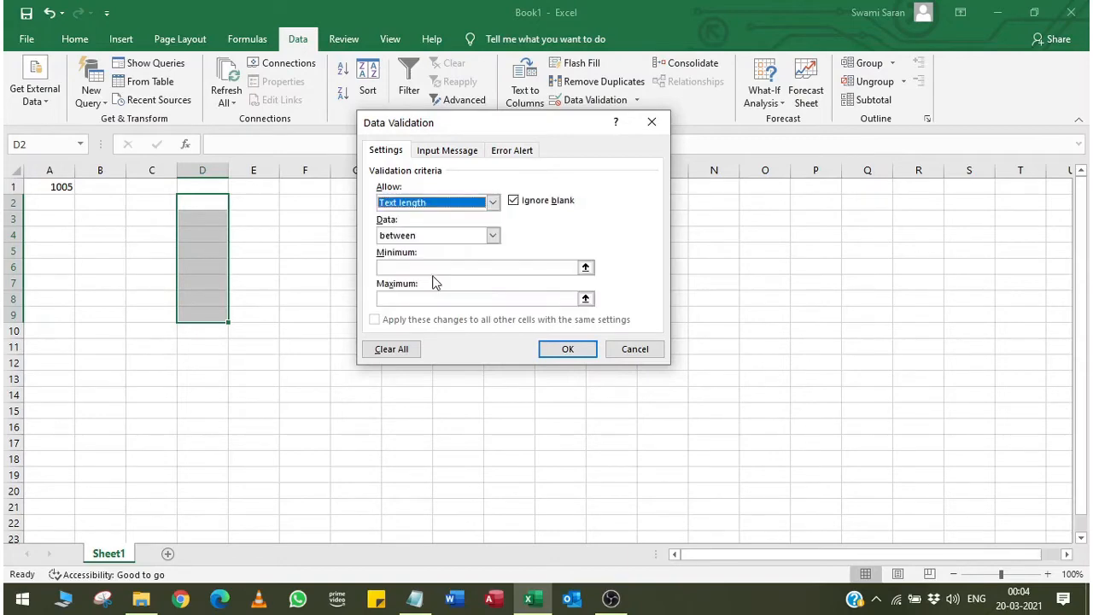
click(430, 241)
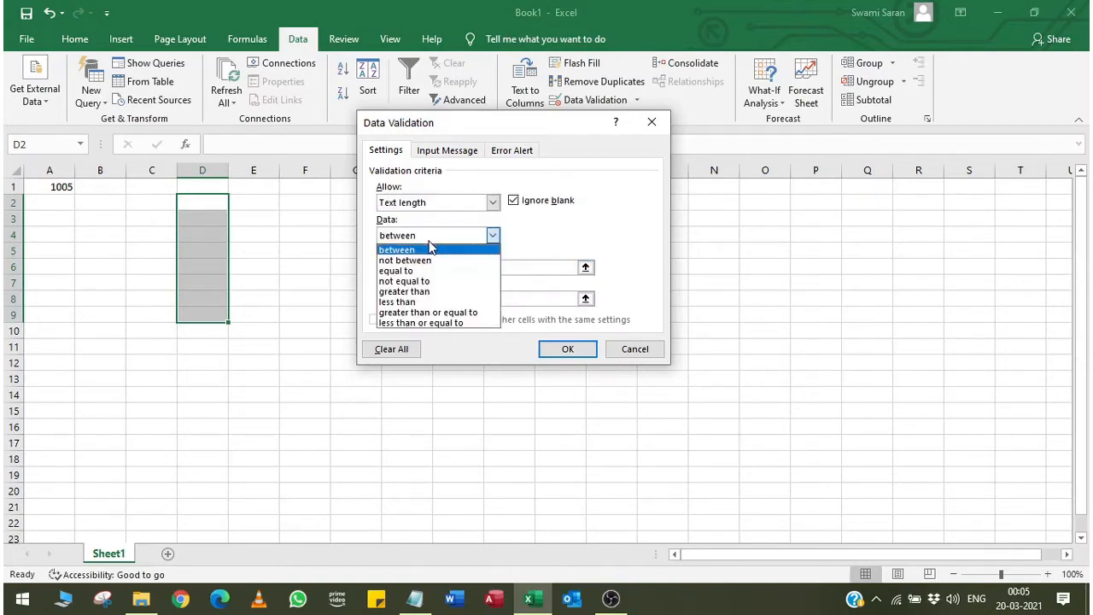
click(430, 248)
- Set the minimum text length to 10 and the maximum to 20 for the D2:D9 rule
click(425, 267)
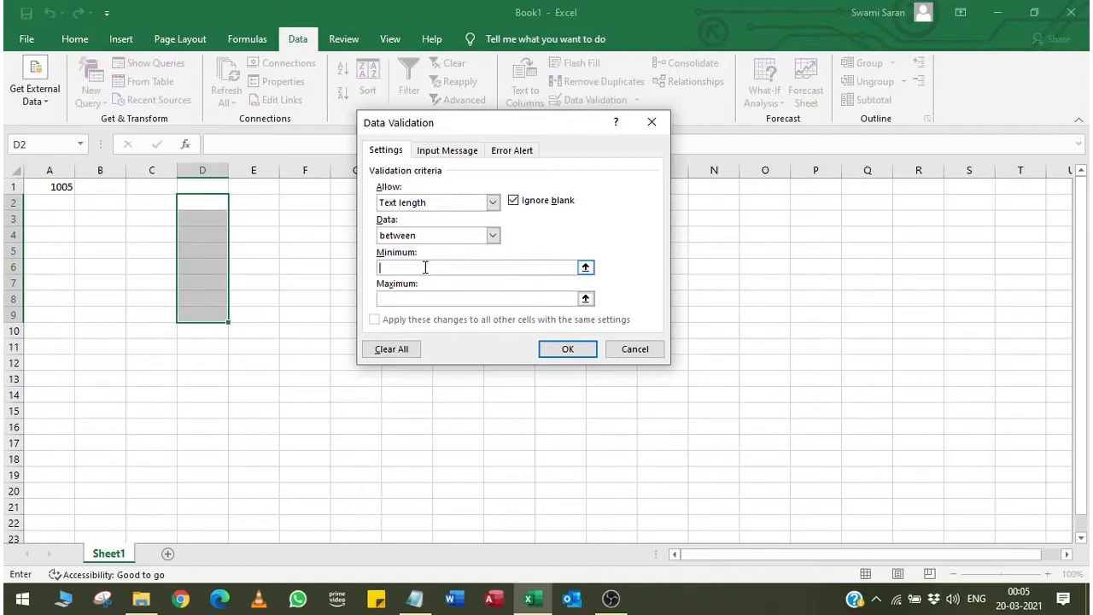
text(10)
key(Tab)
text(50)
key(BackSpace)
key(BackSpace)
text(20)
- Change the text length limits of the D2:D9 rule to a minimum of 5 and a maximum of 10
click(381, 269)
key(Delete)
key(Delete)
text(5)
click(378, 299)
key(Delete)
key(Delete)
text(10)
- Set the input message of the D2:D9 validation rule to "Please Check"
click(447, 152)
click(472, 280)
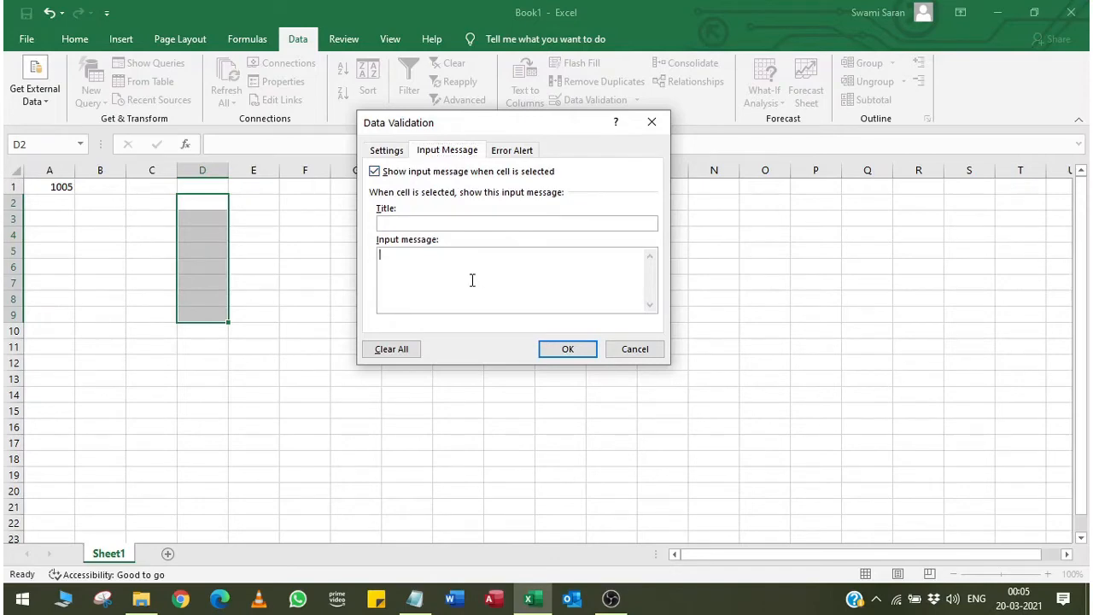
text(Please Check)
- Set the D2:D9 rule's error alert to the Warning style with the message "Please check" and apply the rule
click(513, 150)
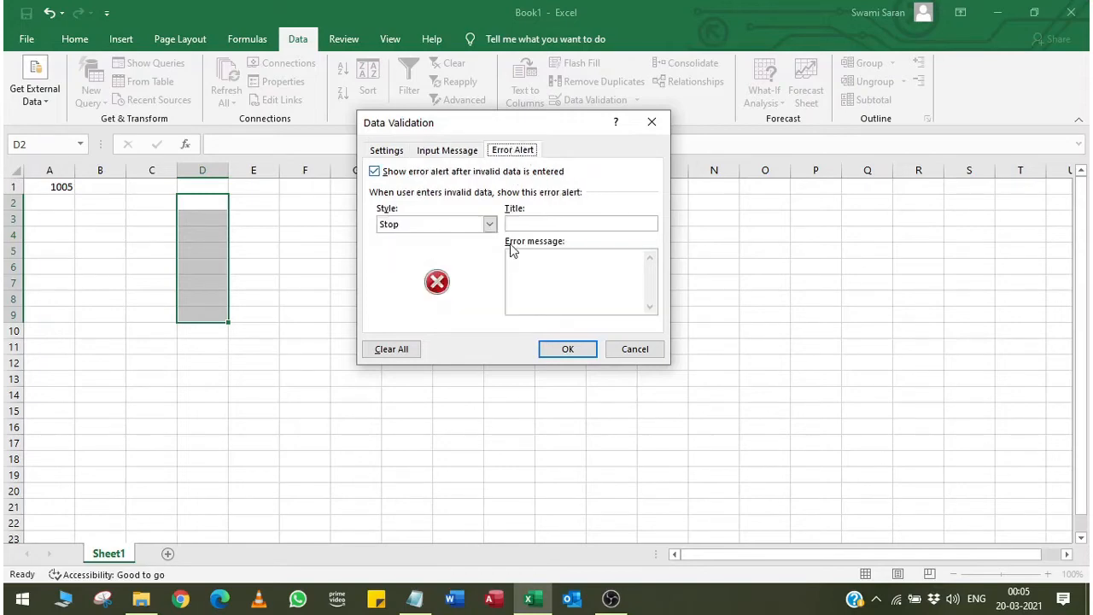
click(457, 223)
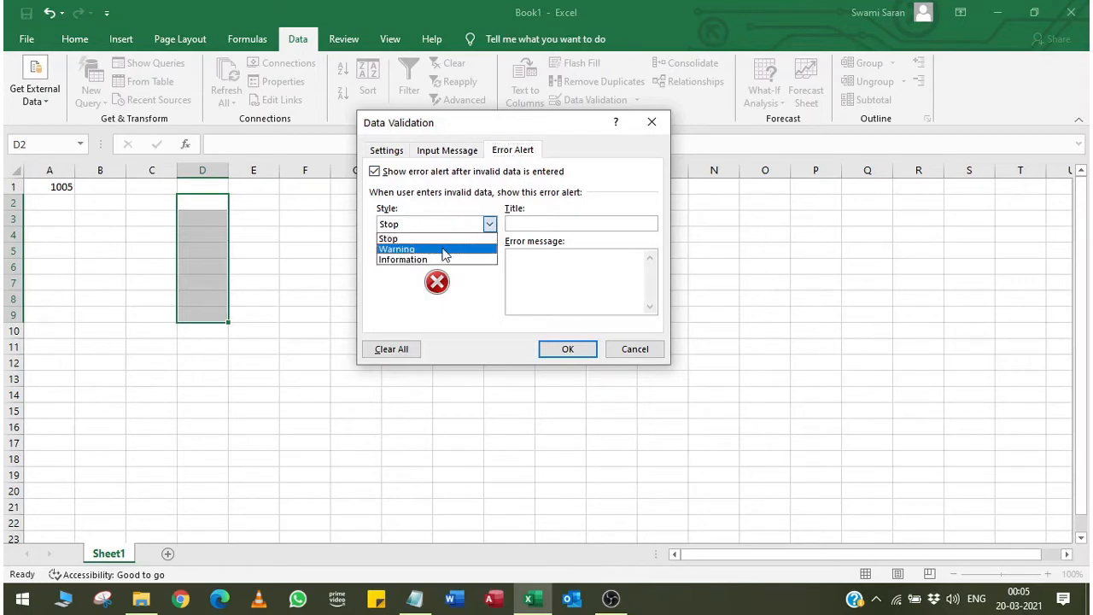
click(443, 251)
click(564, 291)
text(Please check)
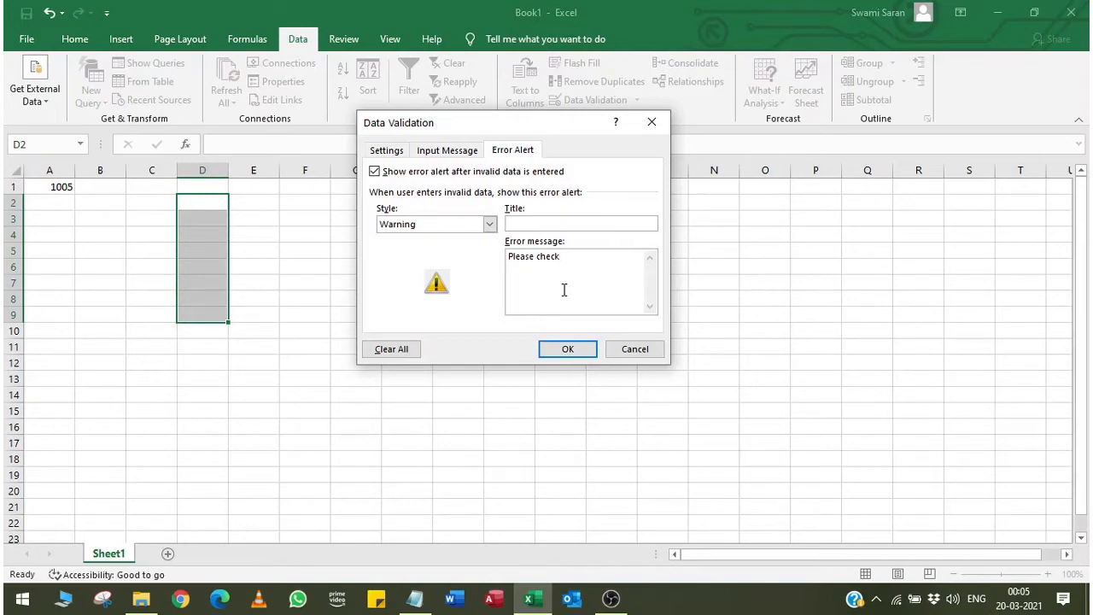
click(567, 349)
click(345, 309)
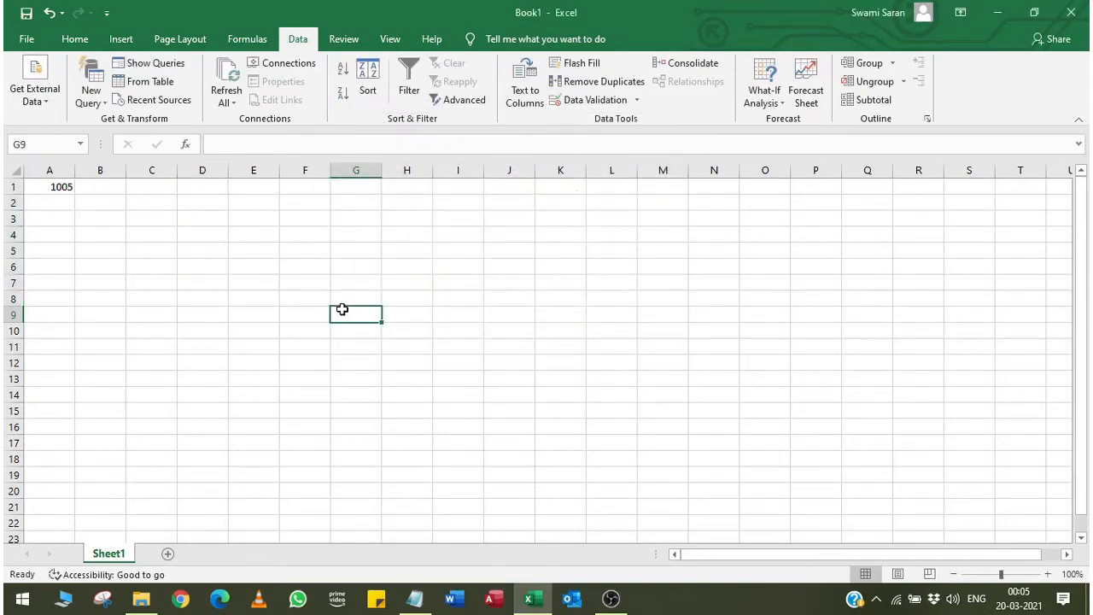
- Enter a full name longer than 10 characters in cell D2 and accept it despite the validation warning
click(216, 202)
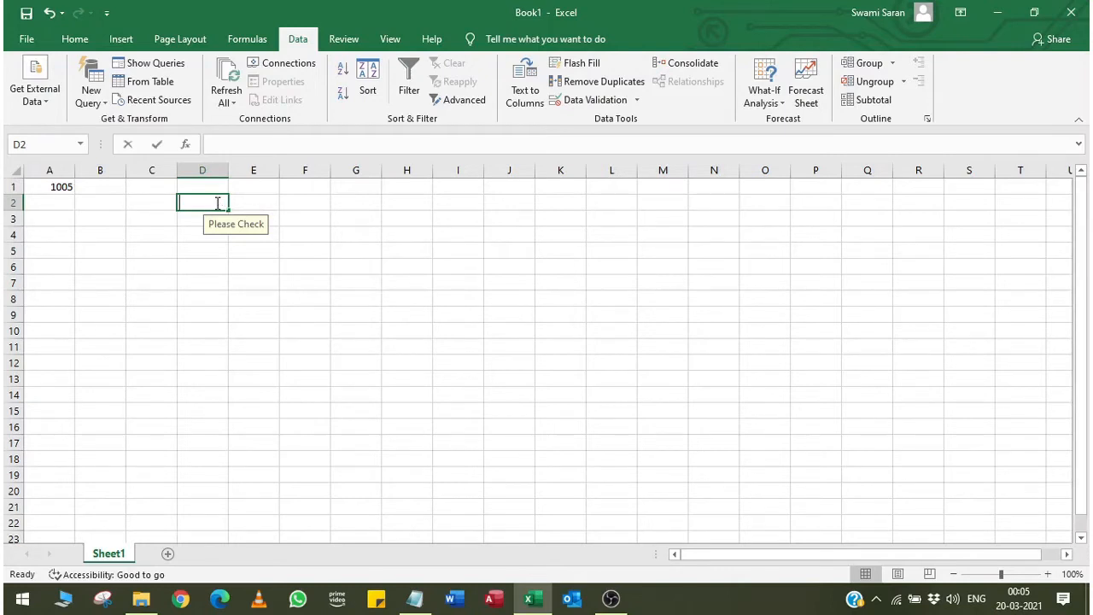
text(swami saran)
key(Return)
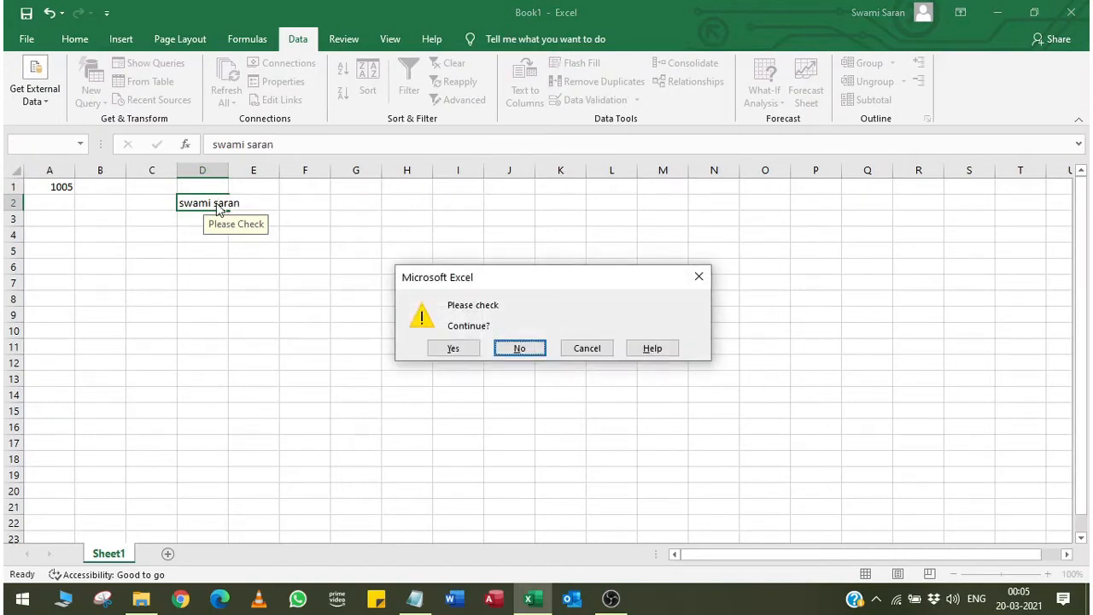
key(Left)
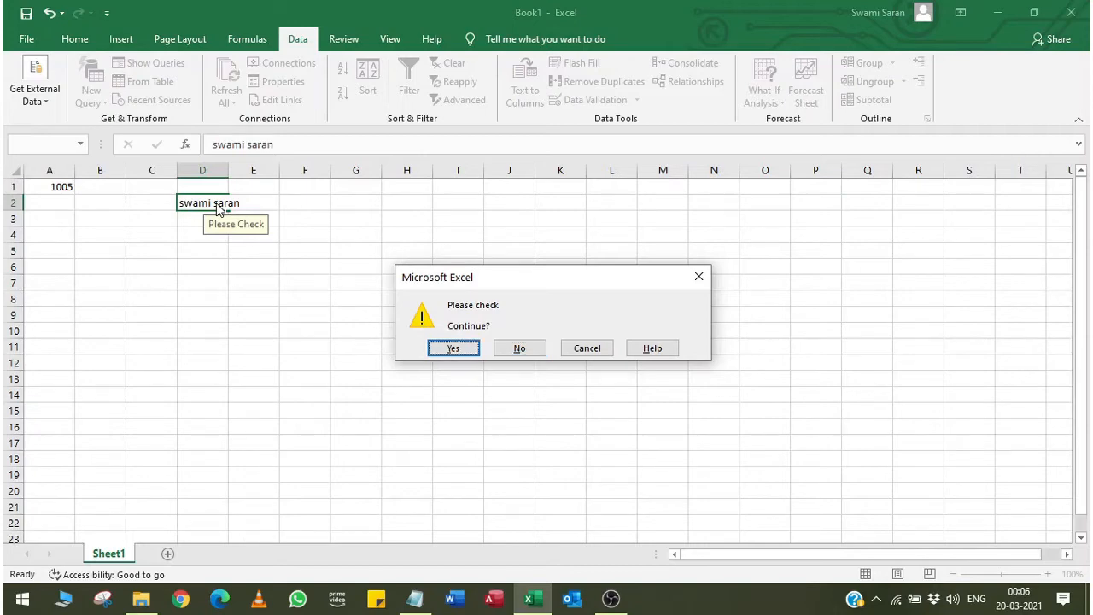
key(Return)
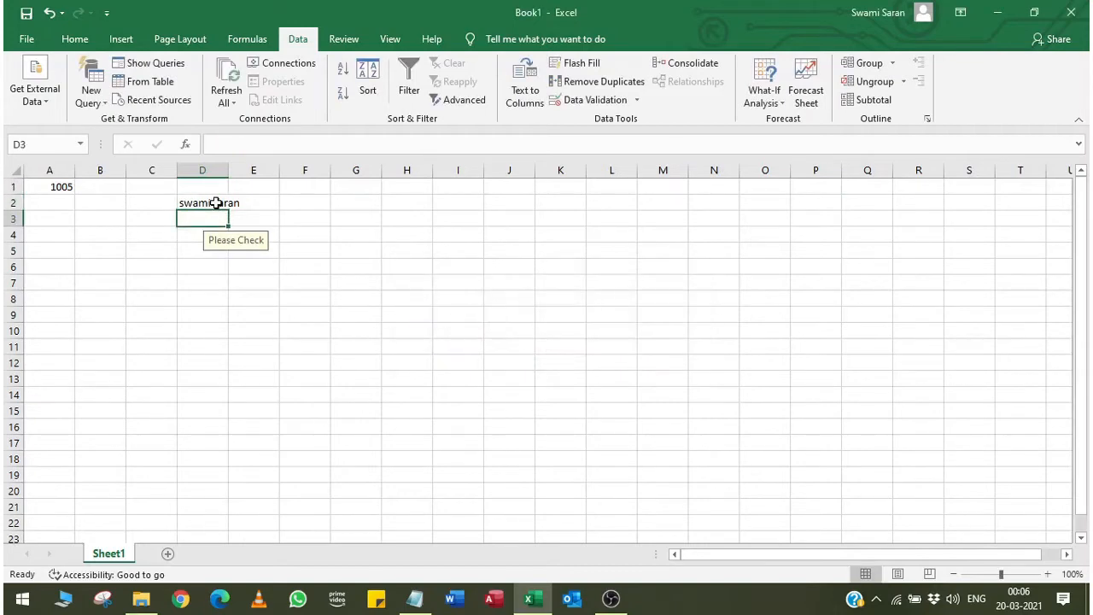
- Fit column D's width to its contents and enter a 10-character full name in cell D3
double_click(228, 170)
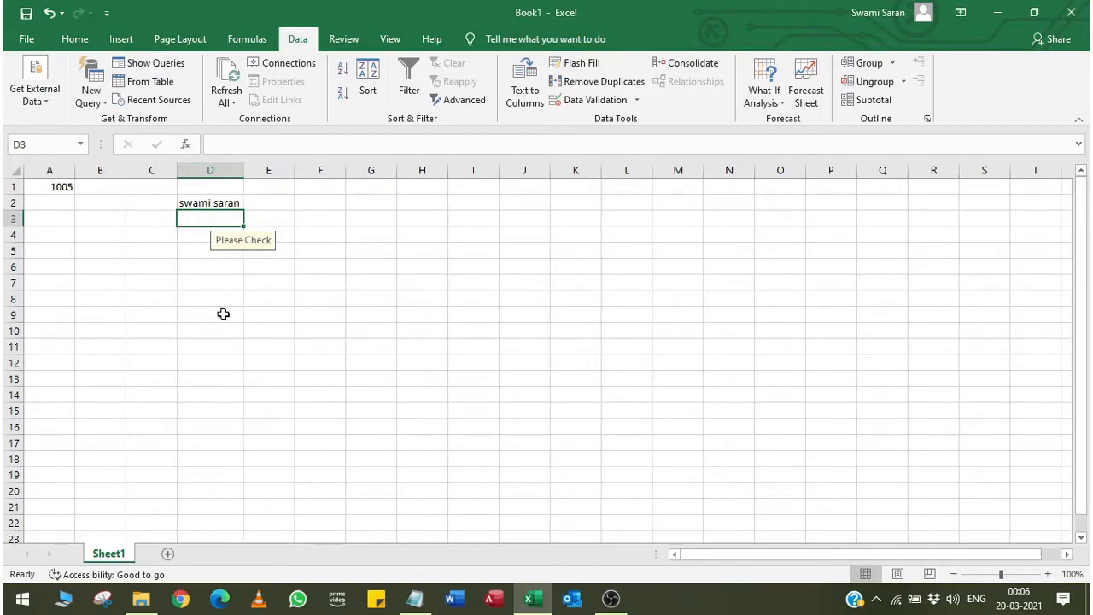
text(amit kumar)
key(Return)
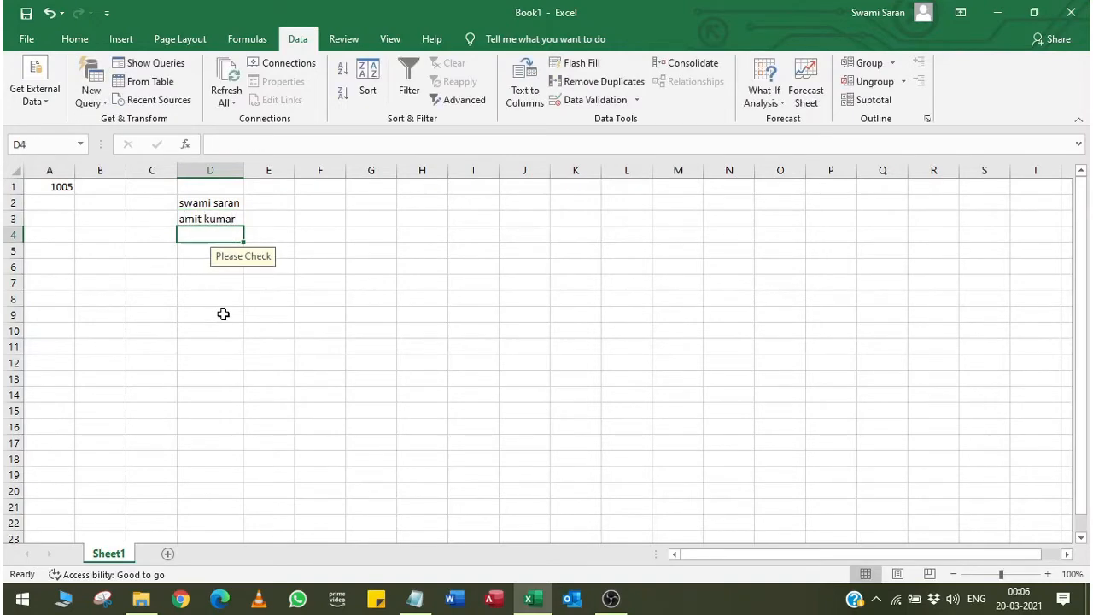
- Enter a full name longer than 10 characters in cell D4 and keep it despite the warning
text(ra)
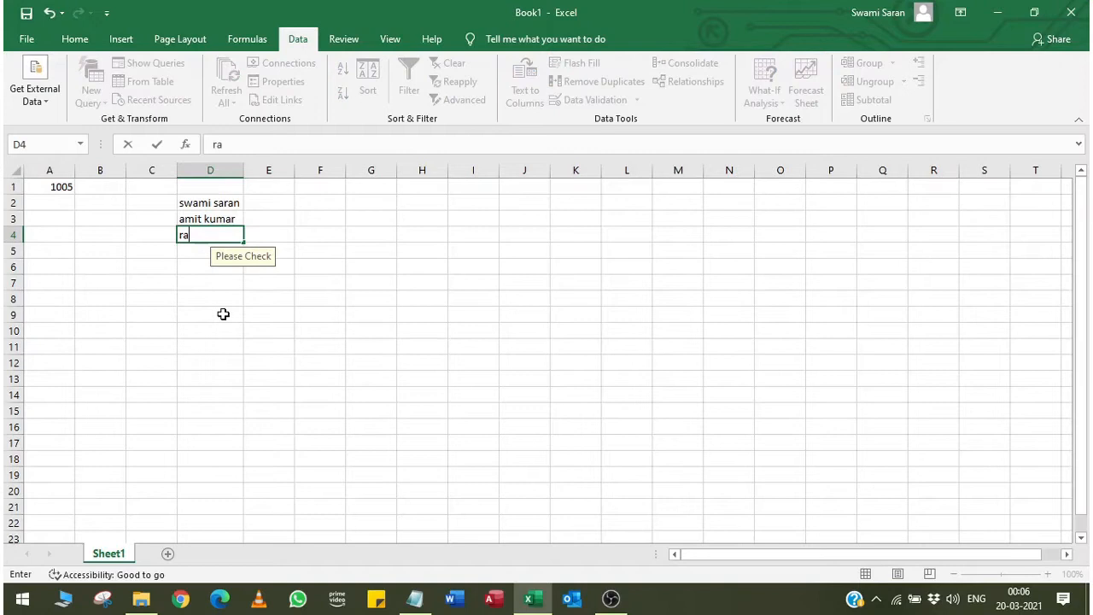
text(mesh kumar)
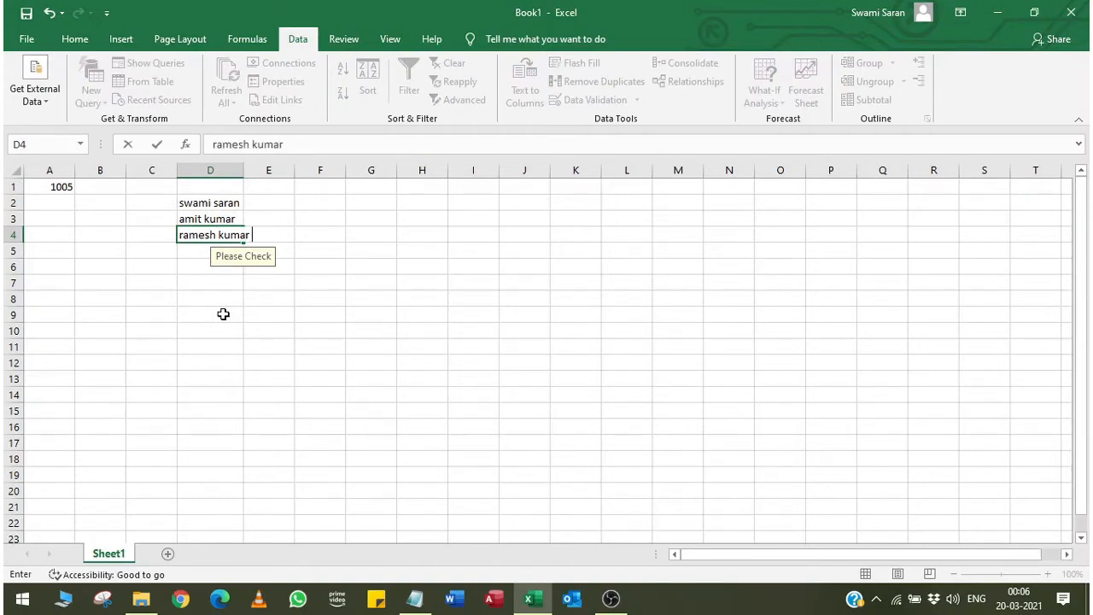
key(Return)
key(Left)
key(Return)
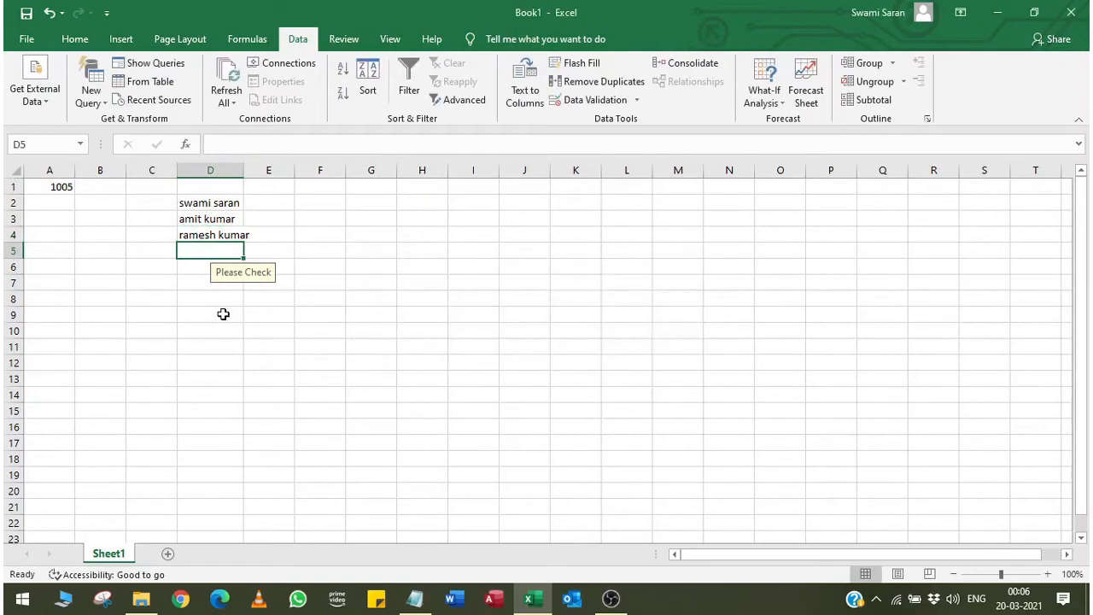
- Enter another full name exceeding the 10-character limit in cell D5 and accept it despite the warning
text(pawn)
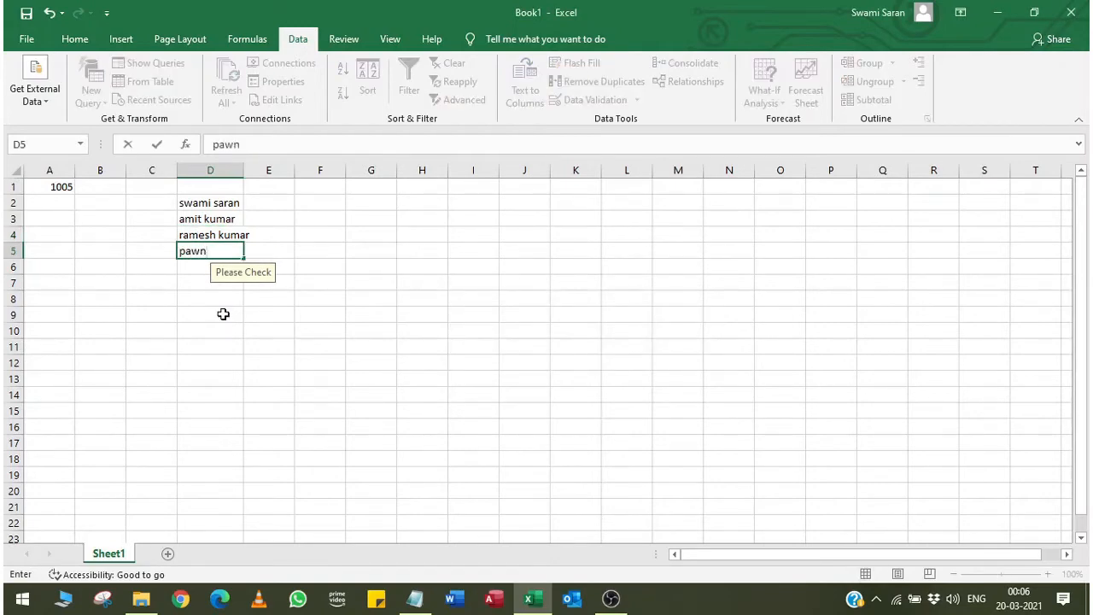
key(BackSpace)
text(an Tiwari)
key(Return)
key(Return)
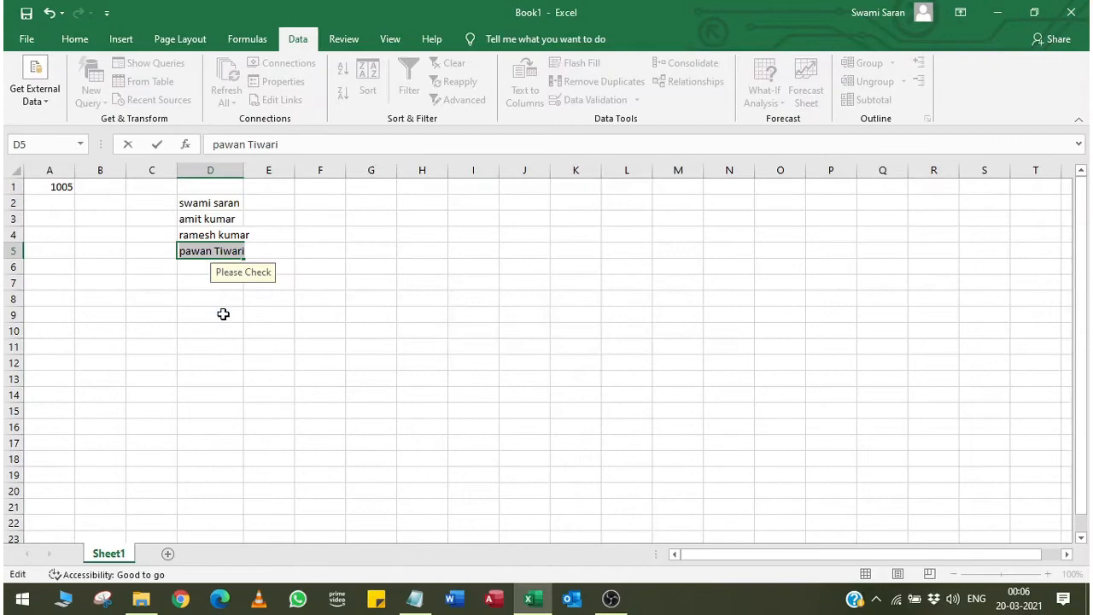
key(Return)
key(Left)
key(Return)
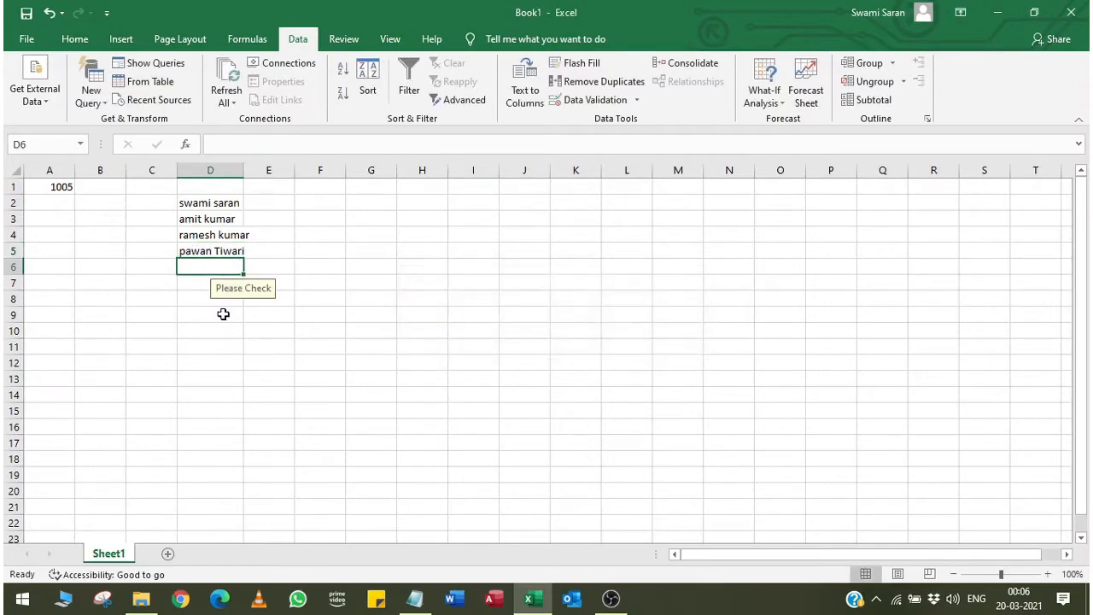
- Enter a five-letter first name in each of cells D6 and D7
text(Surj)
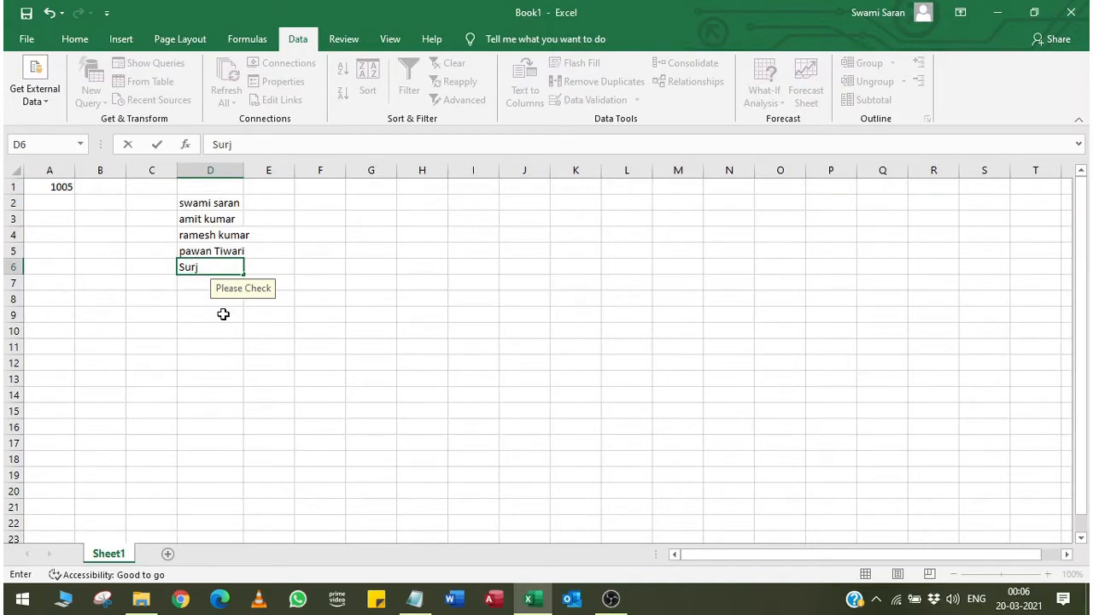
key(BackSpace)
text(aj)
key(Return)
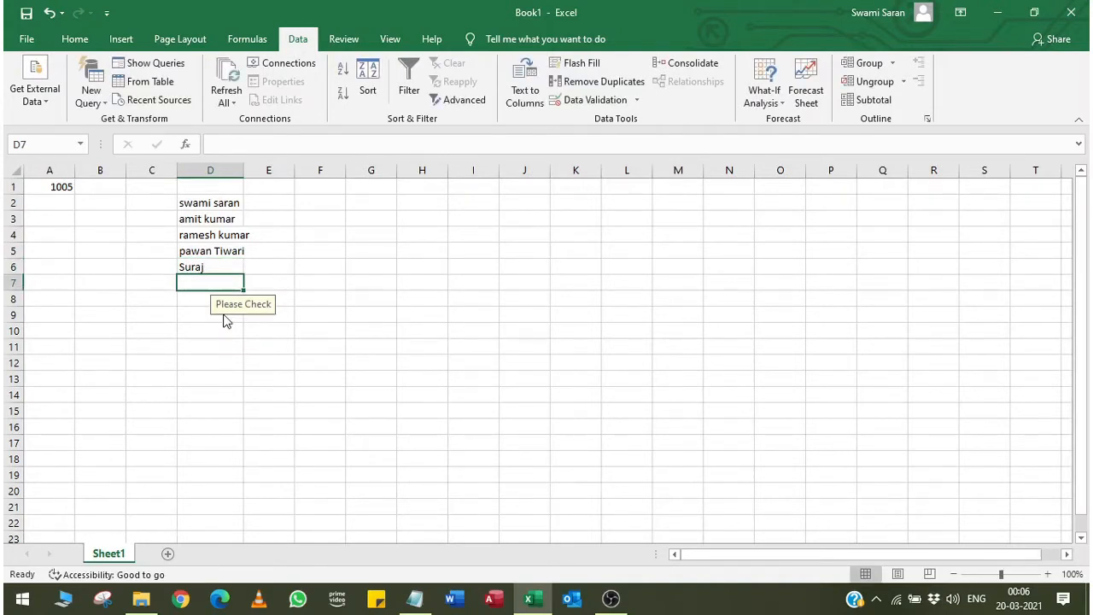
text(Mohit)
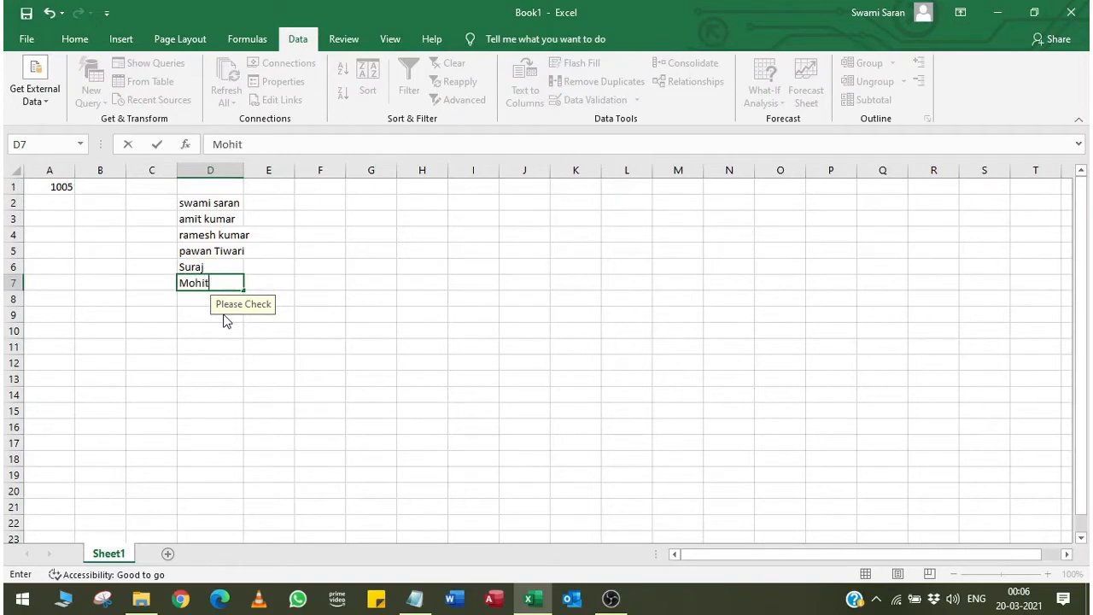
key(Return)
- Circle the invalid data on the sheet and clear the validation circles again
drag(227, 203, 227, 284)
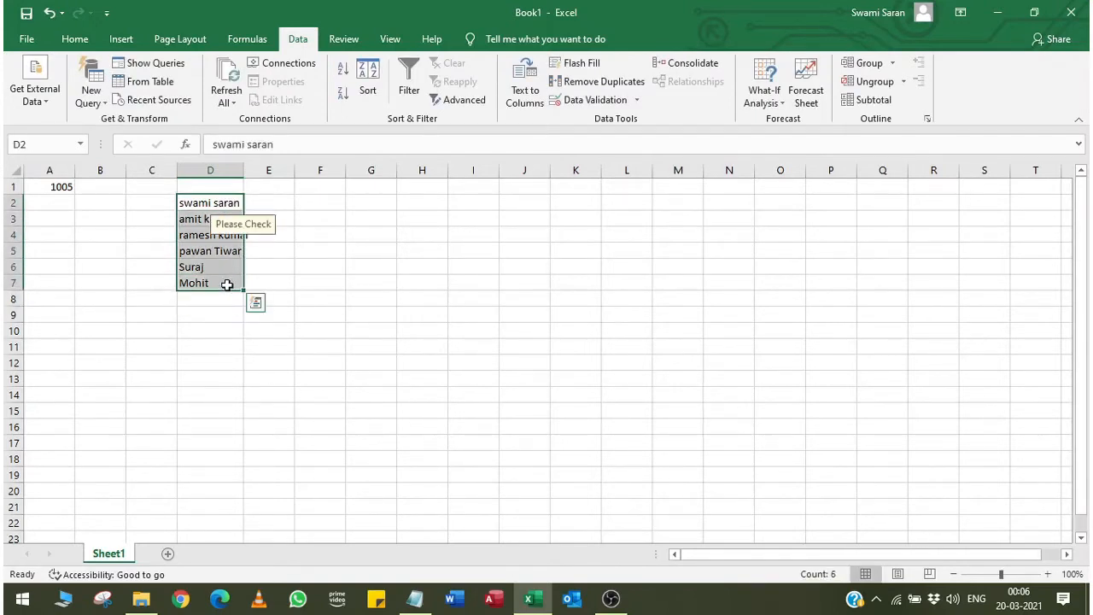
click(376, 282)
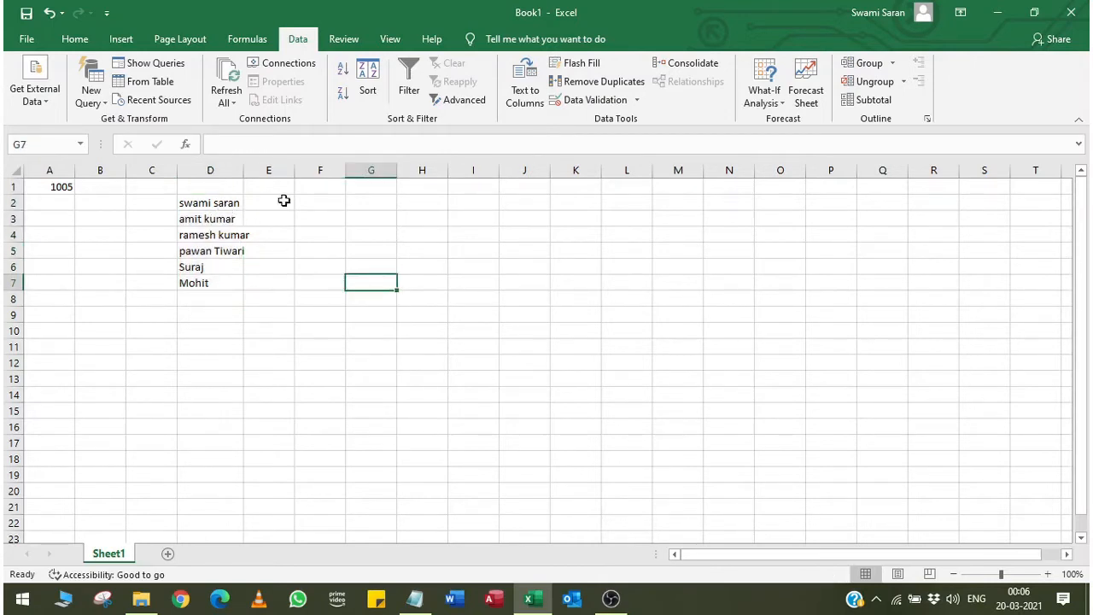
click(636, 101)
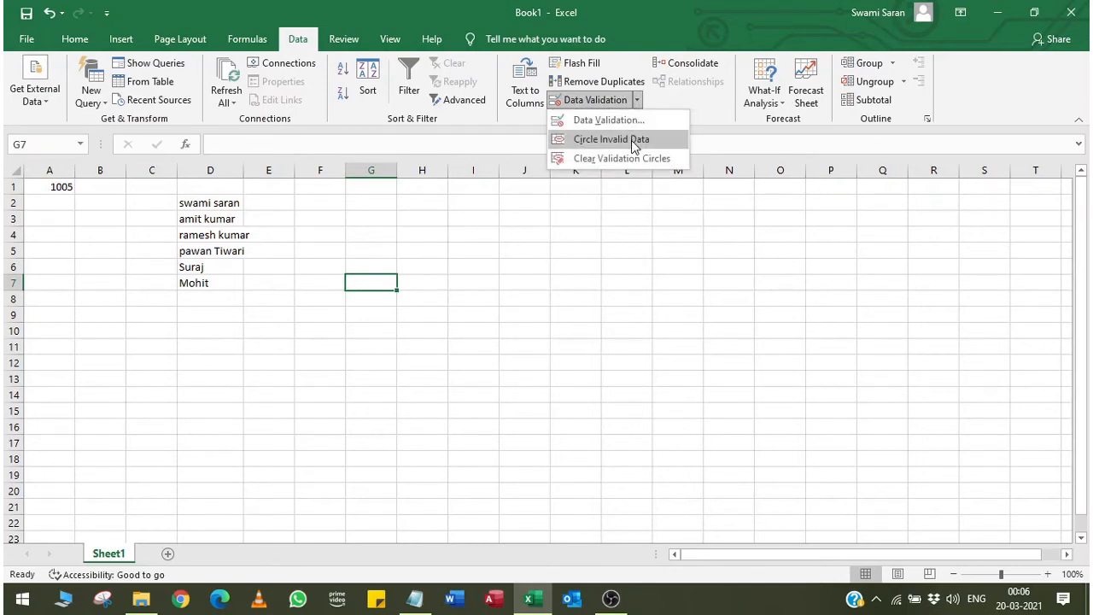
click(631, 141)
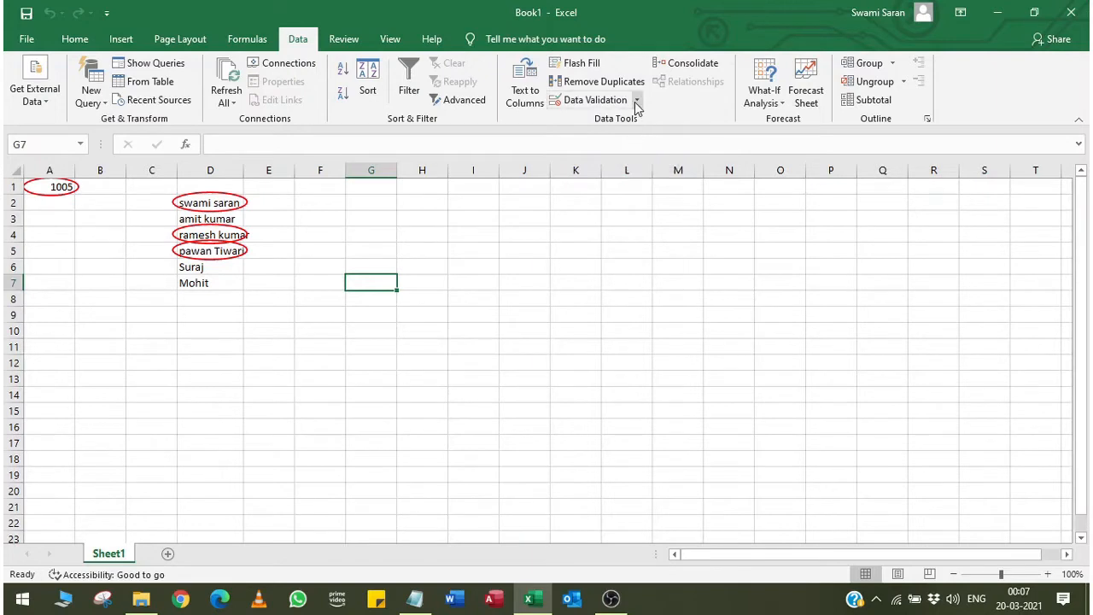
click(637, 101)
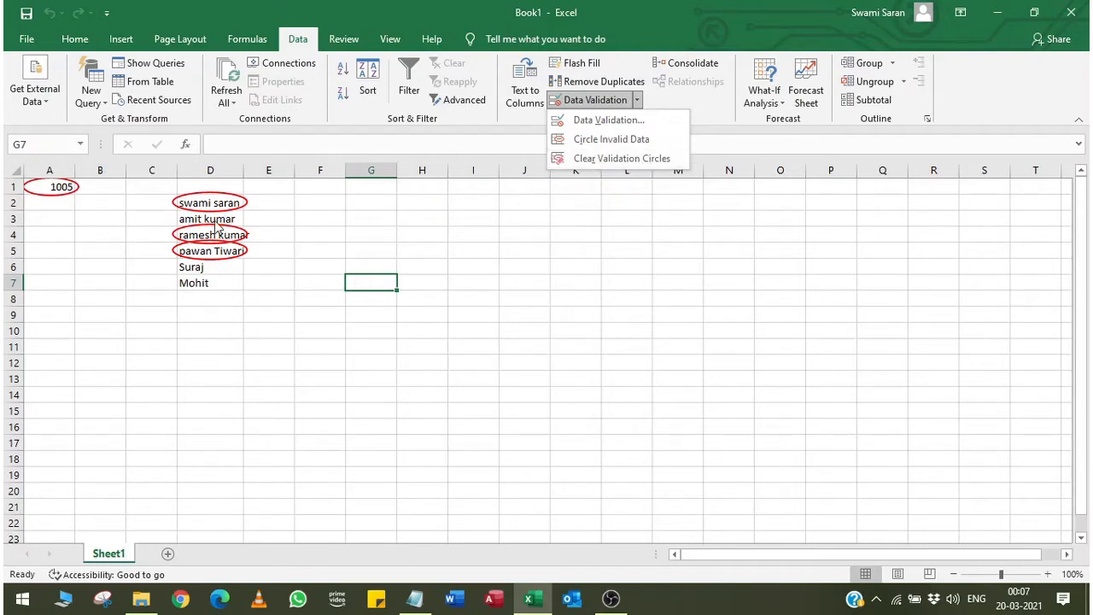
click(621, 158)
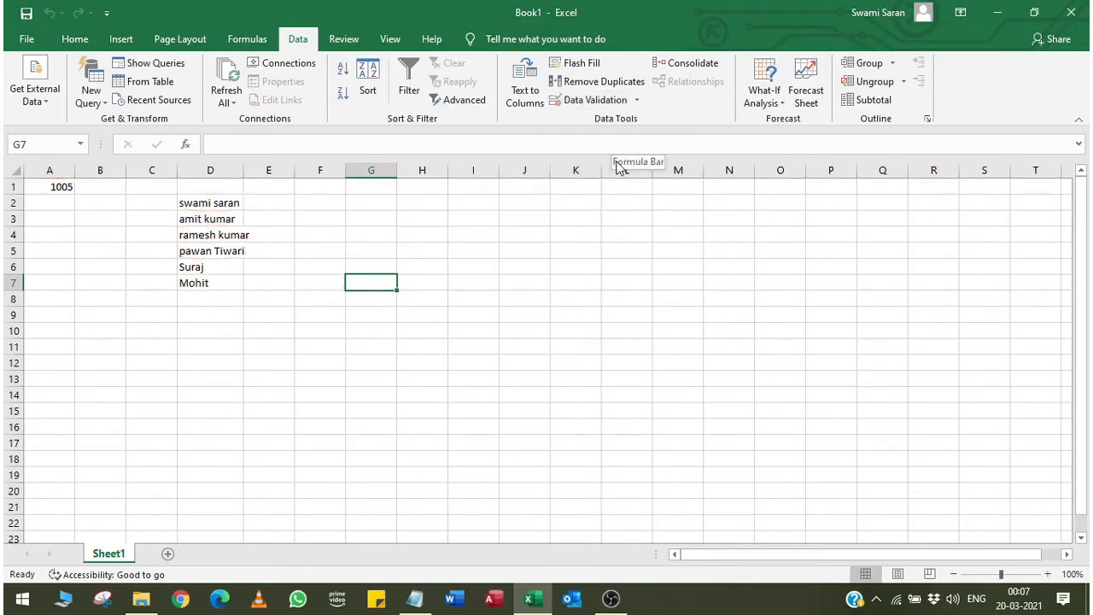
click(636, 100)
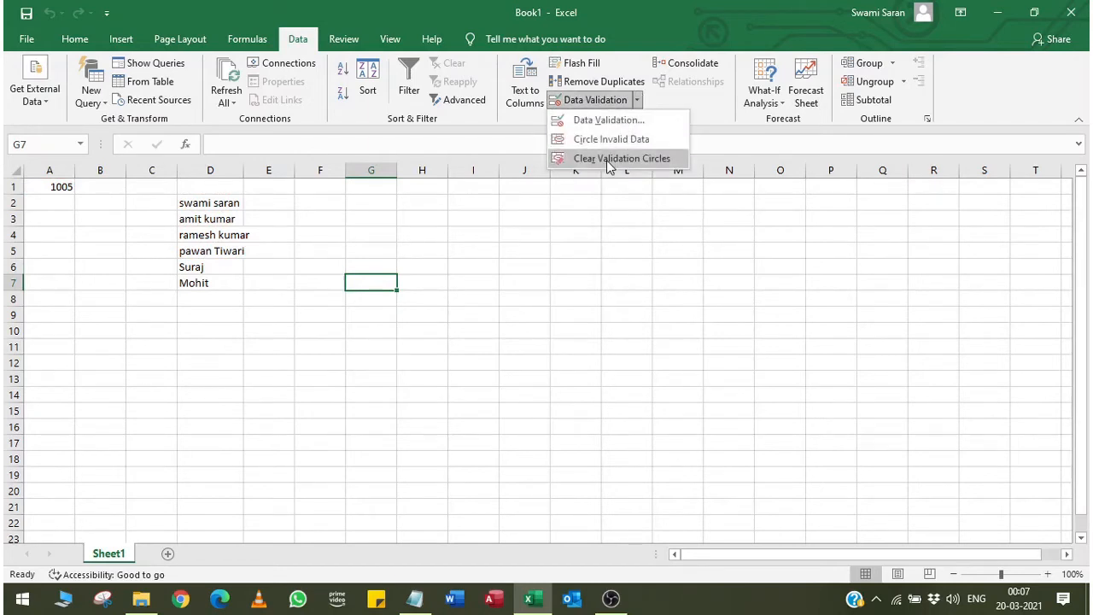
click(607, 120)
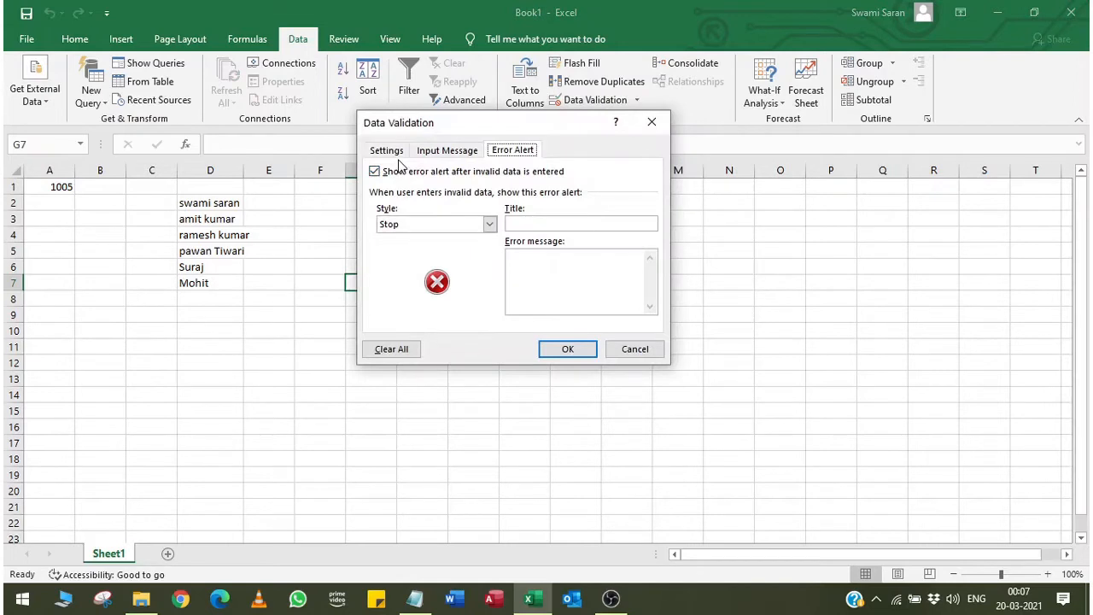
click(395, 151)
click(416, 202)
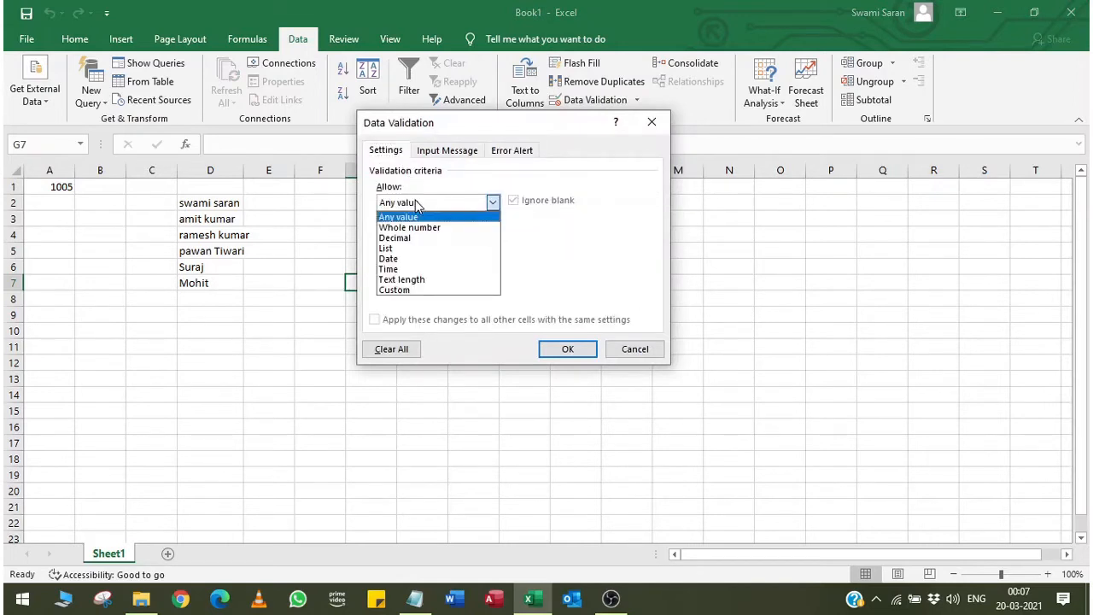
click(411, 290)
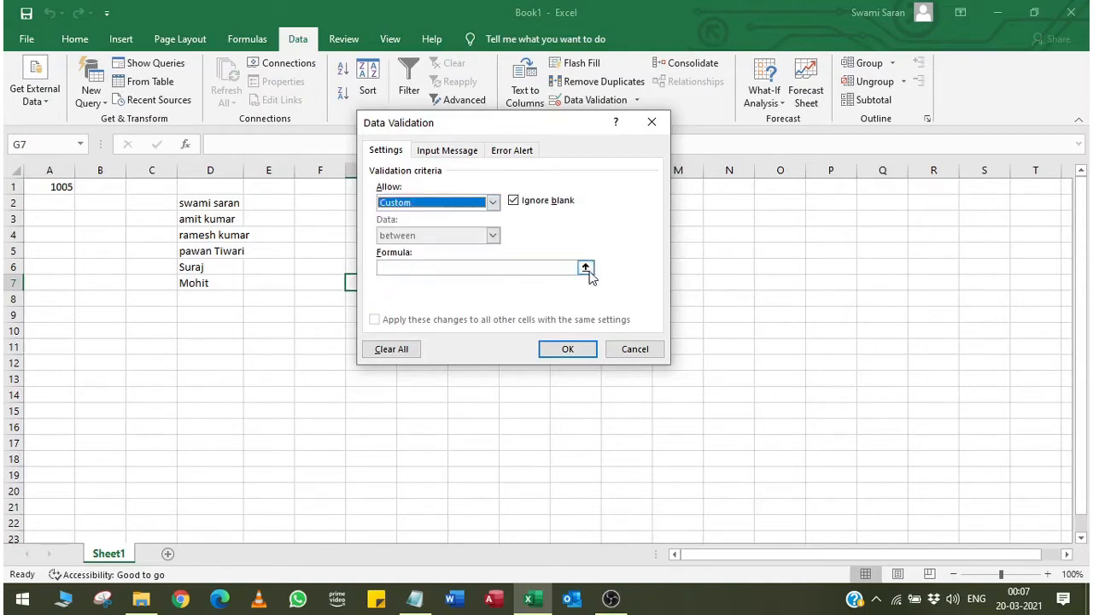
click(637, 349)
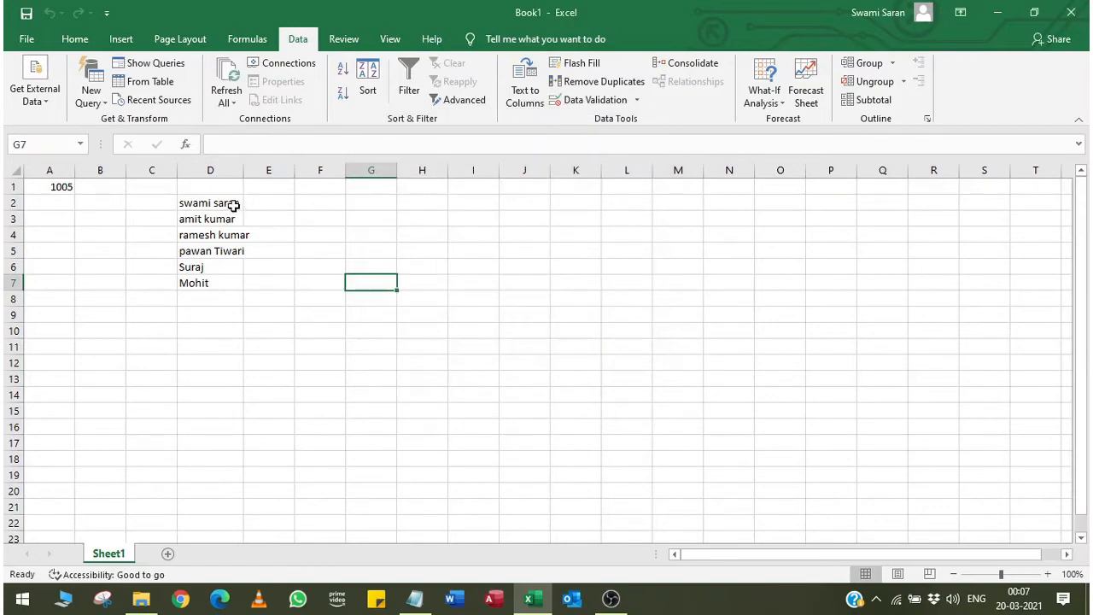
- Clear all data validation settings from cells D1 to D10, extending the validation to the cells without it
click(216, 173)
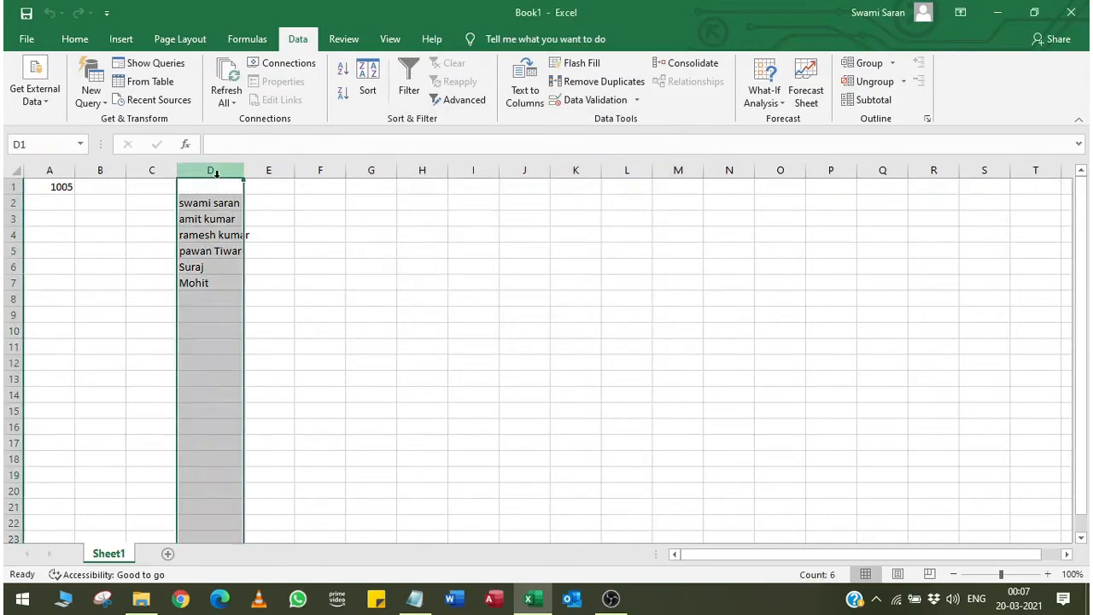
drag(219, 186, 215, 334)
click(622, 101)
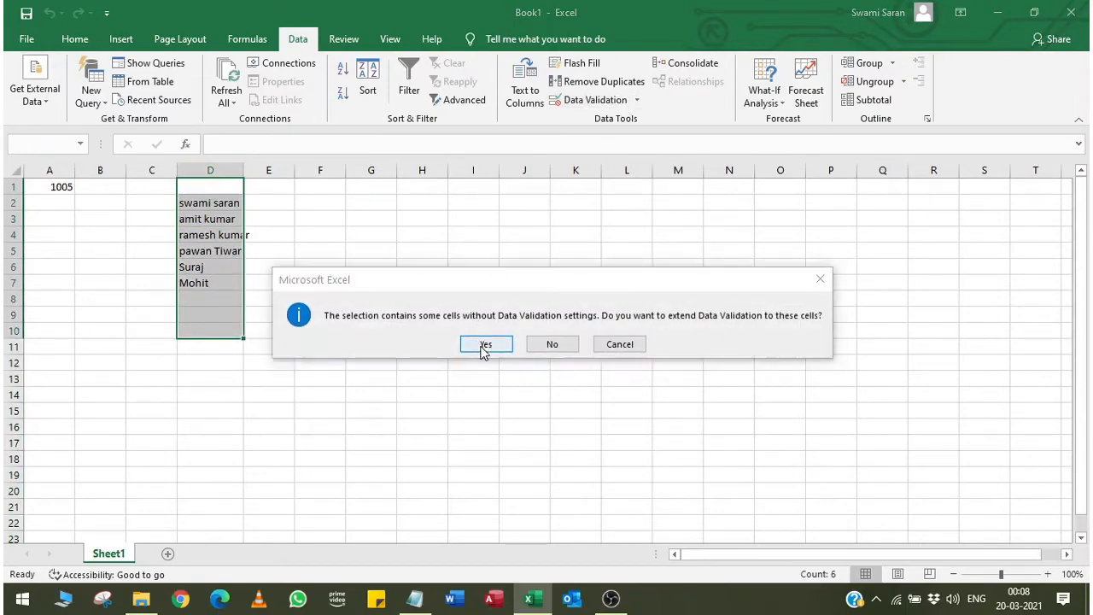
click(486, 345)
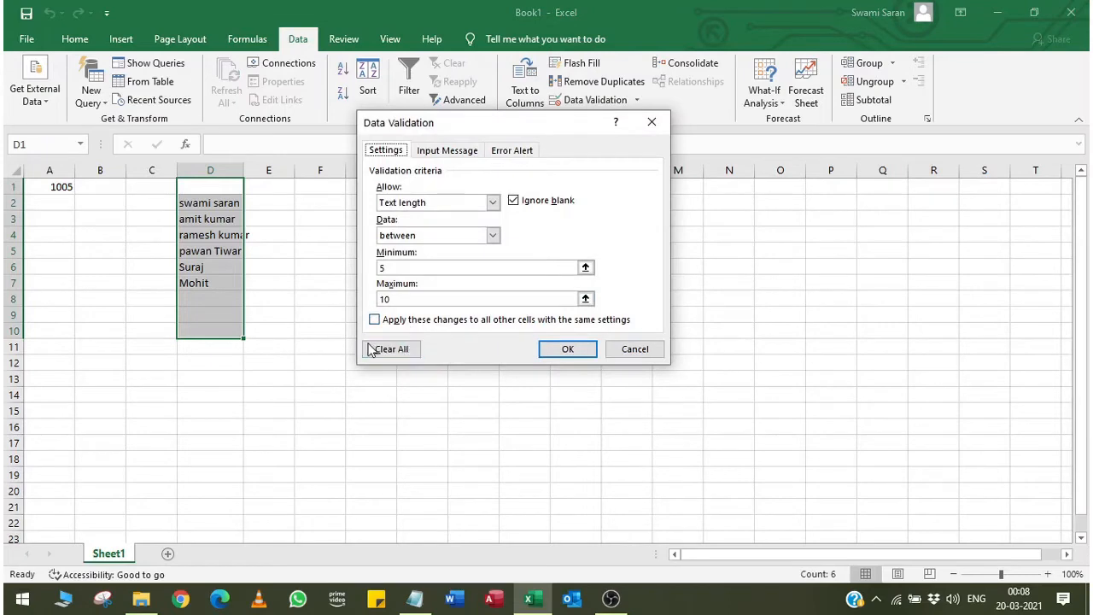
click(399, 351)
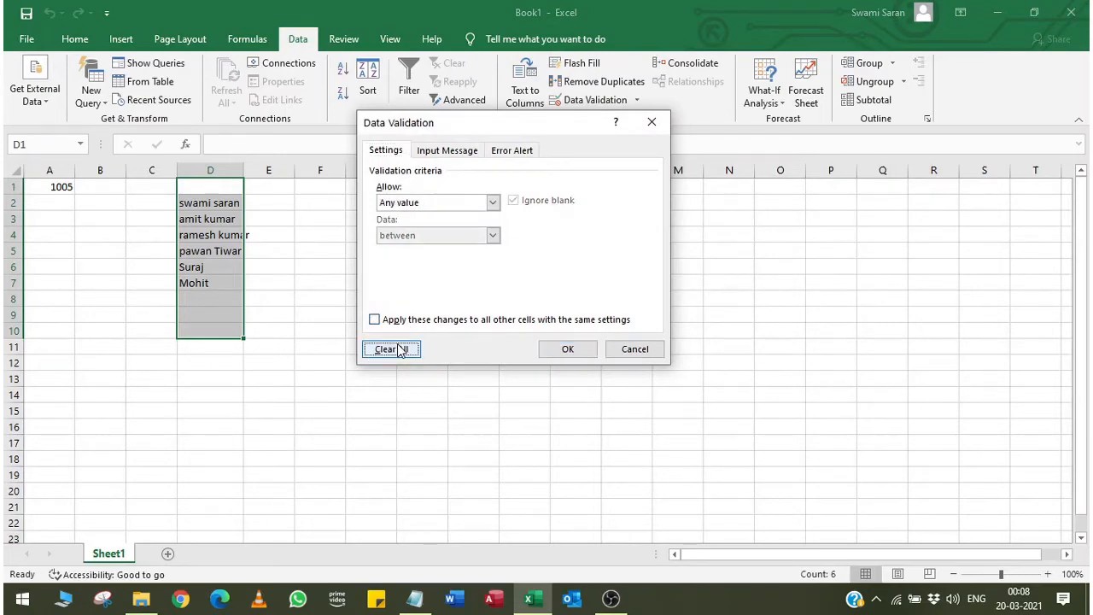
click(557, 349)
- Test cell D7 by entering the long text "kjhlkhlk kjl;j;jl lj;l" and delete that entry again
click(260, 264)
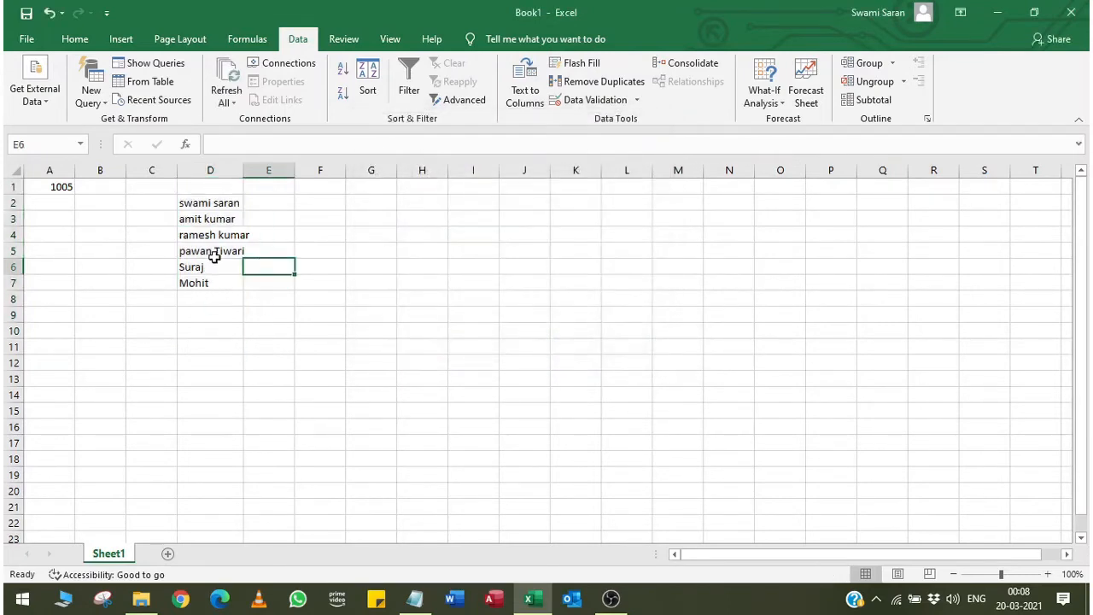
click(213, 294)
click(211, 281)
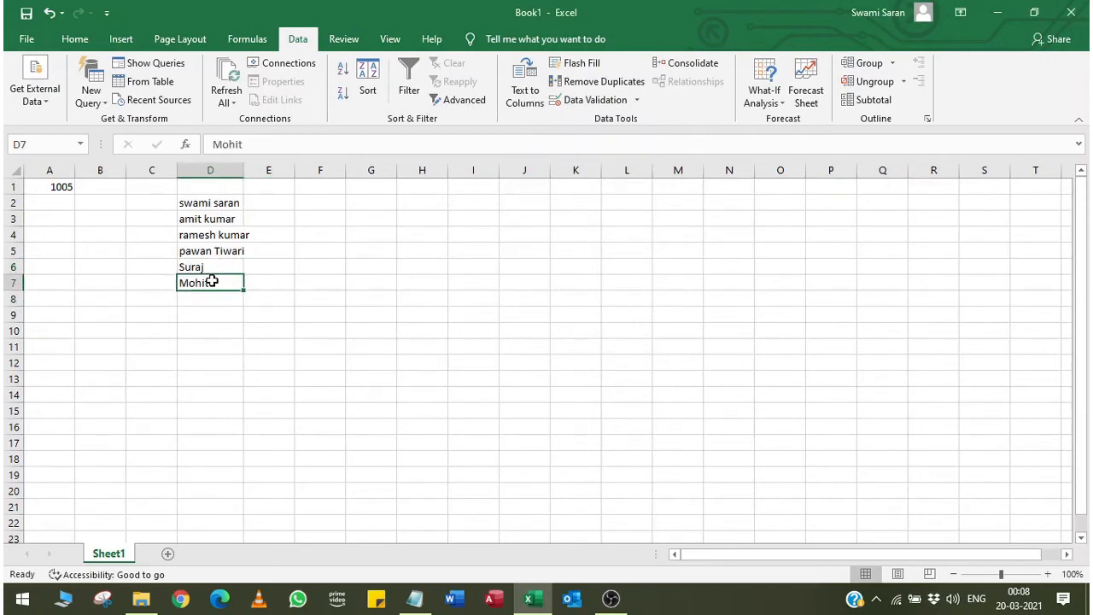
text(kjhlkhlk kjl;j;jl lj;l)
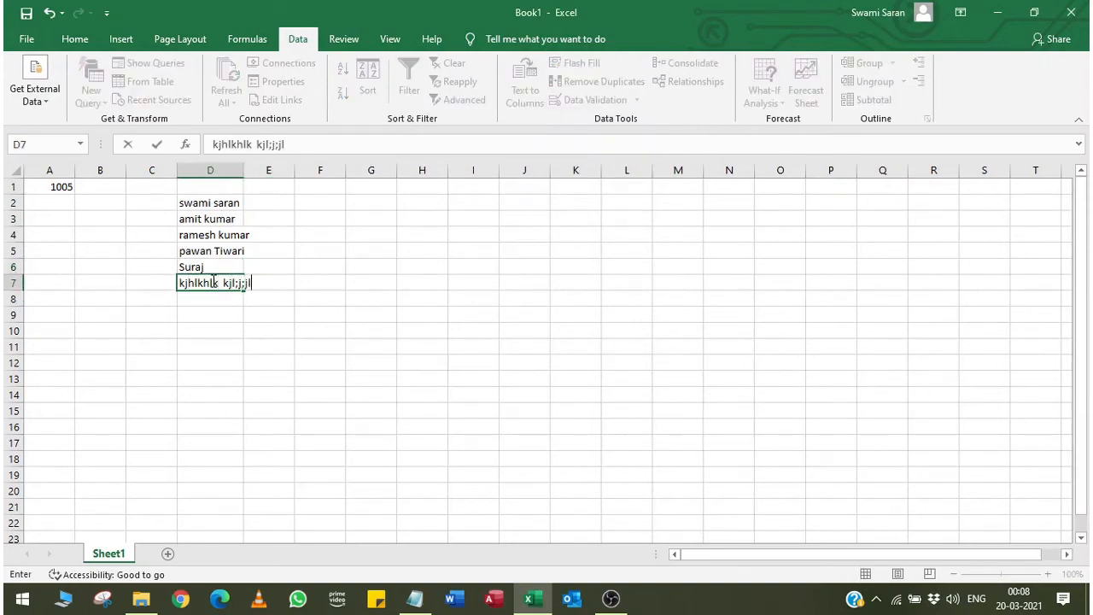
key(Return)
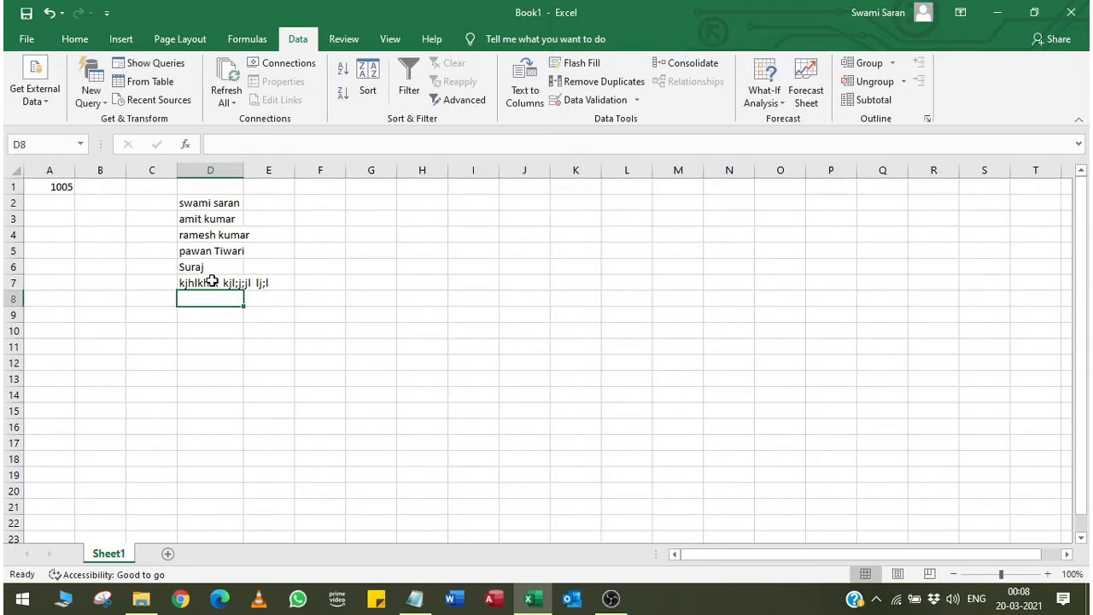
click(212, 282)
key(Delete)
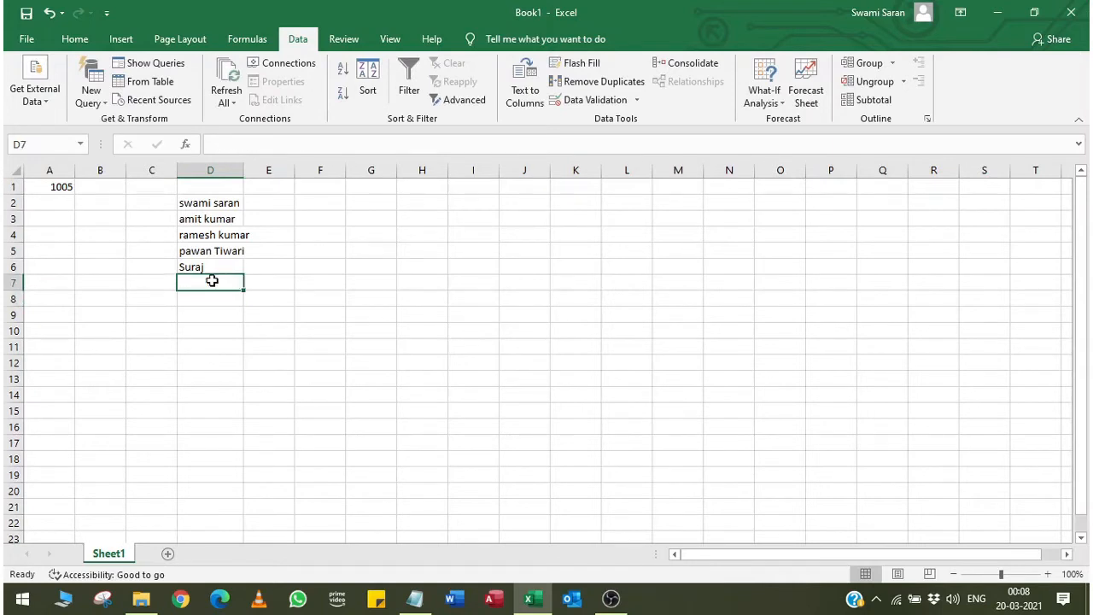
- Delete the entire contents of column D
click(205, 182)
click(207, 169)
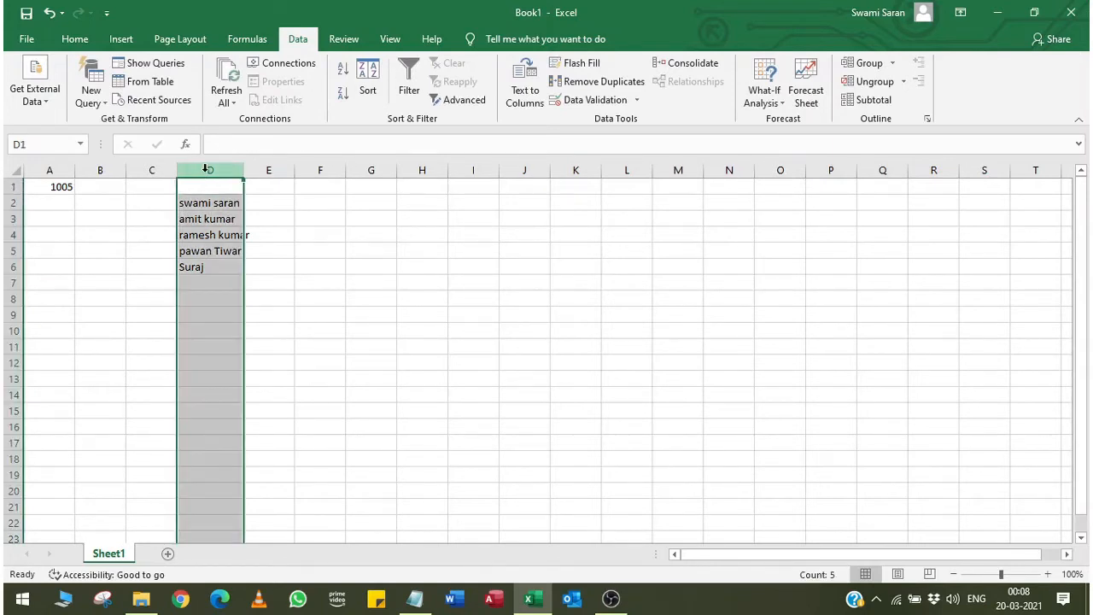
key(Delete)
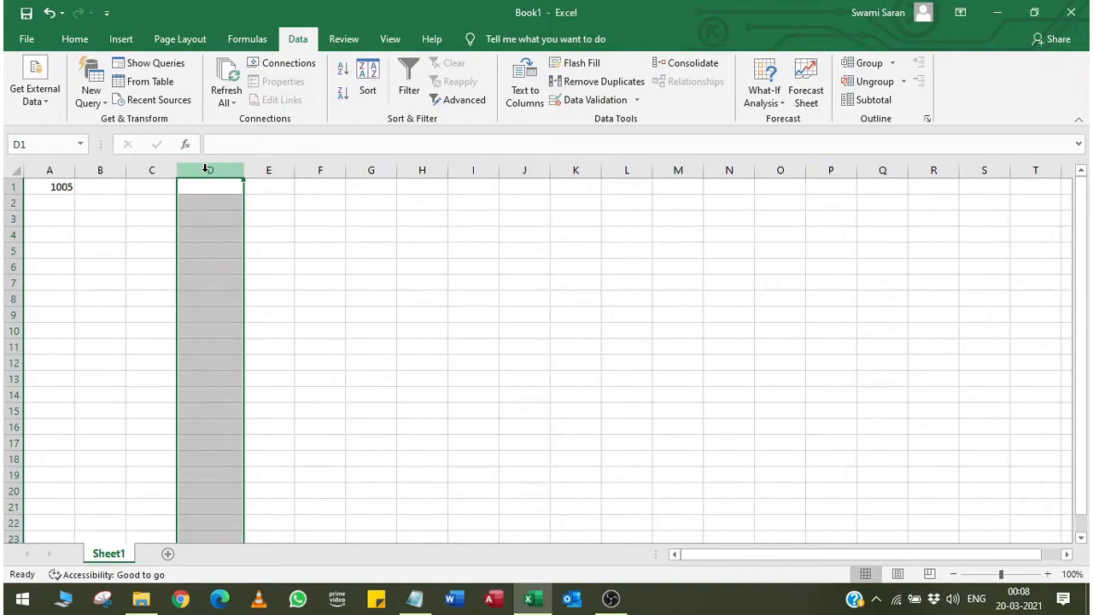
- Clear all data validation settings from the whole of column A, extending the validation to the cells without it
click(52, 172)
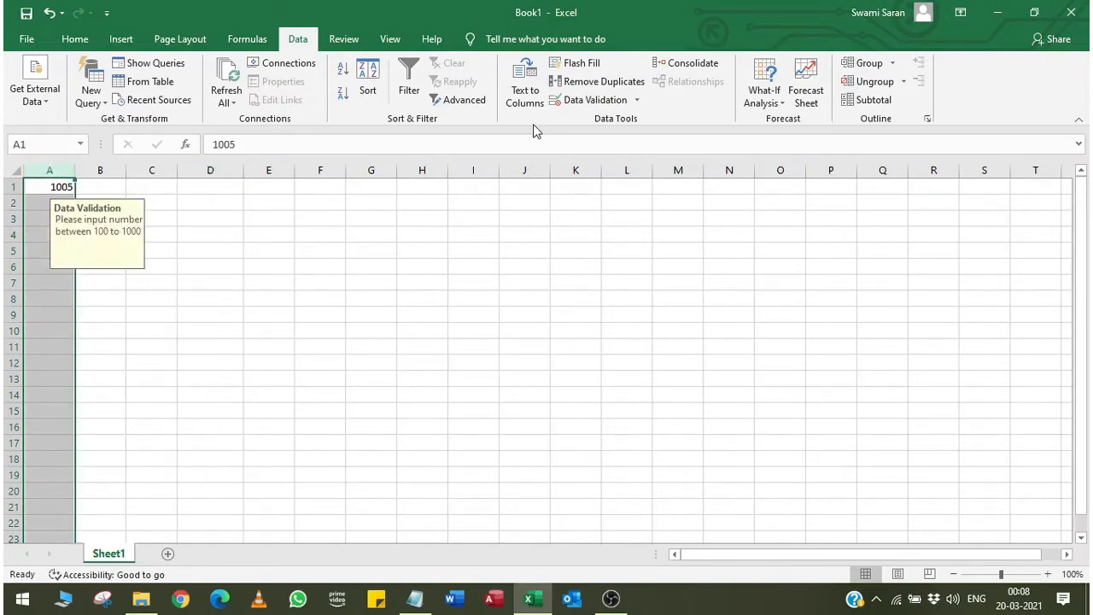
click(595, 100)
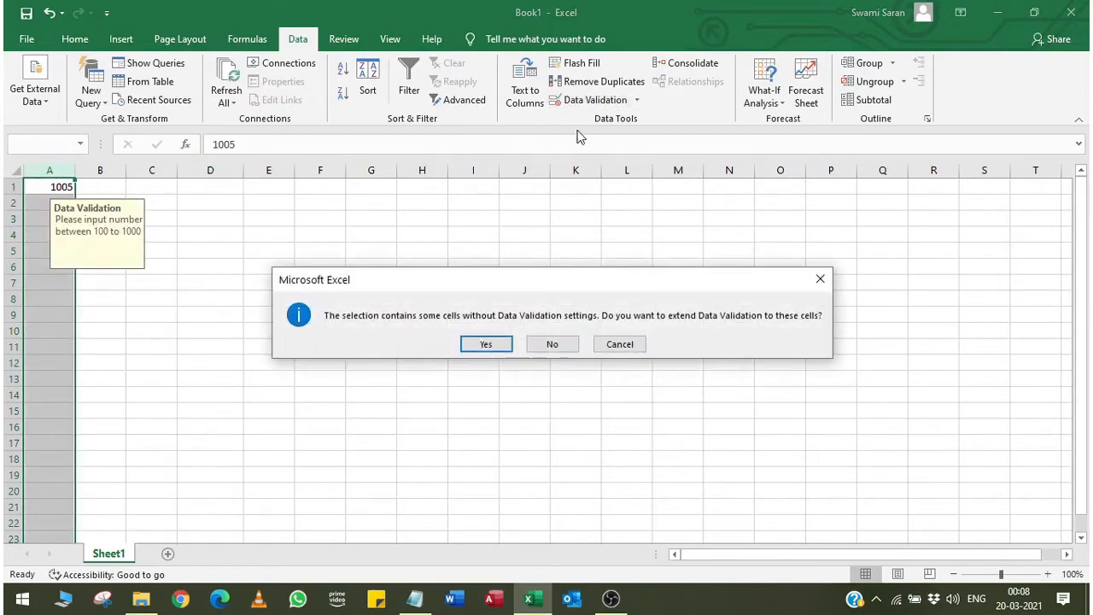
click(491, 339)
click(391, 350)
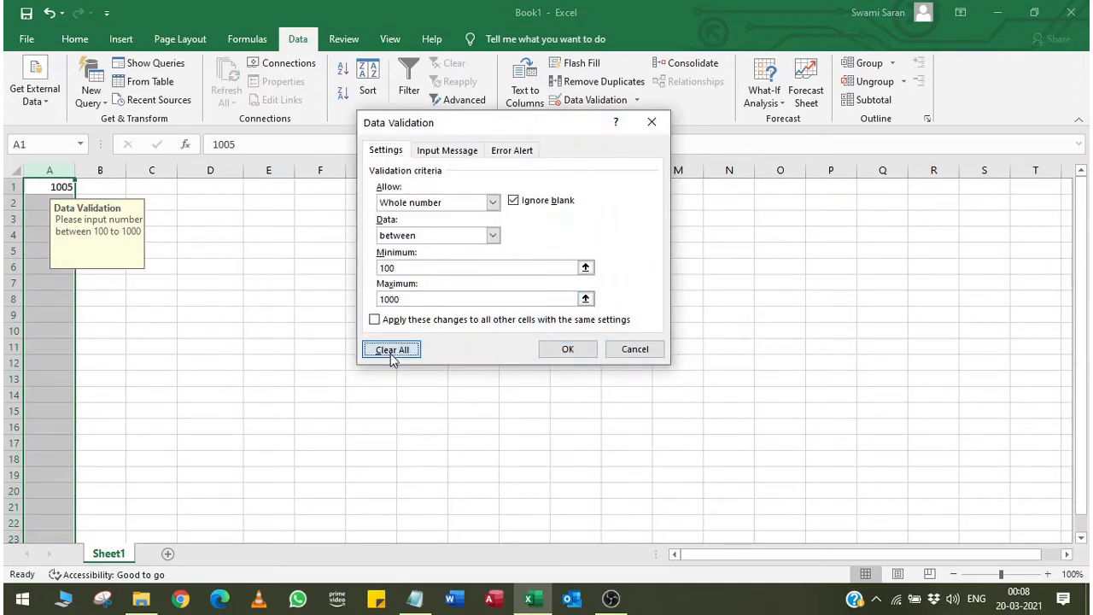
click(568, 349)
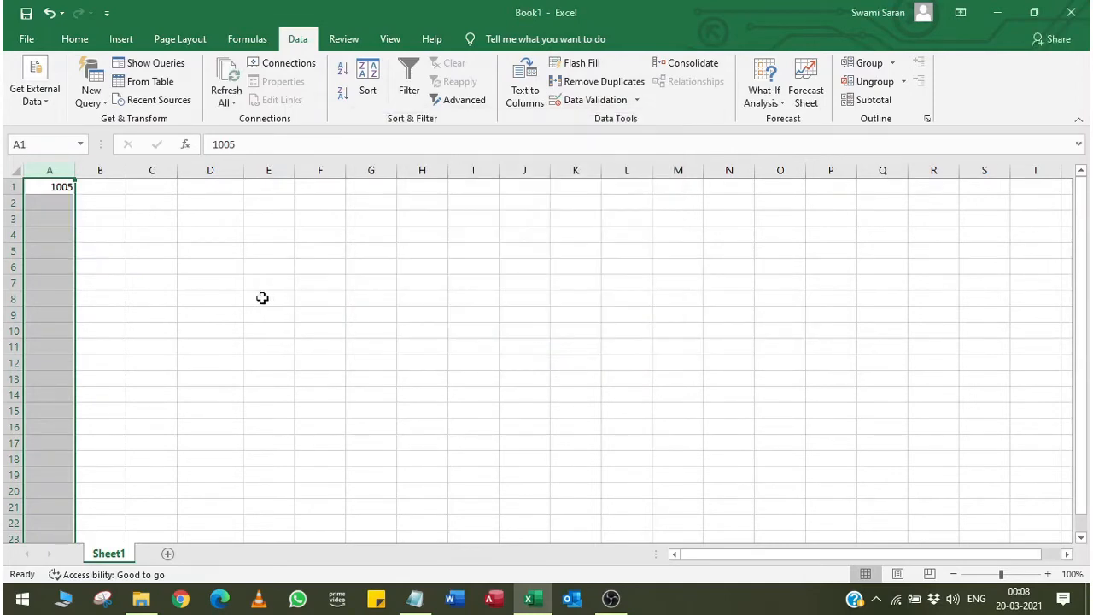
- Delete the number in cell A1
click(134, 267)
click(61, 187)
key(Delete)
key(Right)
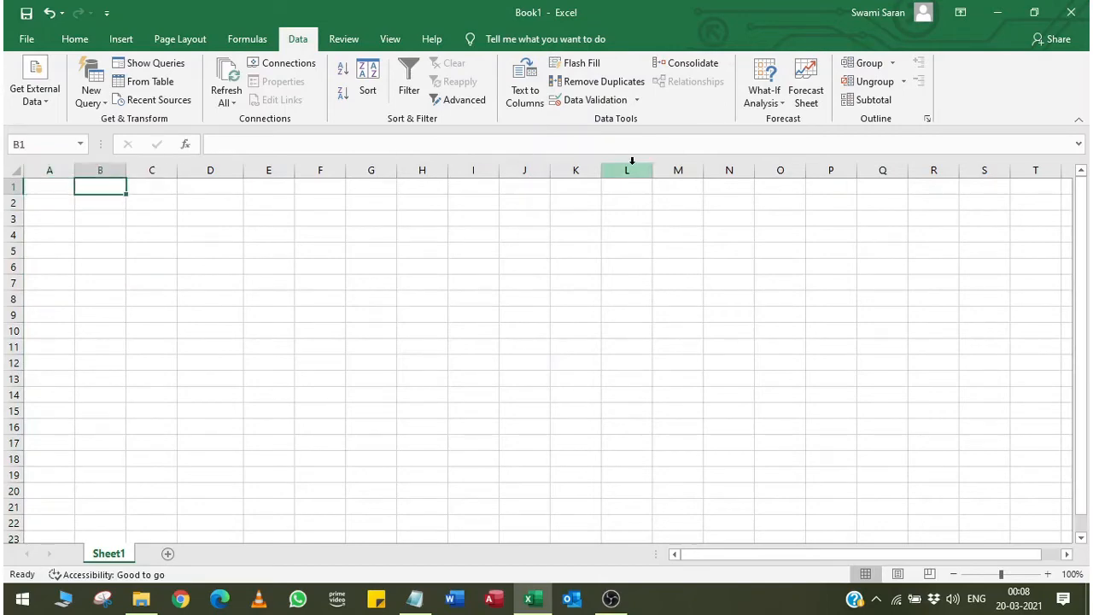
click(615, 103)
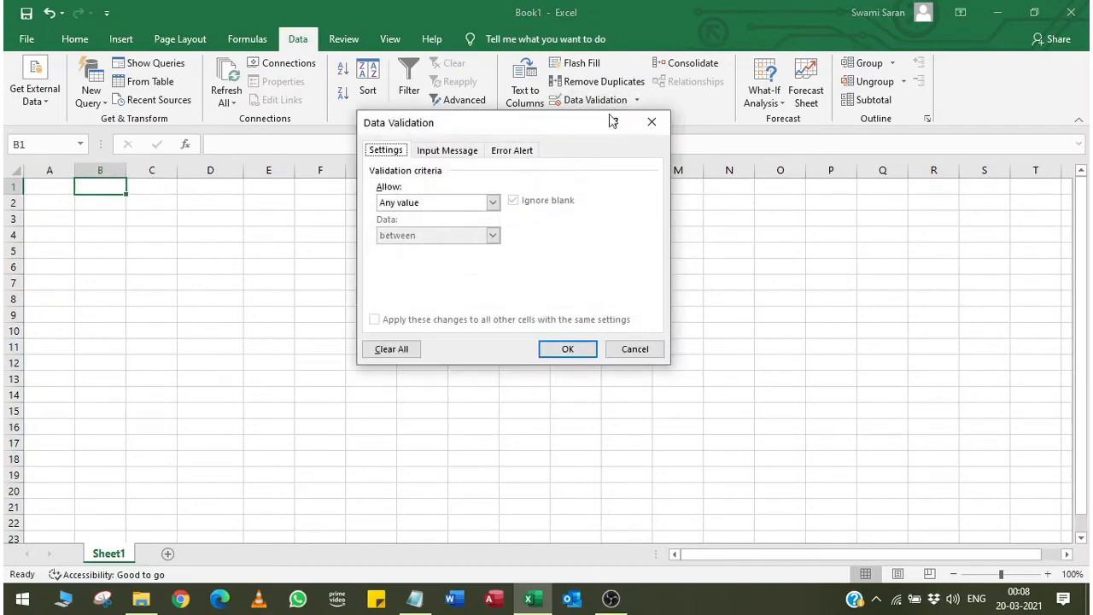
click(434, 203)
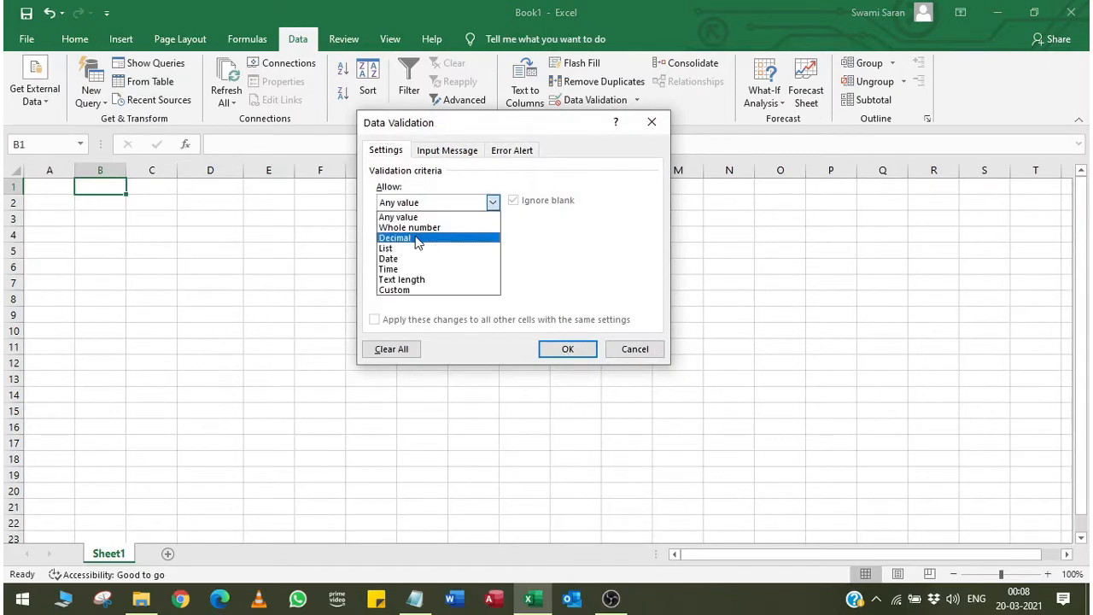
click(412, 252)
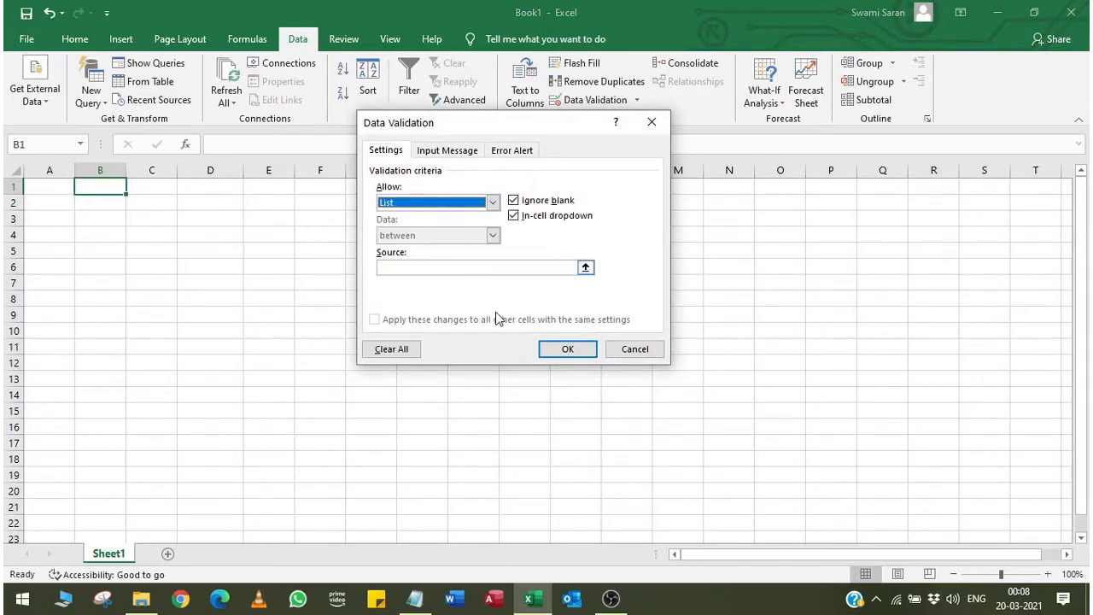
click(637, 350)
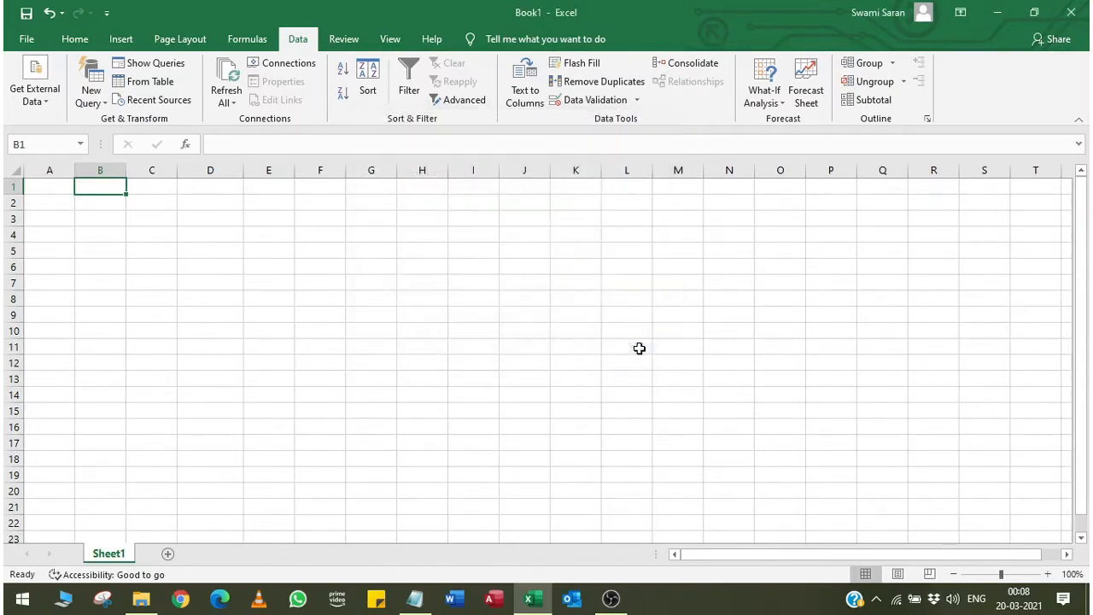
- Enter the column headings Item, Qty, Rate and Total in cells A1 to D1
key(Left)
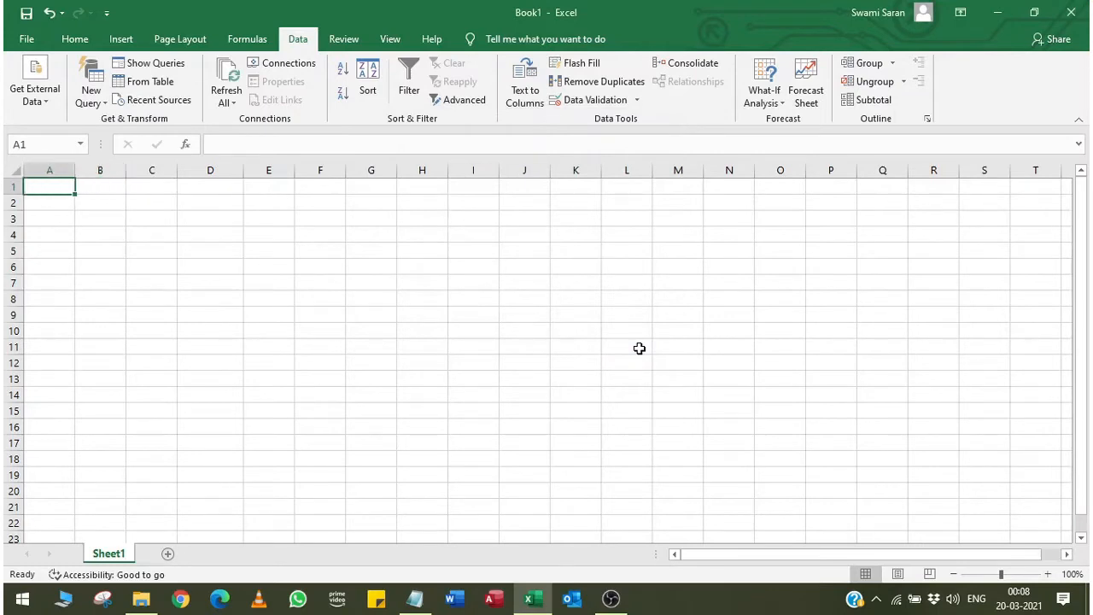
text(Item)
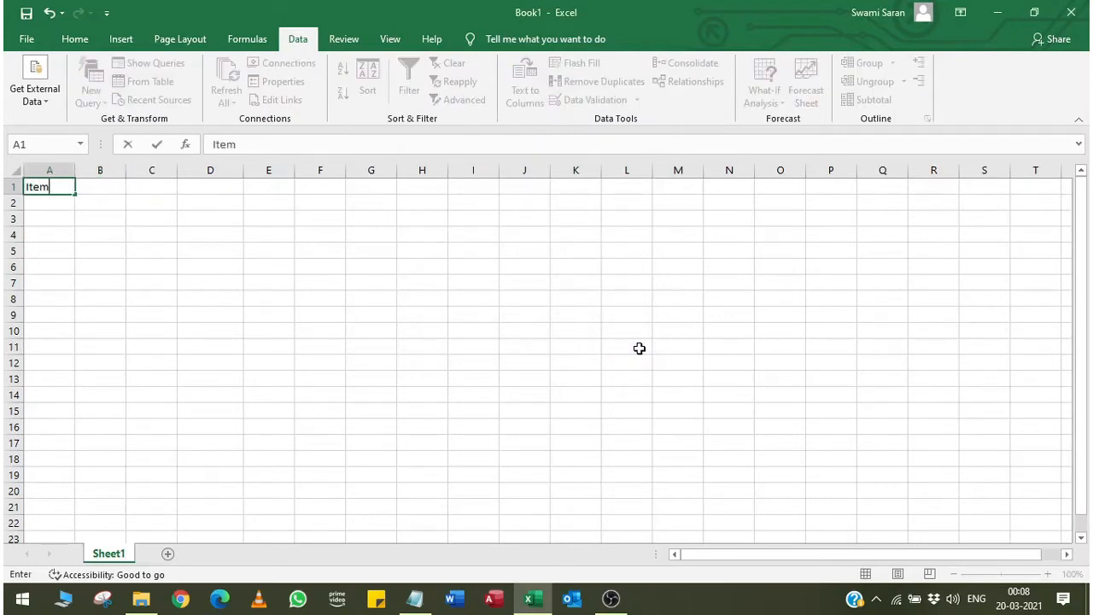
key(Return)
key(Up)
key(Right)
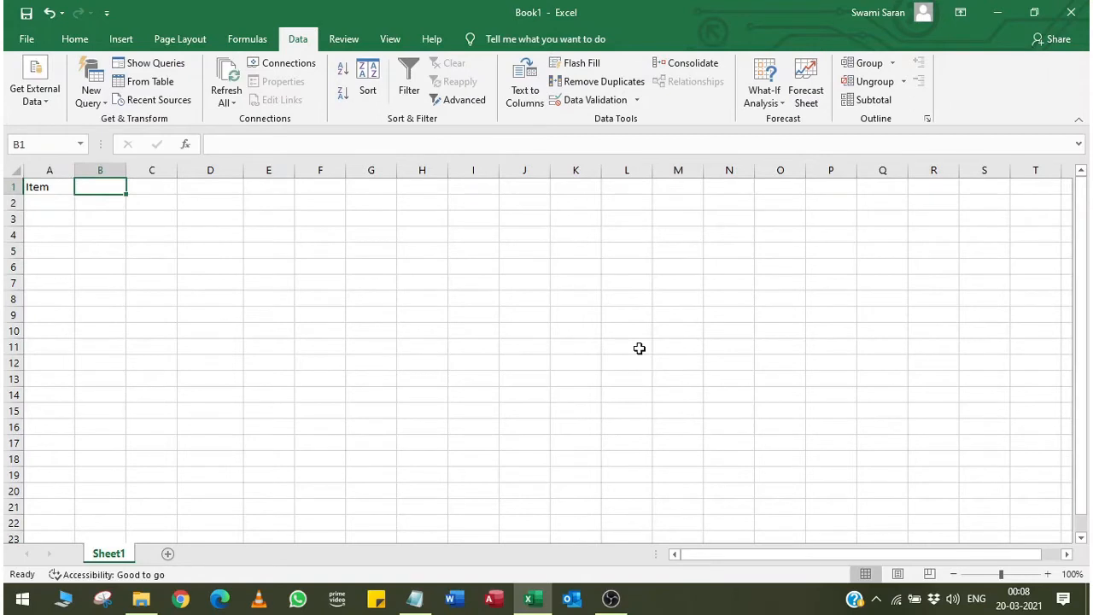
text(Qty)
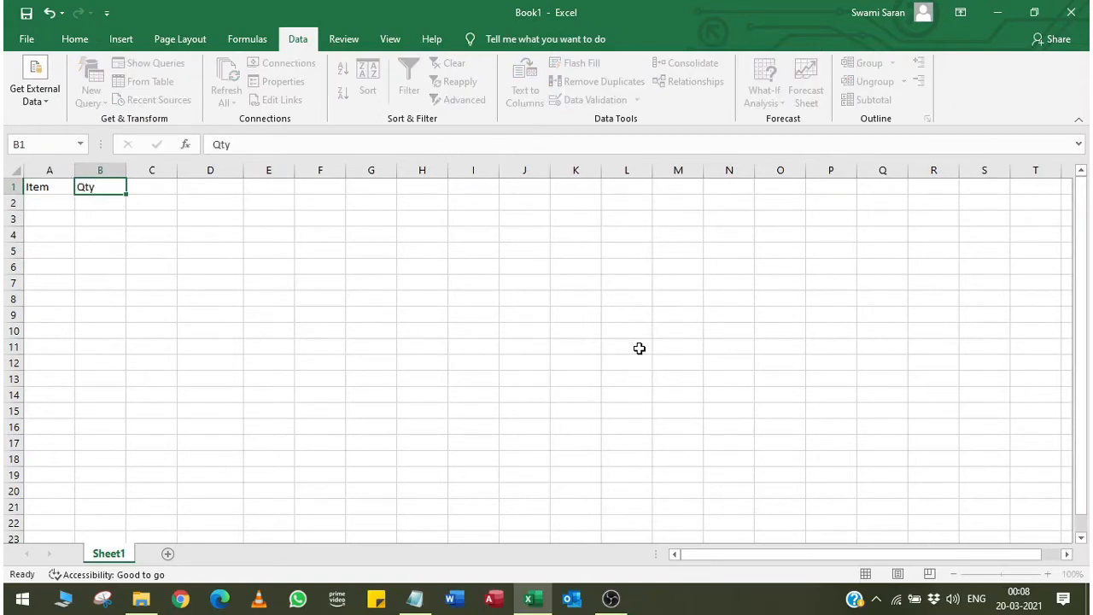
key(Tab)
text(Rate)
key(Tab)
text(Total)
key(Tab)
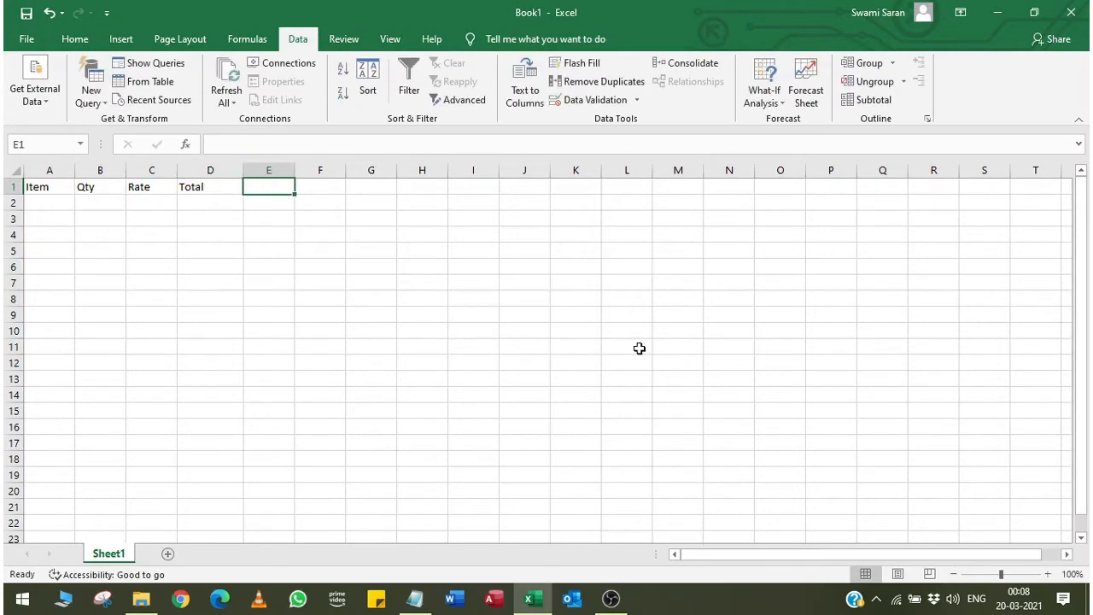
key(Left)
key(Left)
key(Left)
key(Down)
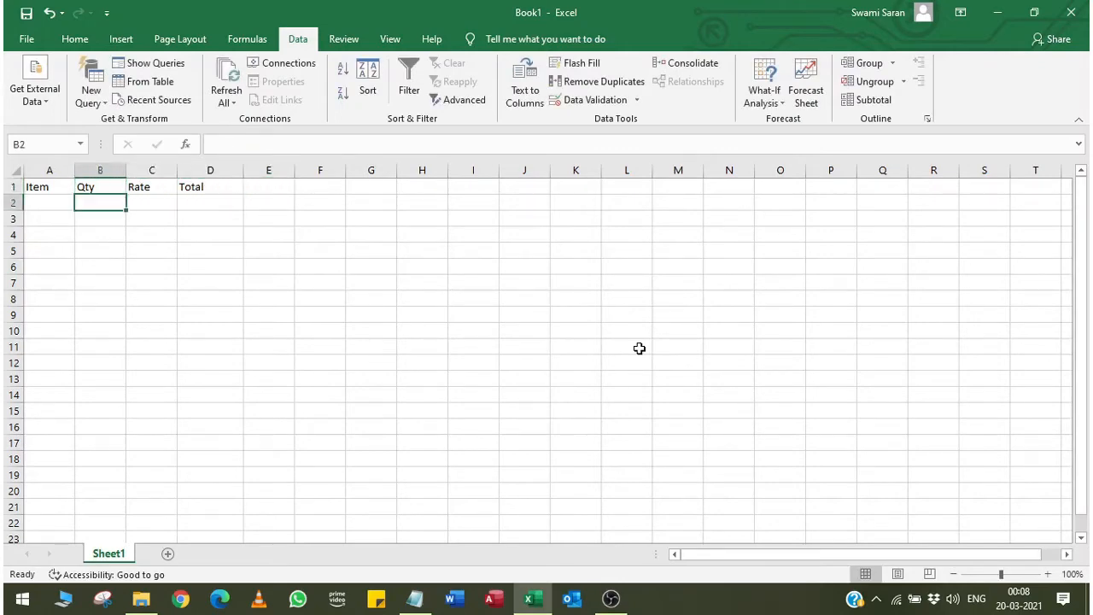
key(Left)
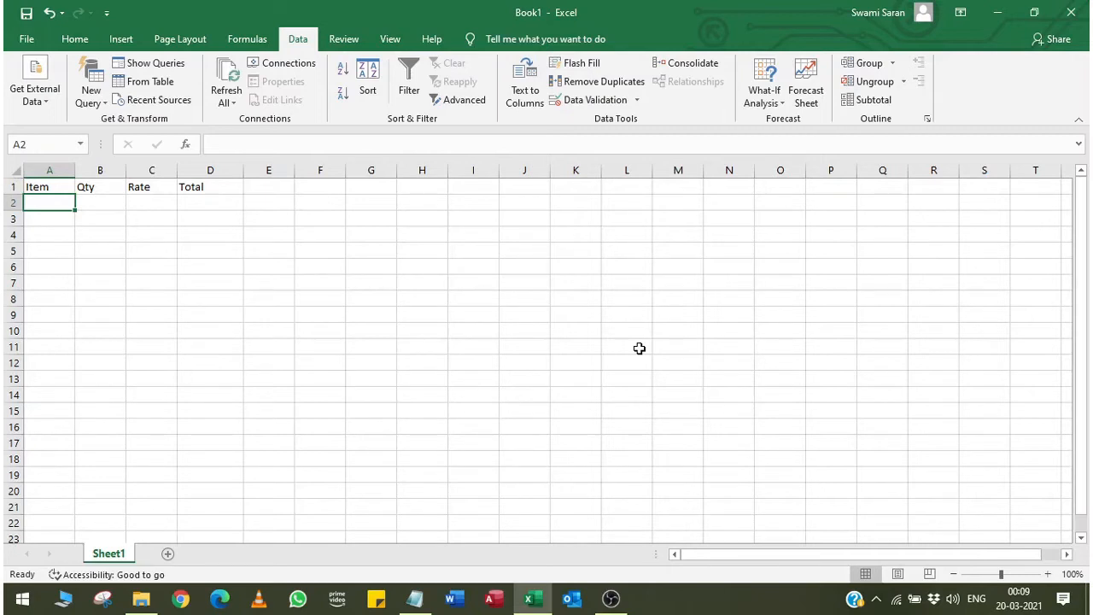
click(674, 185)
text(item)
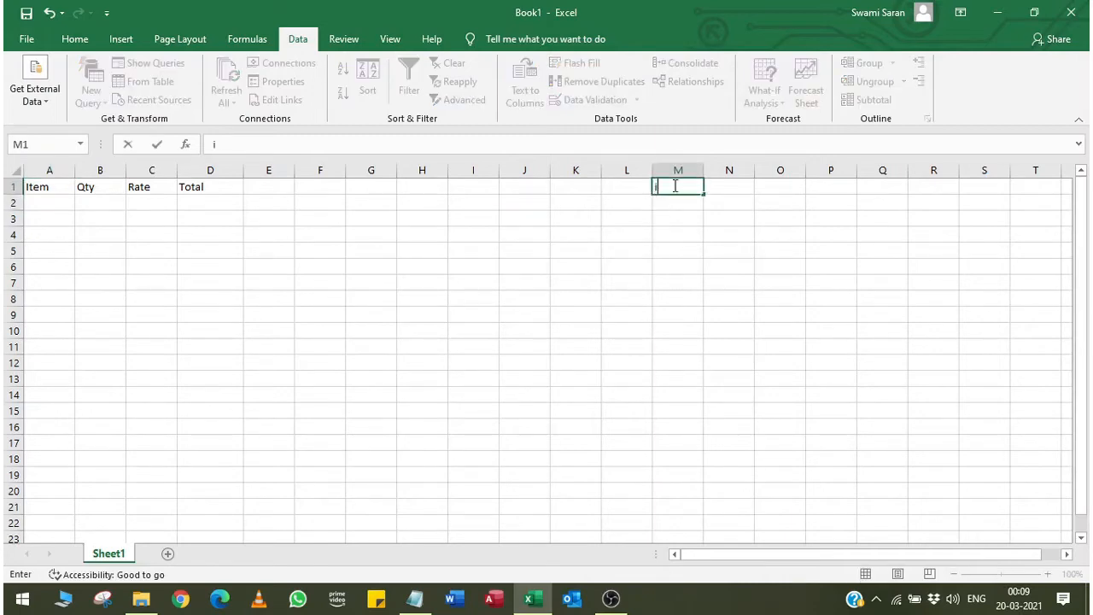
key(Return)
- Enter the source list Soap, Brush, Pen, Pencil, Sharpner and Button in cells M1 to M6
click(674, 185)
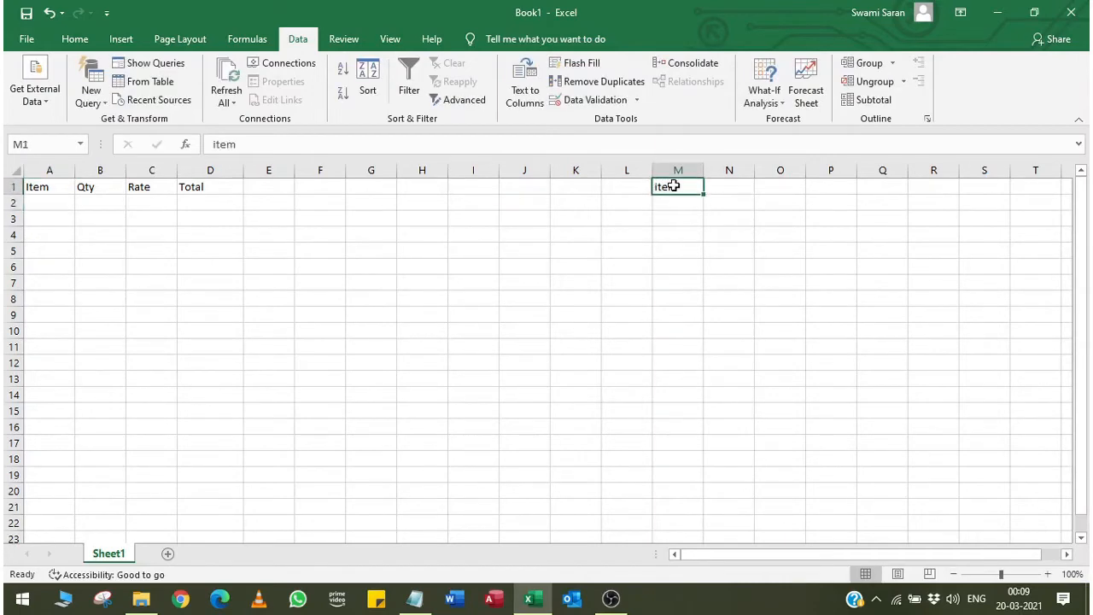
key(Delete)
text(Soap)
key(Return)
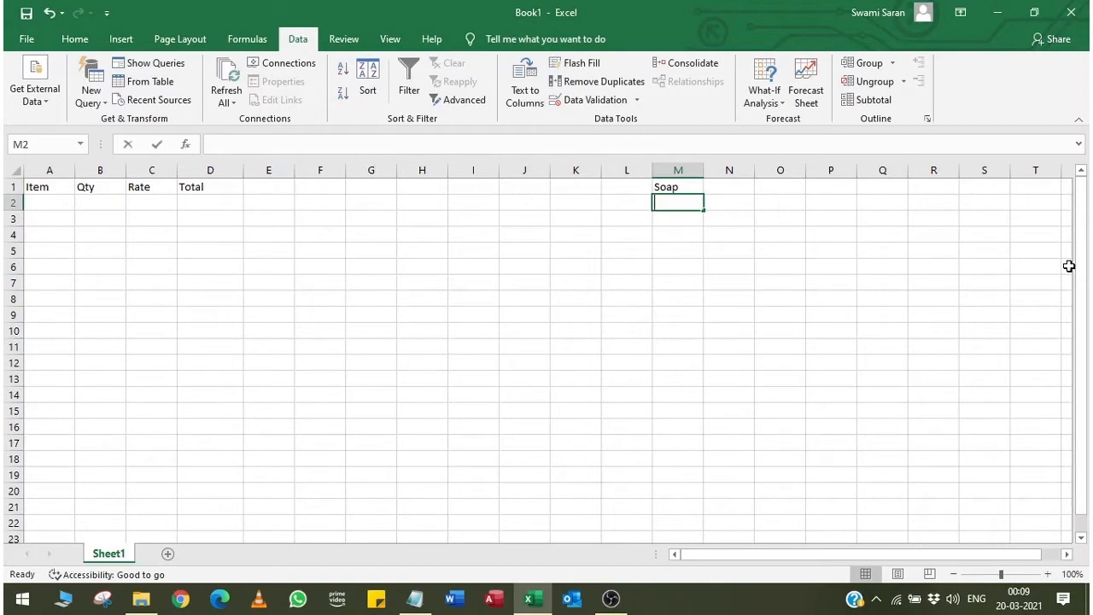
text(Brush)
key(Return)
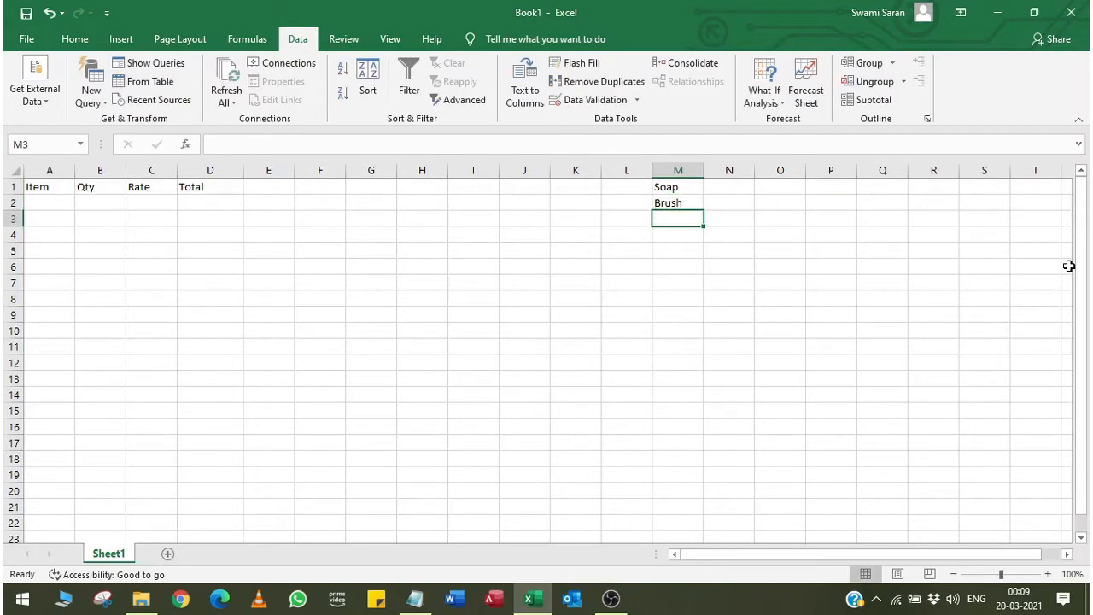
text(Pen)
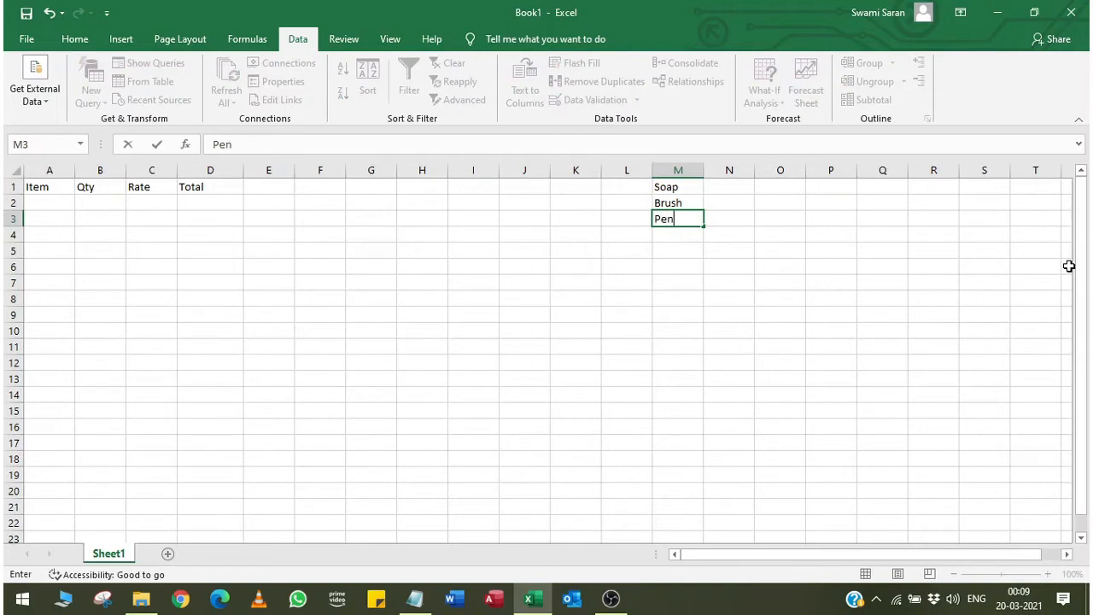
key(Return)
text(Pencil)
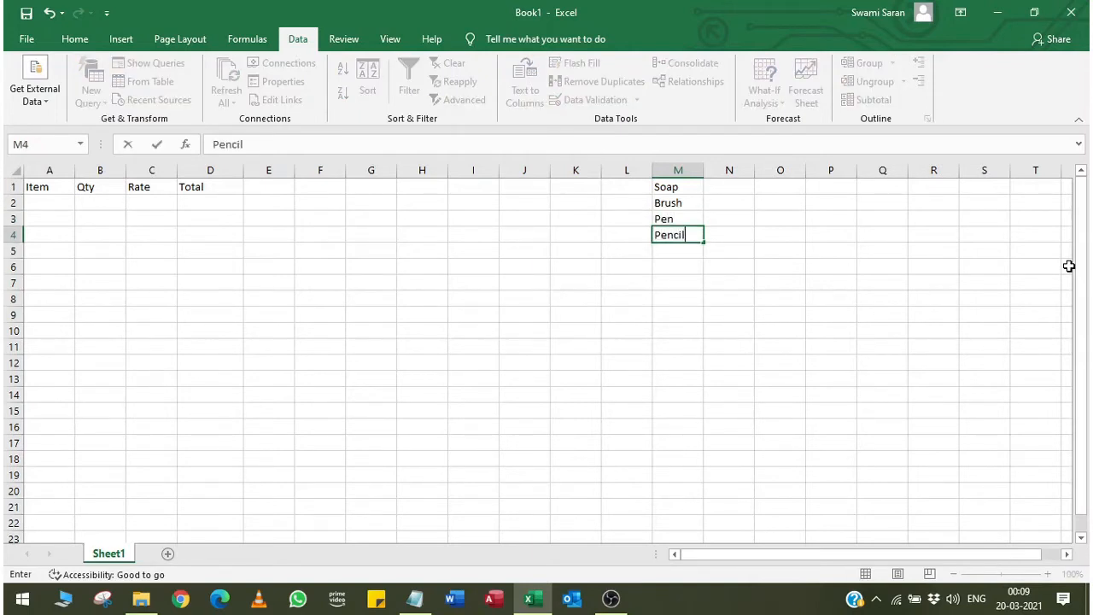
key(Return)
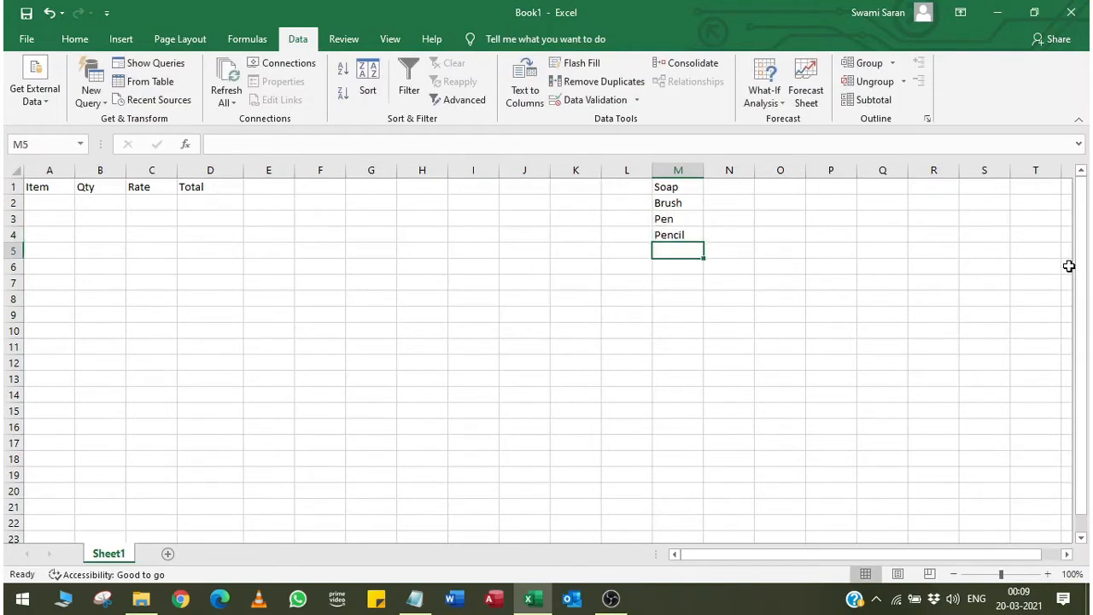
text(S)
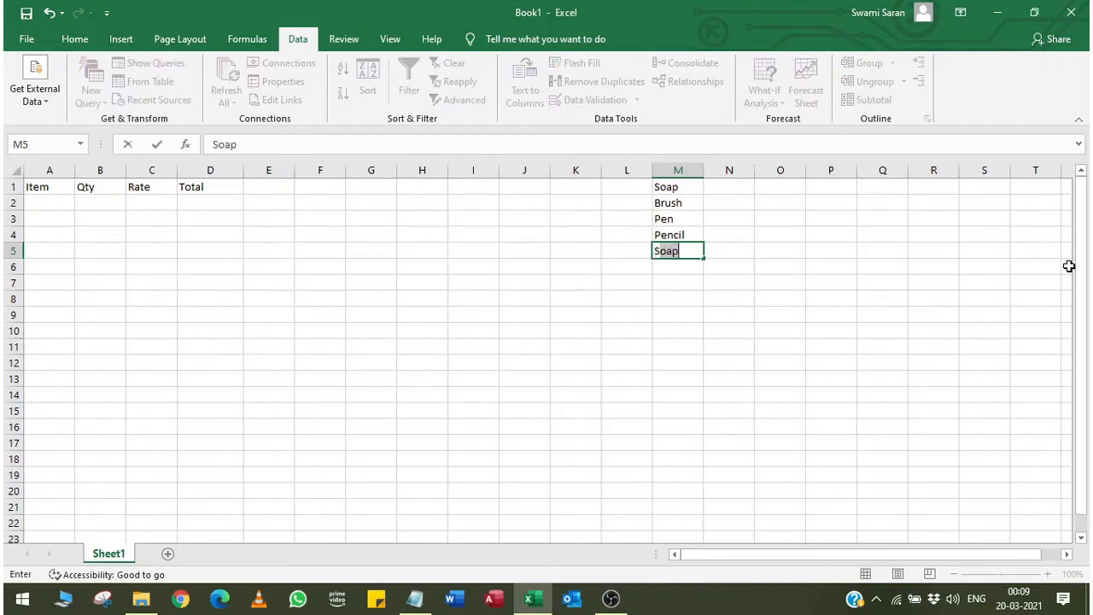
text(harpner)
key(Return)
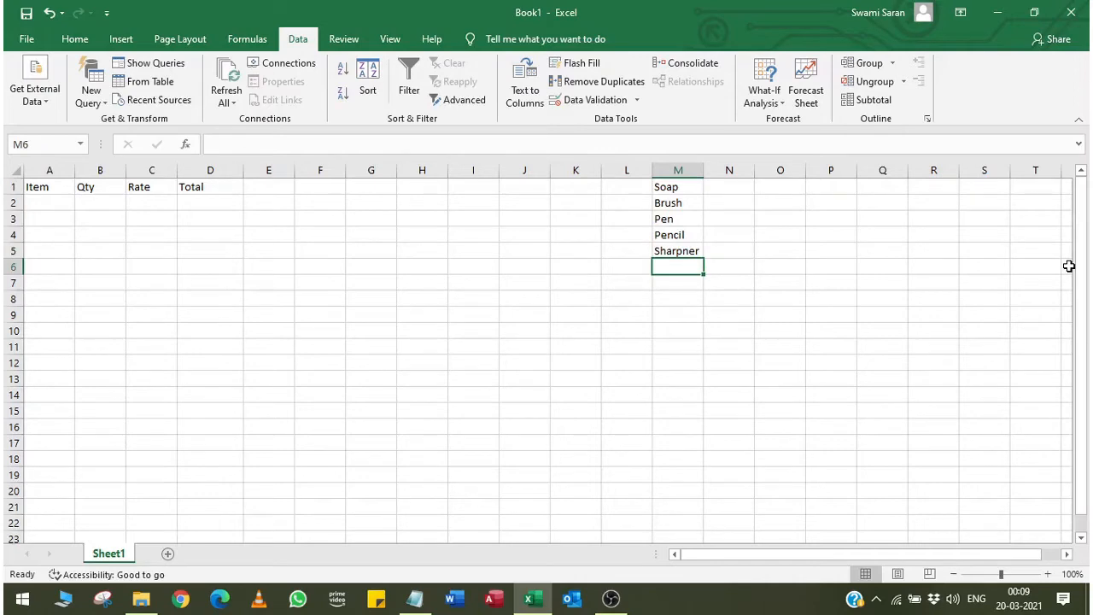
text(Button)
key(Return)
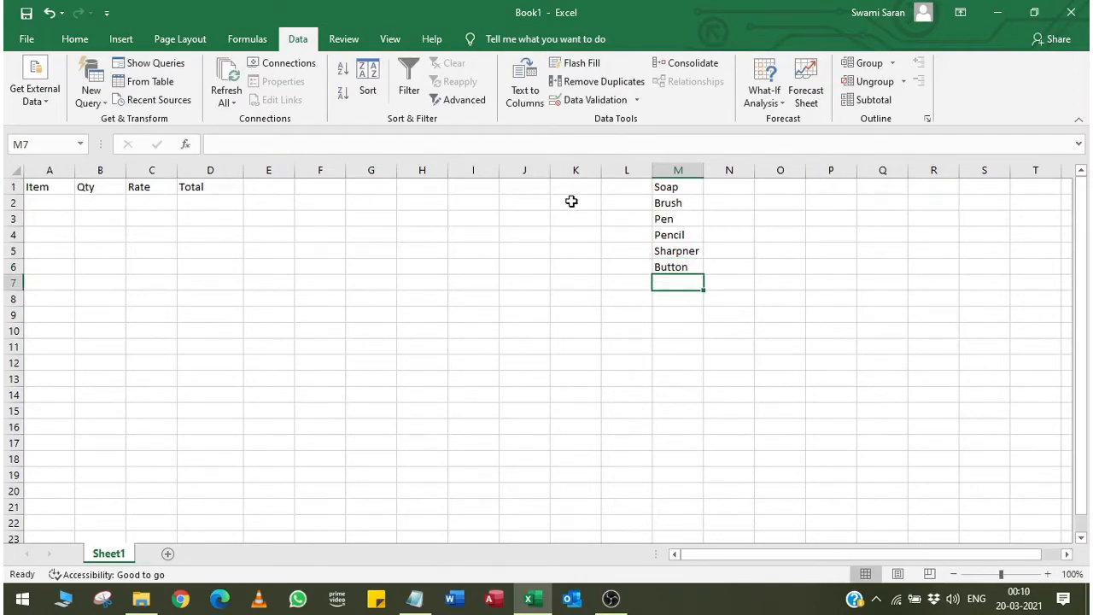
- Apply List data validation to cells A2 to A11 using =$M$1:$M$6 as the source
drag(49, 211, 66, 349)
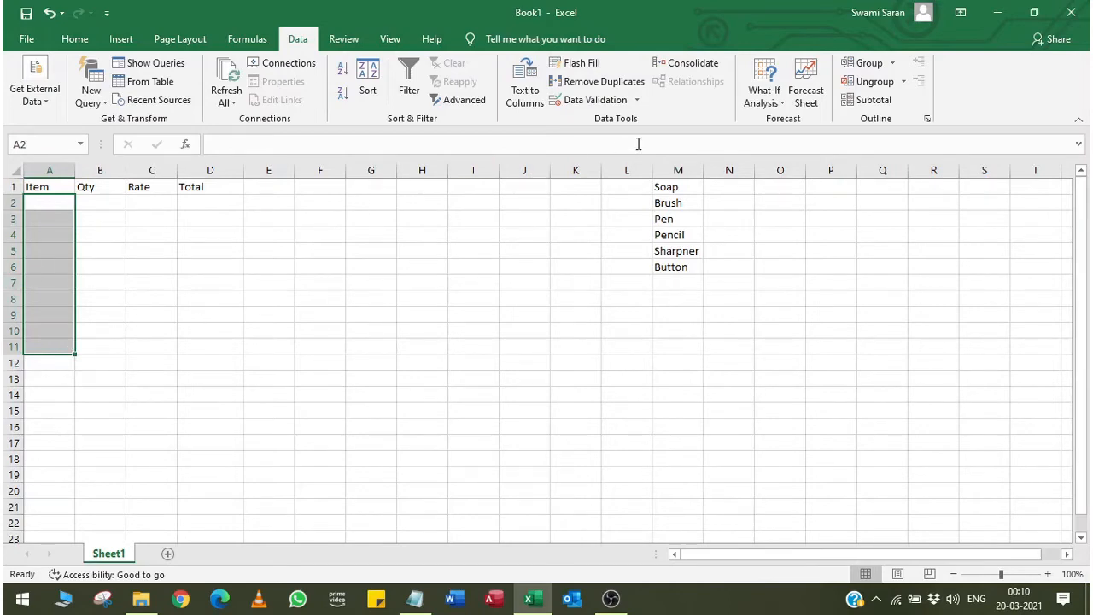
click(622, 100)
click(444, 203)
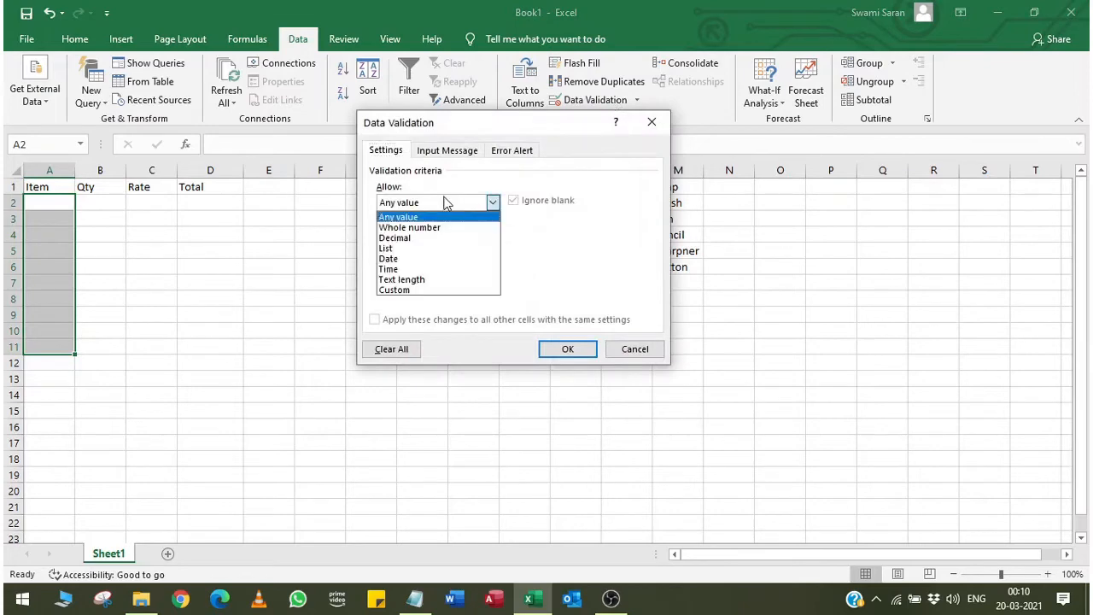
click(443, 247)
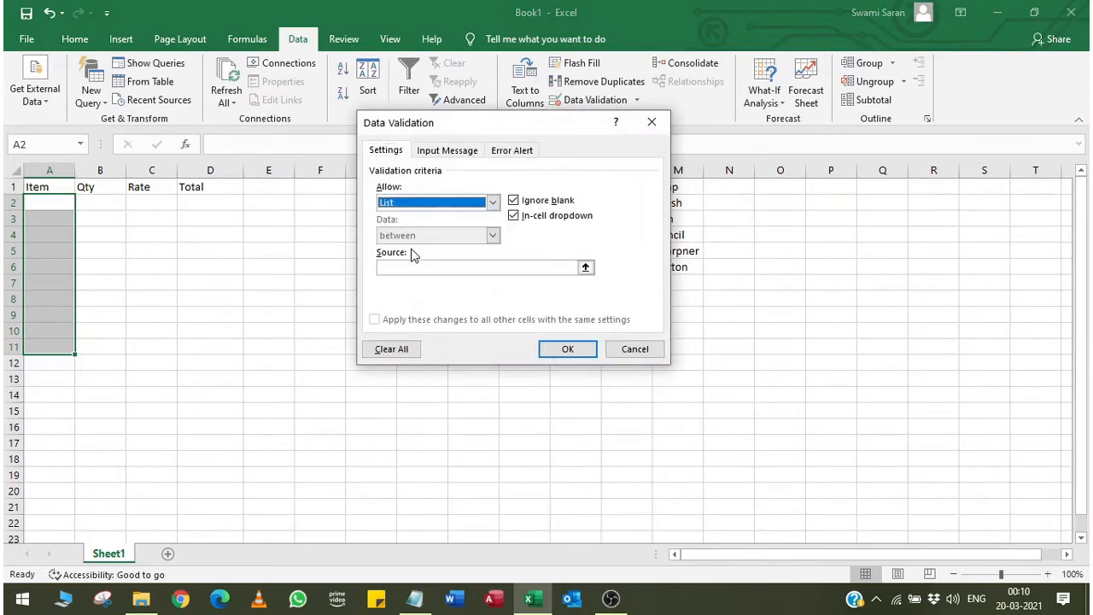
click(585, 267)
drag(665, 191, 668, 271)
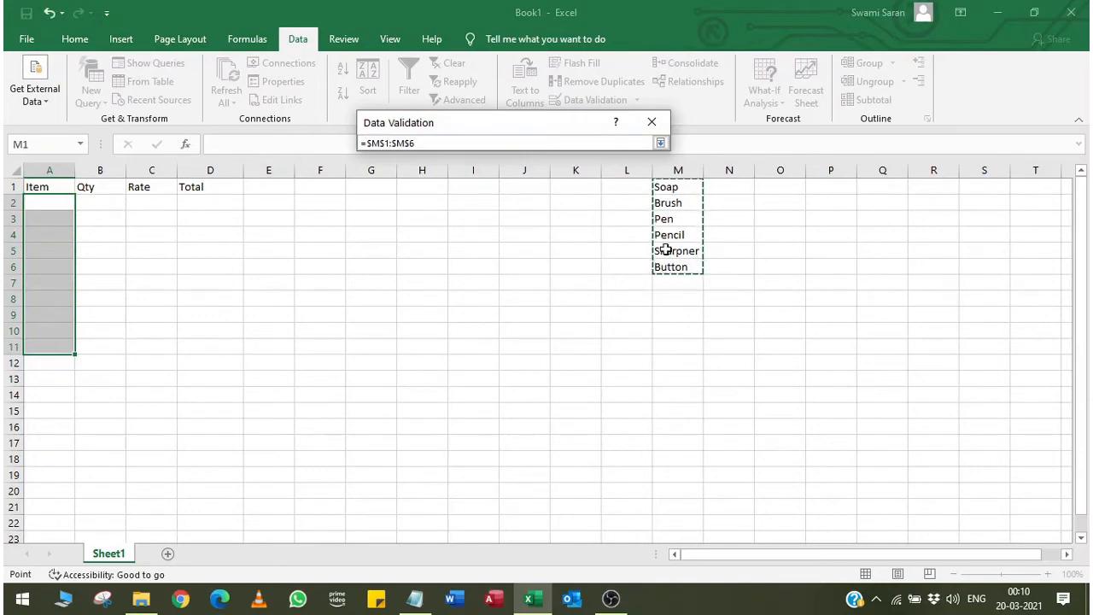
click(660, 144)
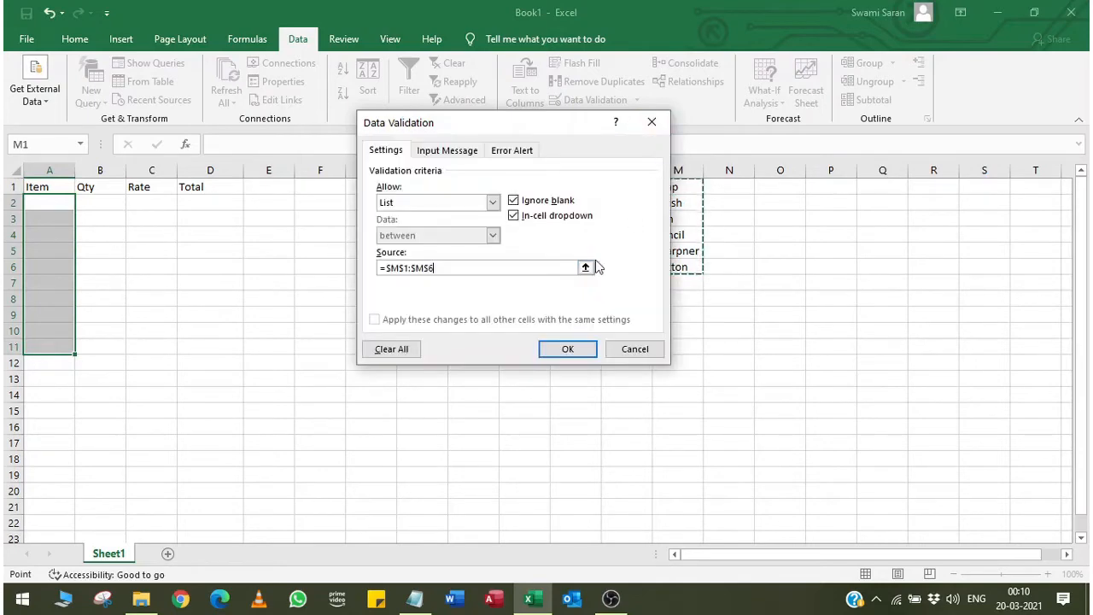
click(568, 349)
click(567, 349)
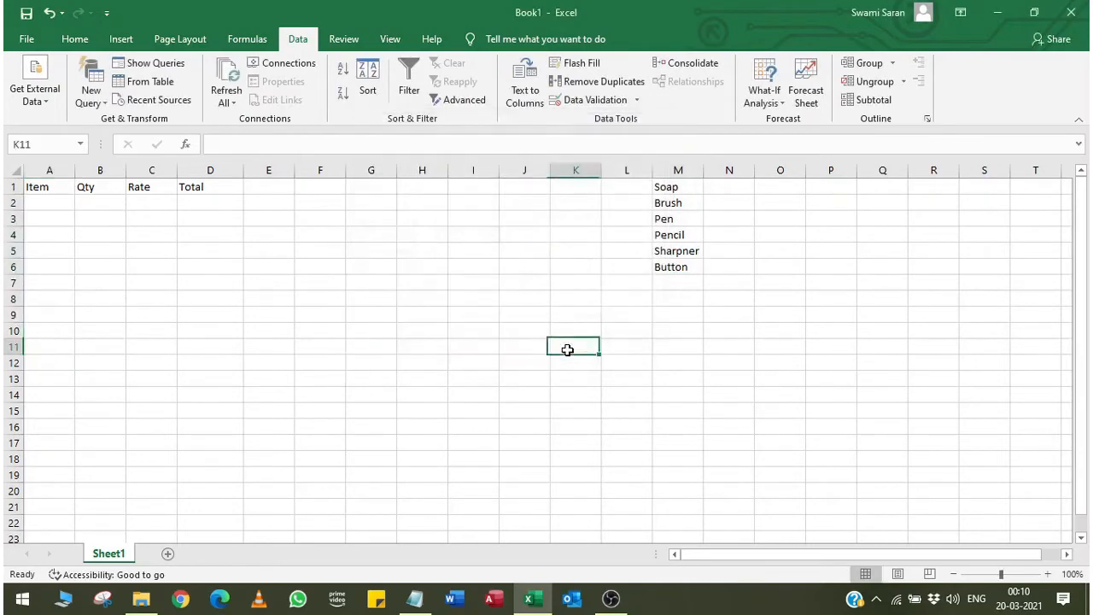
click(162, 296)
- Fill row 2 with Brush chosen from the validation list, quantity 10 and rate 15
click(53, 199)
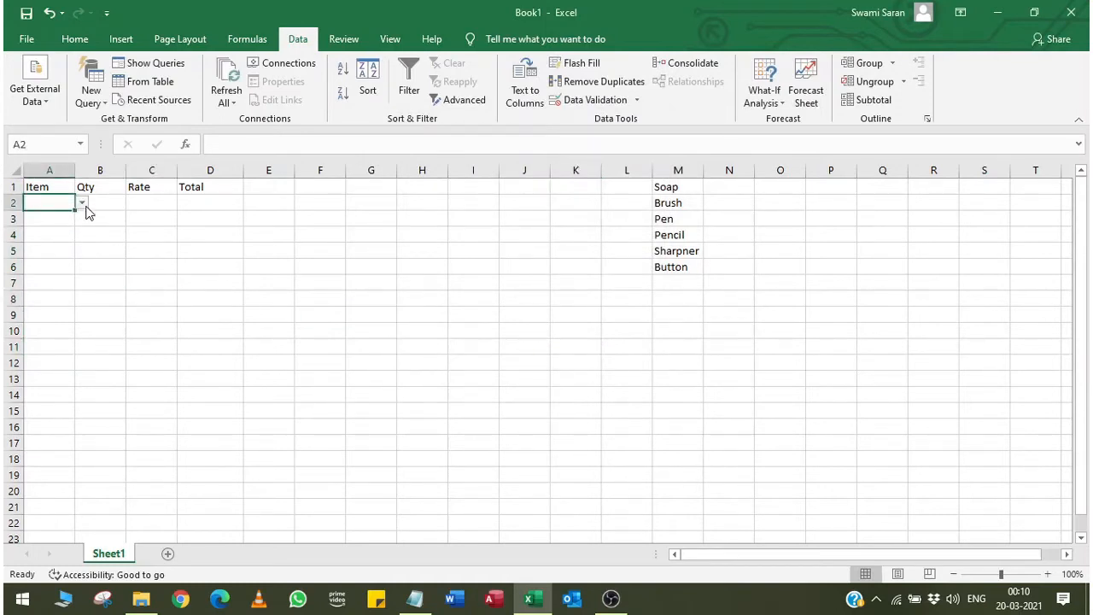
click(82, 204)
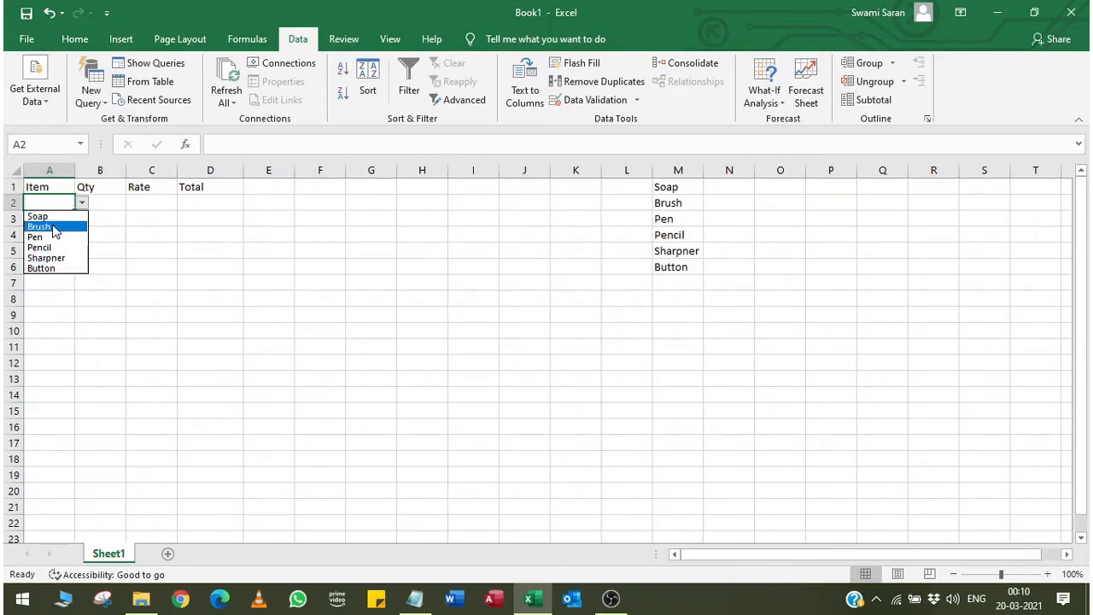
click(53, 227)
key(Tab)
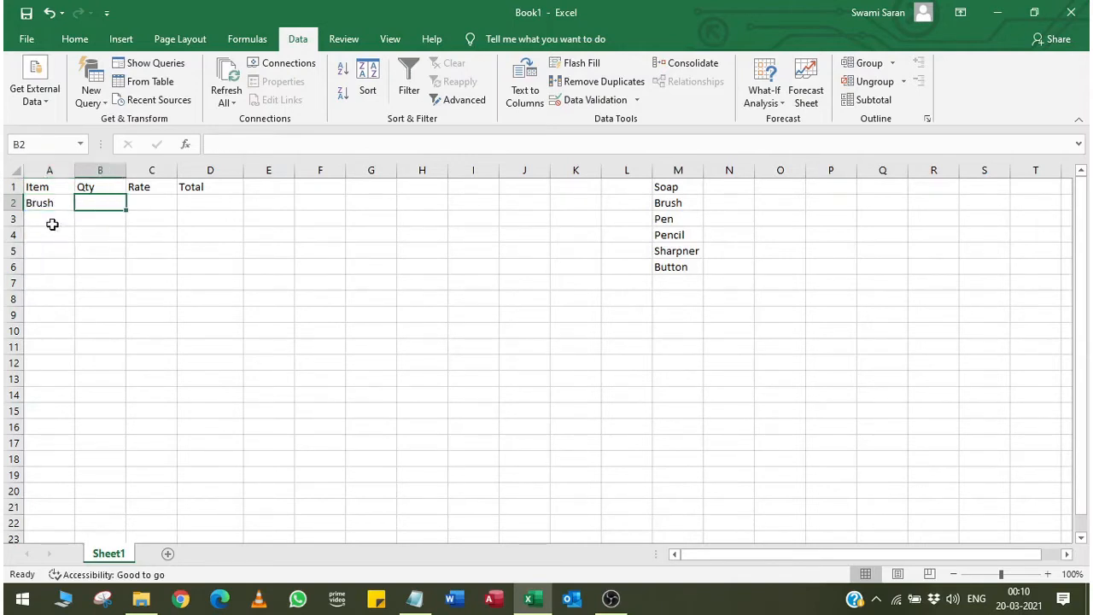
text(10)
key(Tab)
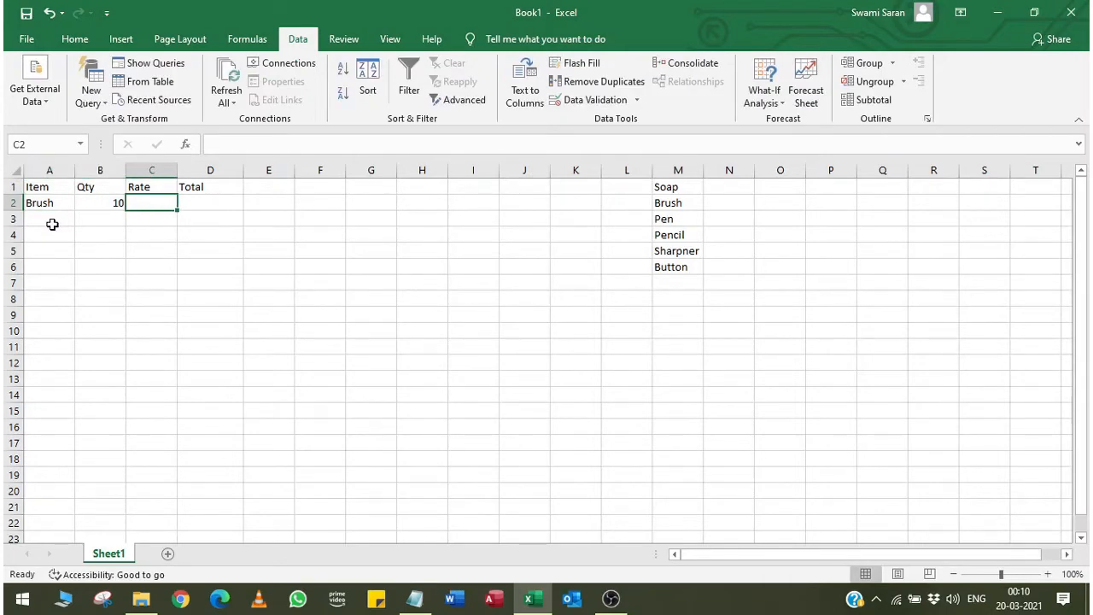
text(15)
key(Tab)
- Calculate the total in D2 with a formula multiplying B2 by C2
text(=)
key(Left)
key(Left)
text(*)
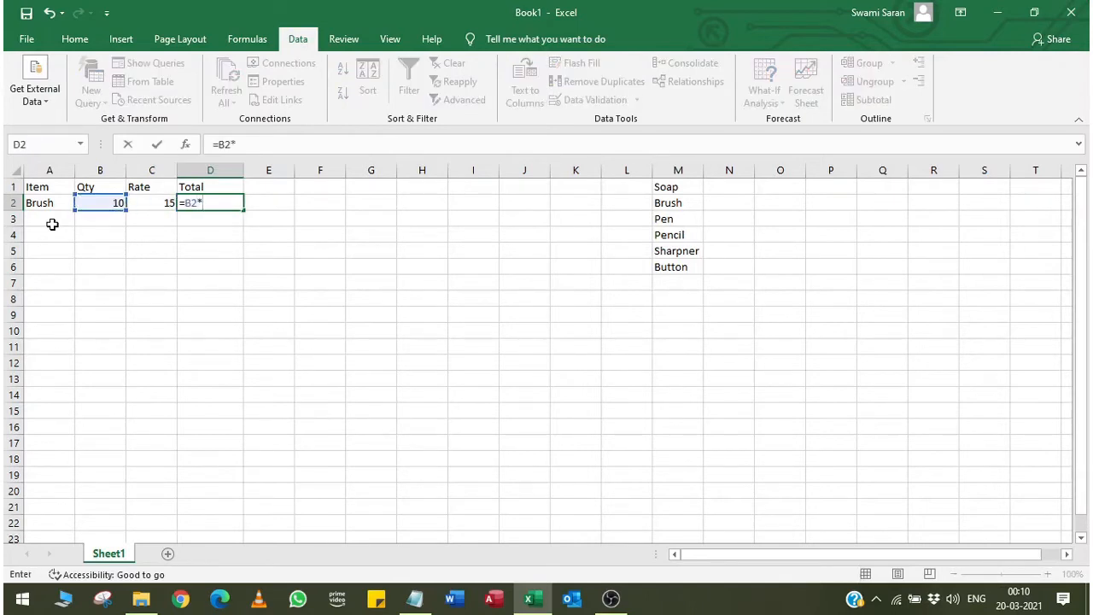
key(Left)
key(Return)
key(Up)
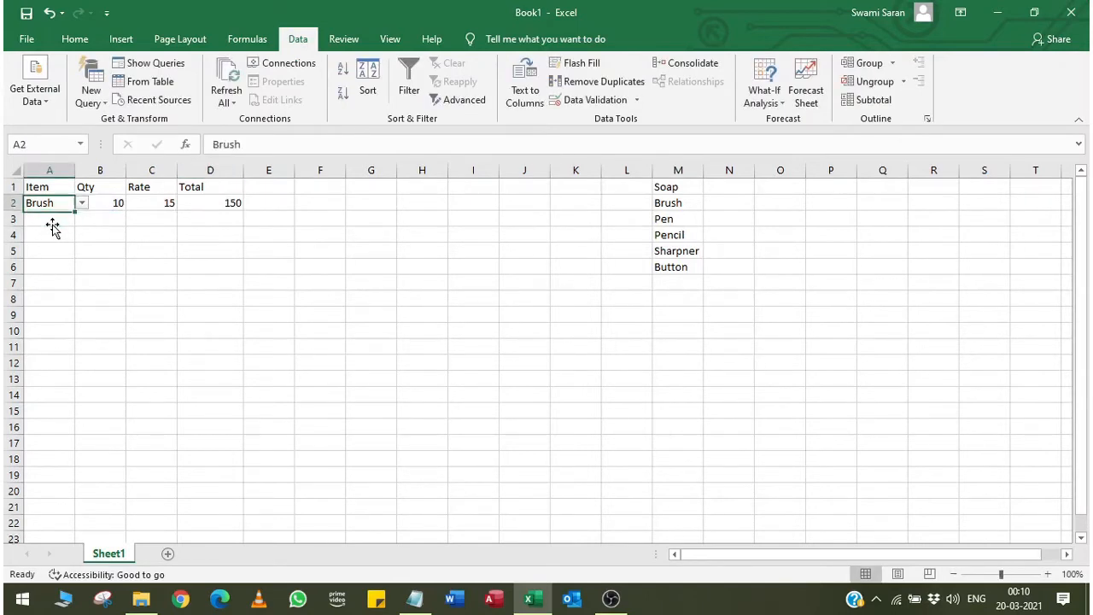
- Fill row 3 with Brush chosen from the validation list, quantity 10 and rate 20
click(52, 224)
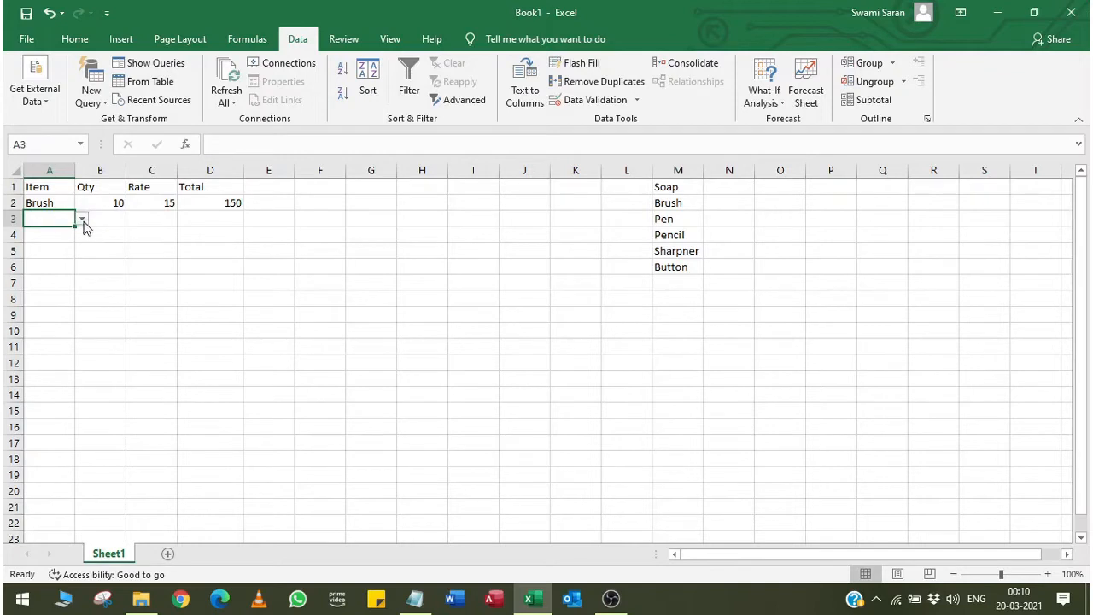
click(82, 219)
click(60, 243)
key(Right)
text(10)
key(Right)
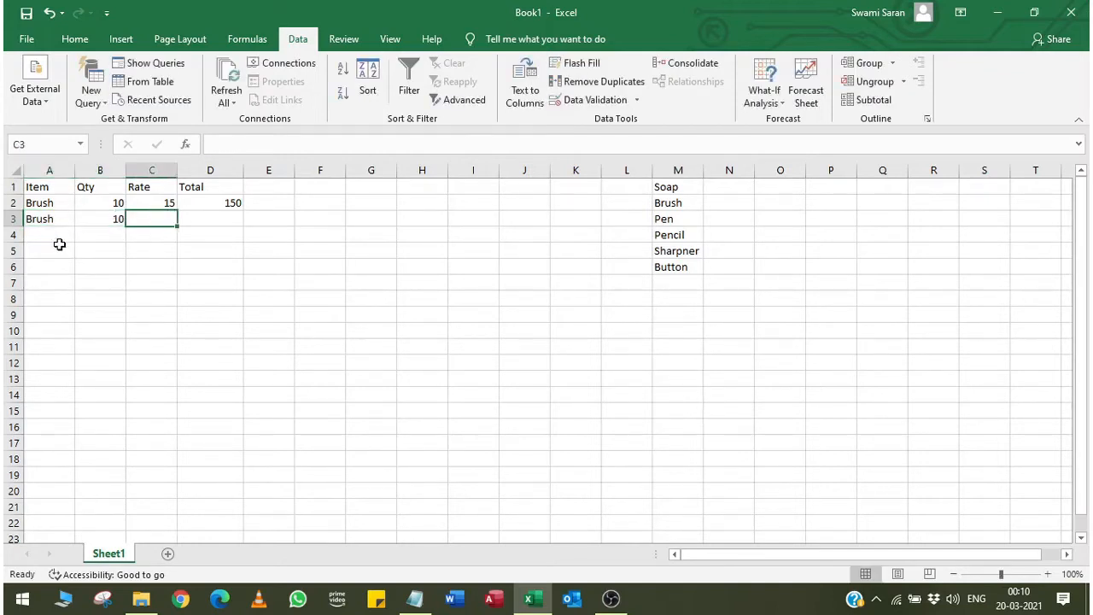
text(=)
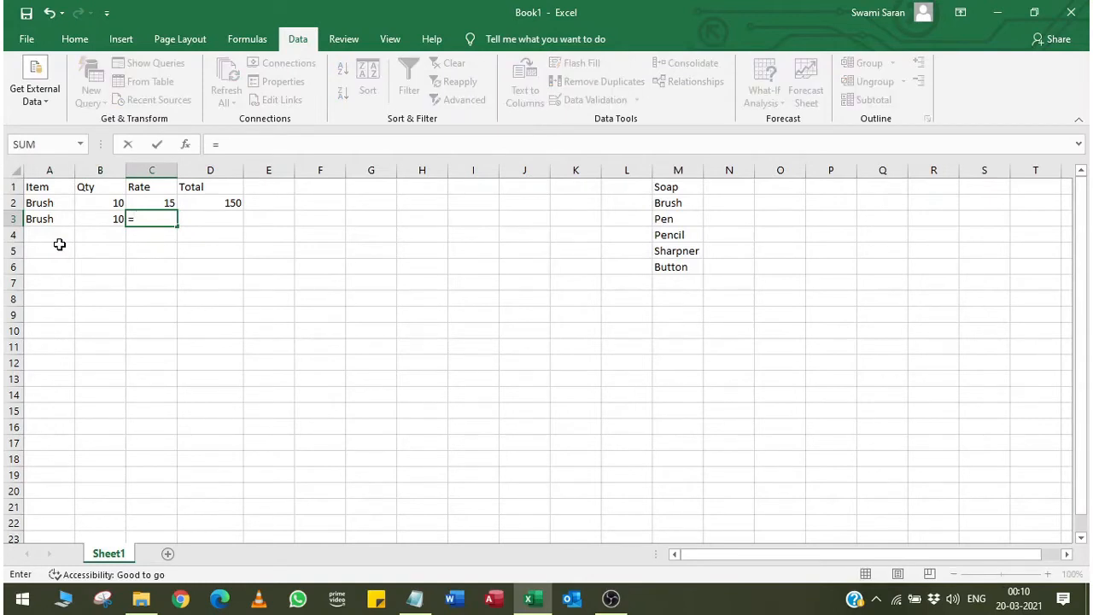
key(BackSpace)
key(Right)
key(Left)
text(20)
key(Right)
- Calculate the total in D3 with a formula multiplying B3 by C3
text(=)
key(Left)
key(Left)
text(*)
key(Left)
key(Return)
key(Left)
key(Down)
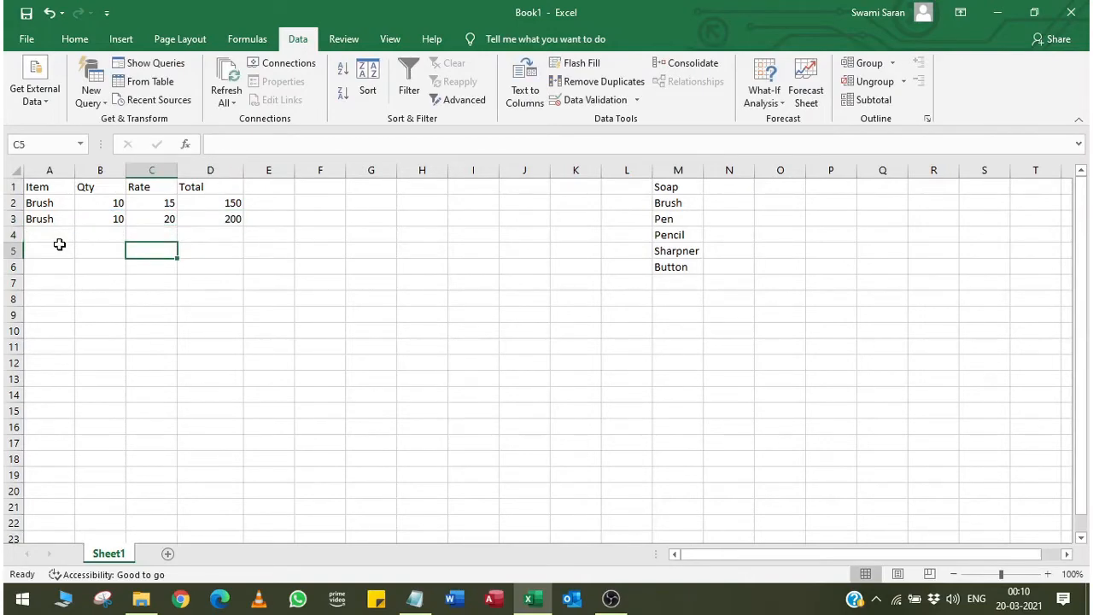
- Choose items from the validation list: Sharpner in A4, Pen in A6 and Sharpner in A5
click(60, 232)
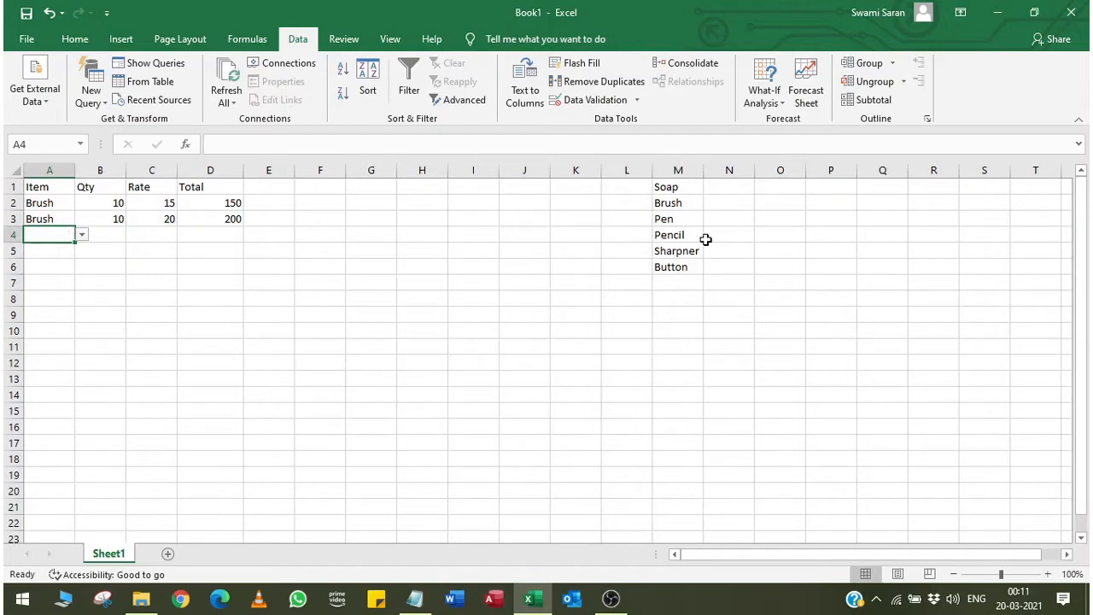
click(83, 238)
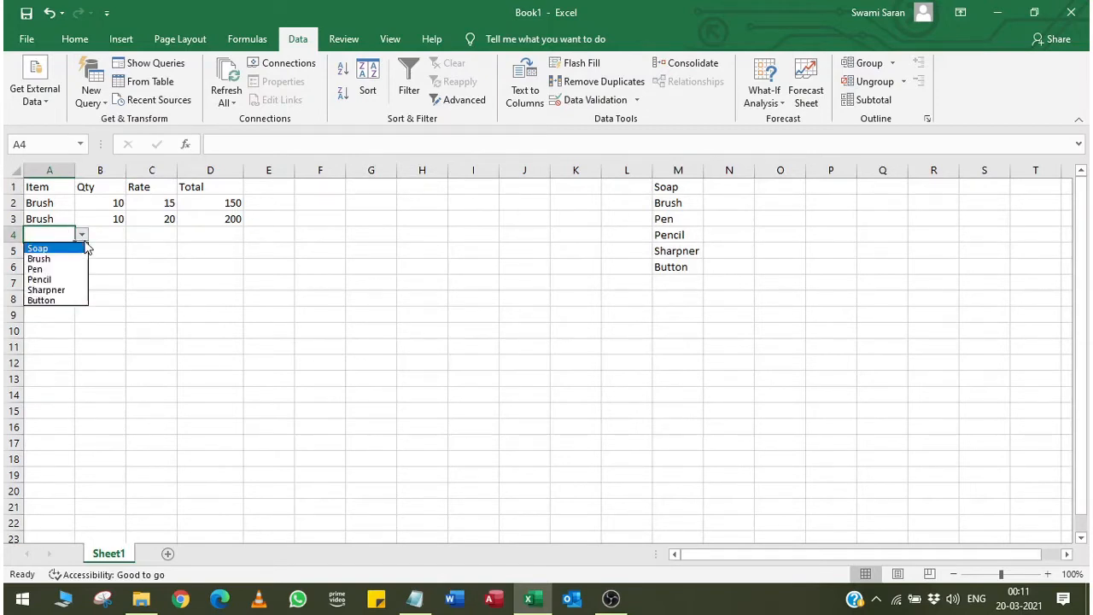
click(54, 294)
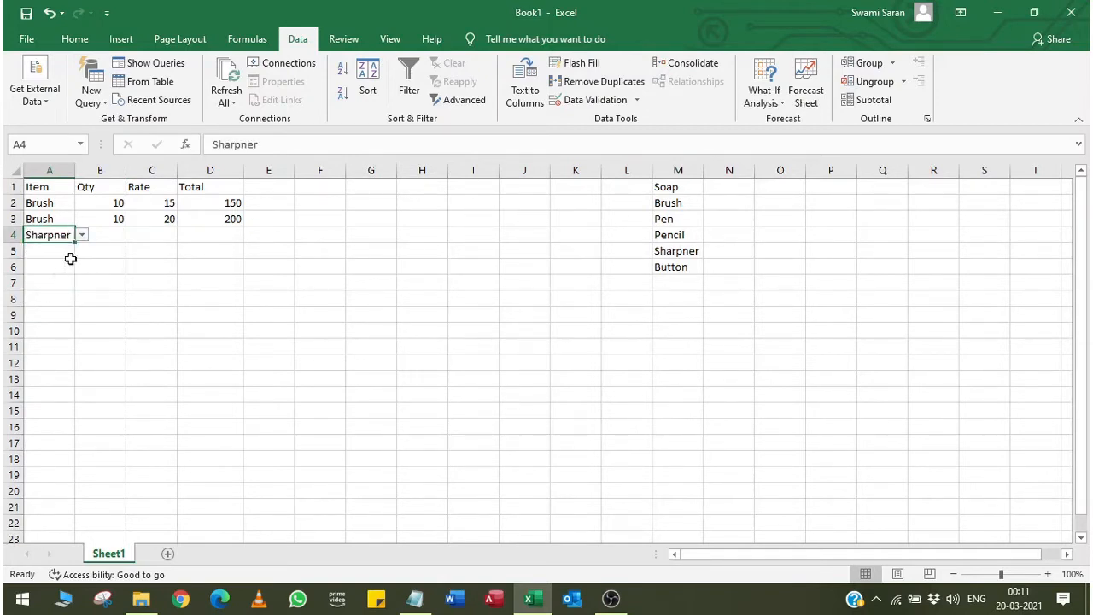
click(70, 265)
click(82, 270)
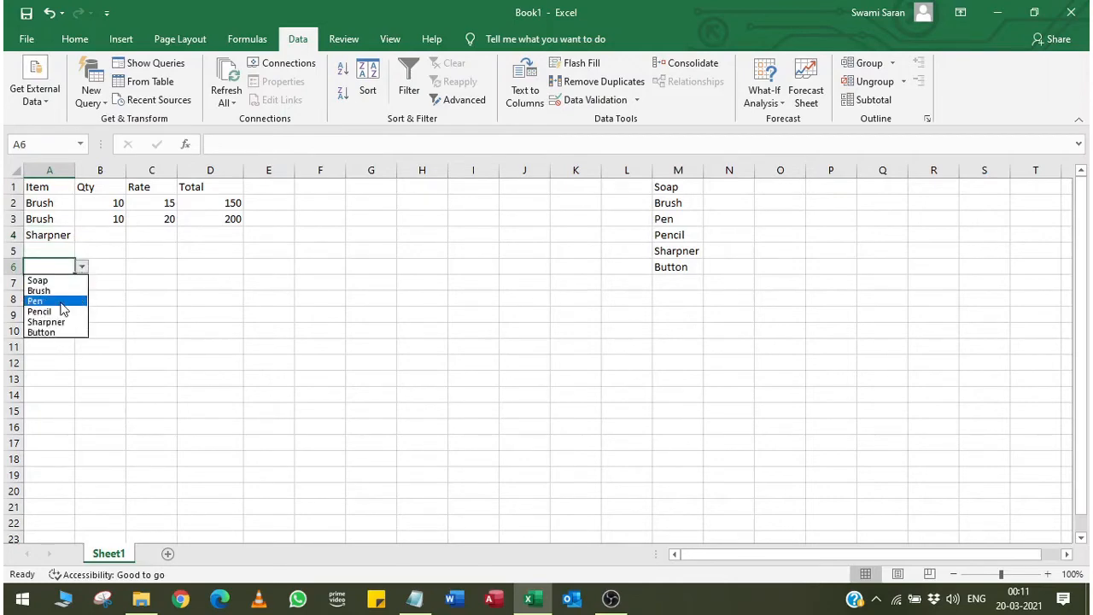
click(57, 301)
click(59, 252)
click(82, 251)
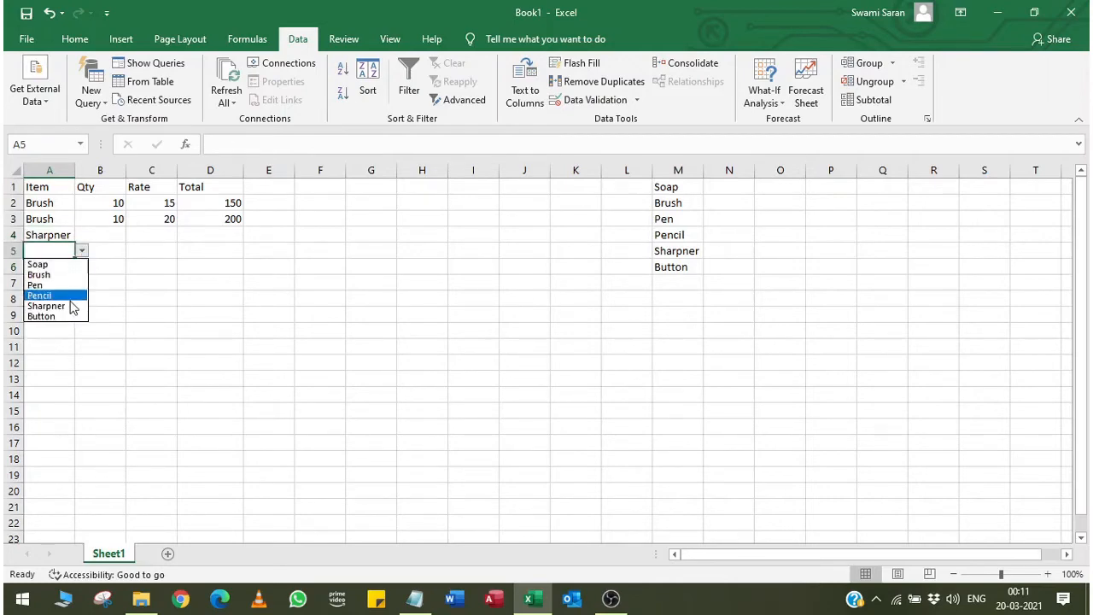
click(73, 308)
click(330, 325)
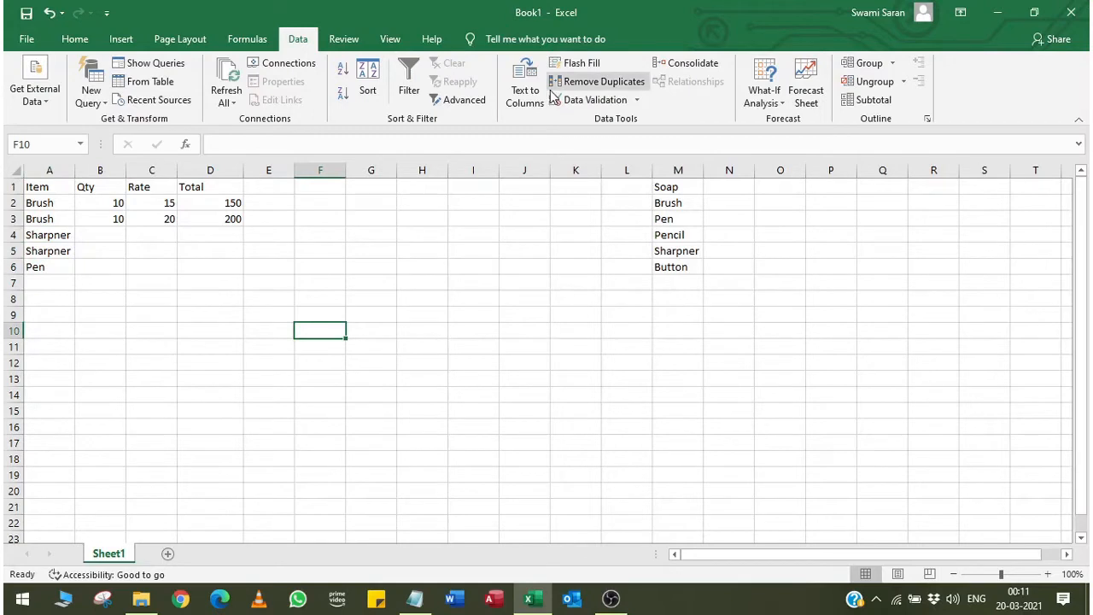
- Review the allowed criteria types in the Data Validation settings for cell F10, leaving them unapplied
click(637, 99)
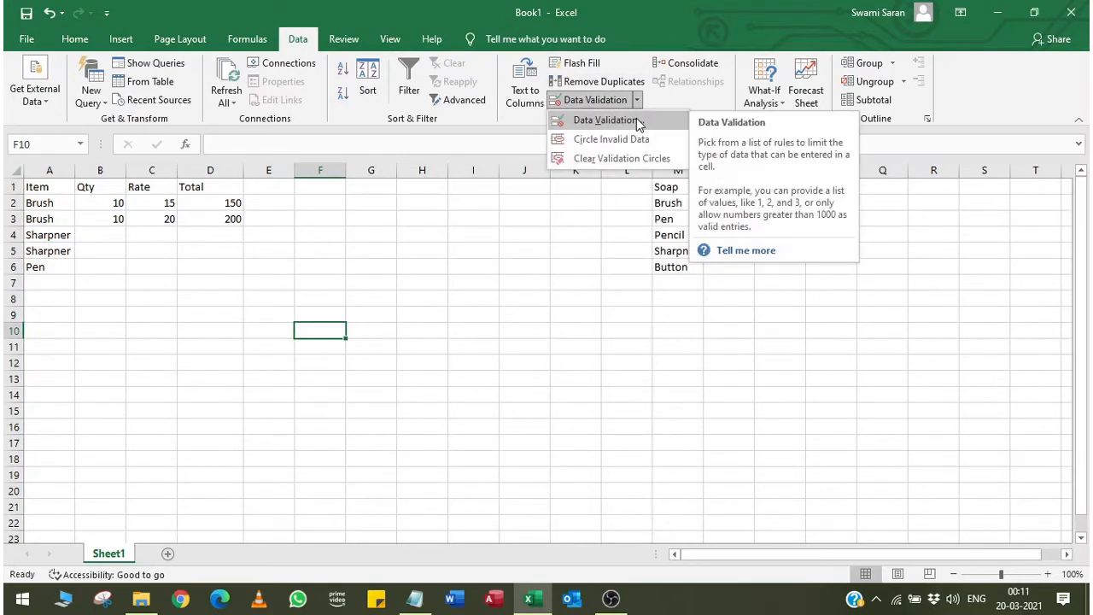
click(636, 120)
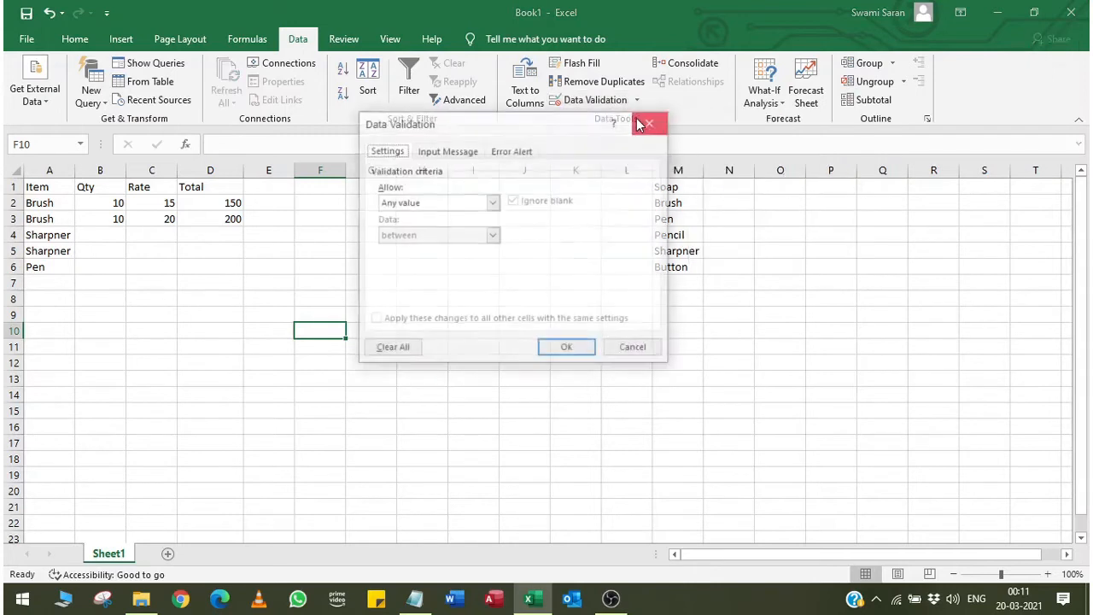
click(460, 151)
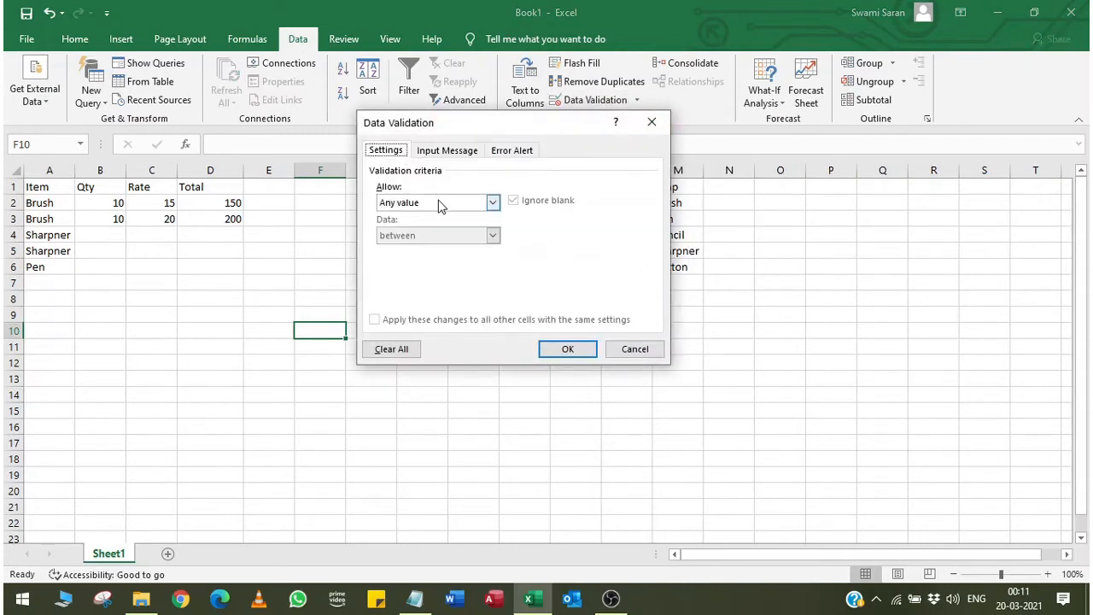
click(439, 204)
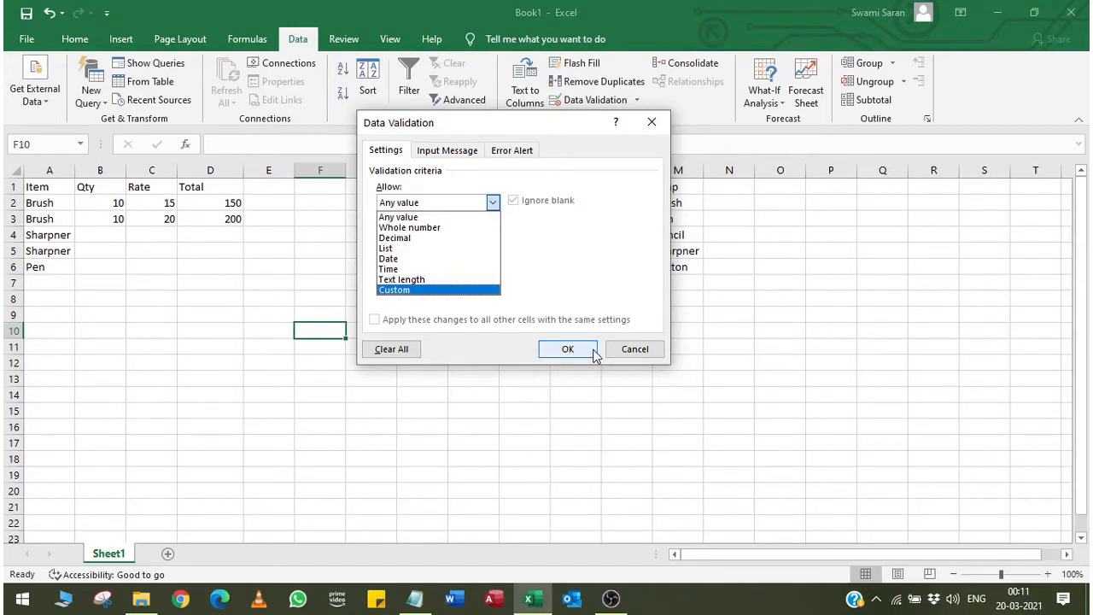
click(632, 355)
click(634, 354)
- Delete the source list contents in M1:M7 and the item table contents in A1:E8
drag(679, 284, 663, 184)
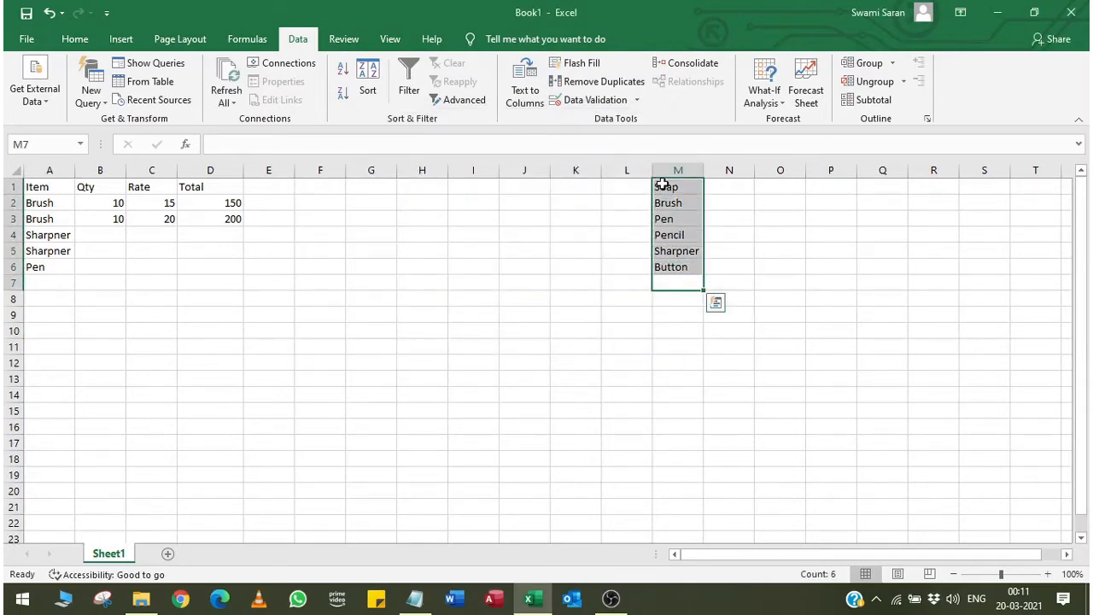
key(Delete)
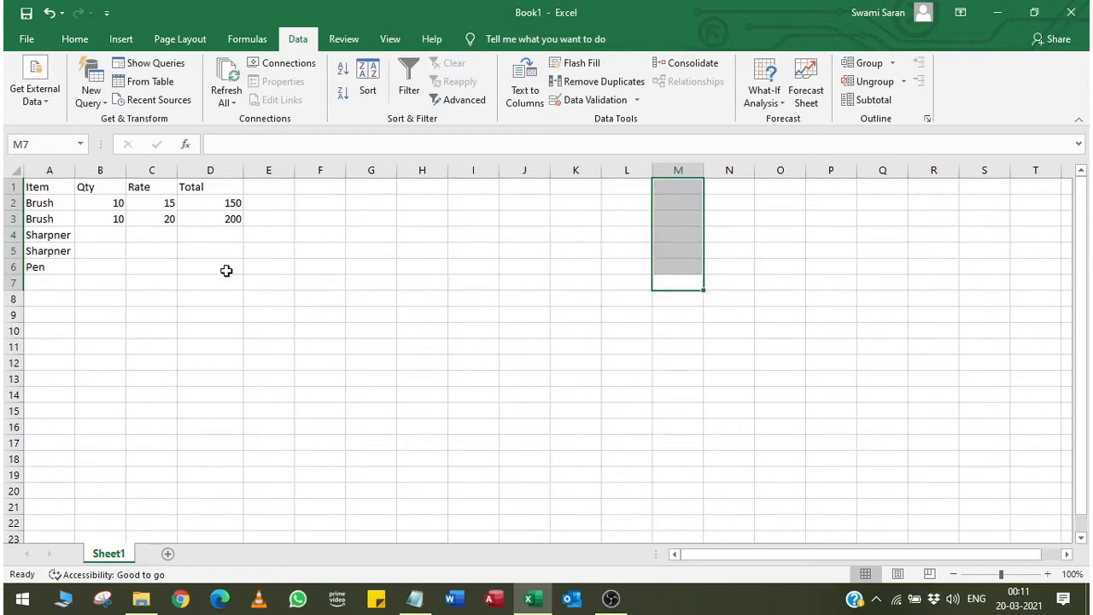
drag(277, 304, 9, 177)
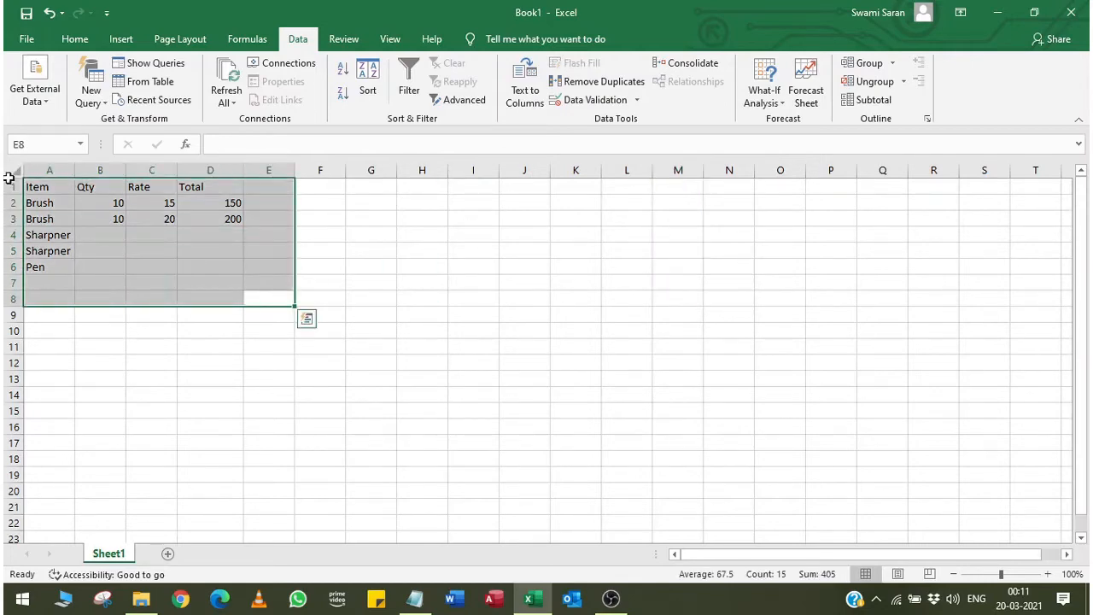
key(Delete)
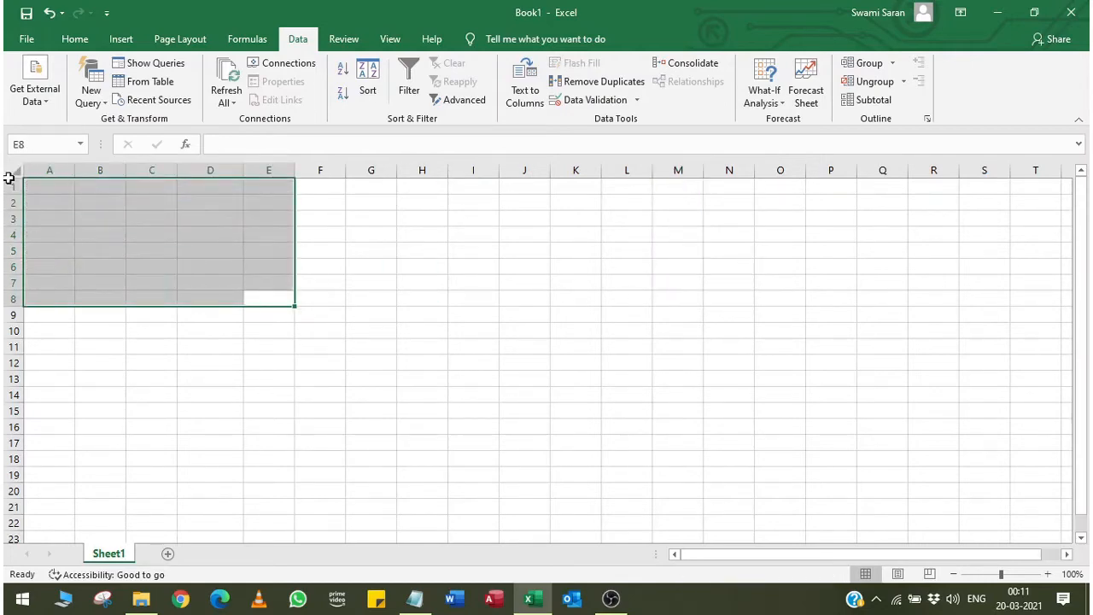
- View the sheet print settings in Page Setup and close them without changes
click(178, 39)
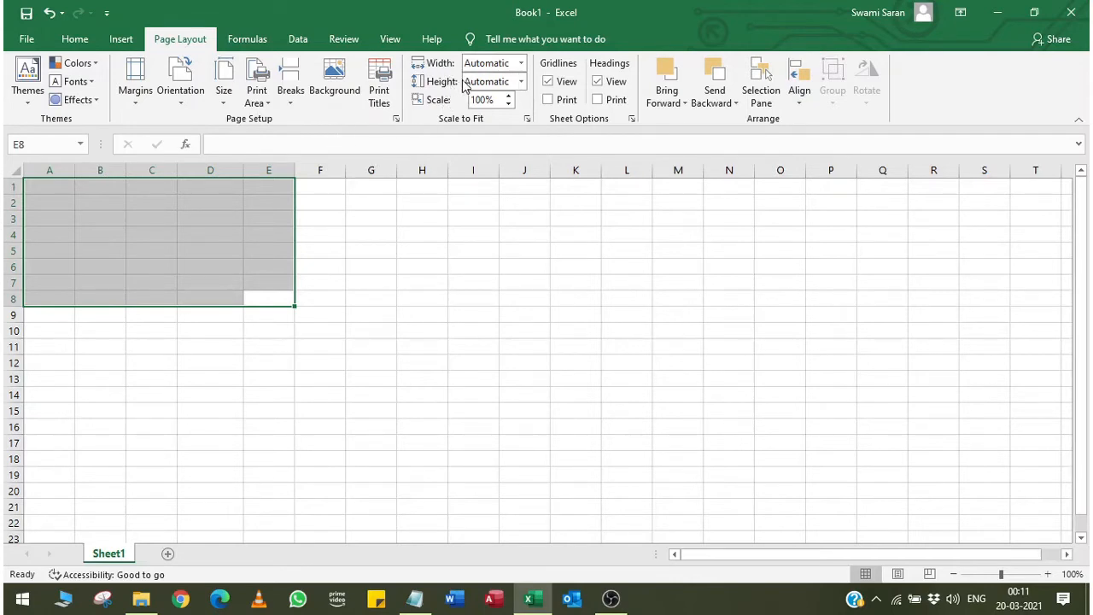
click(365, 281)
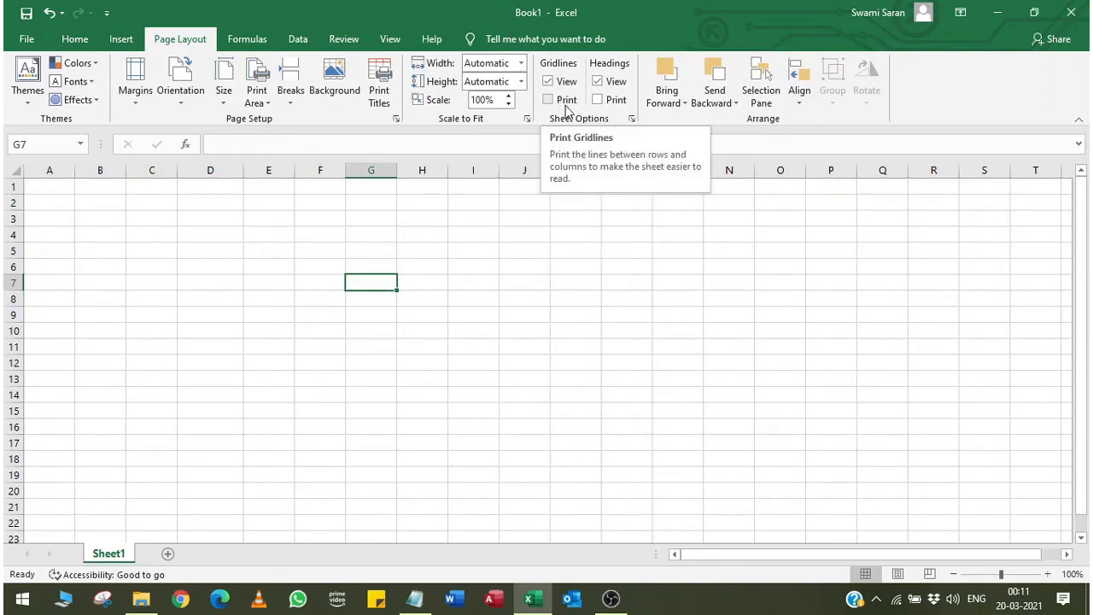
click(632, 120)
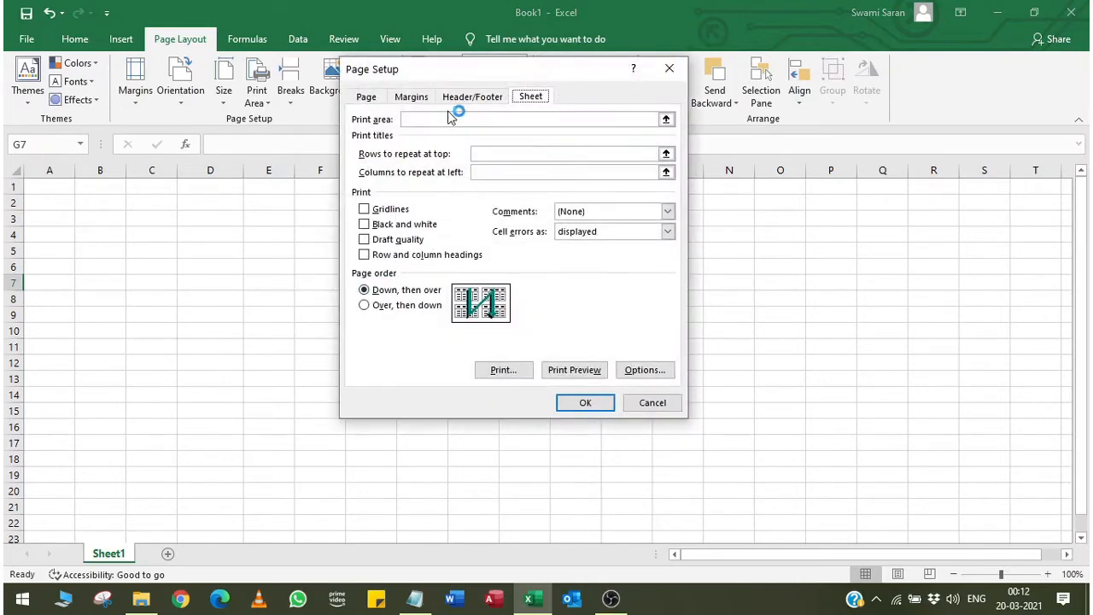
click(670, 73)
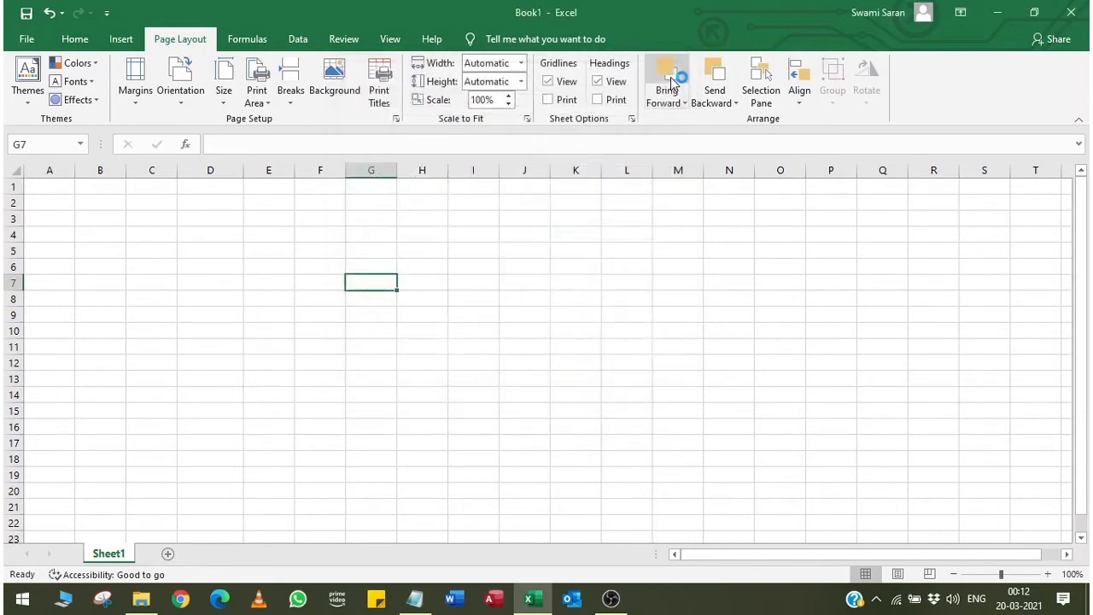
- Hide and show again the worksheet gridlines, and do the same with the row and column headings
click(548, 83)
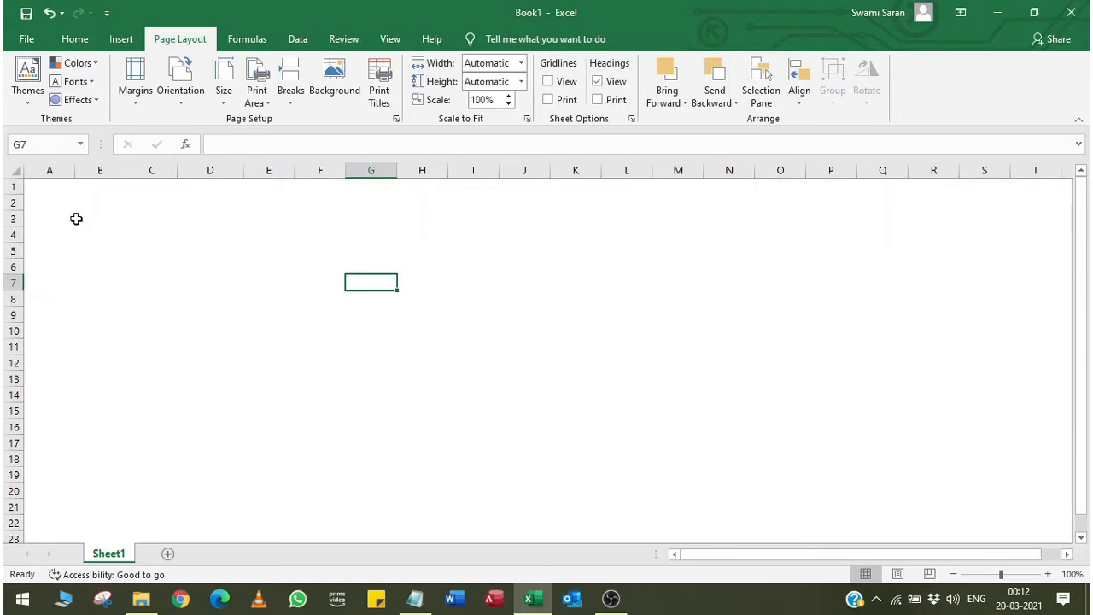
click(548, 81)
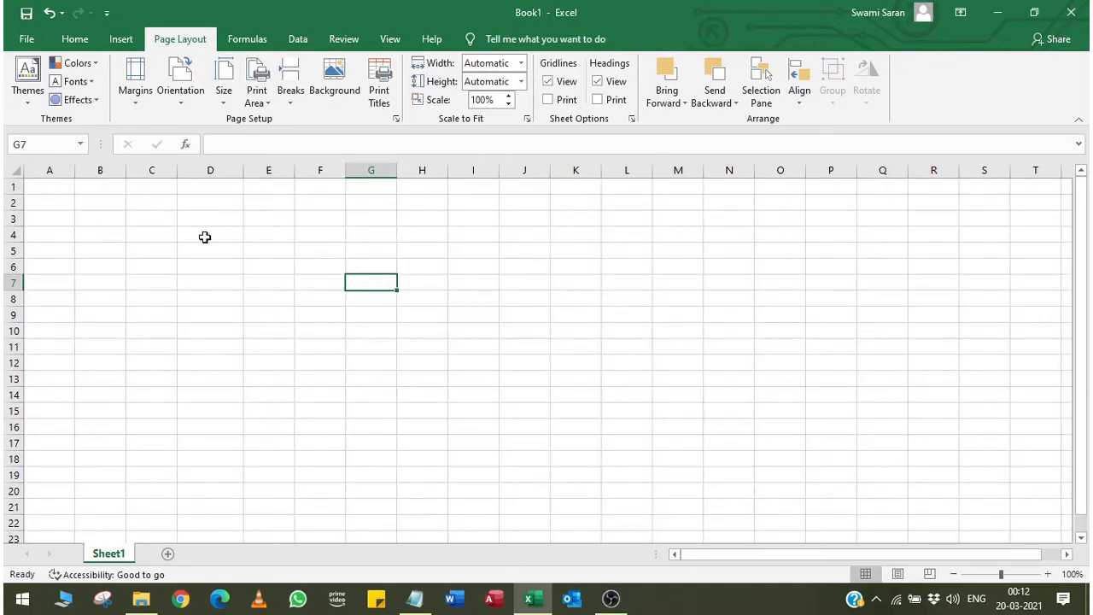
click(598, 81)
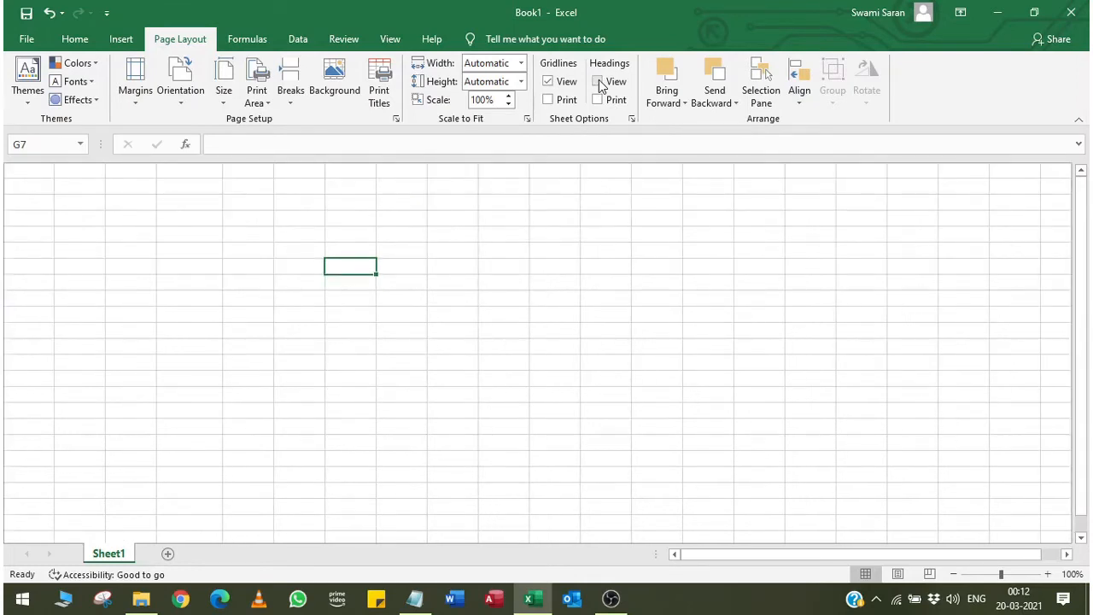
click(598, 81)
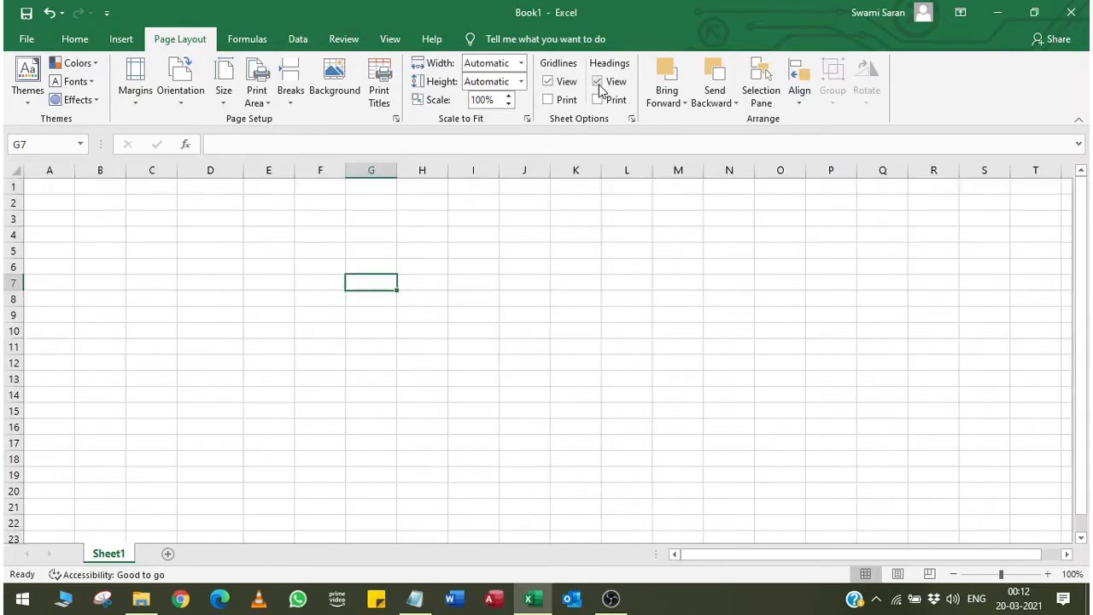
- Examine the printer's layout properties from the sheet's Page Setup and leave both dialogs without changes
click(632, 120)
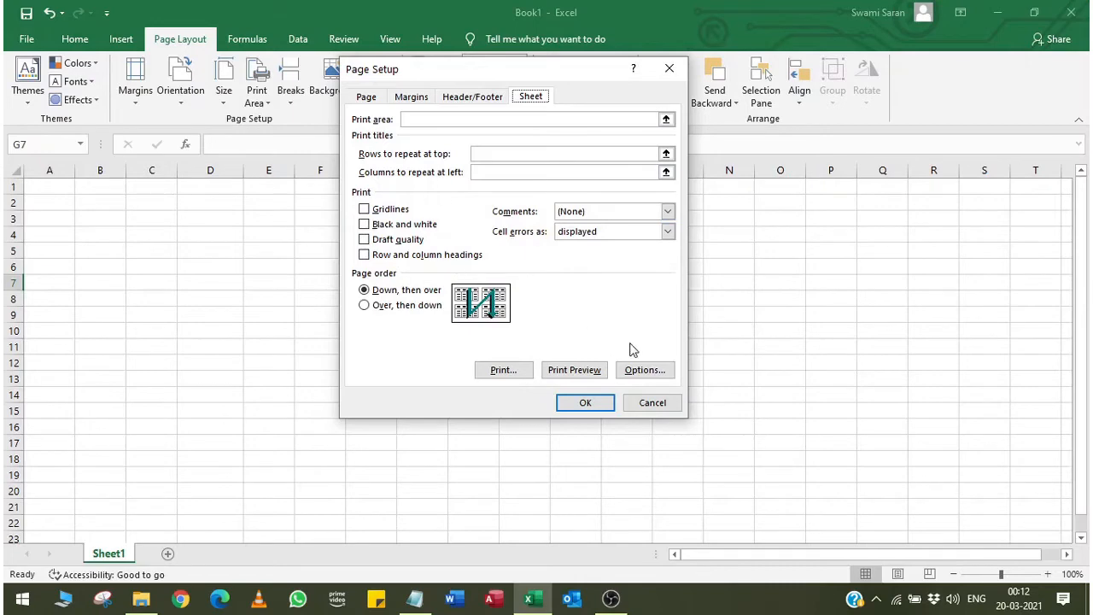
click(640, 369)
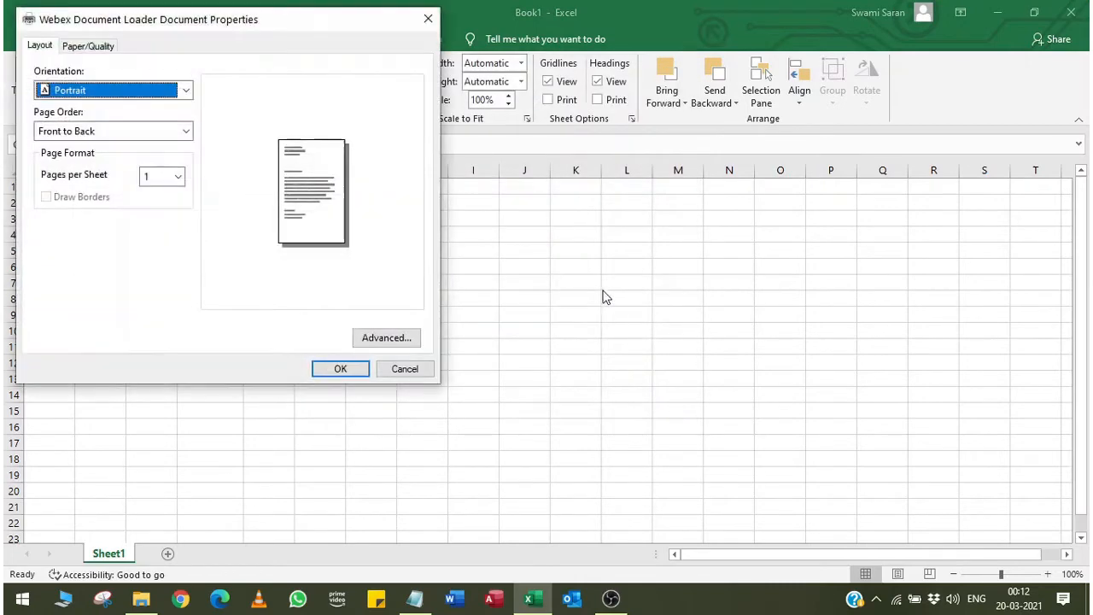
click(428, 18)
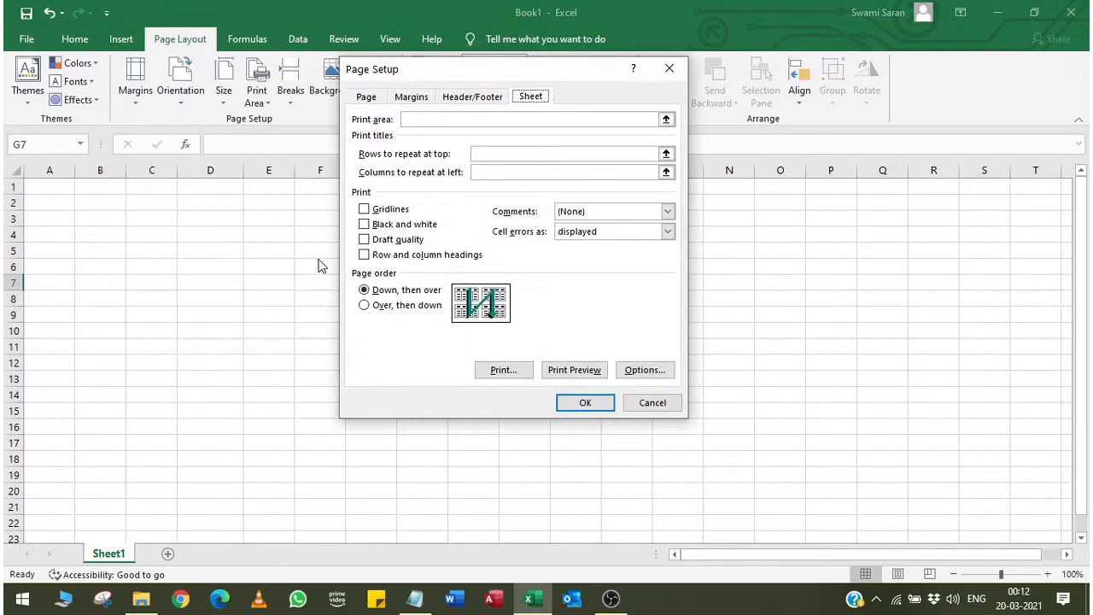
click(633, 403)
click(452, 328)
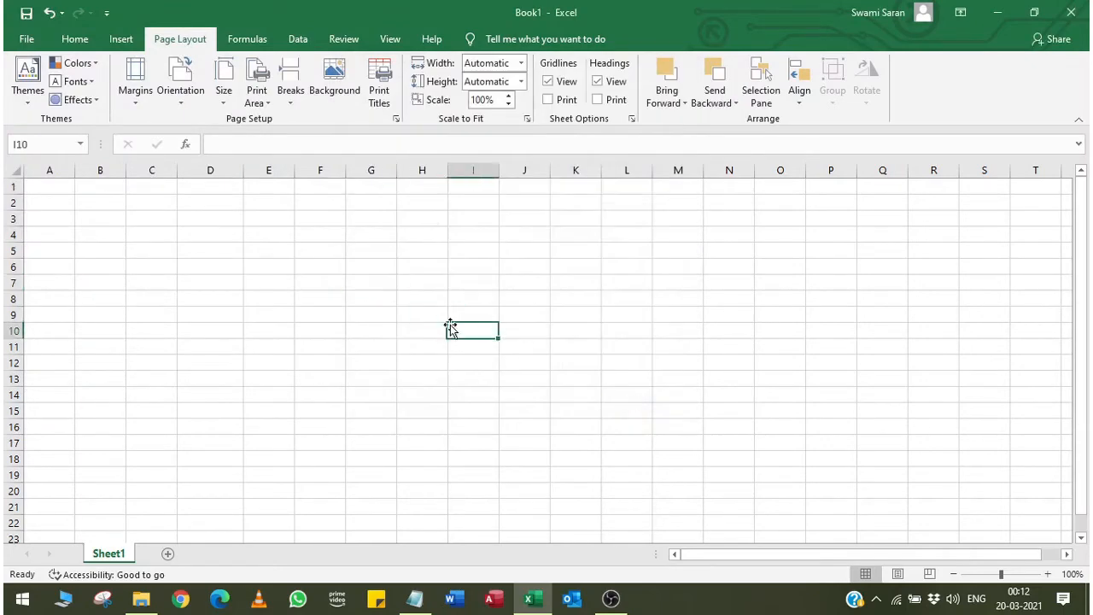
- Examine the paper size and print quality choices in Page Setup, keeping Letter and 90 dpi
click(58, 190)
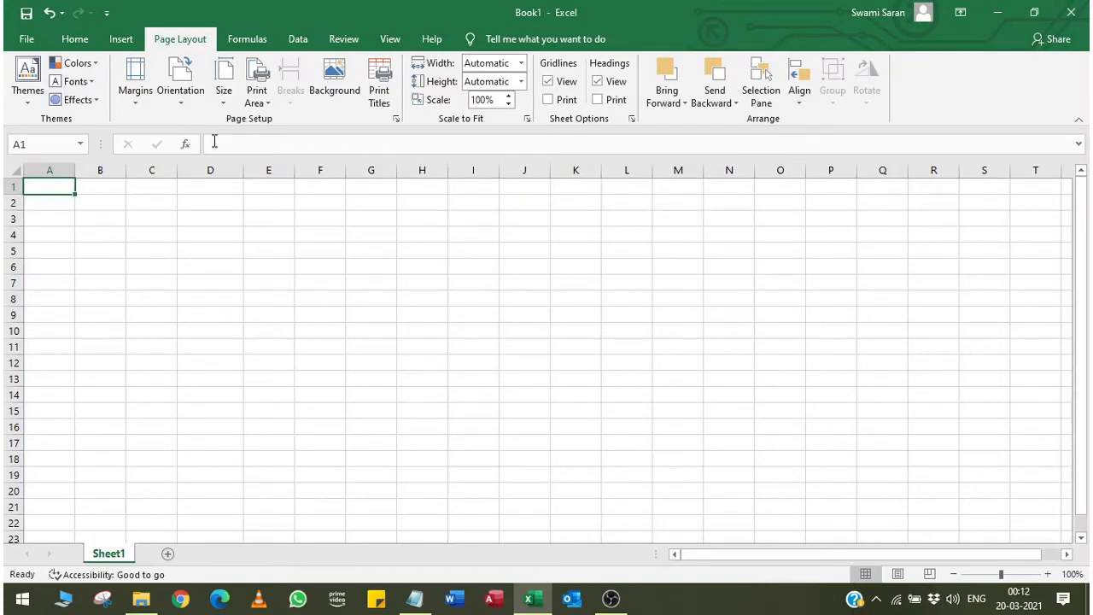
click(396, 118)
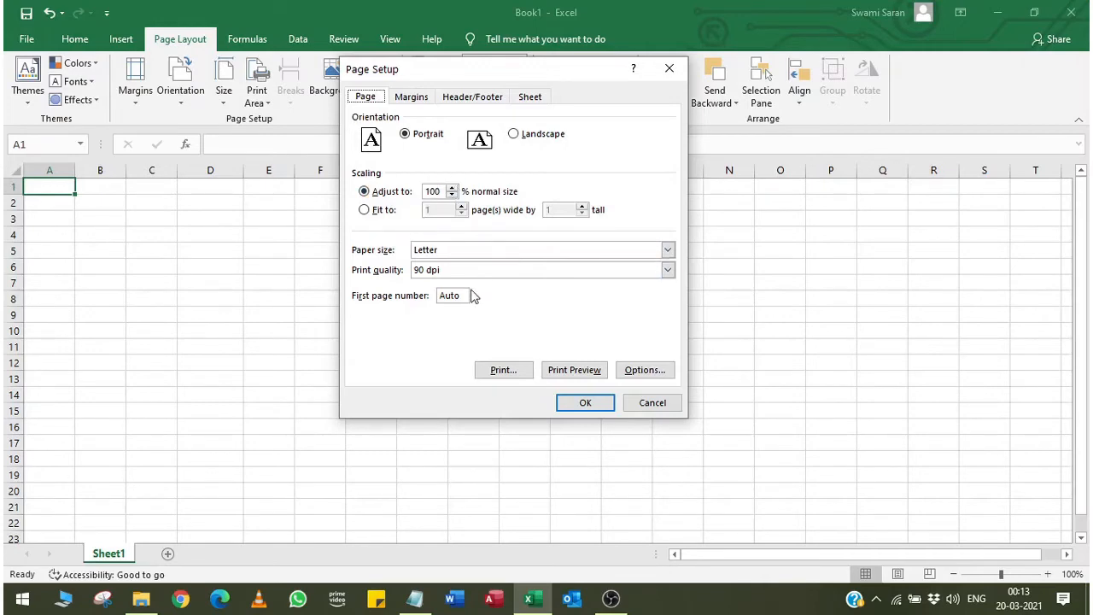
click(458, 252)
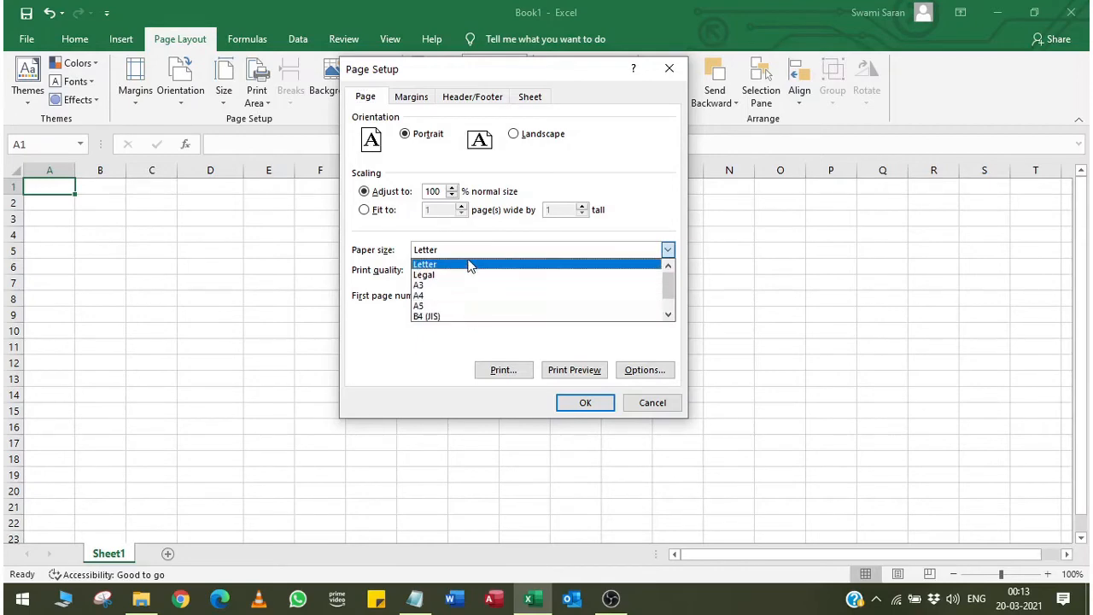
click(466, 247)
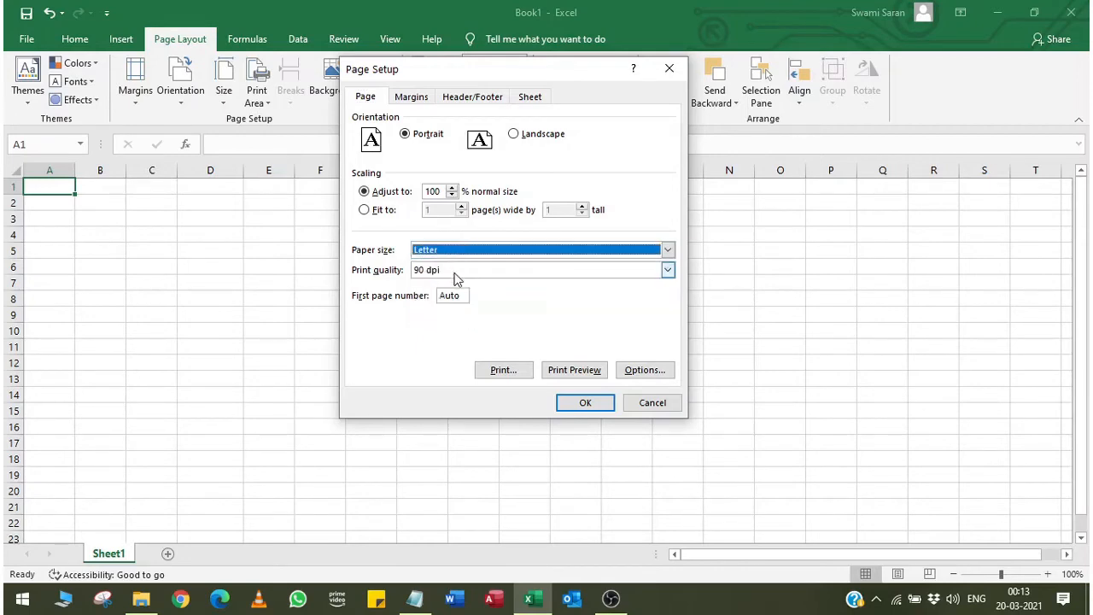
click(455, 271)
click(455, 275)
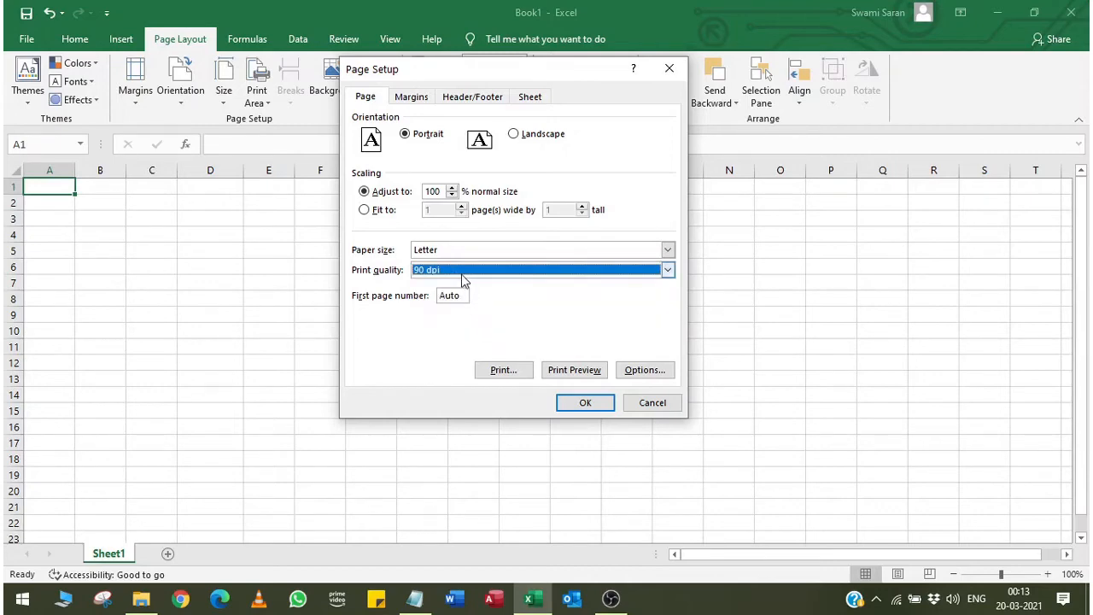
click(461, 273)
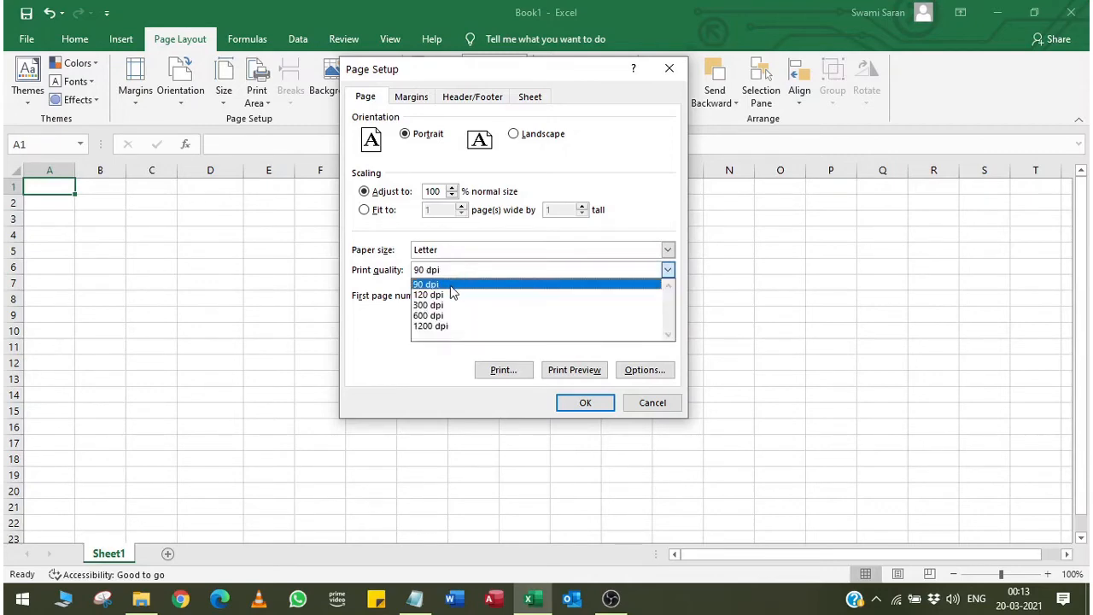
click(454, 270)
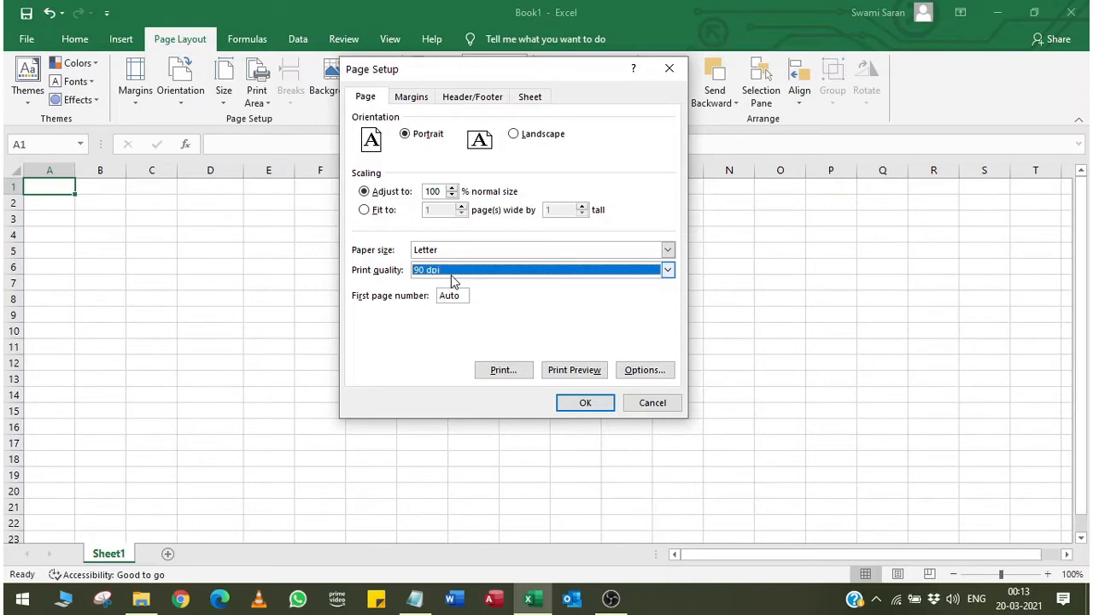
- Open the print preview, choose the Canon LBP2900 printer and return to the worksheet
click(574, 370)
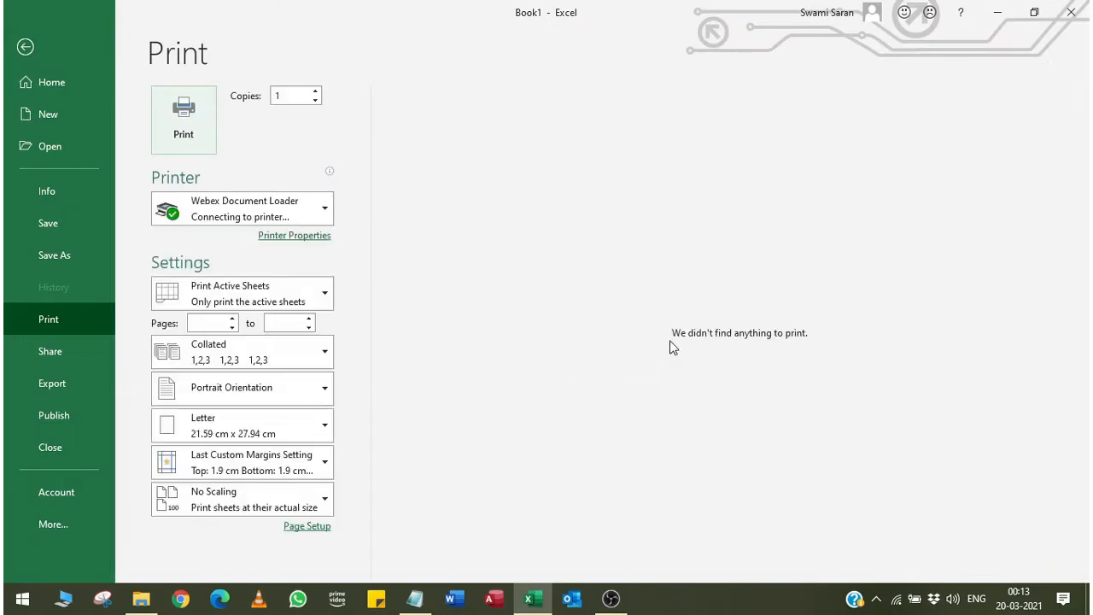
click(291, 206)
click(266, 248)
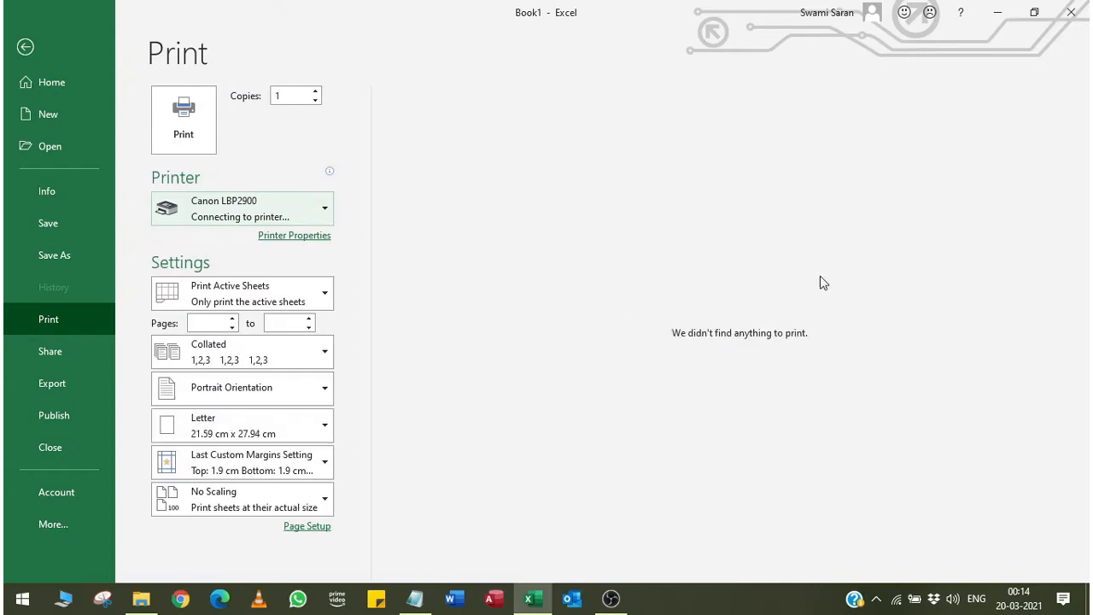
click(25, 47)
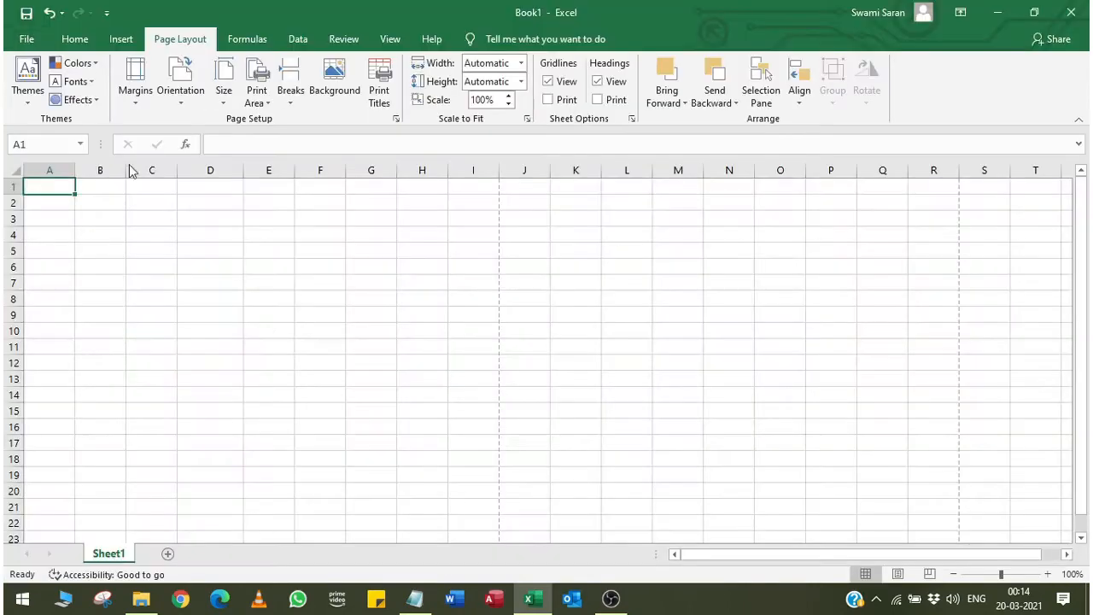
click(271, 329)
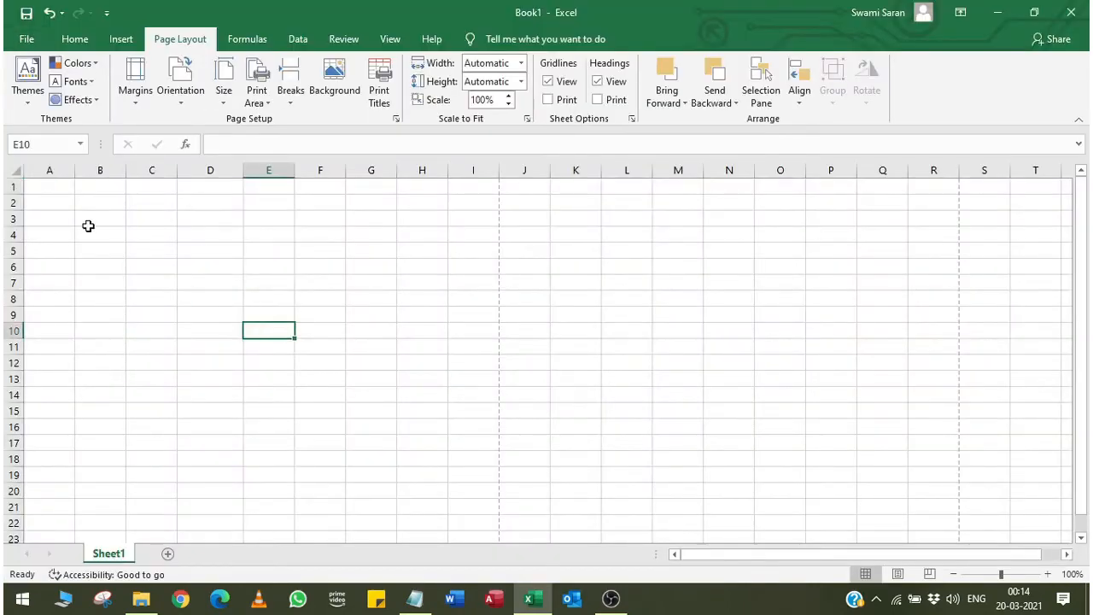
- Browse for an existing workbook to open and go to the New Volume (F:) drive
click(58, 190)
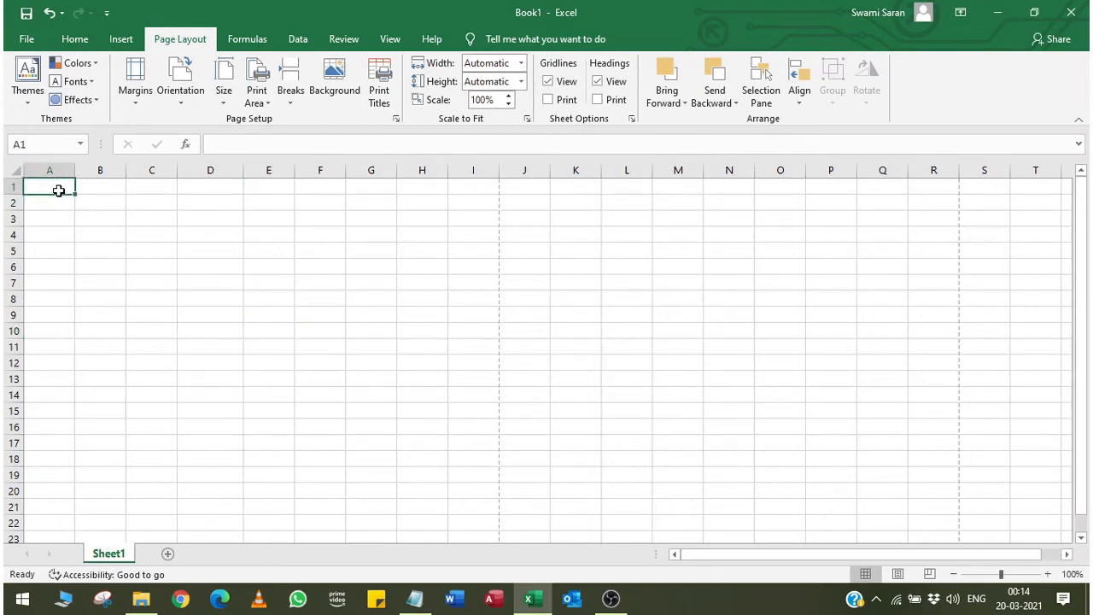
click(27, 39)
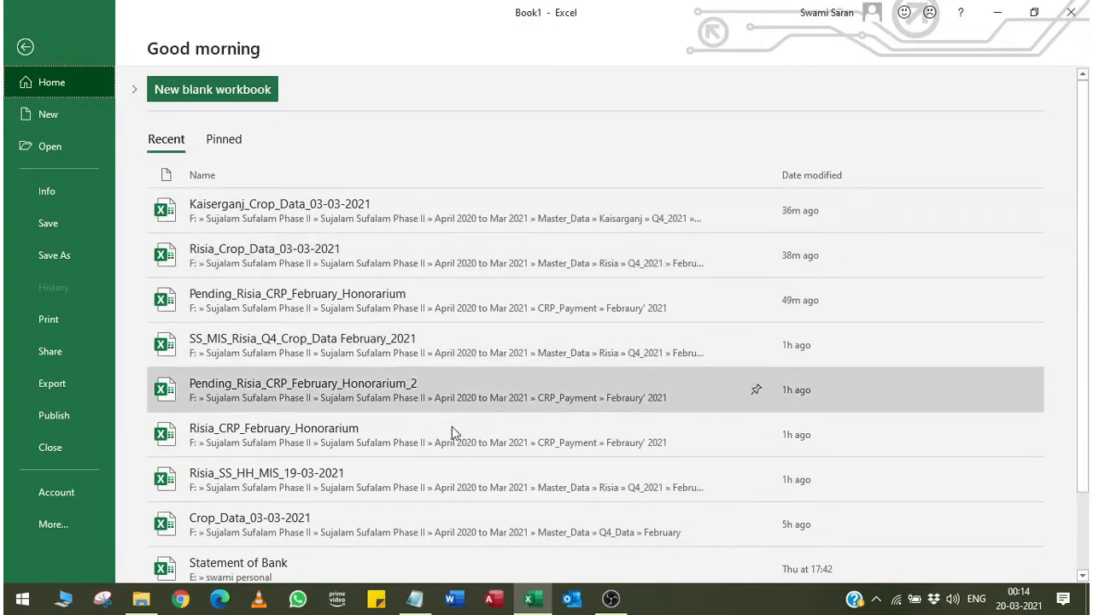
drag(1084, 274, 1087, 332)
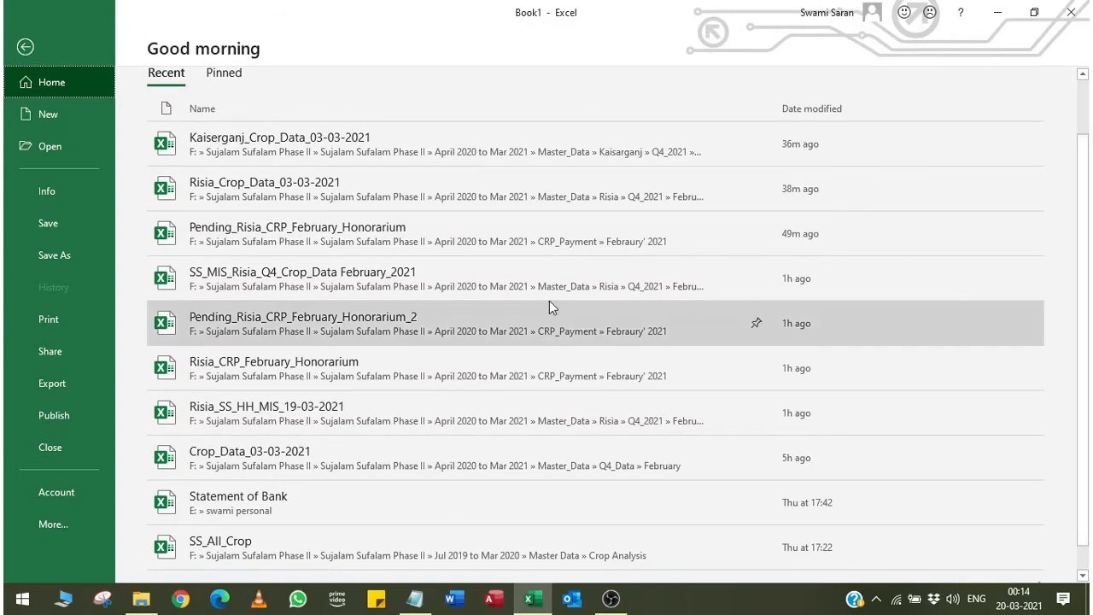
click(62, 145)
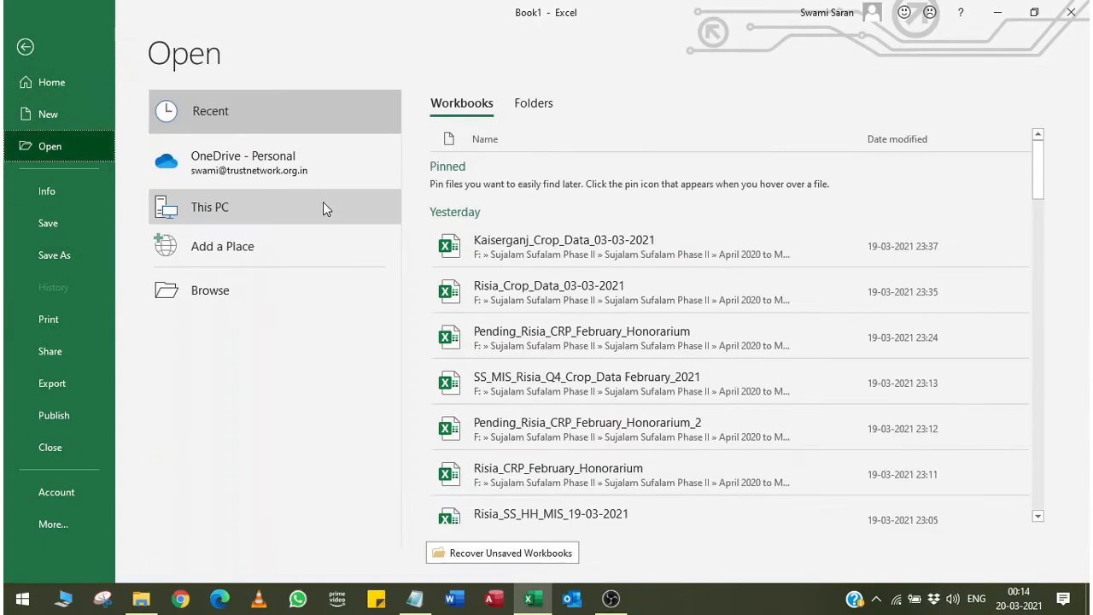
click(282, 291)
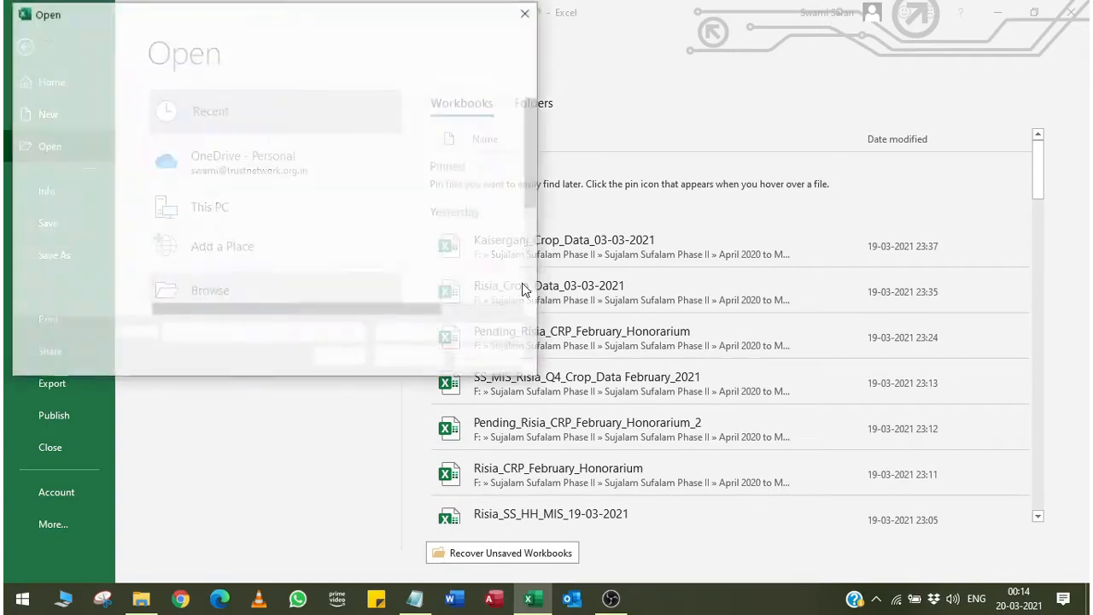
click(171, 255)
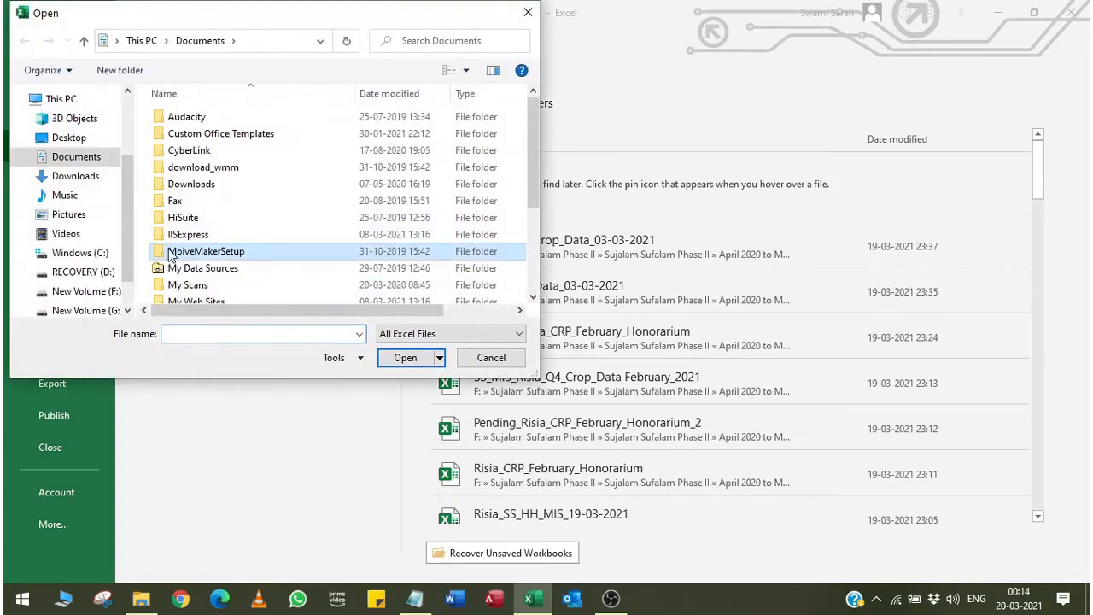
scroll(171, 254, down, 3)
double_click(171, 254)
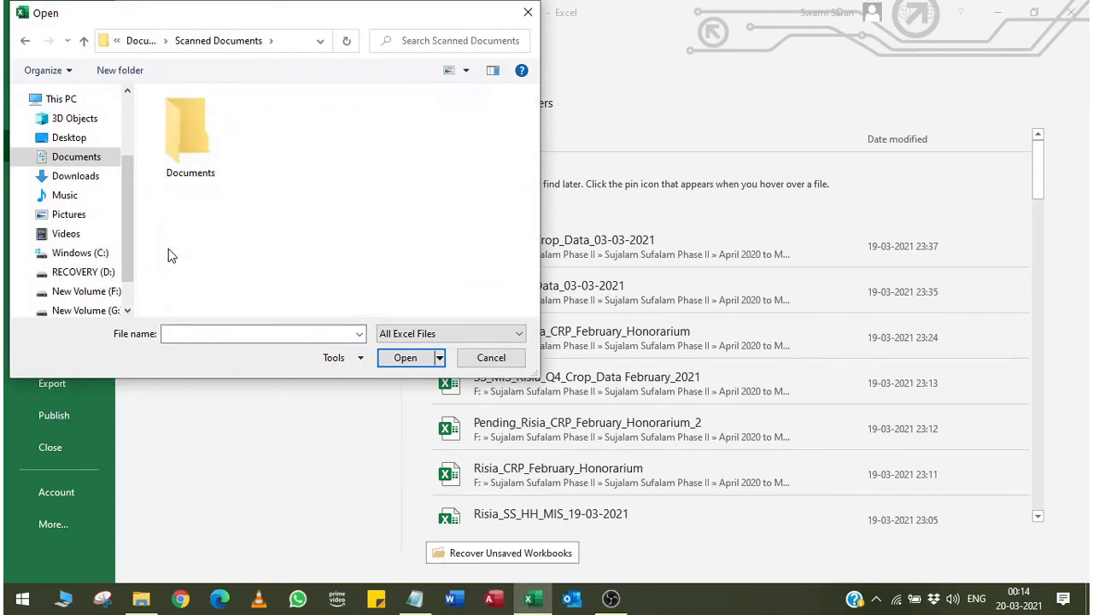
click(109, 293)
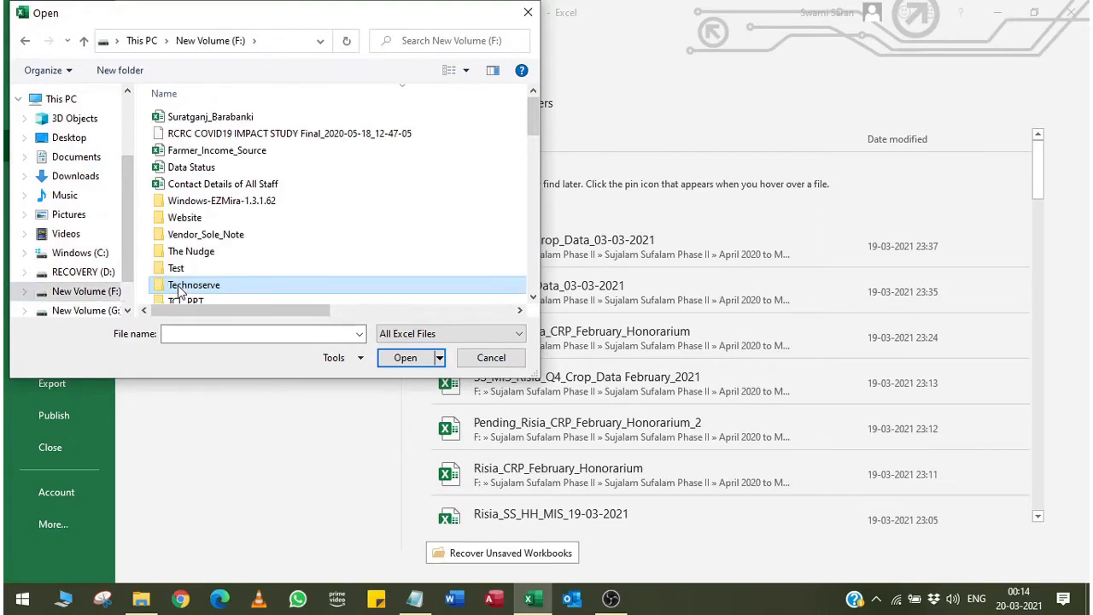
- Go into the drive's Sujalam Sufalam Phase II folder and its subfolder of the same name
key(s)
key(Down)
key(Down)
key(Return)
key(Down)
key(Down)
key(Down)
key(Down)
key(Down)
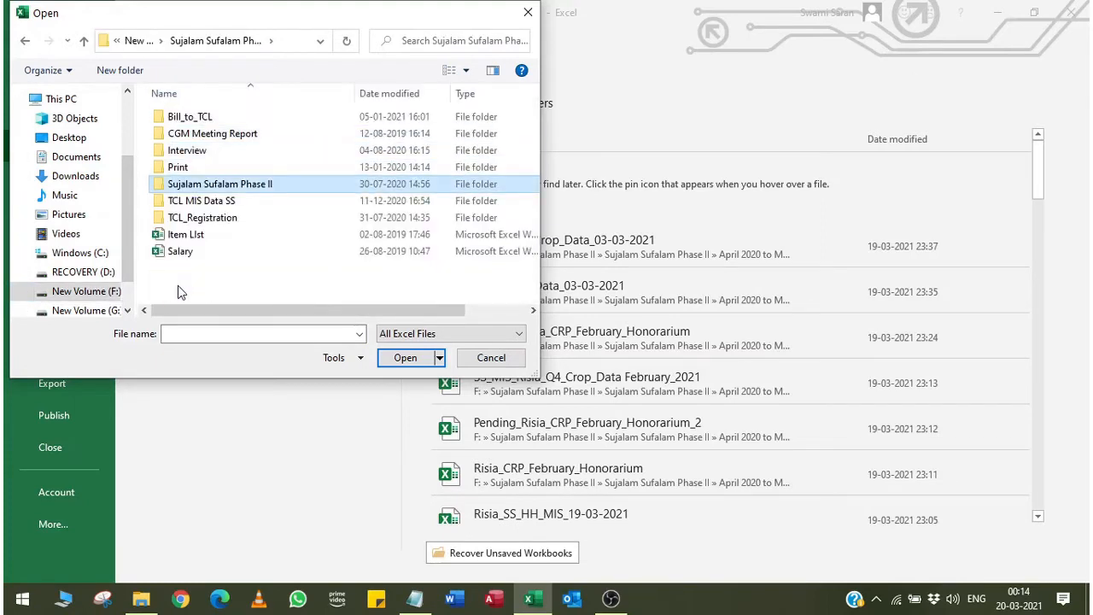
key(Return)
- Open the April 2020 to Mar 2021 folder and its Master_Data subfolder
key(Down)
key(Down)
key(Down)
key(Return)
key(Down)
key(Down)
key(Down)
key(Down)
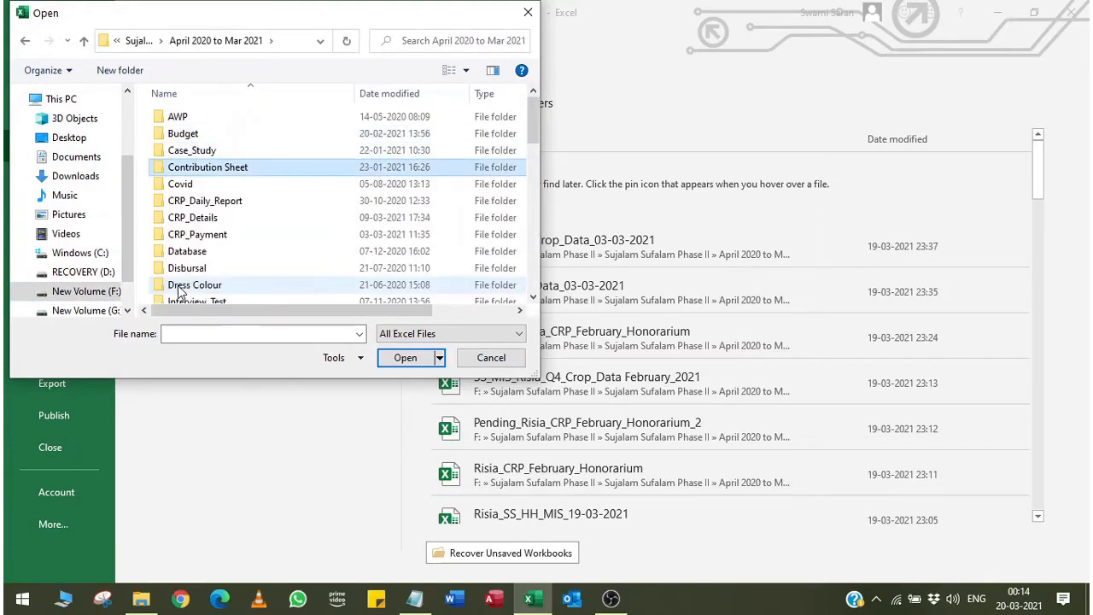
key(m)
key(Down)
key(Down)
key(Return)
- Look for a workbook in the February' 2021 folder under Kaisarganj's Q4_2021 data
key(Down)
key(Down)
key(Down)
key(Down)
key(Return)
key(Down)
key(Down)
key(Down)
key(Return)
key(Down)
key(Up)
key(Return)
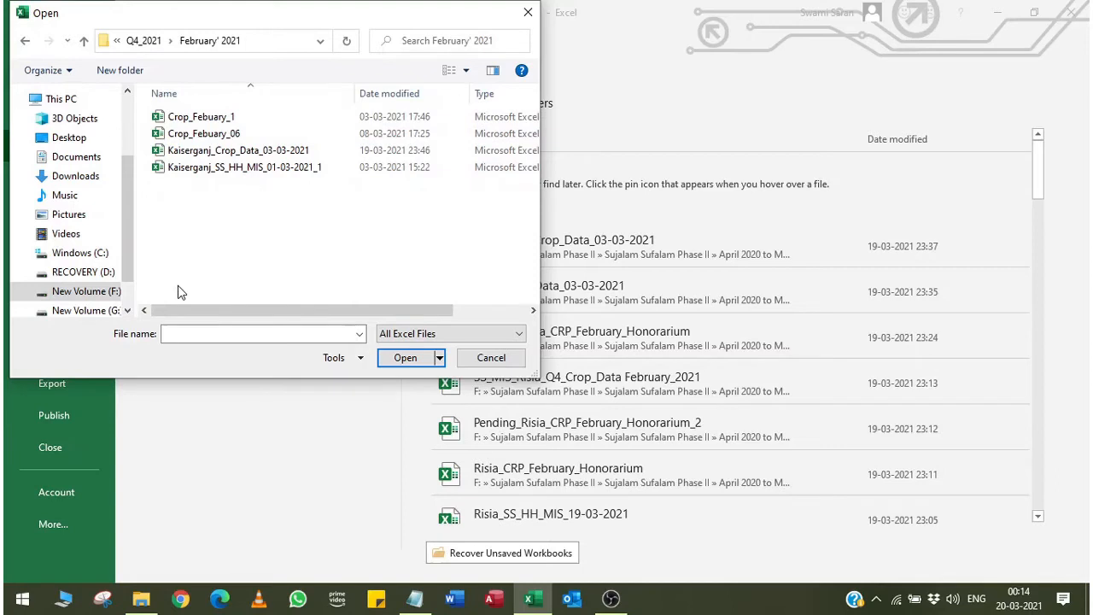
- Check the Crop_Data folder under Kaisarganj's Q1_2020 data and go back up to Master_Data
key(BackSpace)
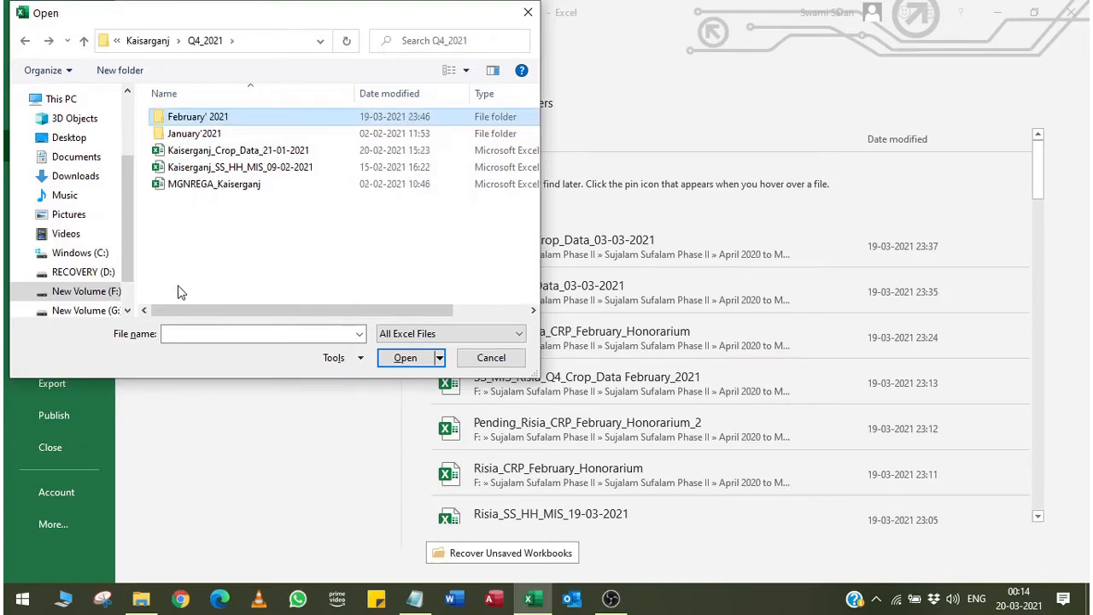
key(alt+Up)
click(199, 118)
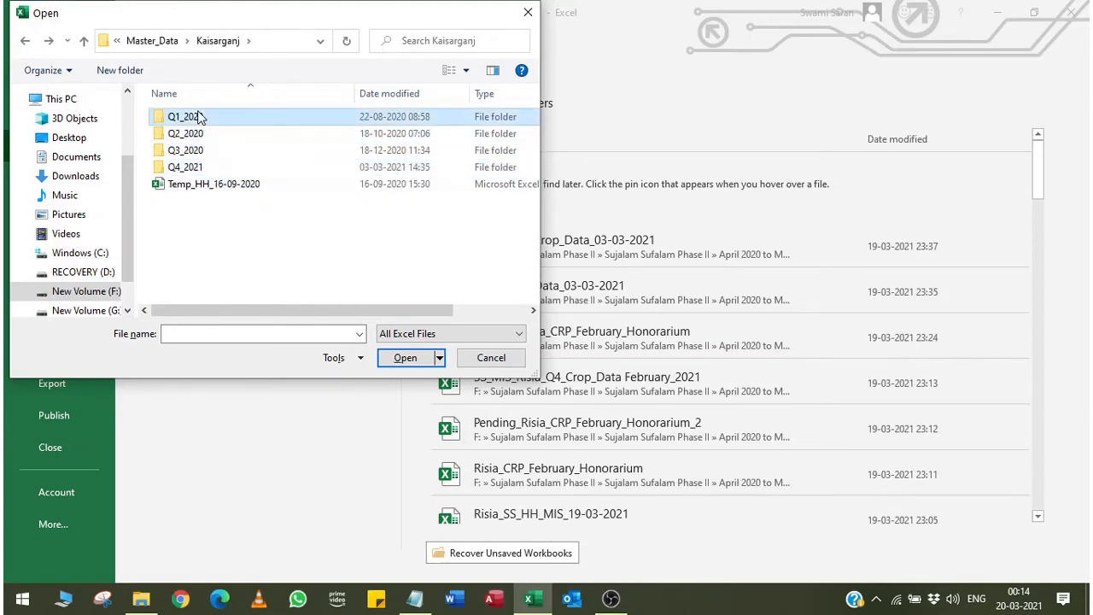
double_click(199, 118)
double_click(198, 120)
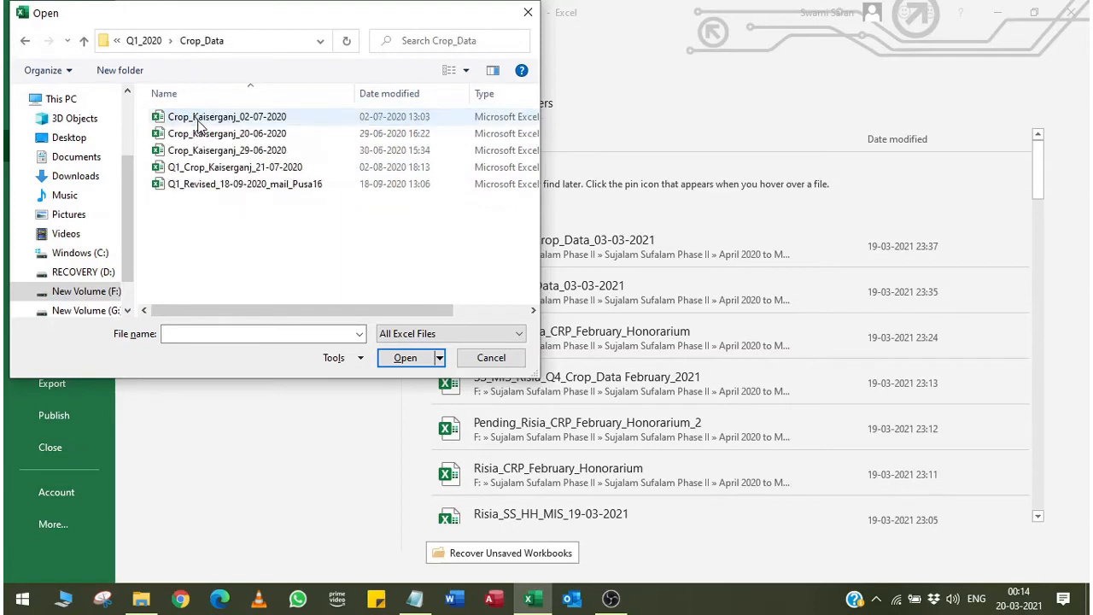
click(143, 40)
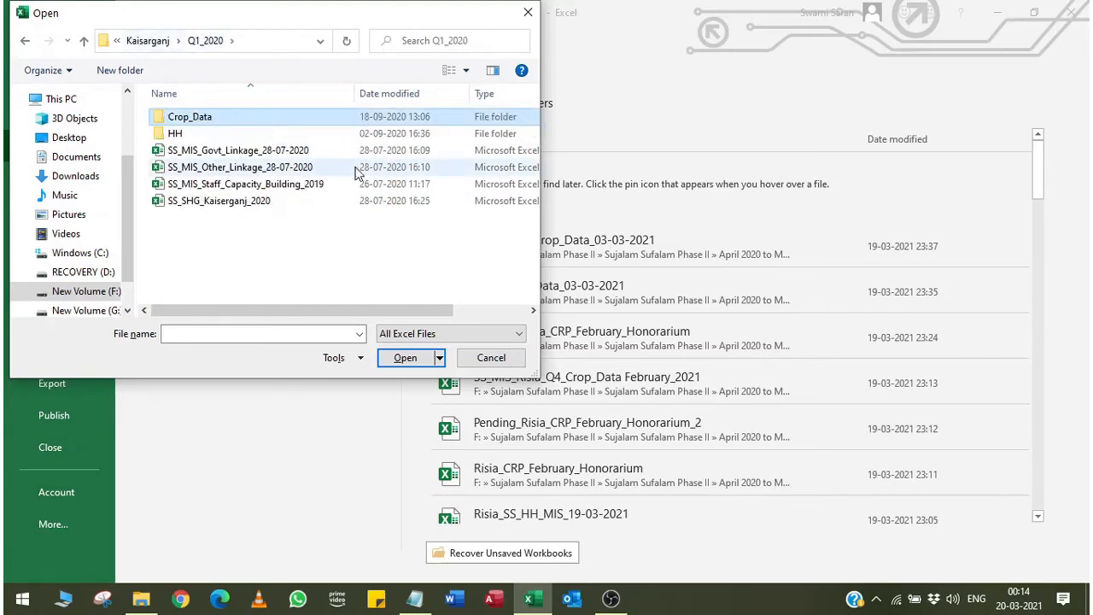
click(149, 41)
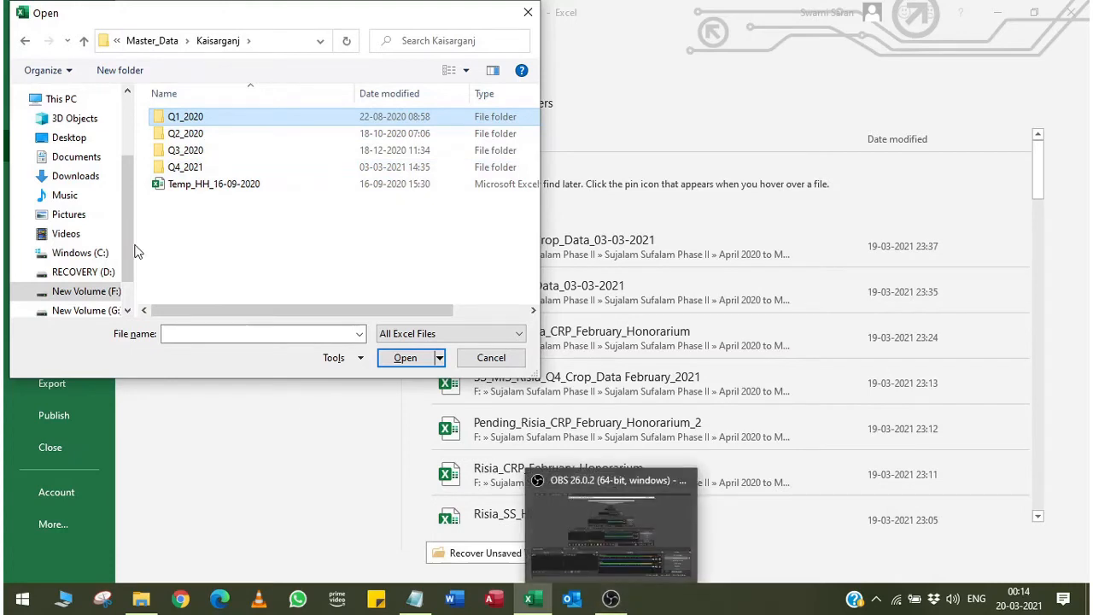
click(148, 47)
- Open the workbook Q1_Print Training format from the Print folder inside Q1_Data
scroll(533, 218, down, 1)
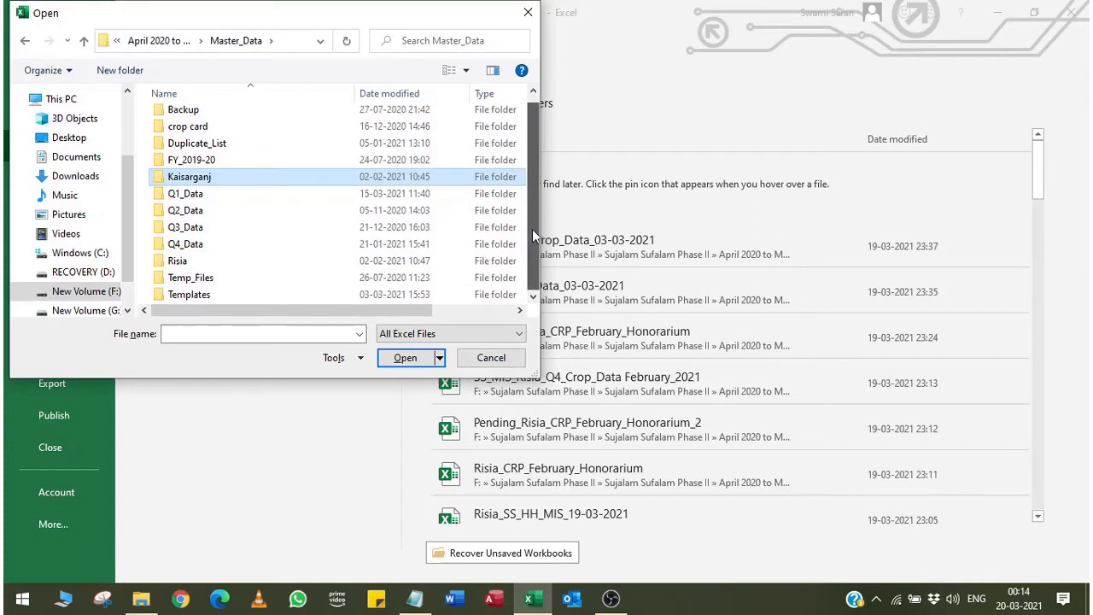
double_click(201, 195)
double_click(210, 116)
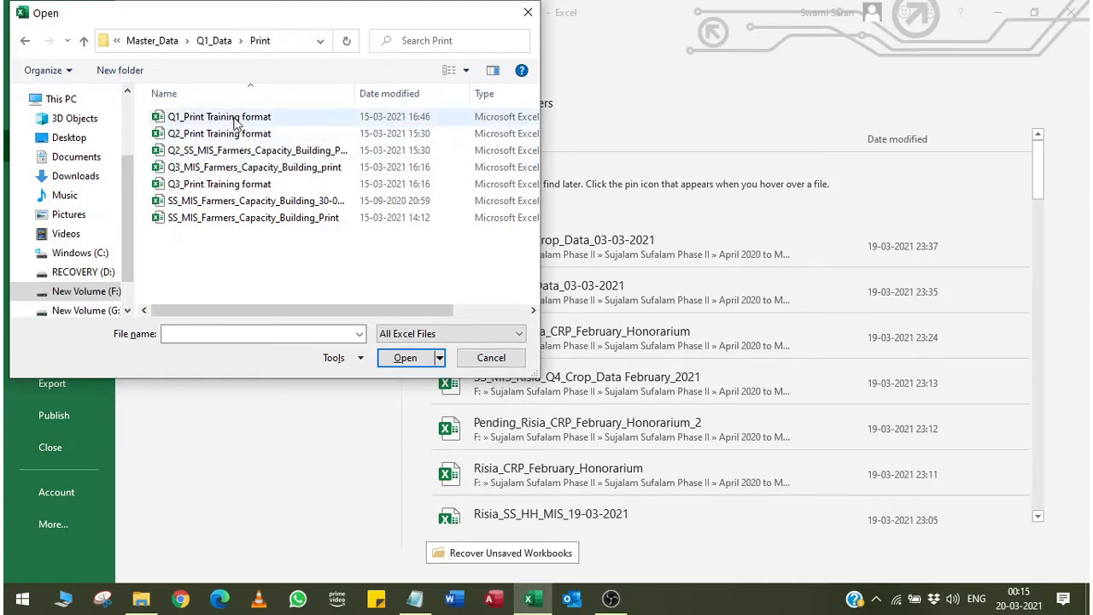
click(237, 119)
click(402, 356)
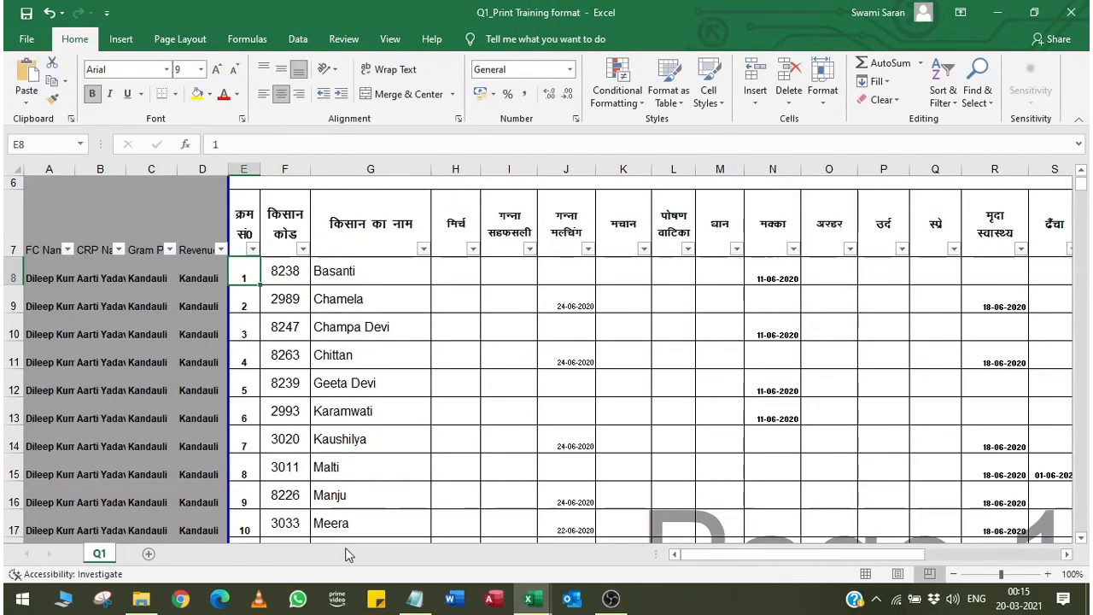
- Remove the filter from the table's header row and go to the first row of the sheet
click(395, 229)
key(alt+d)
key(f)
key(f)
key(Up)
key(Up)
key(Up)
key(Up)
key(Up)
key(Up)
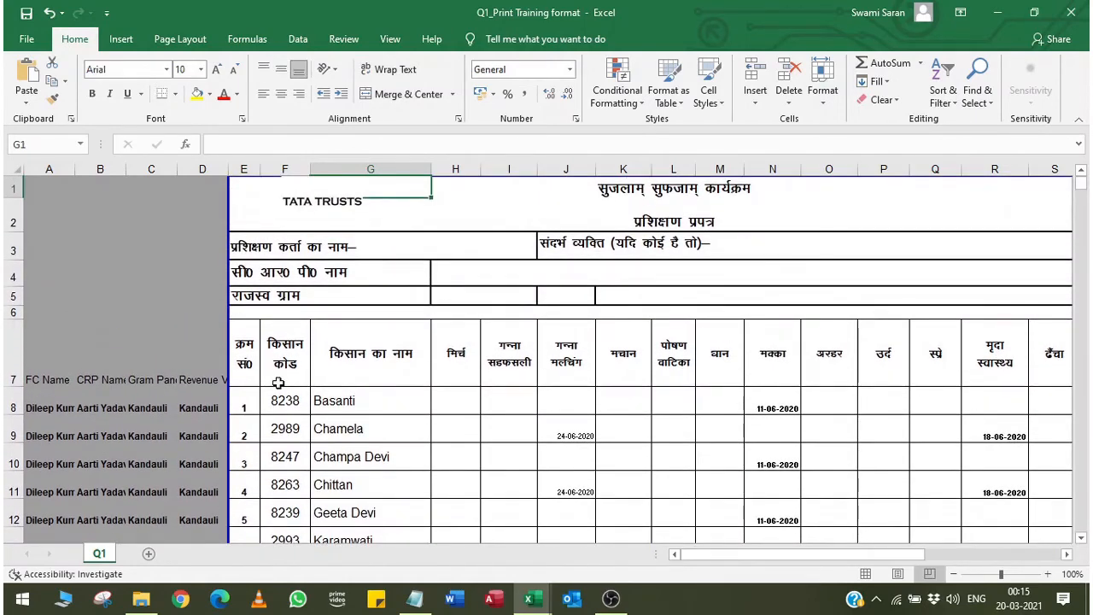
- Copy the whole training table from header cell E7 across to column Z and down to its last row
click(250, 357)
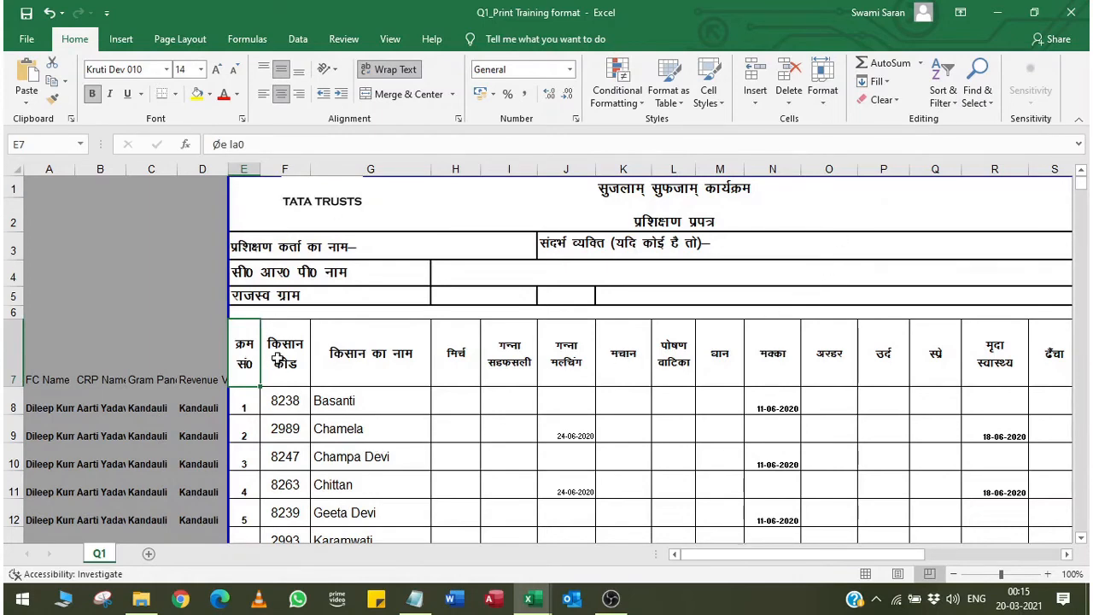
key(ctrl+shift+Right)
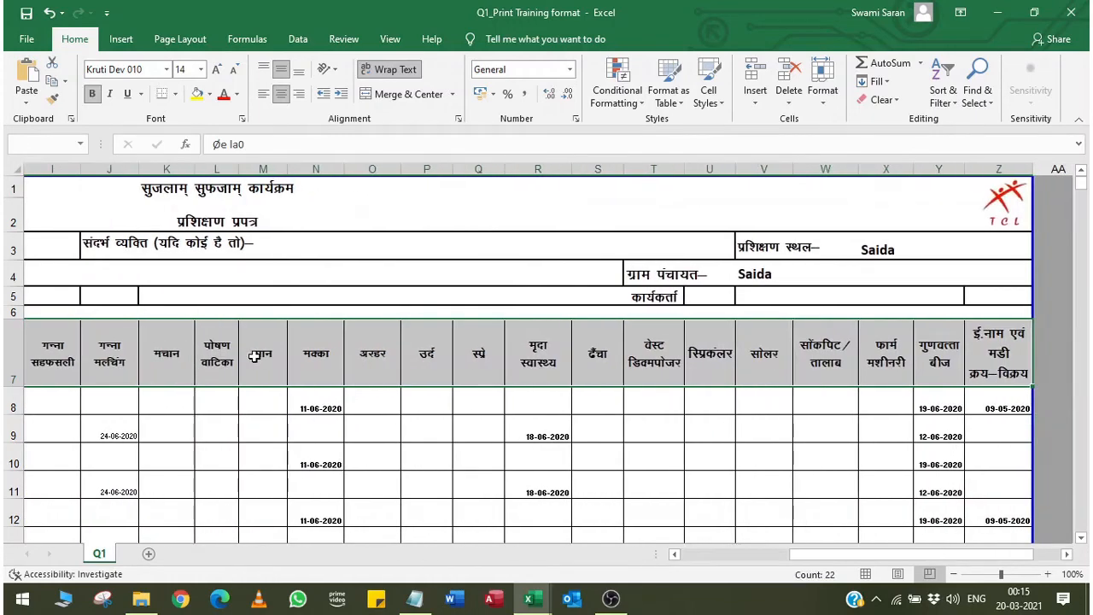
key(ctrl+shift+Down)
key(ctrl+c)
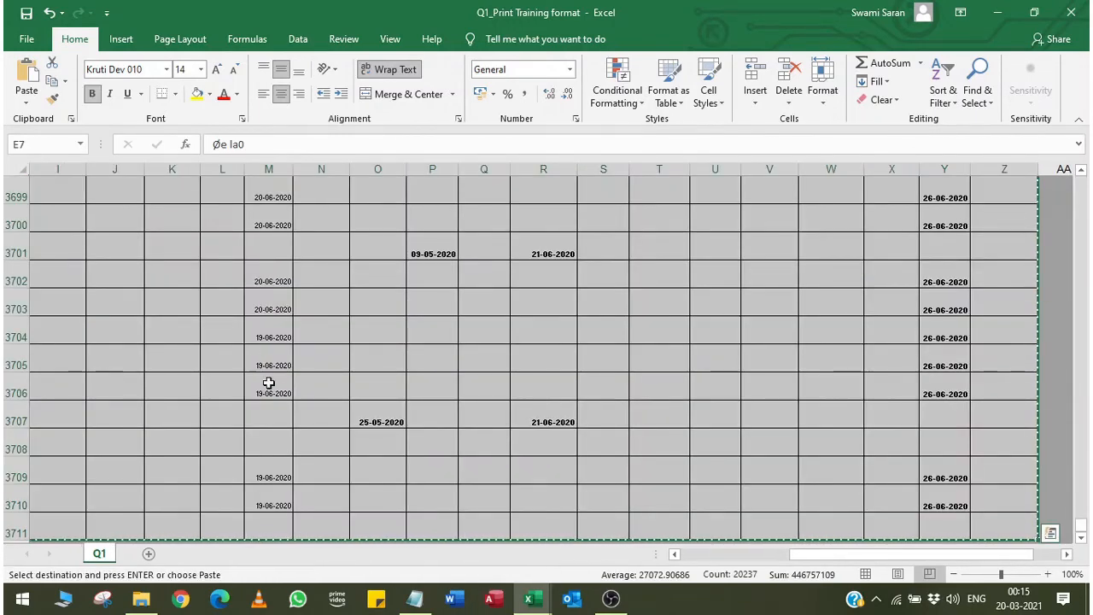
- Create a new blank workbook and paste the copied table at cell A1
click(15, 42)
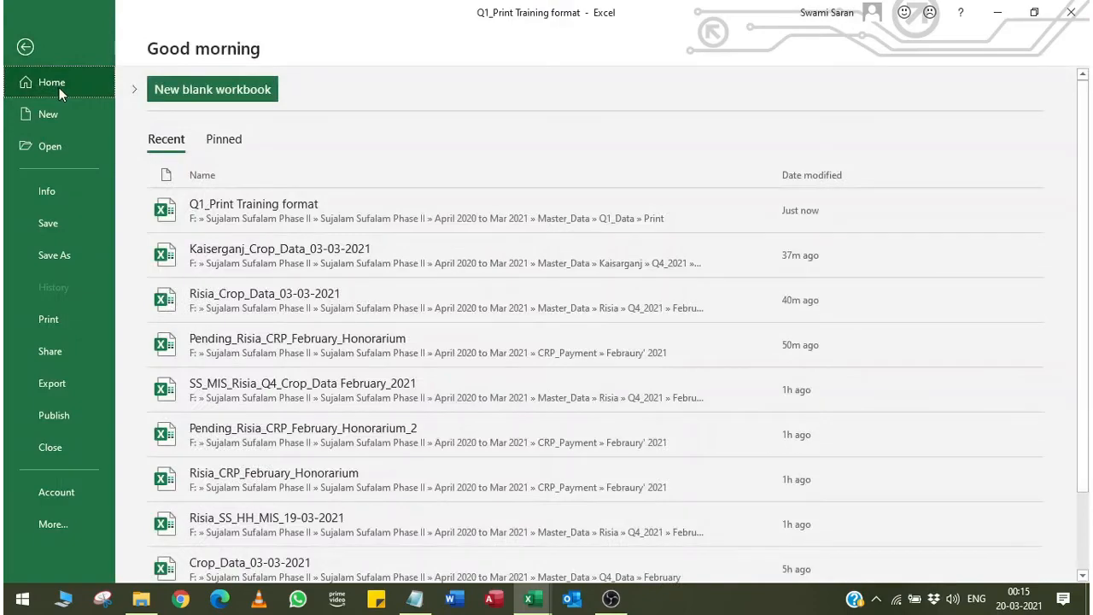
click(25, 117)
scroll(226, 140, down, 1)
scroll(226, 140, up, 1)
scroll(226, 140, down, 1)
scroll(226, 140, up, 1)
click(225, 140)
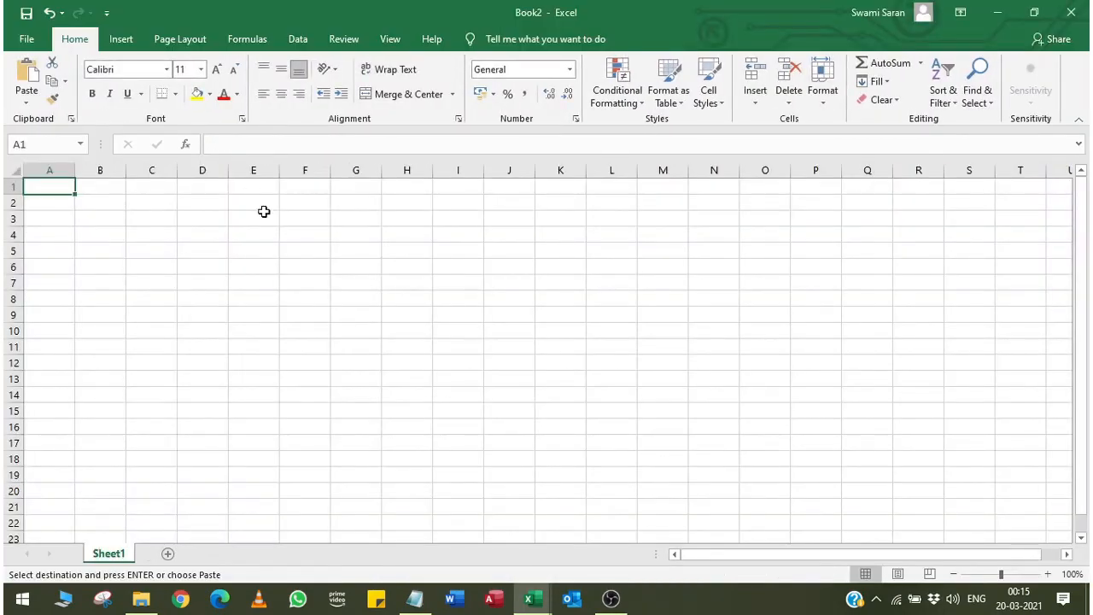
key(ctrl+v)
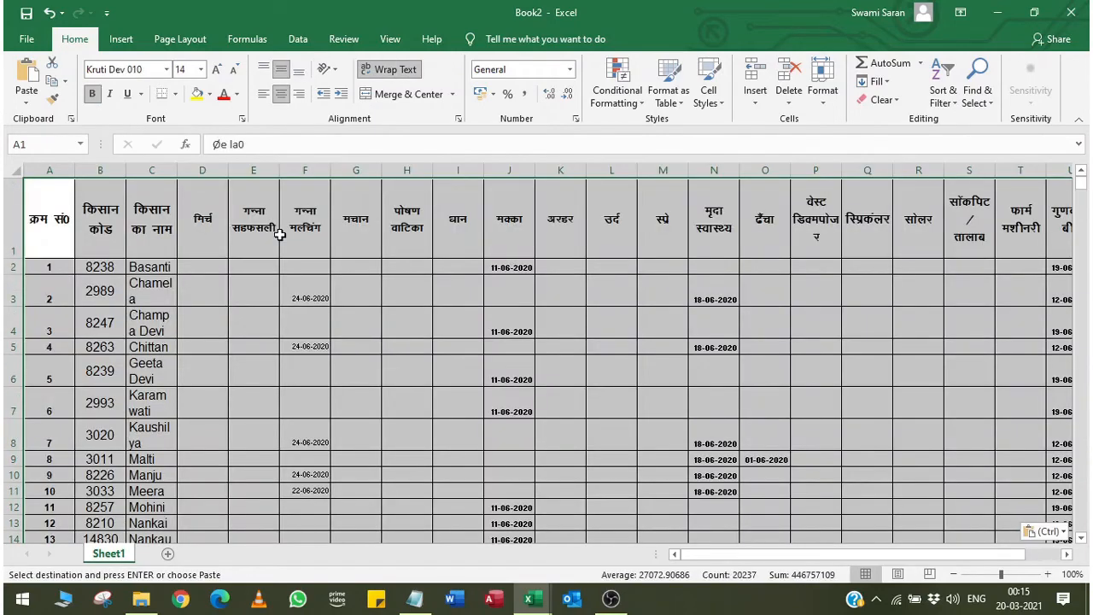
- Examine the extent of the pasted table by going to its last column and last row, and return to cell A1
click(190, 224)
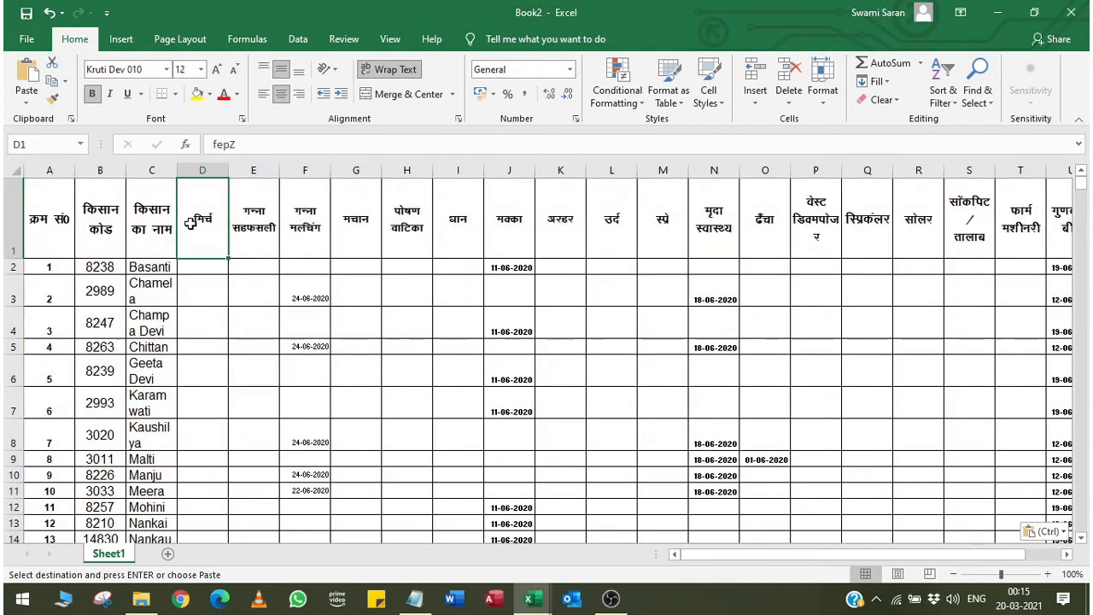
key(Right)
key(ctrl+Home)
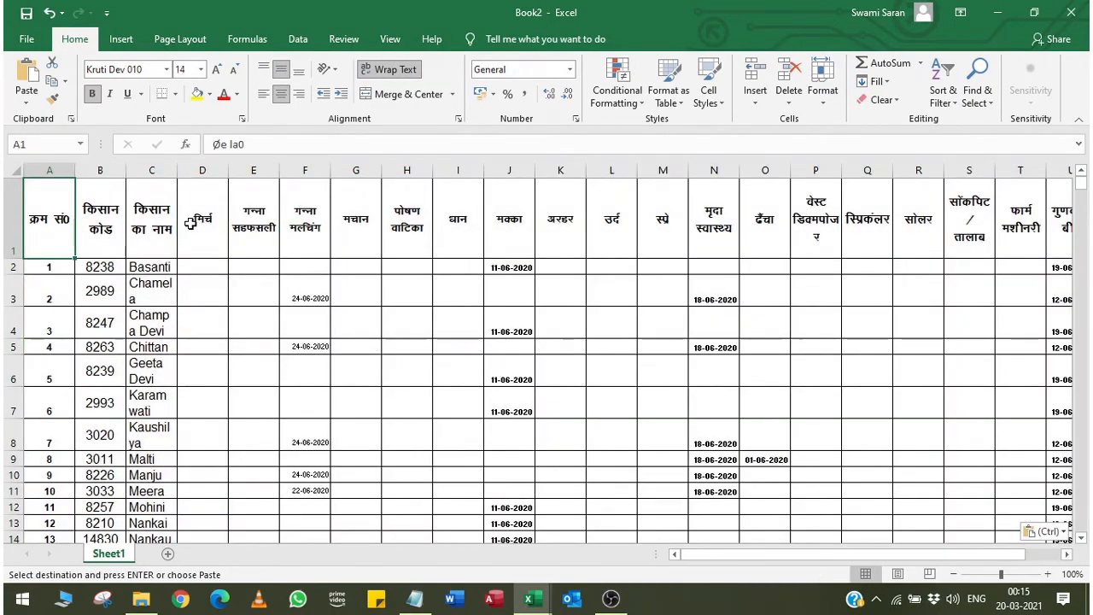
key(ctrl+Right)
key(Right)
key(Left)
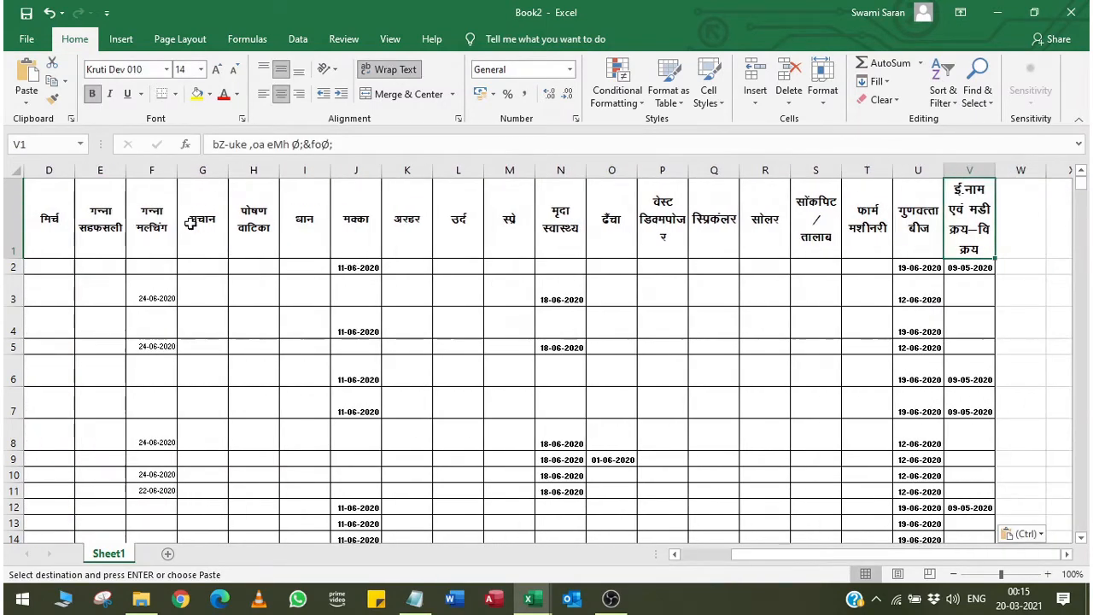
key(ctrl+shift+Left)
key(ctrl+v)
key(Right)
key(Left)
key(ctrl+shift+Left)
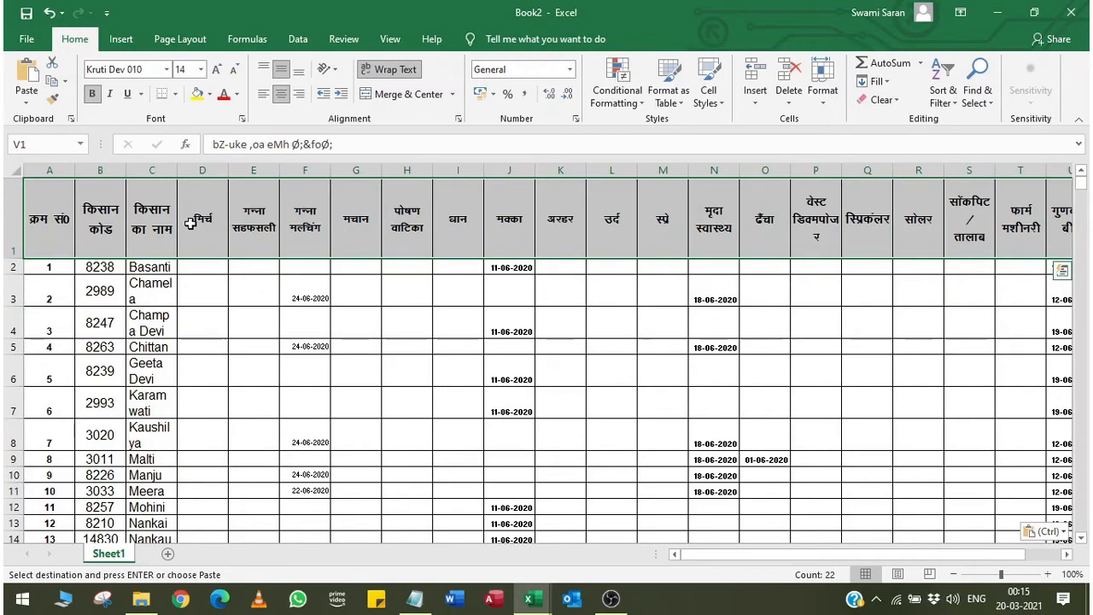
key(shift+Down)
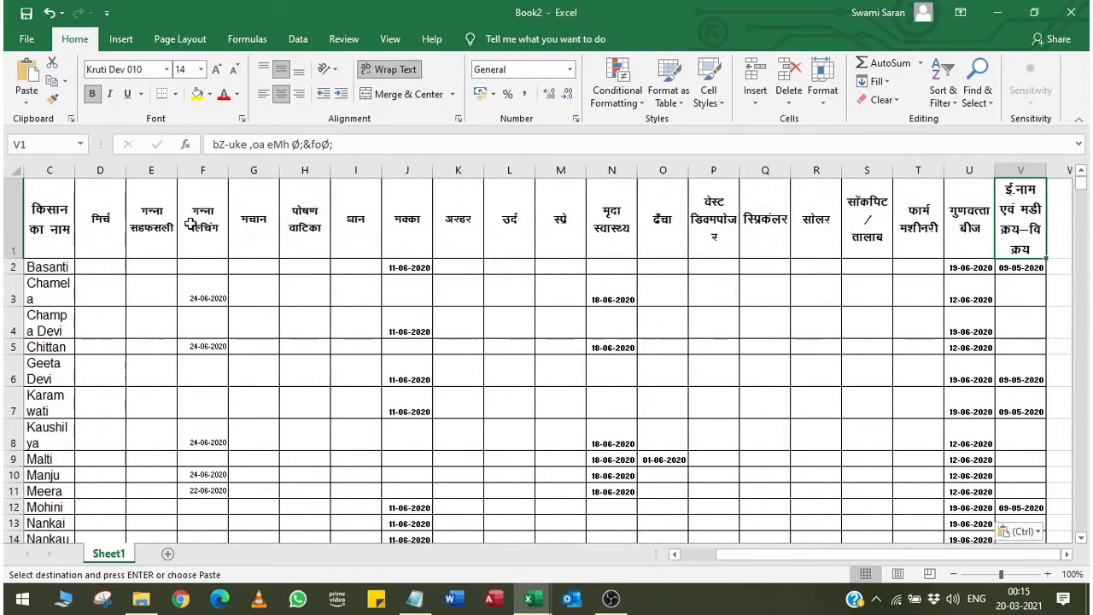
key(ctrl+Home)
key(ctrl+Down)
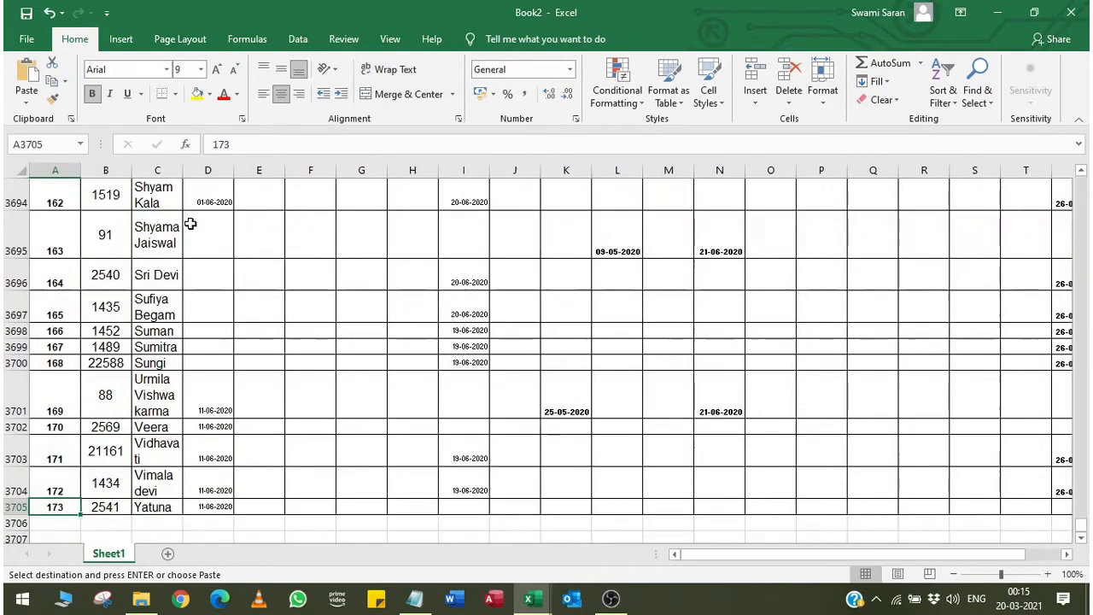
key(ctrl+Home)
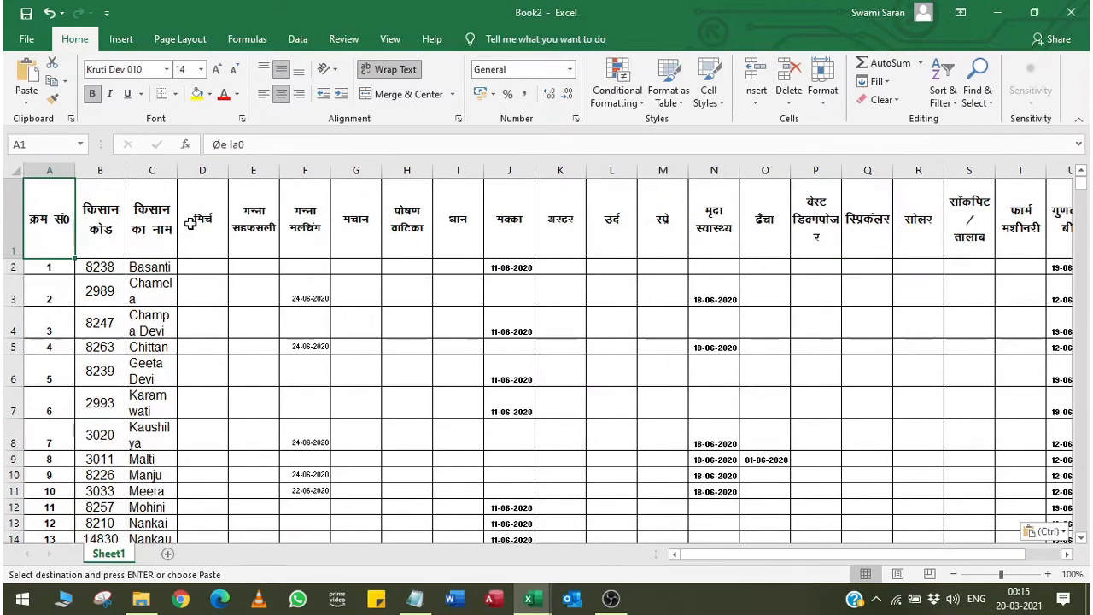
- Open Page Setup for the new workbook's sheet and leave it without changes
click(193, 38)
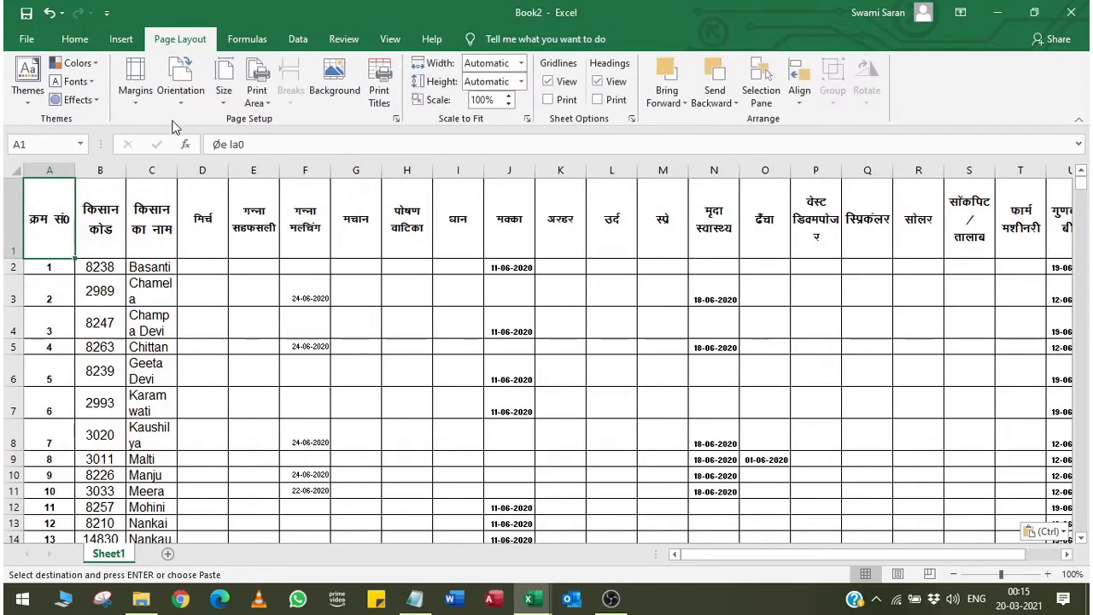
click(396, 119)
click(670, 69)
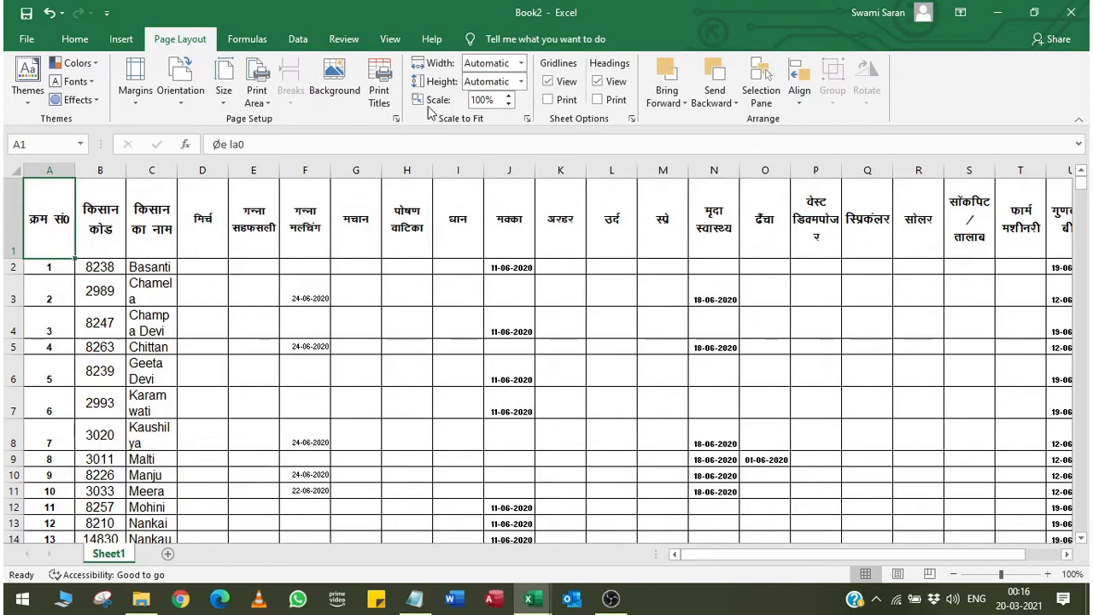
- Preview the new workbook's portrait printout, examine the first page at both zoom levels, and return to the sheet
click(396, 119)
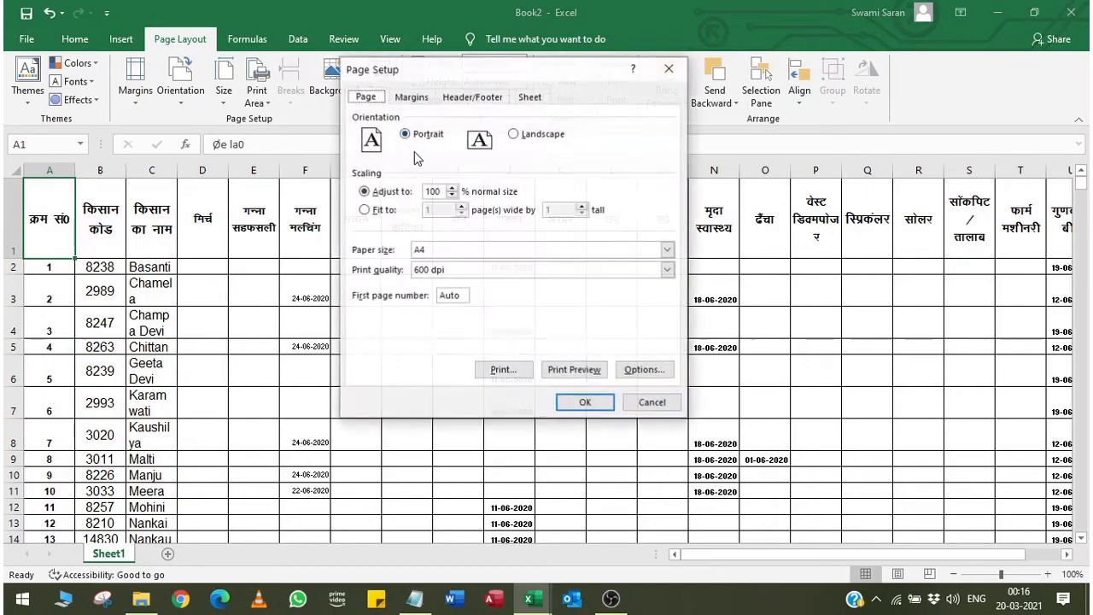
click(559, 370)
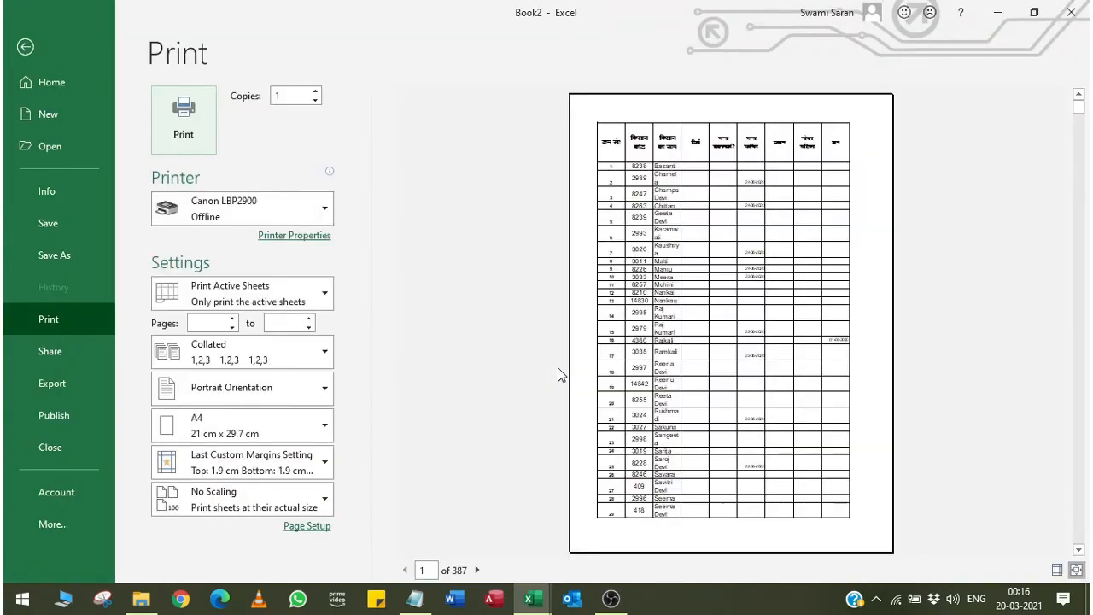
click(839, 155)
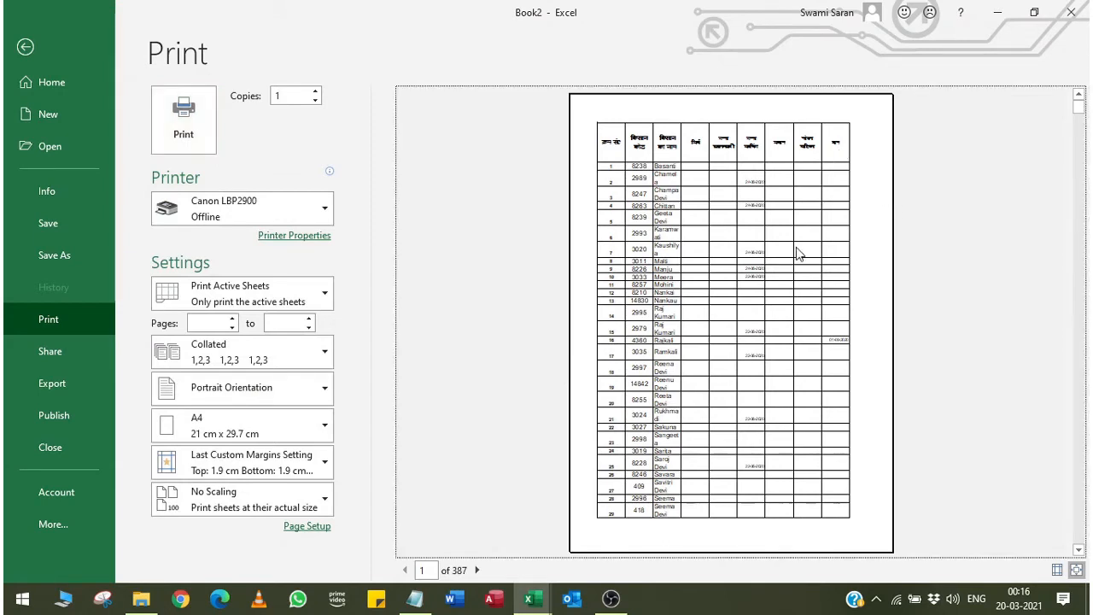
click(1076, 569)
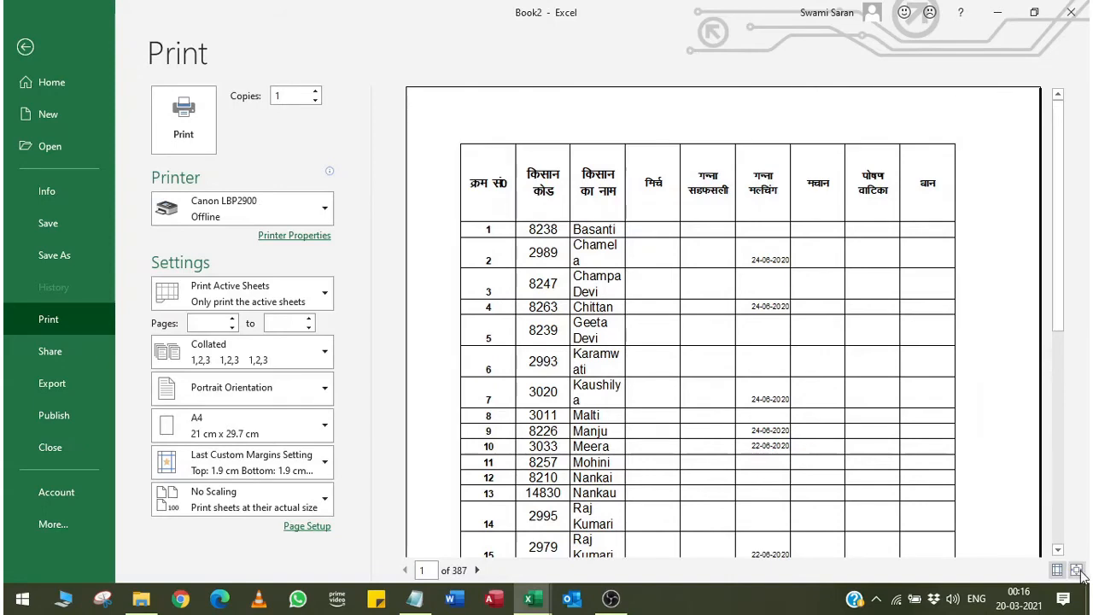
click(1076, 570)
click(1076, 569)
click(1077, 569)
click(1077, 571)
click(1076, 570)
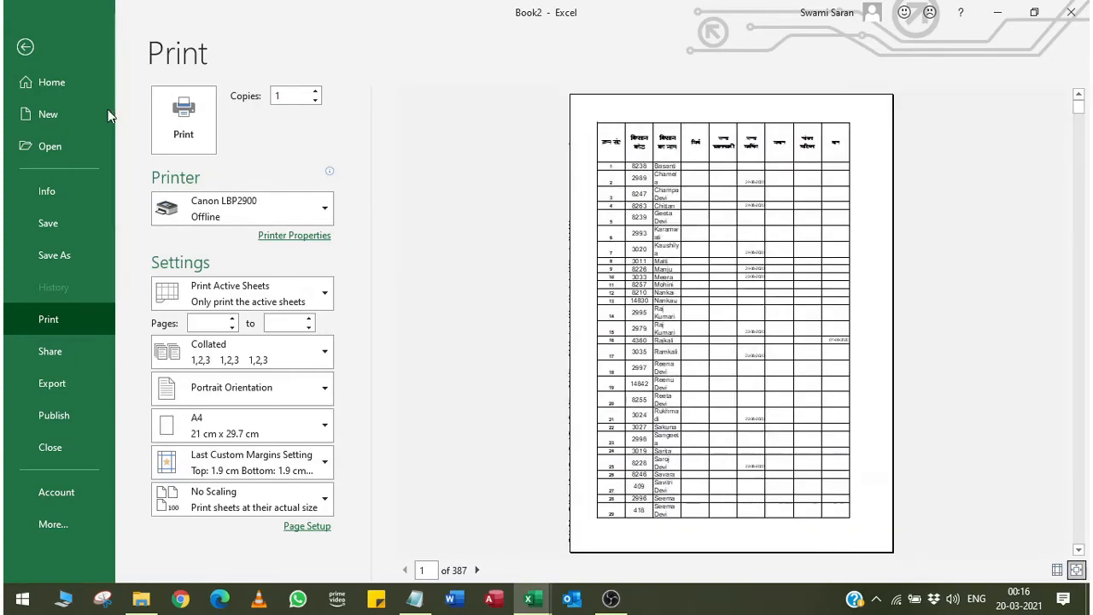
click(27, 49)
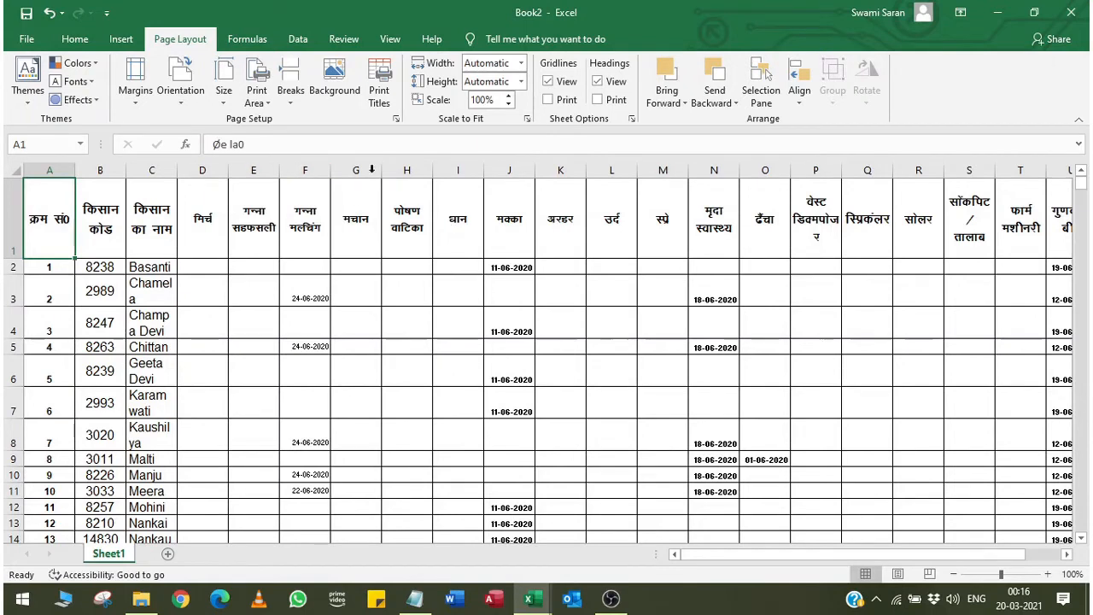
- Change the sheet's orientation to Landscape, check the print preview, and return to the sheet
click(181, 107)
click(193, 163)
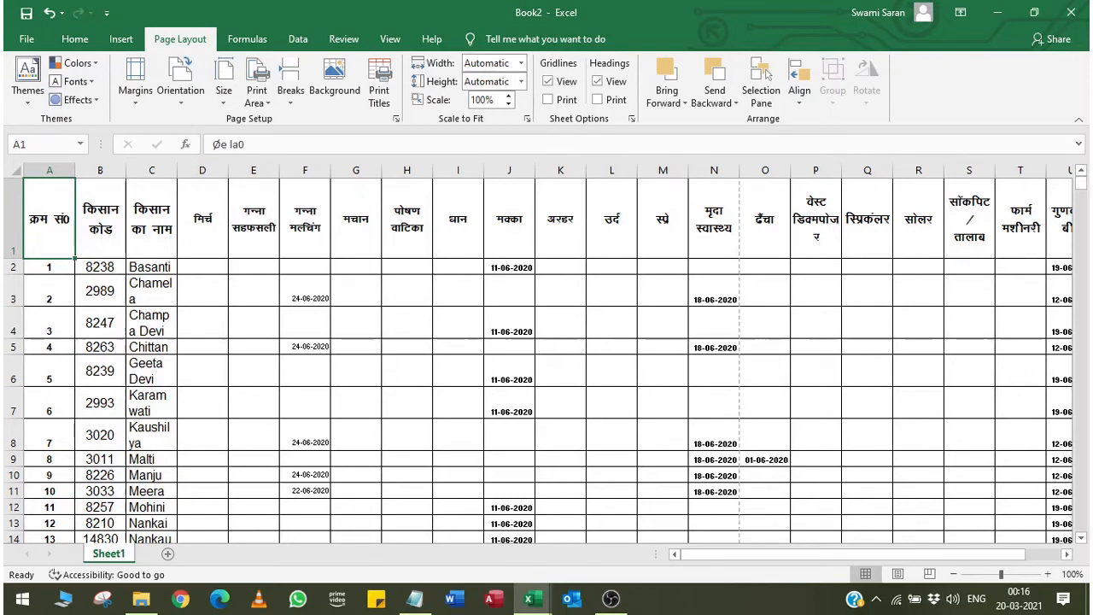
click(396, 118)
click(566, 374)
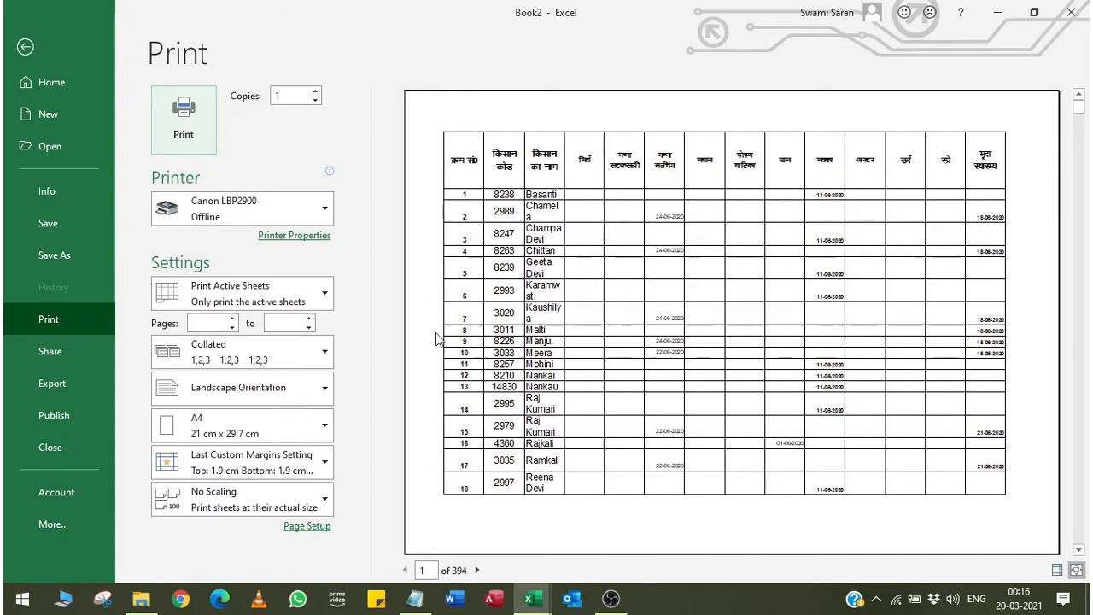
click(25, 47)
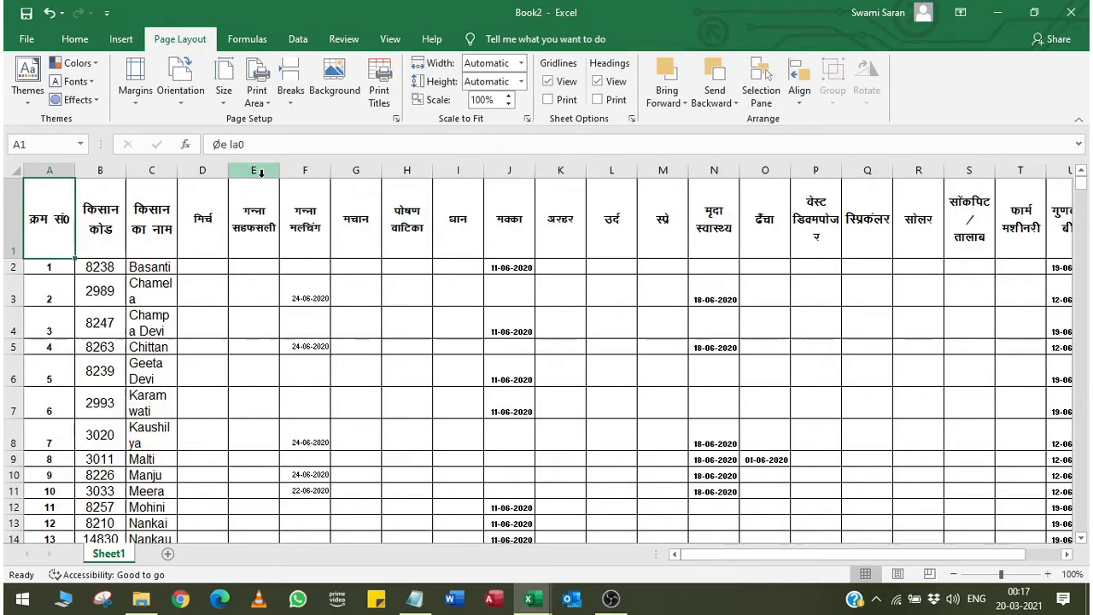
- Narrow columns D, F to I and K to M so more of the table fits on the page width
drag(224, 171, 427, 171)
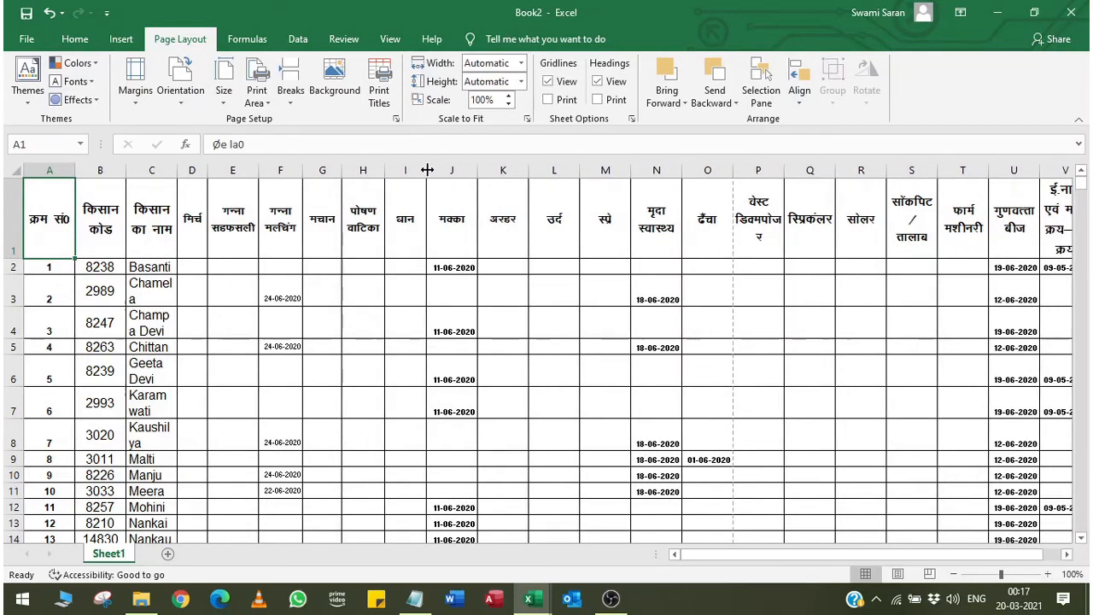
drag(525, 170, 713, 172)
- Examine the header cells beyond the page break from P1 towards the last columns, and go back to cell L1
click(732, 250)
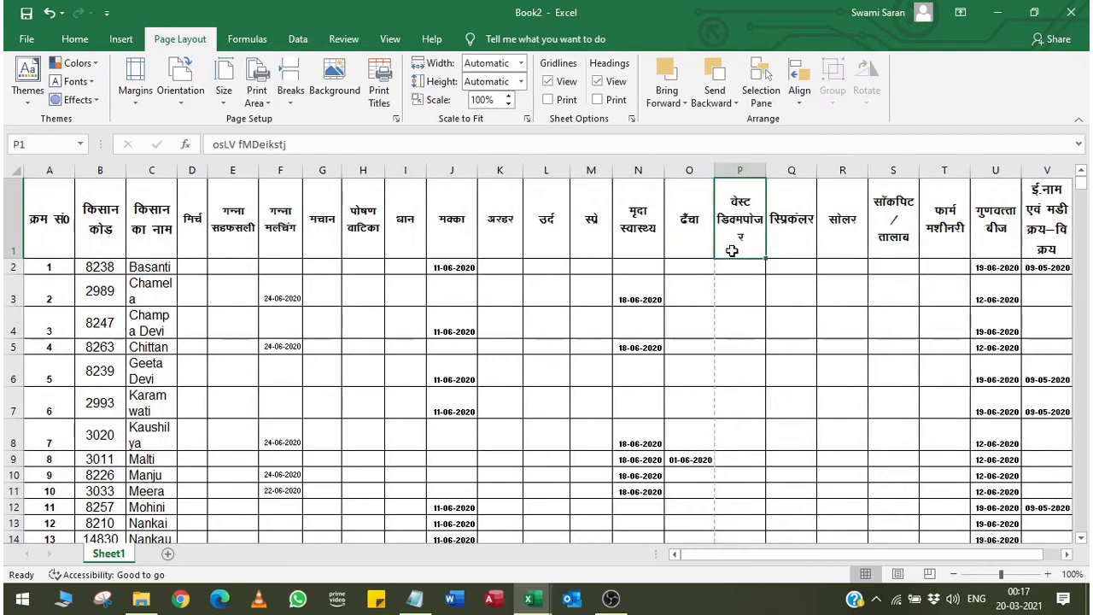
key(Right)
key(Right)
key(Right)
key(Right)
key(Right)
key(Right)
key(Left)
key(Left)
key(Left)
key(Left)
key(Left)
key(Left)
key(Left)
key(Left)
key(Left)
key(Left)
key(Left)
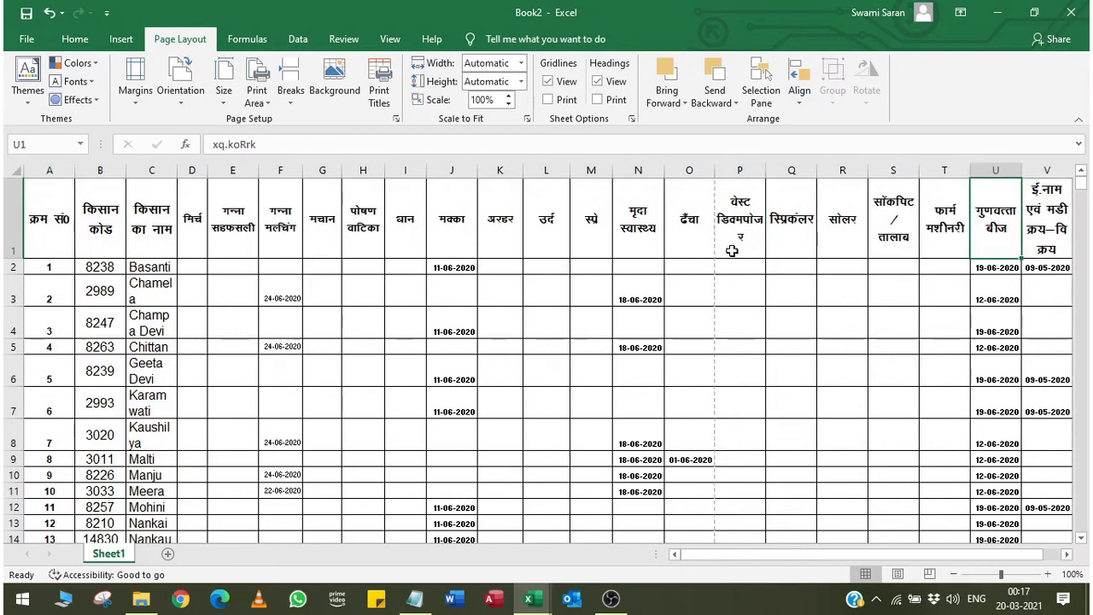
key(Right)
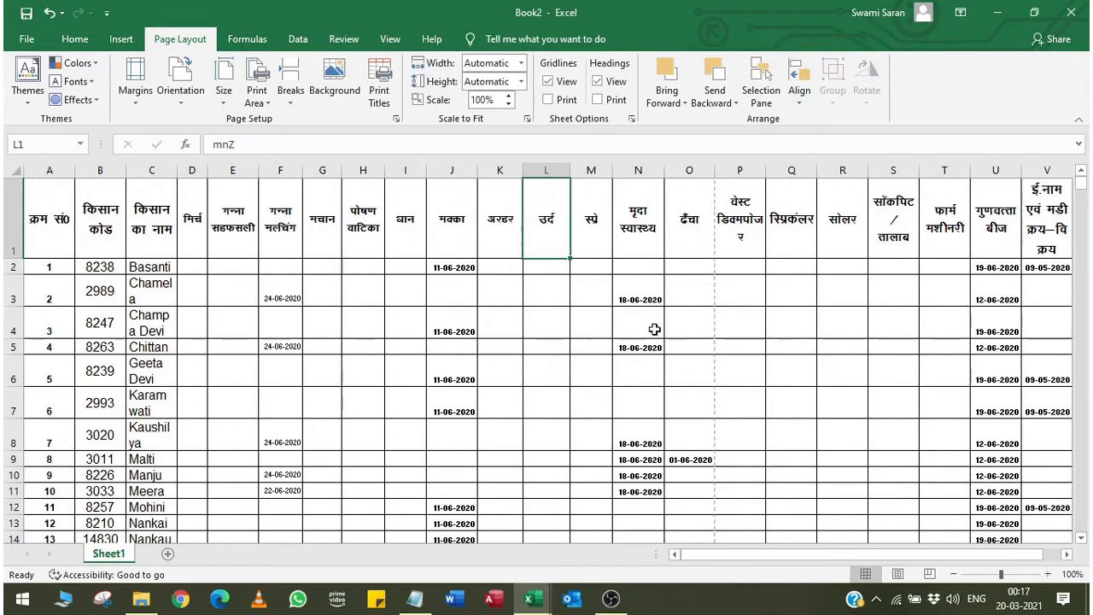
- Check the print preview of the landscape page with the narrowed columns and return to the sheet
click(395, 119)
click(594, 370)
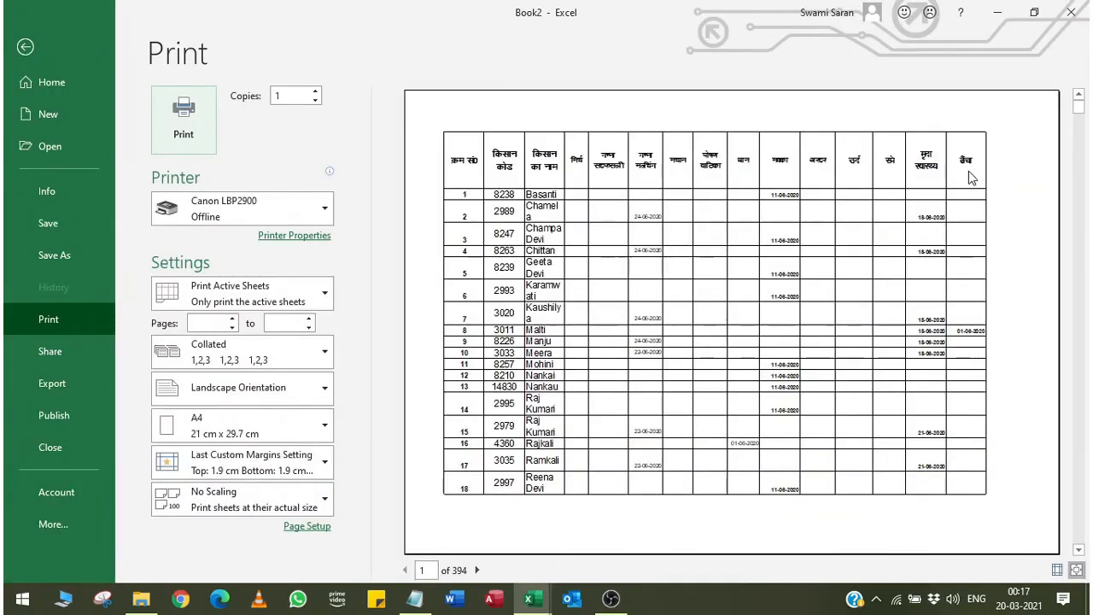
click(26, 47)
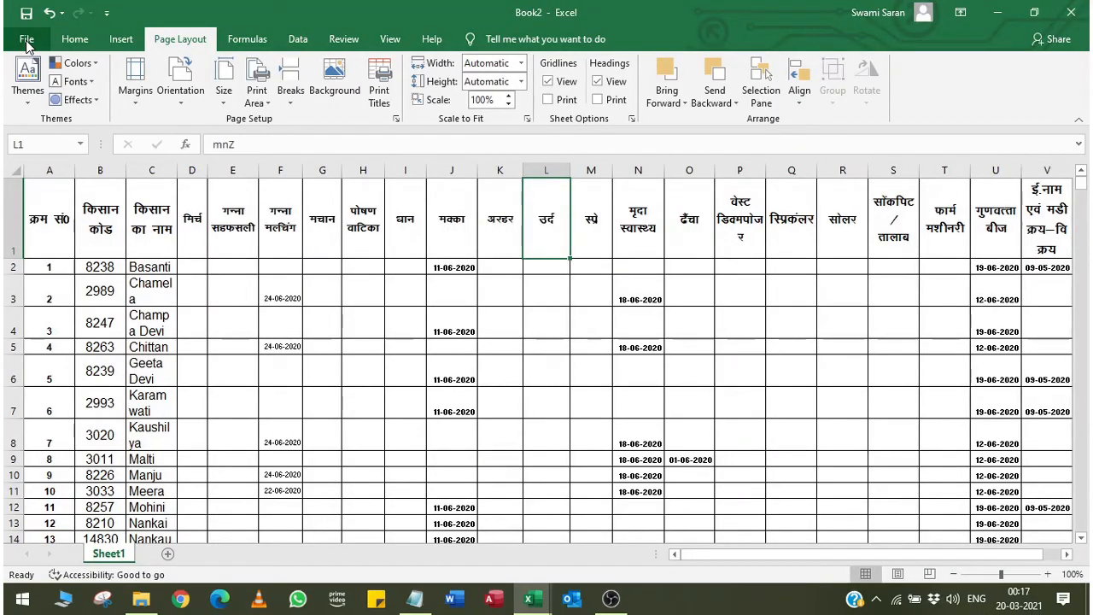
- Select the whole table from cell A1 across to column V and down to row 3705
key(Left)
key(Left)
key(Left)
key(Left)
key(Left)
key(Left)
key(Left)
key(Left)
key(Left)
key(Left)
key(Left)
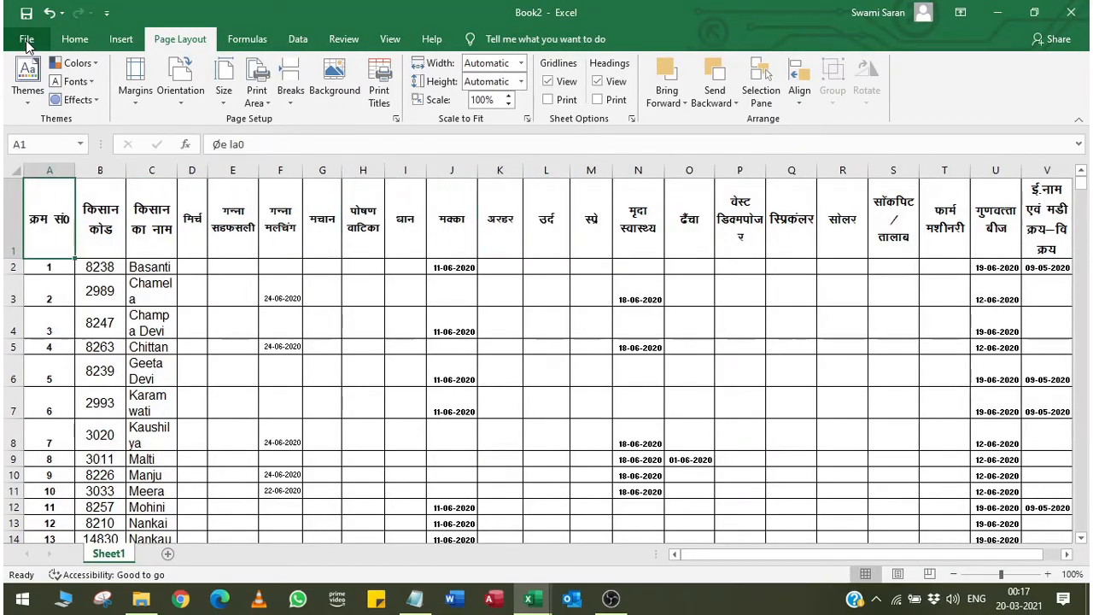
key(ctrl+shift+Right)
key(ctrl+shift+Down)
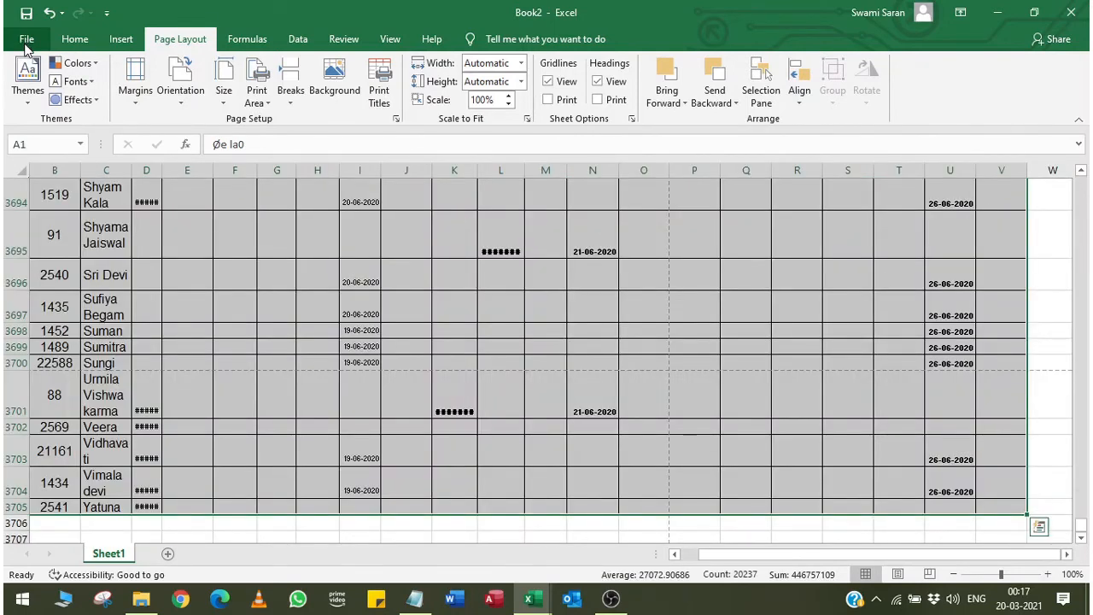
- Autofit columns D, L and K so their dates display in full
double_click(162, 170)
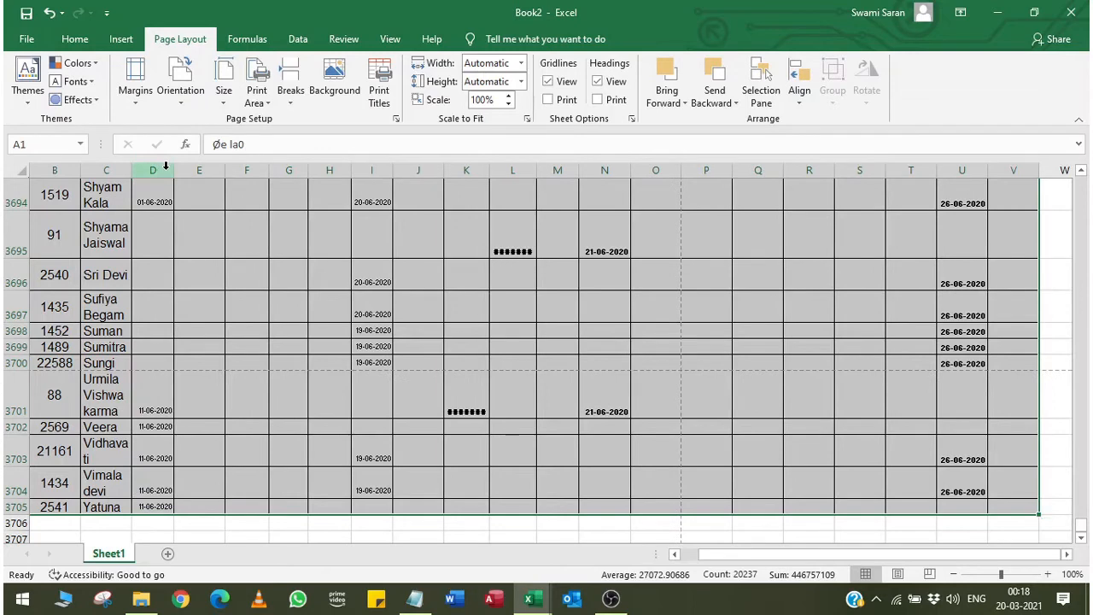
double_click(536, 171)
double_click(489, 170)
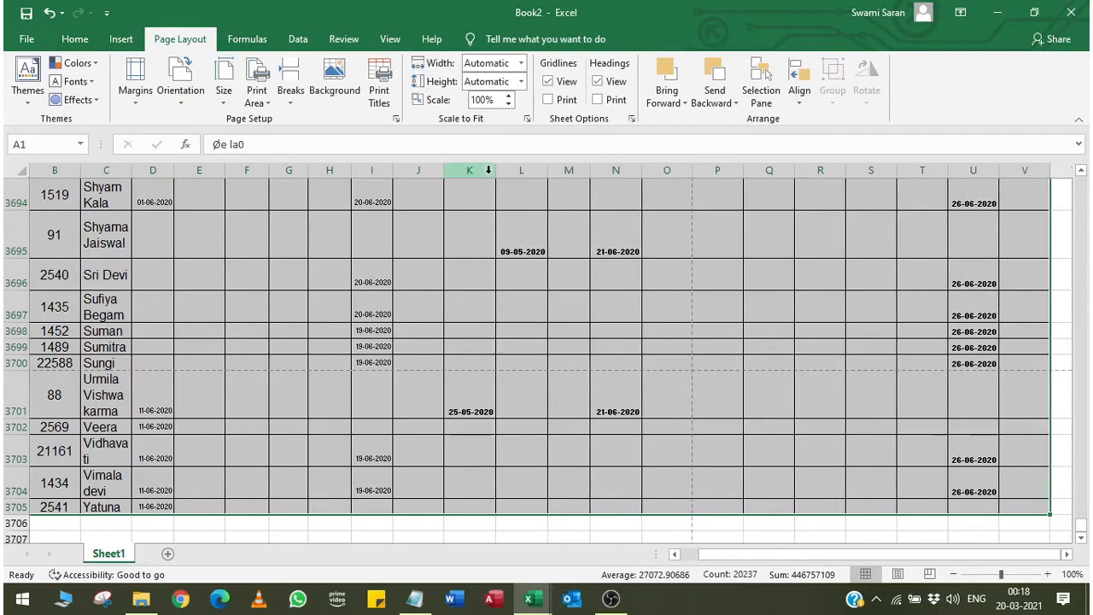
- Set the selected table as the sheet's print area
click(258, 95)
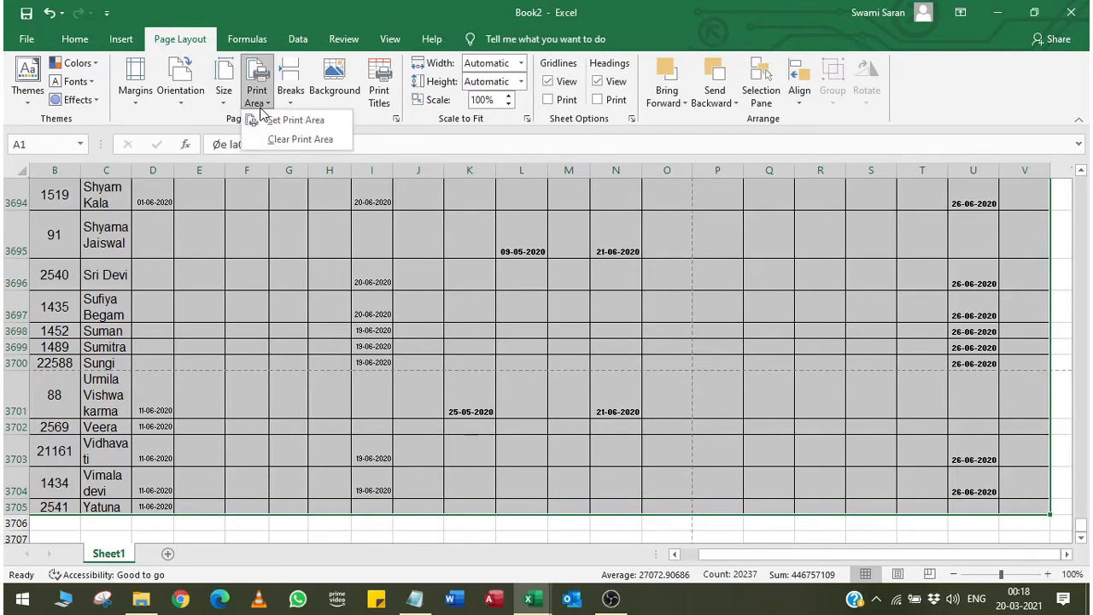
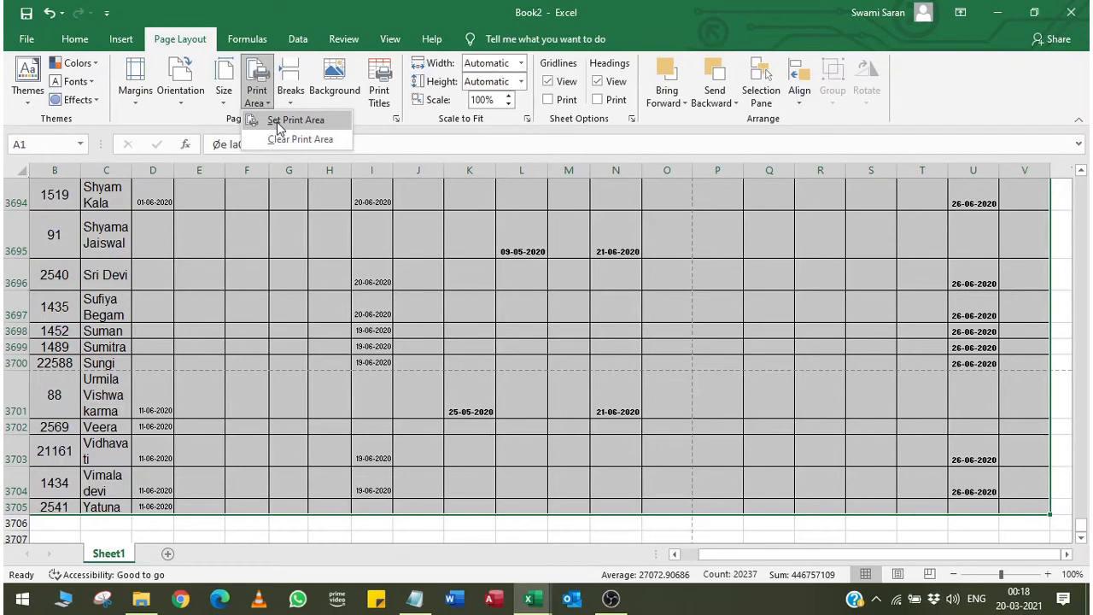
click(279, 124)
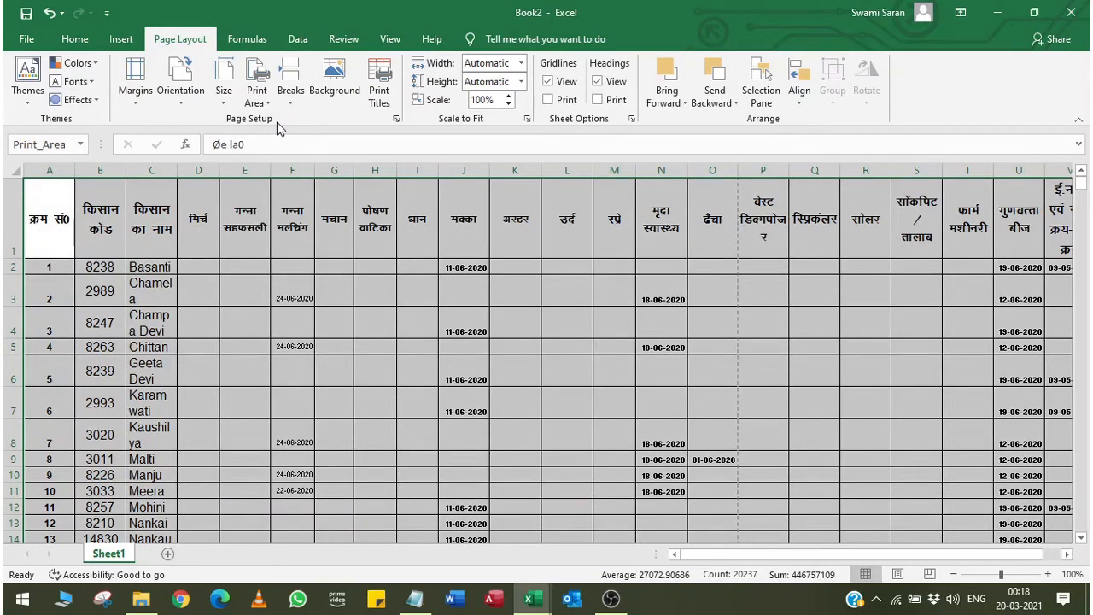
- Reduce the page scaling to 90% of normal size and open the print preview
click(396, 120)
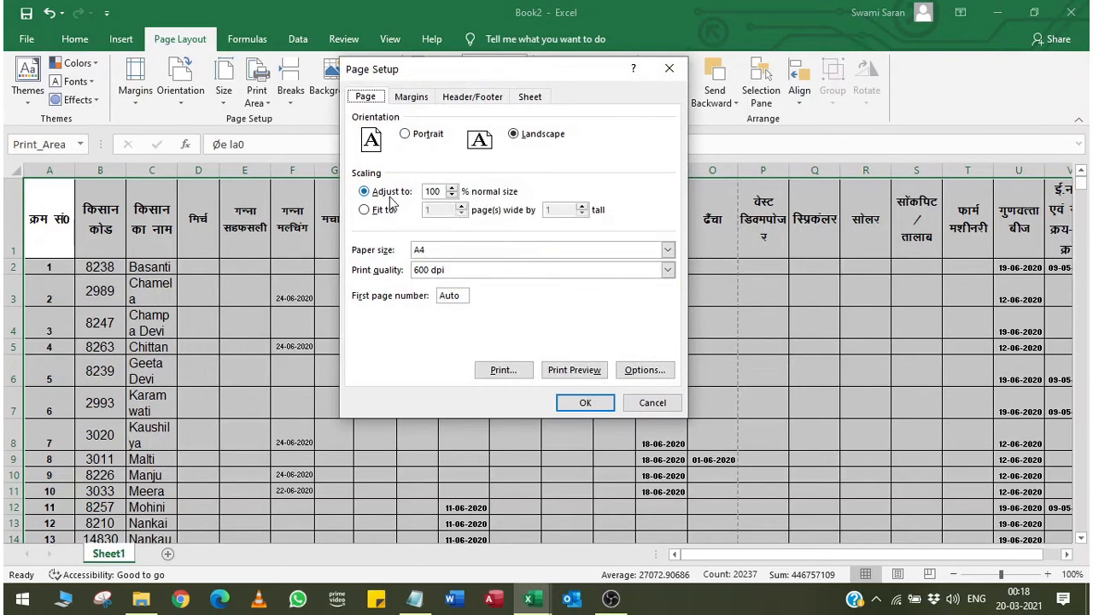
click(455, 197)
click(572, 370)
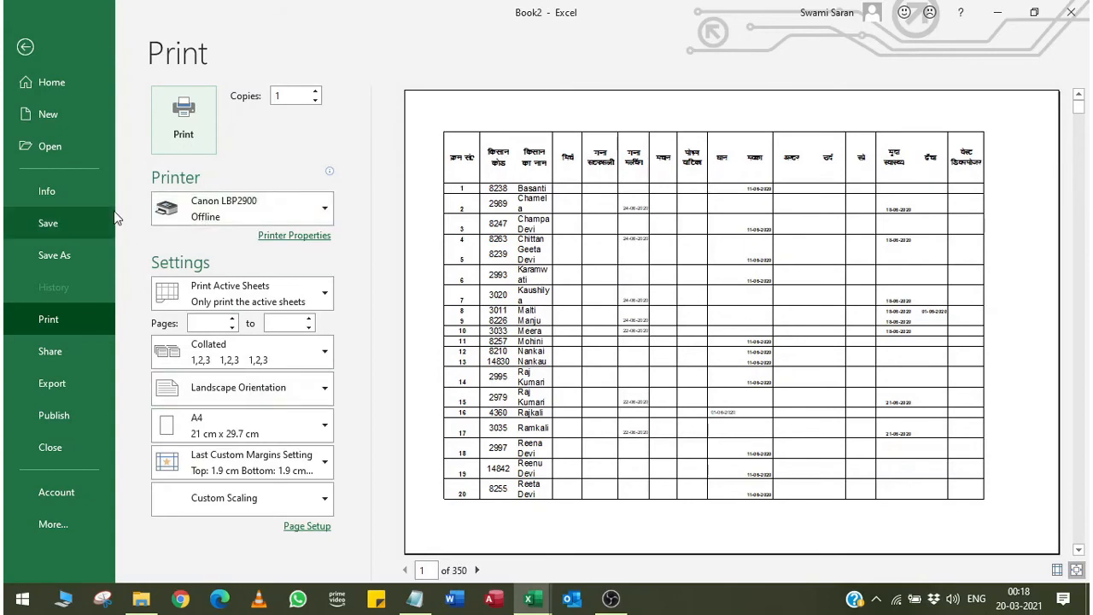
- Reduce the page scaling to 85% and inspect the last columns on the enlarged first preview page
click(295, 527)
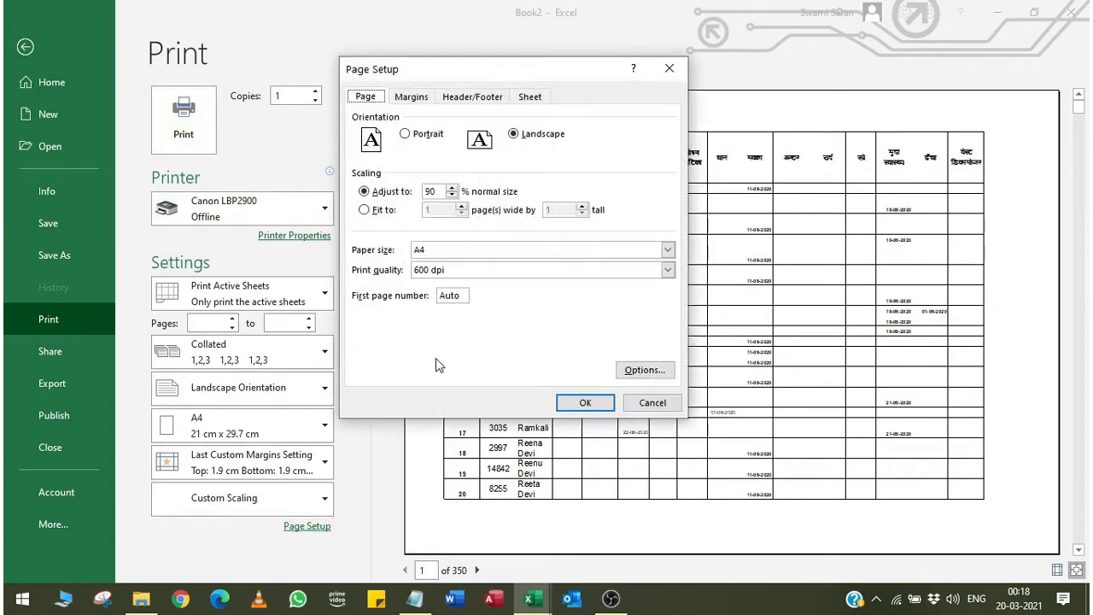
click(453, 196)
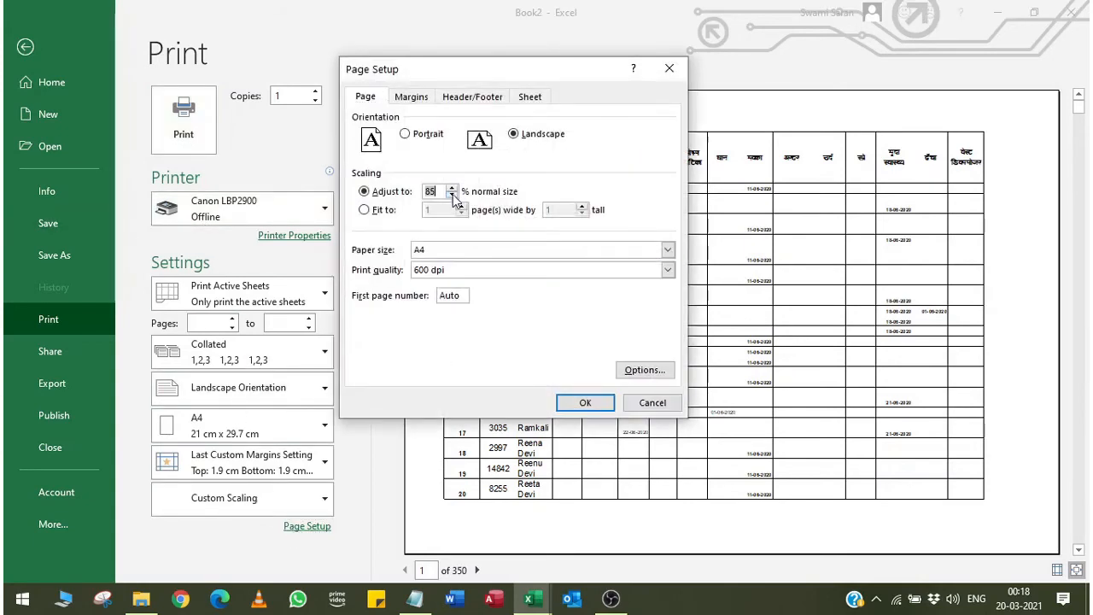
click(585, 404)
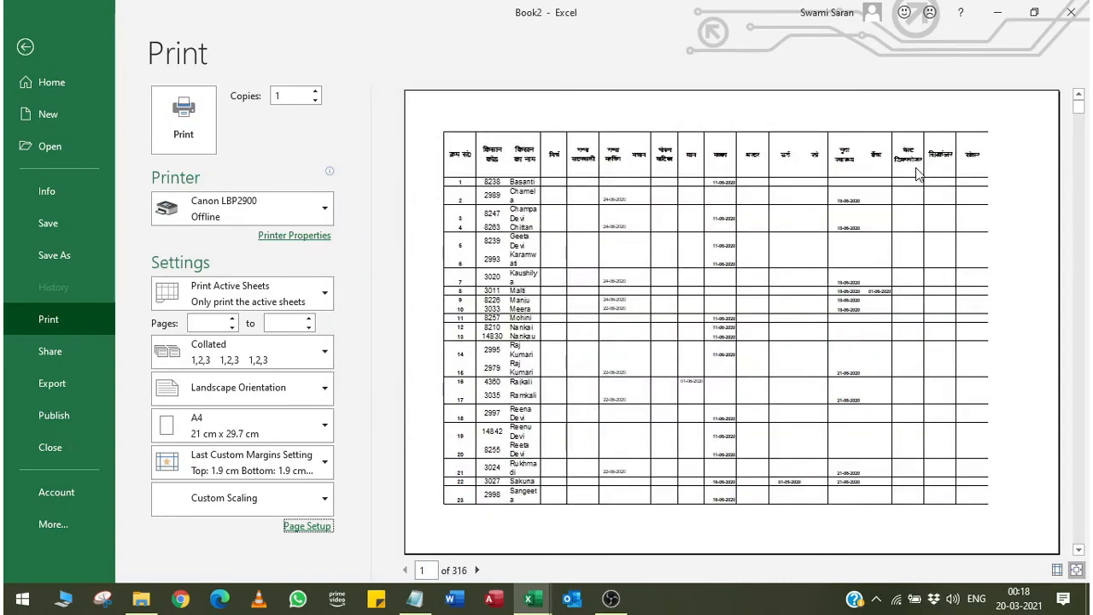
click(1077, 571)
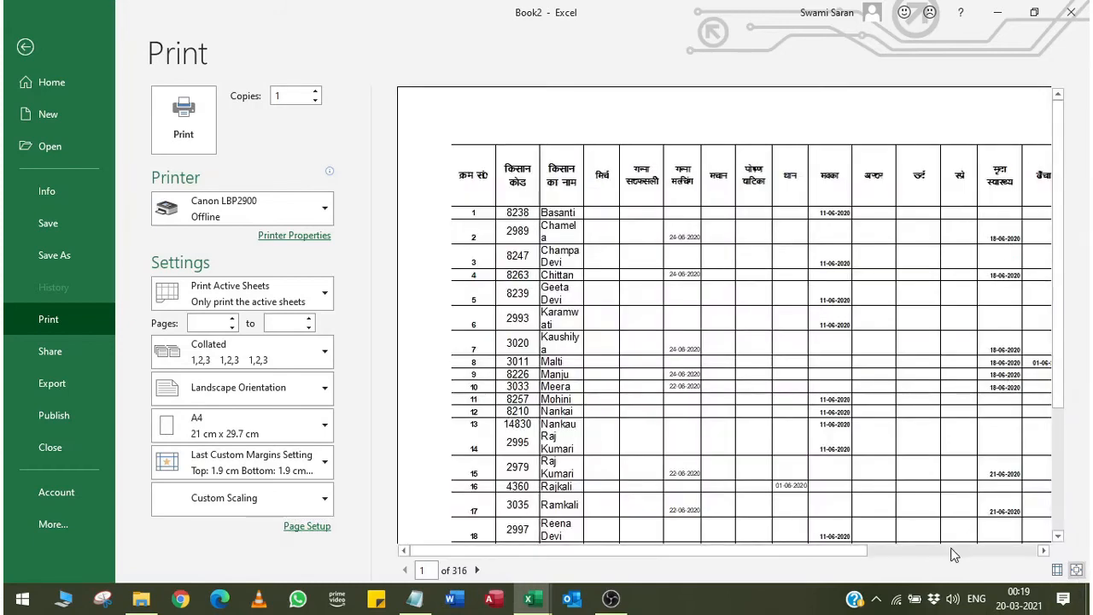
click(954, 555)
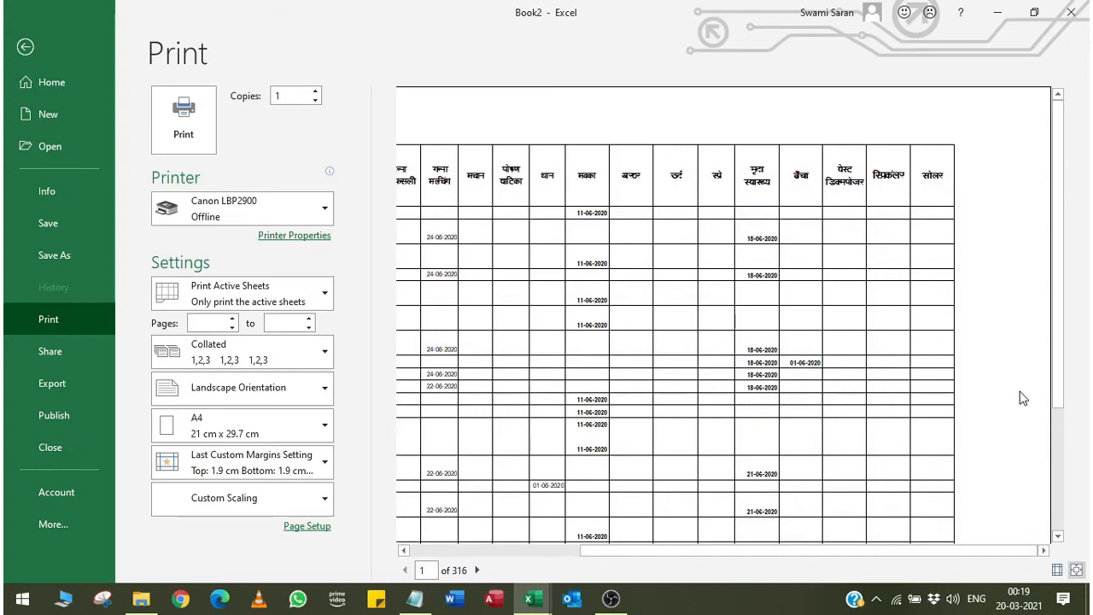
- Reduce the page scaling to 70% of normal size and apply it to the preview
click(301, 526)
click(452, 195)
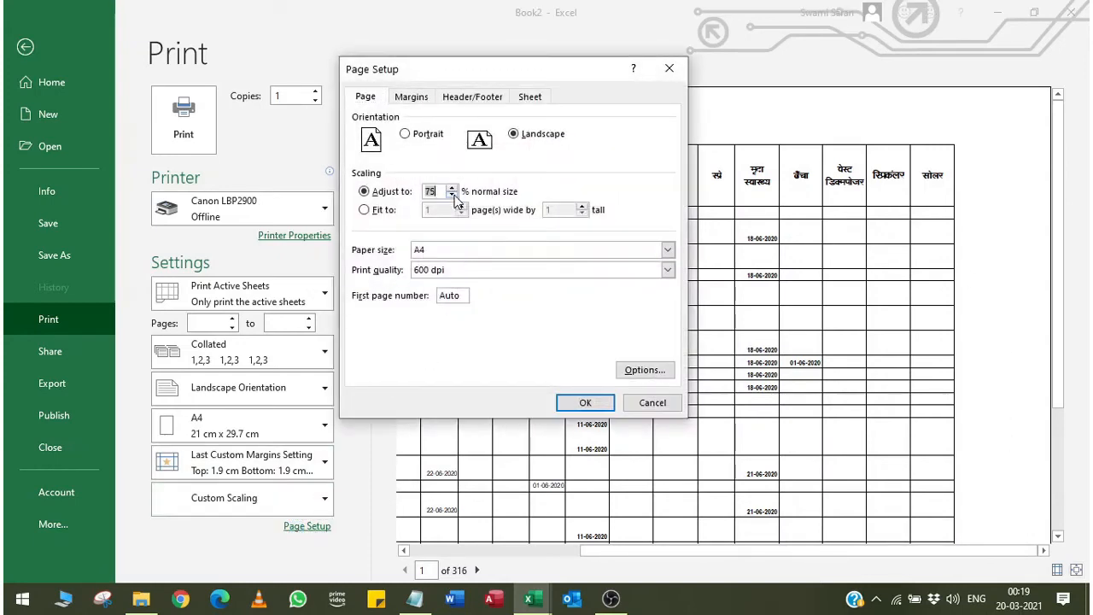
click(581, 404)
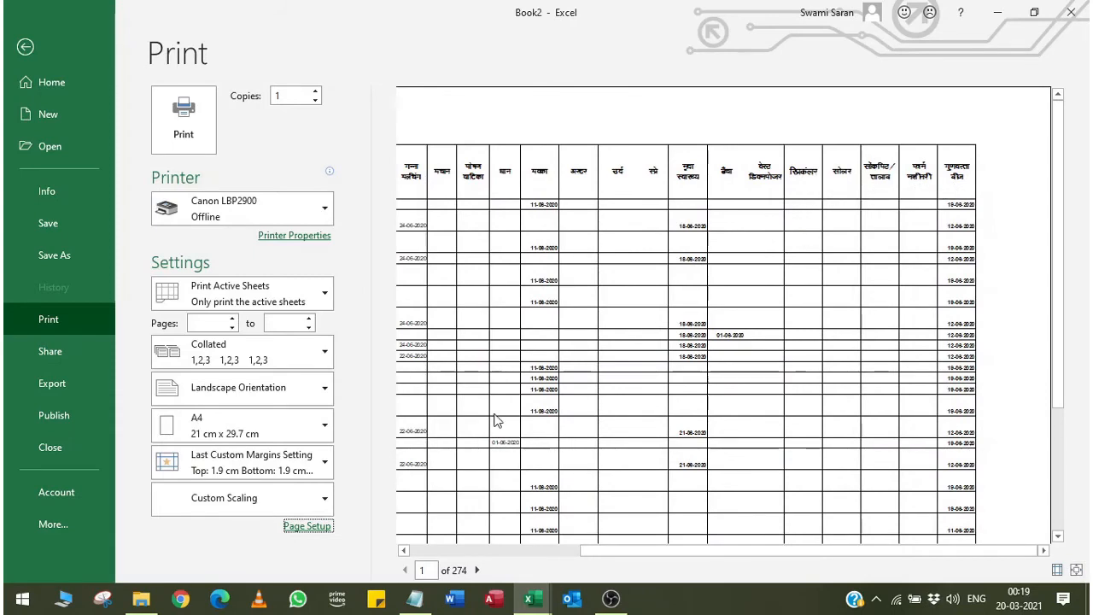
- Set the page scaling to 65% so all columns fit on one page width, and return to the sheet
click(320, 526)
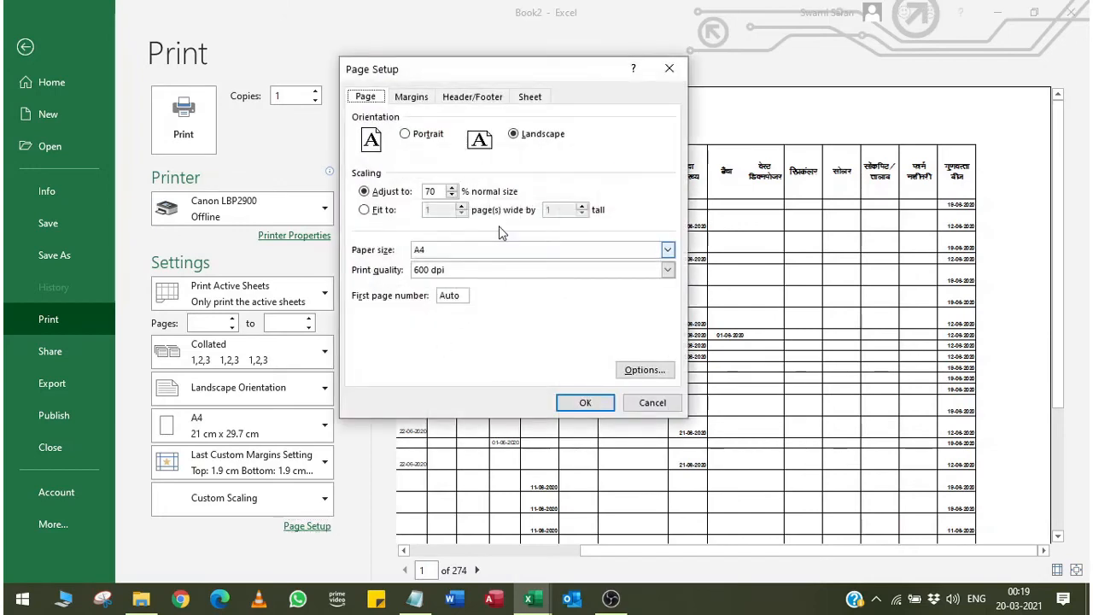
click(452, 196)
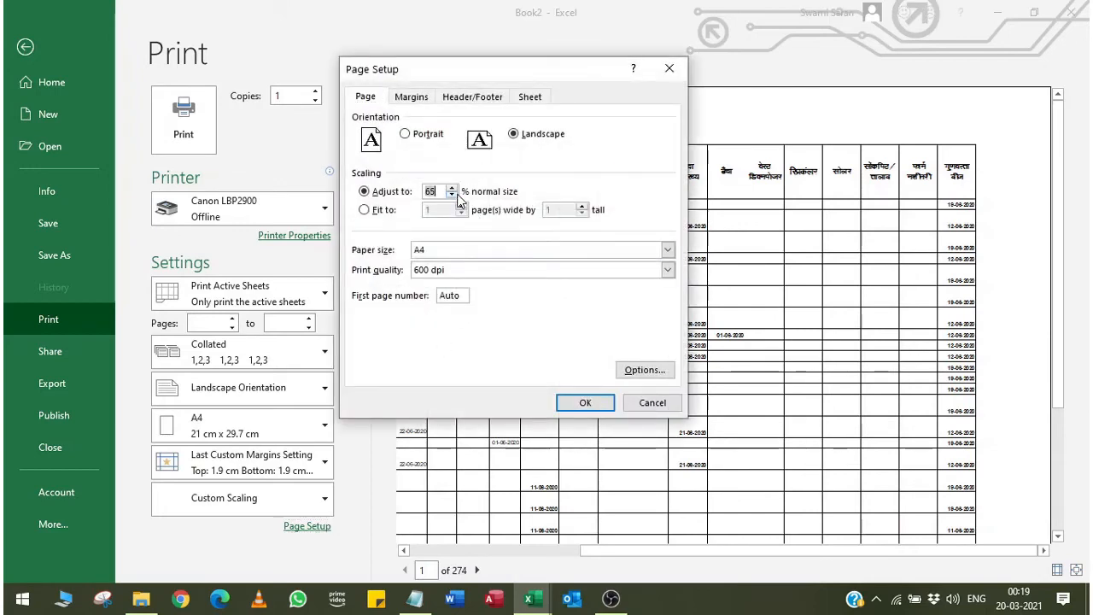
click(569, 405)
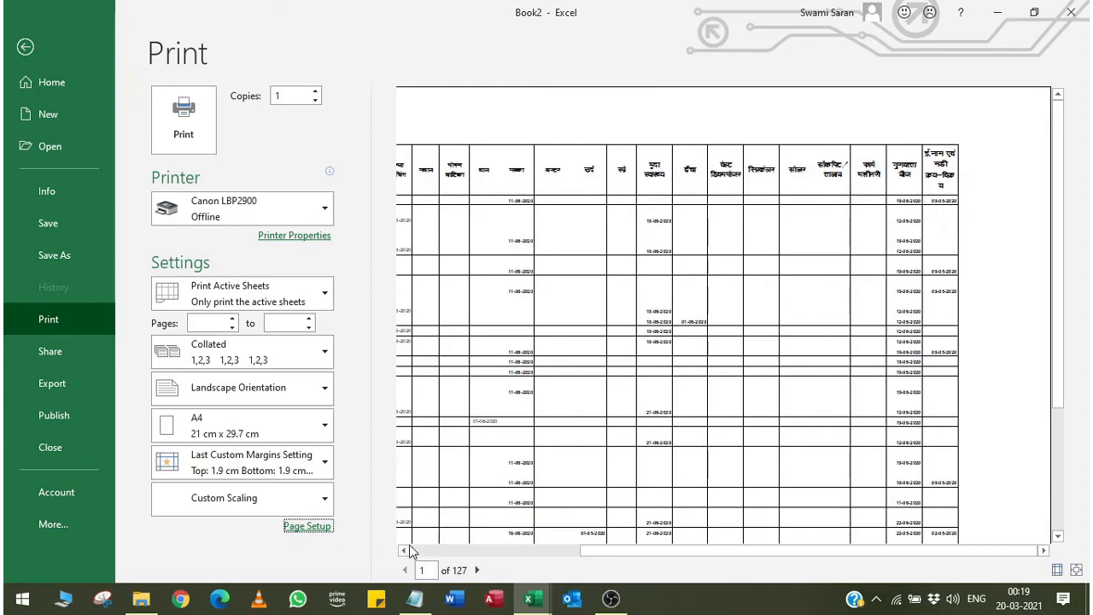
click(26, 47)
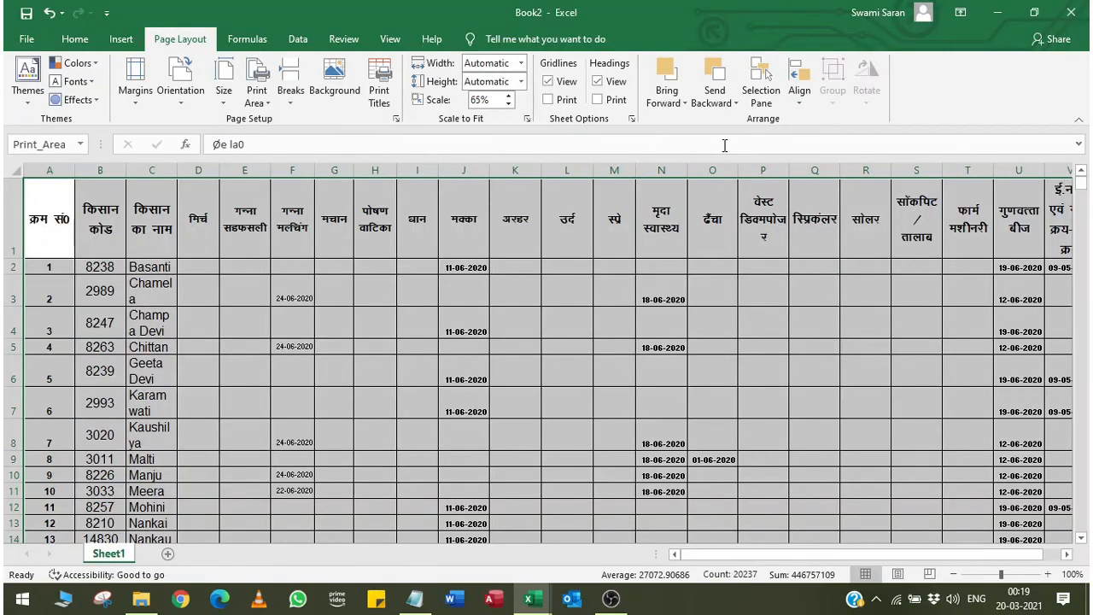
- Check the header row around the table's last column, V, to see where the table ends
click(892, 247)
key(Right)
key(Right)
key(Right)
key(Right)
key(Right)
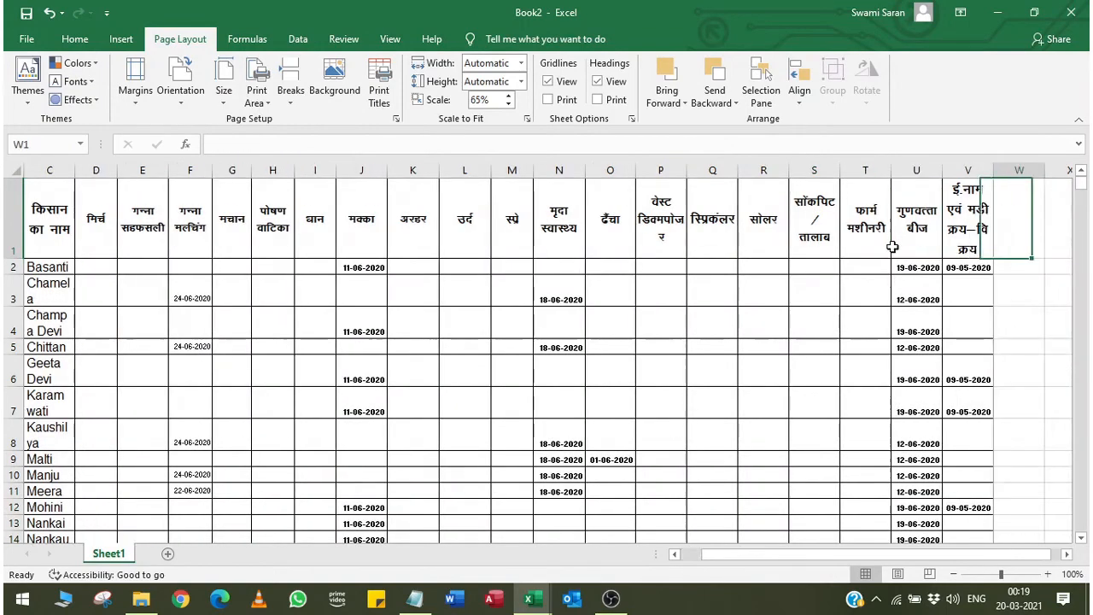
click(892, 247)
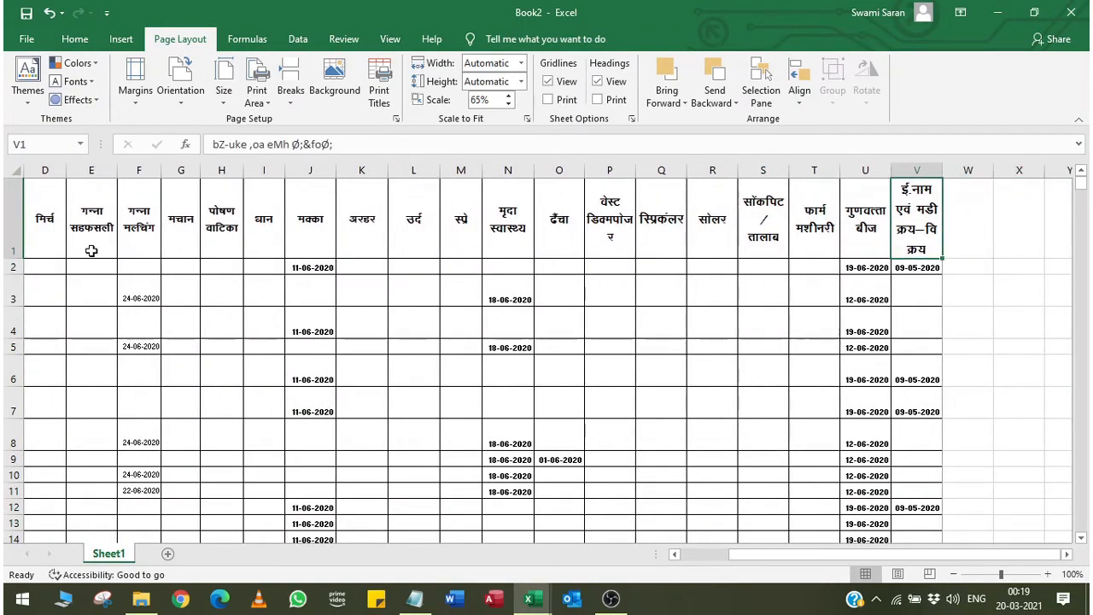
- Set the page scaling to 100% of normal size and inspect the last columns on the first preview page
click(395, 119)
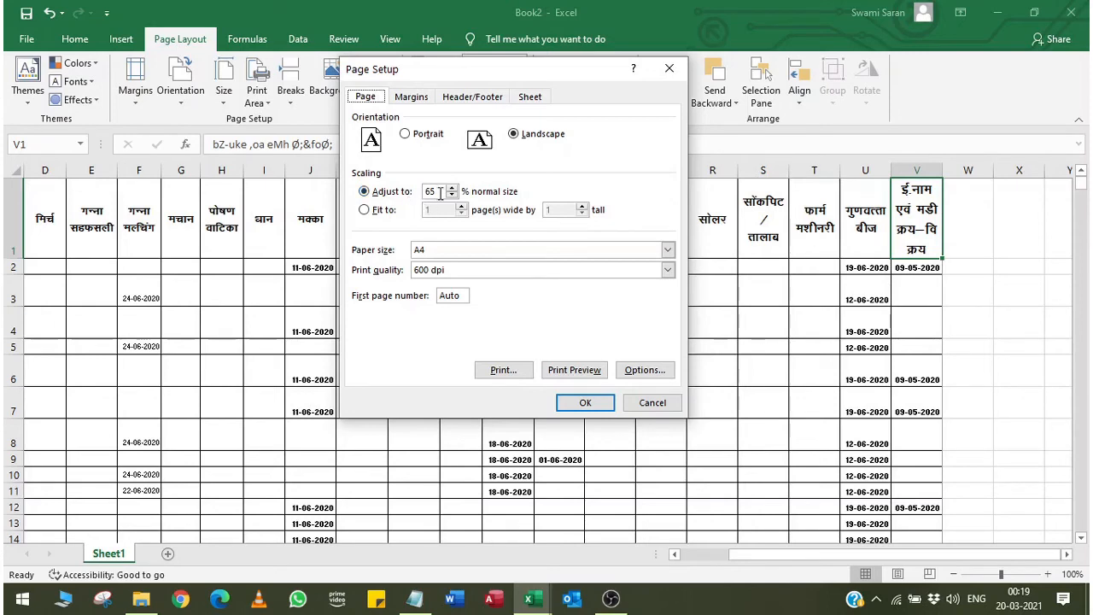
drag(440, 193, 418, 198)
click(572, 373)
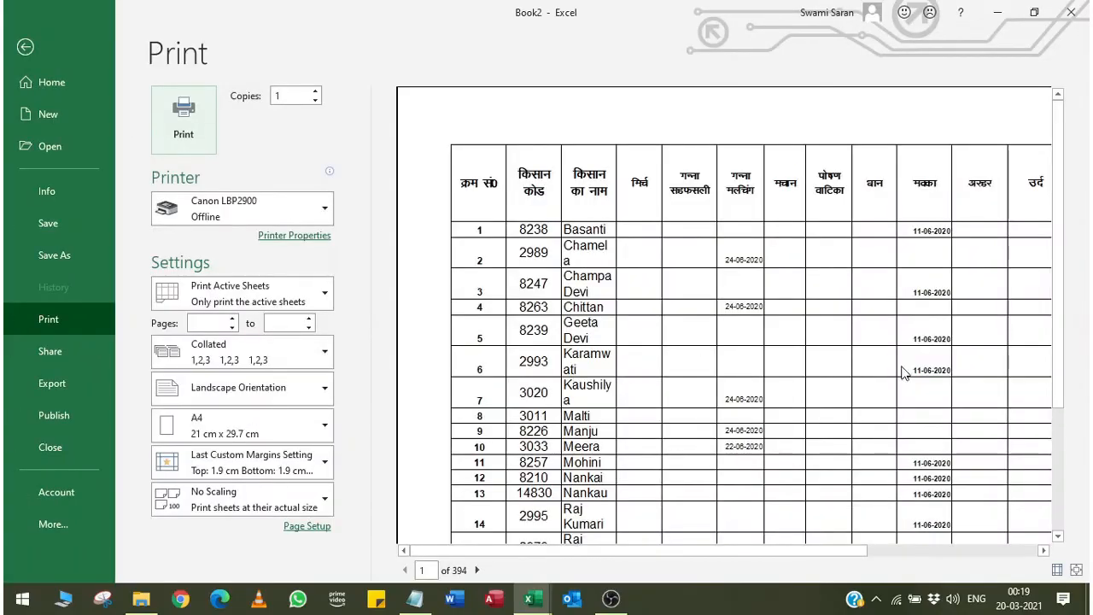
click(929, 551)
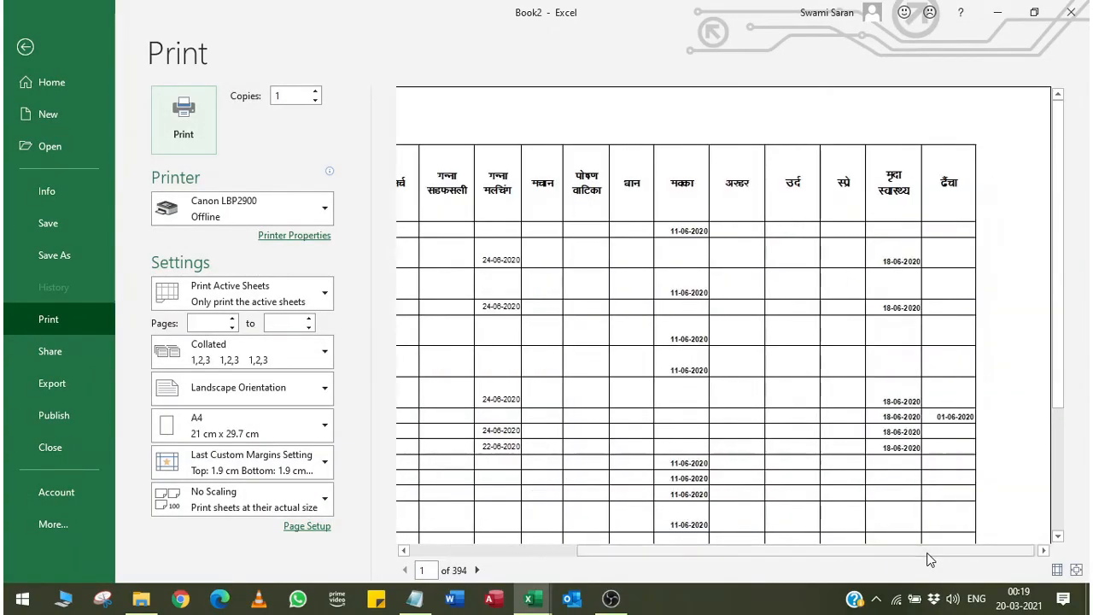
- Set the scaling to fit one page wide by one page tall and inspect the first two preview pages
click(304, 527)
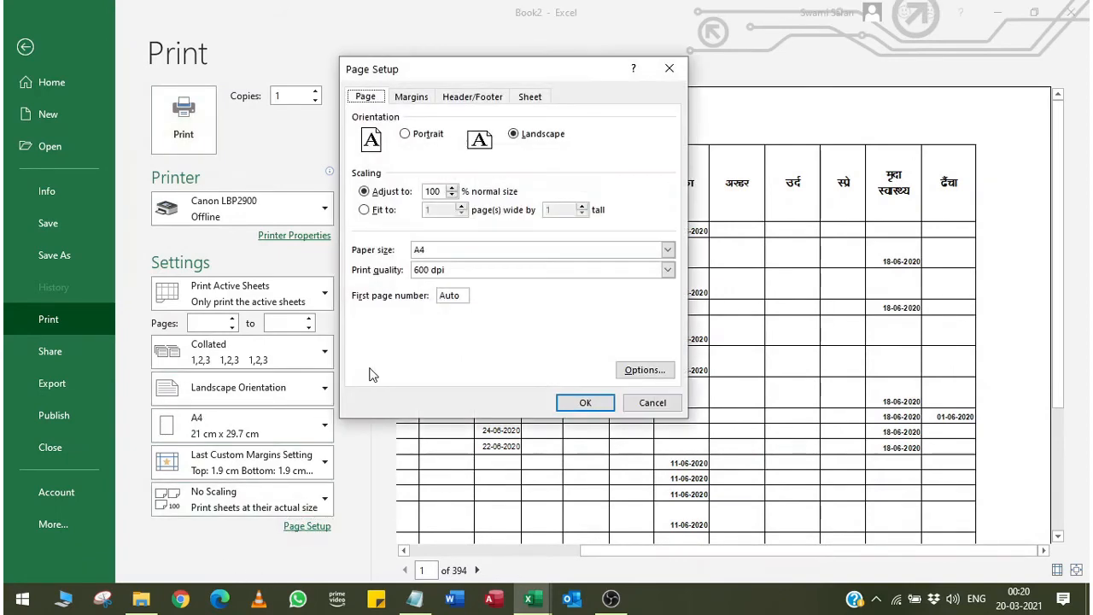
click(375, 213)
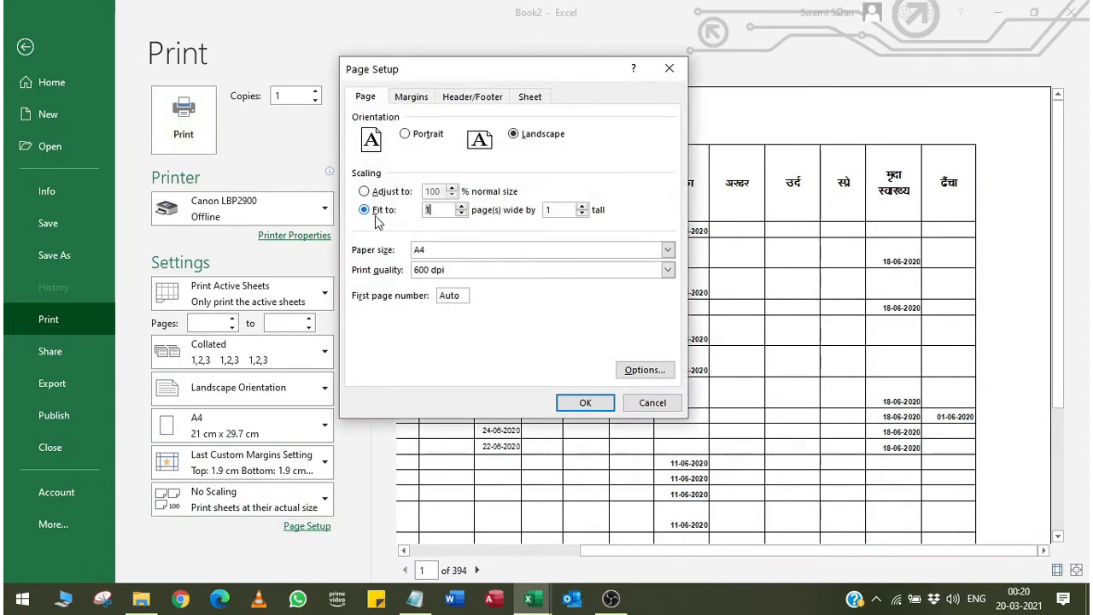
click(595, 405)
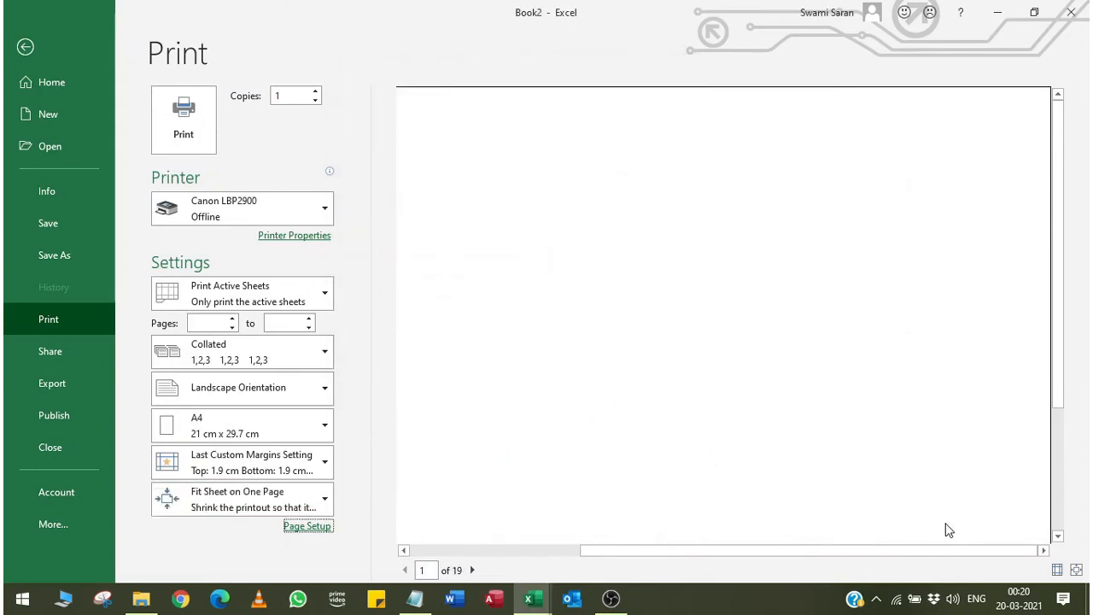
drag(944, 553, 764, 554)
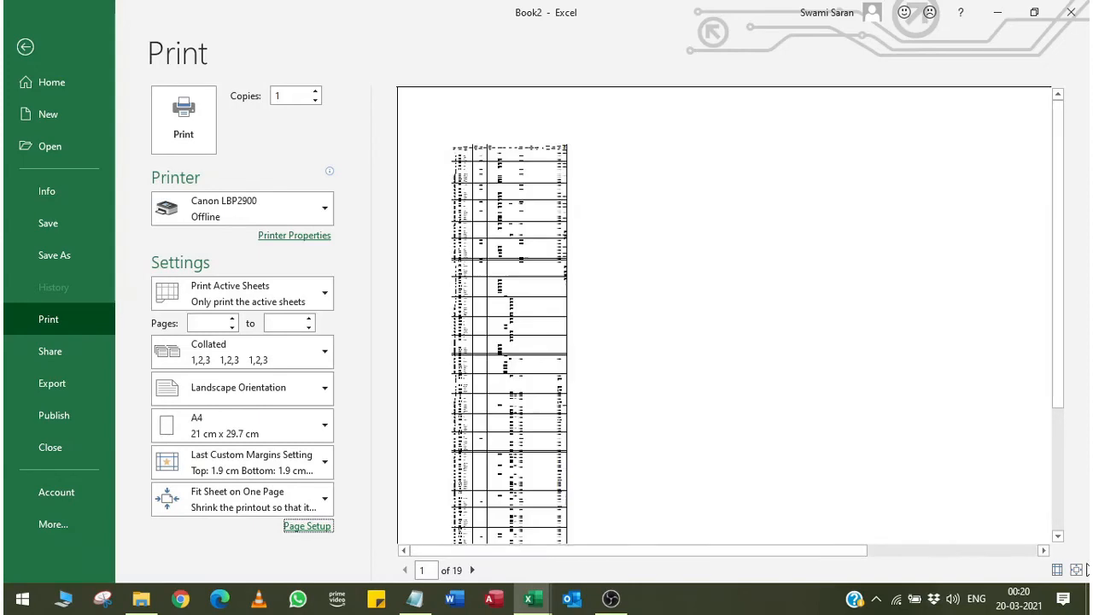
drag(1057, 367, 1059, 480)
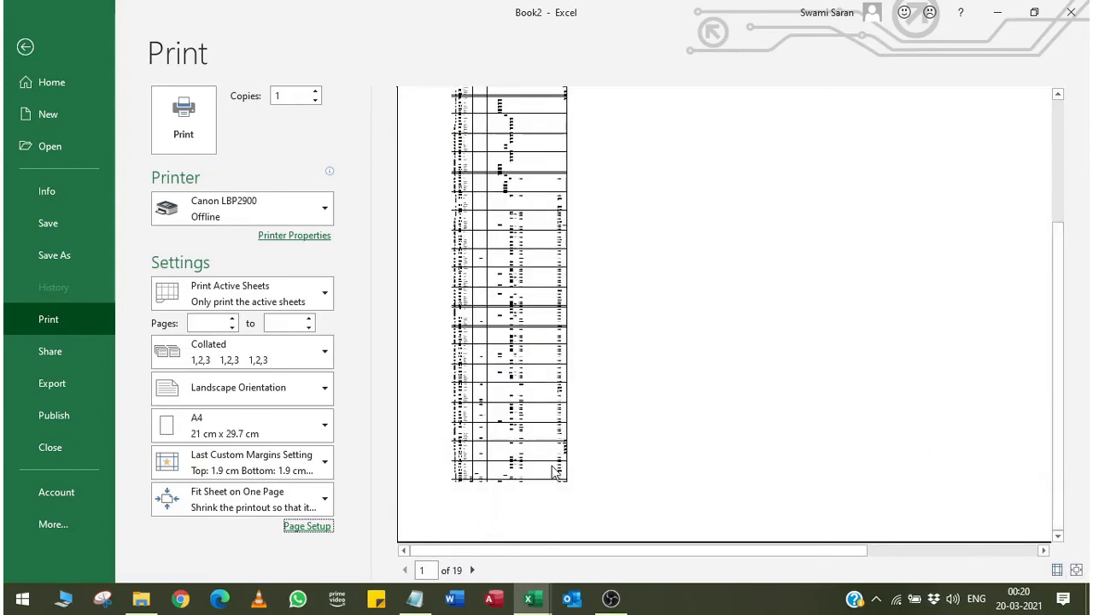
click(294, 526)
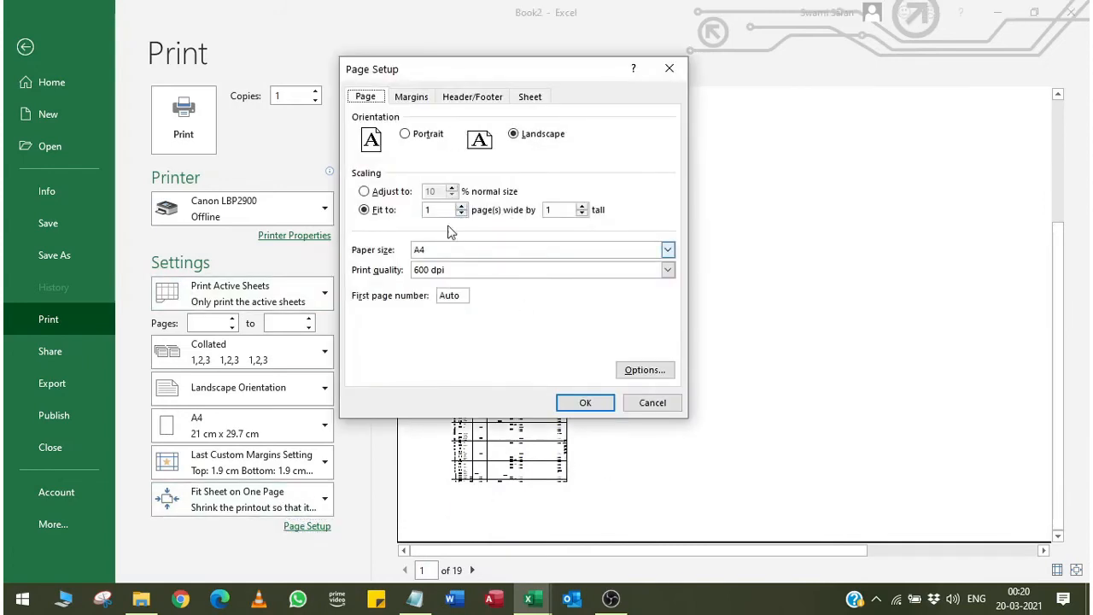
click(585, 402)
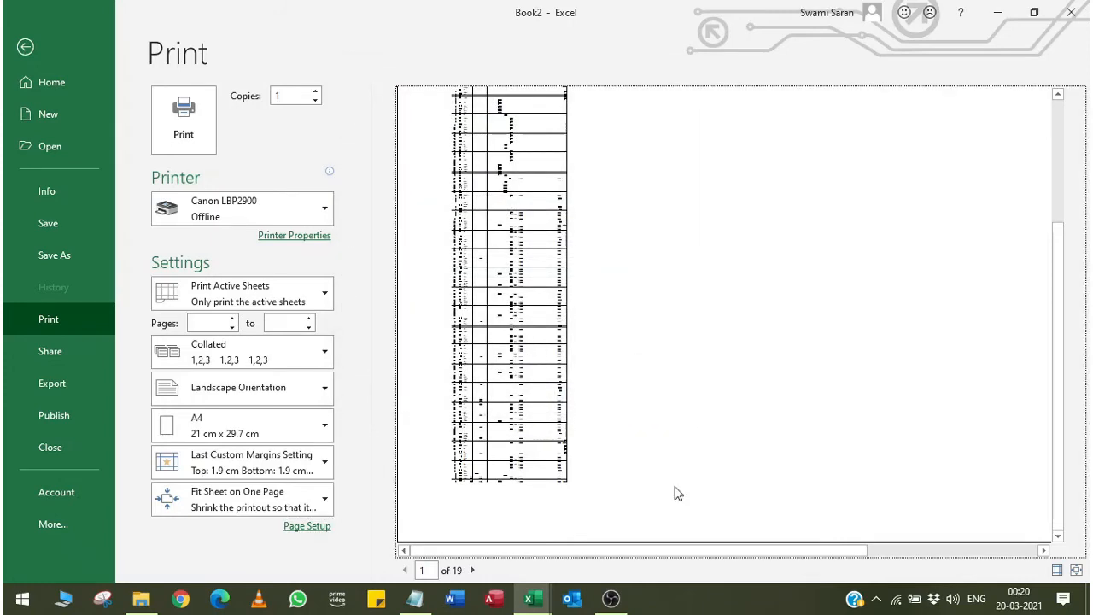
click(1081, 577)
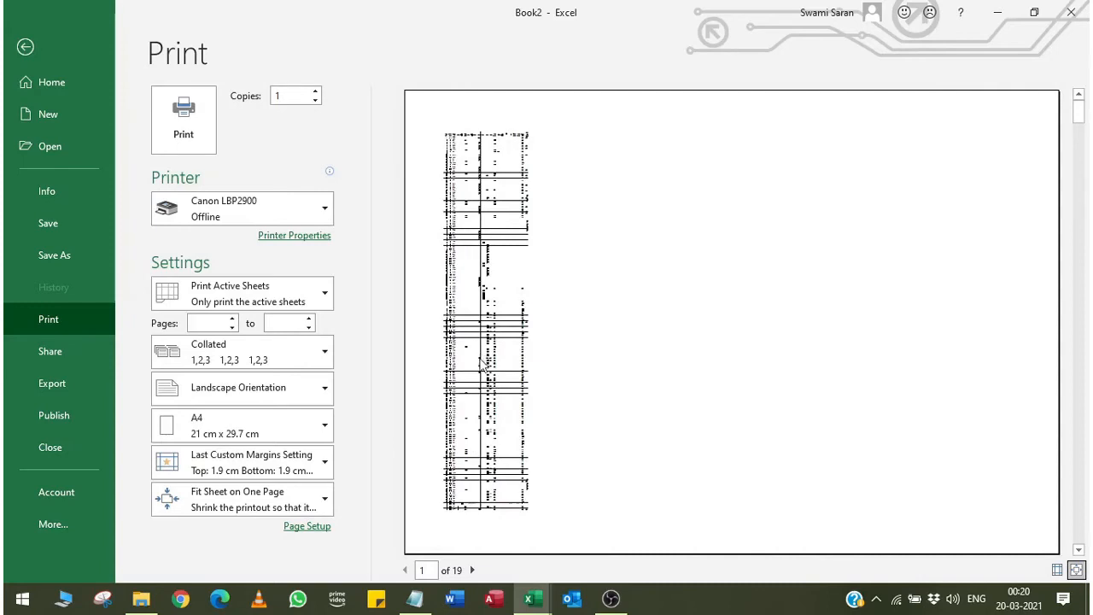
click(472, 569)
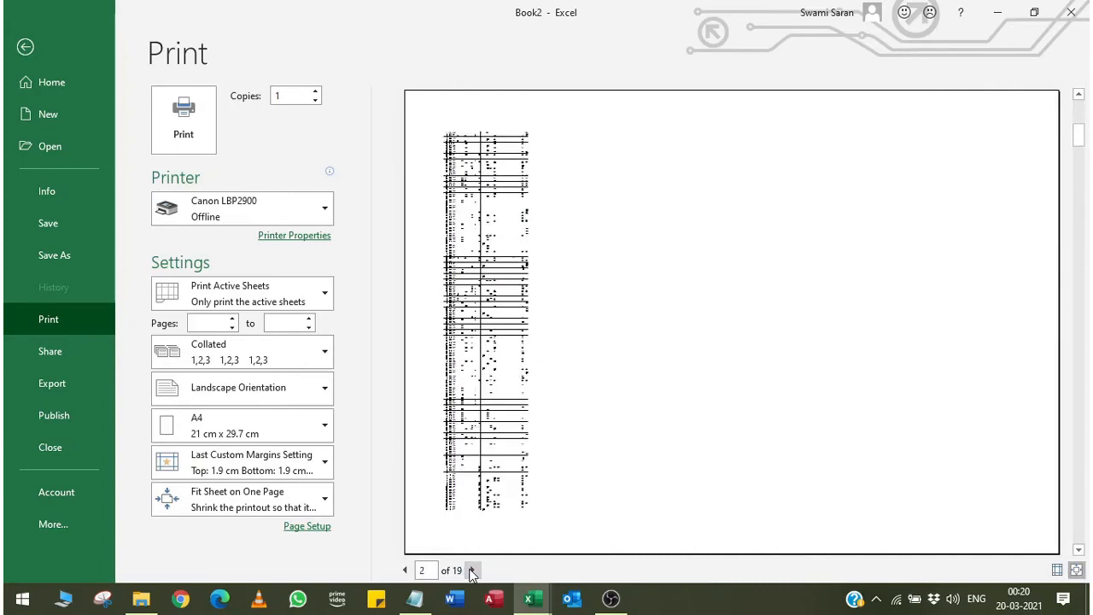
click(405, 570)
- Switch the scaling from fit-to-page back to a percentage of normal size, raise that percentage and apply it
click(301, 528)
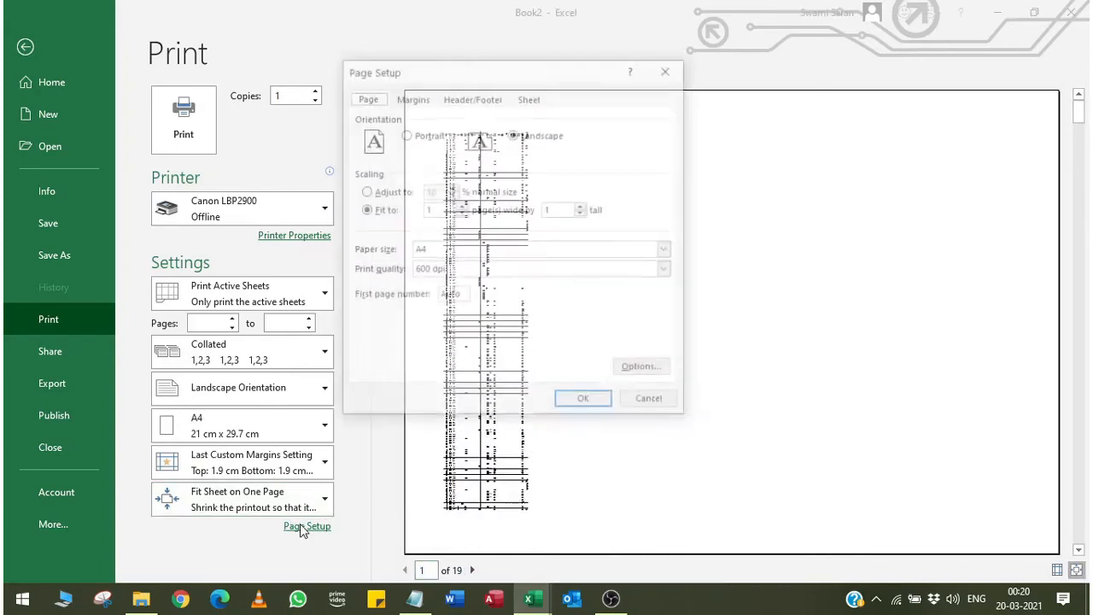
click(387, 194)
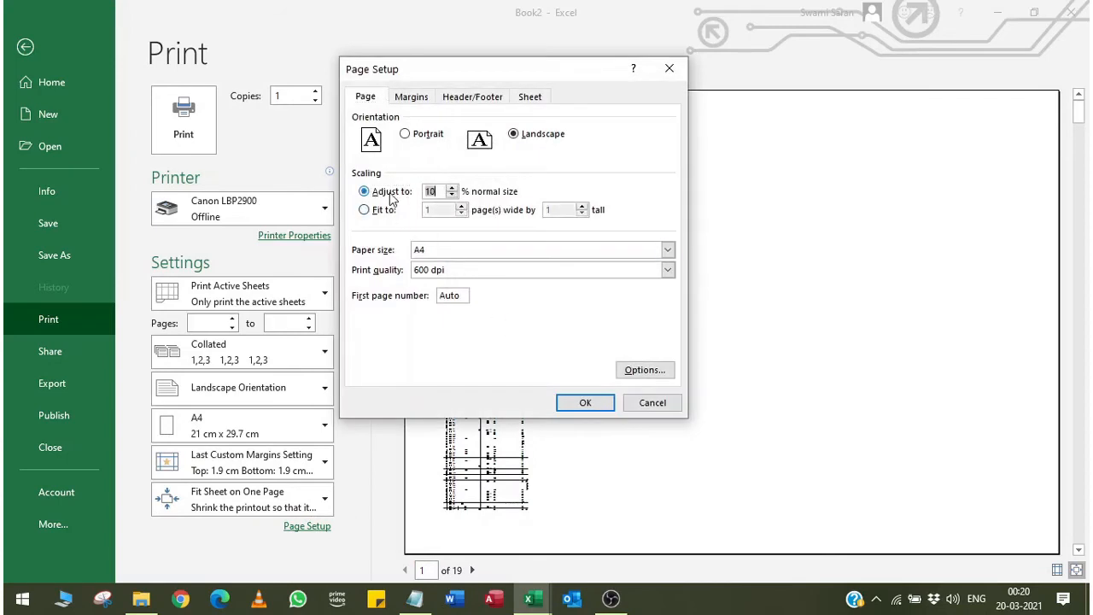
click(453, 188)
click(452, 188)
click(452, 188)
click(453, 188)
click(583, 402)
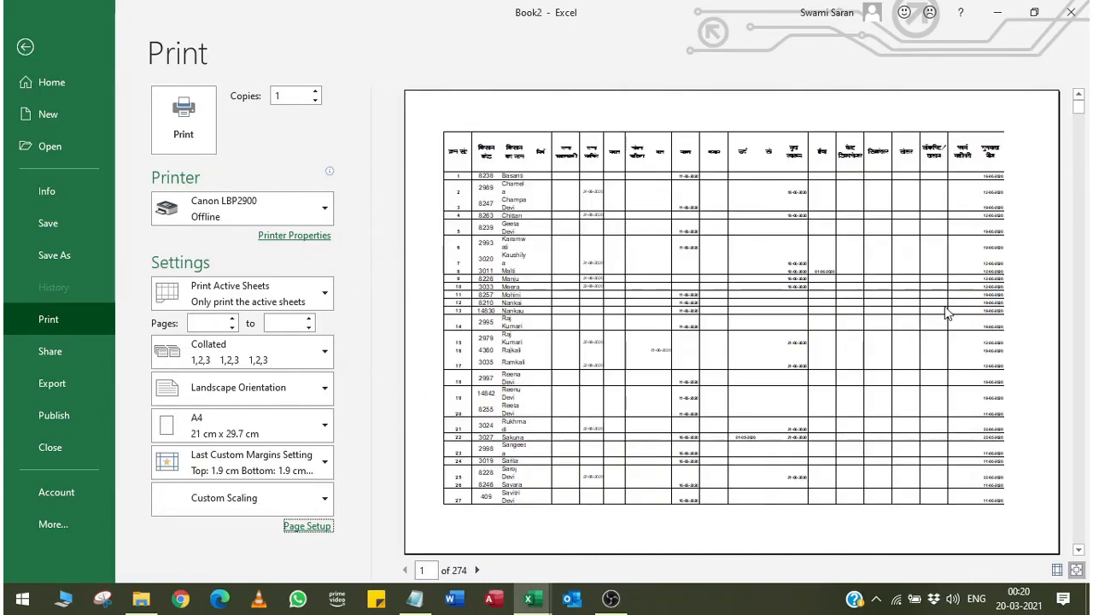
- Set the page scaling to 65% of normal size and inspect both ends of the enlarged first preview page
click(323, 527)
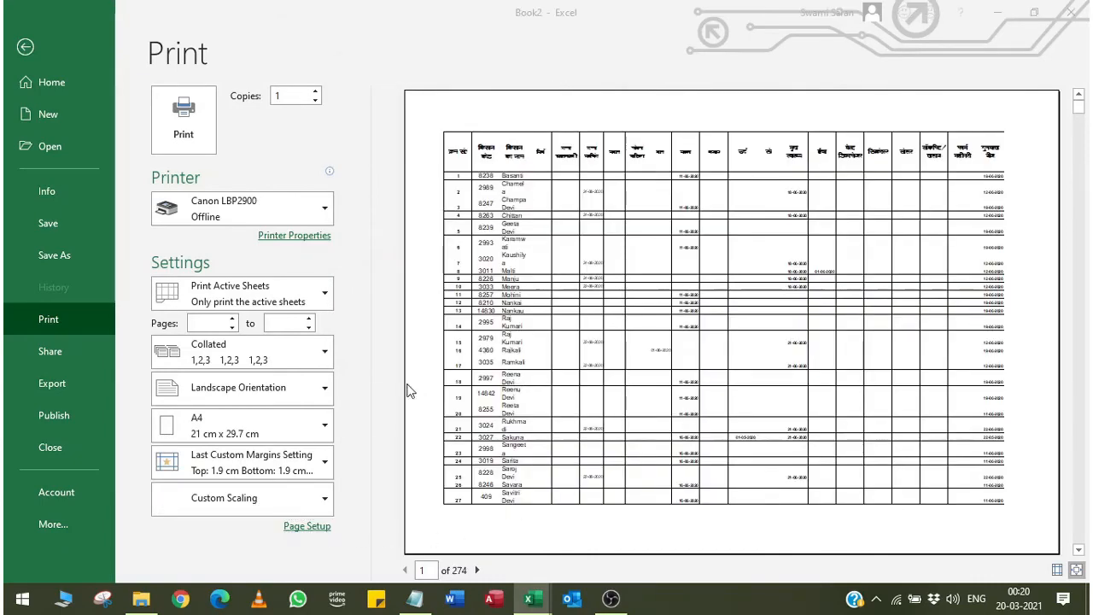
click(453, 188)
click(454, 196)
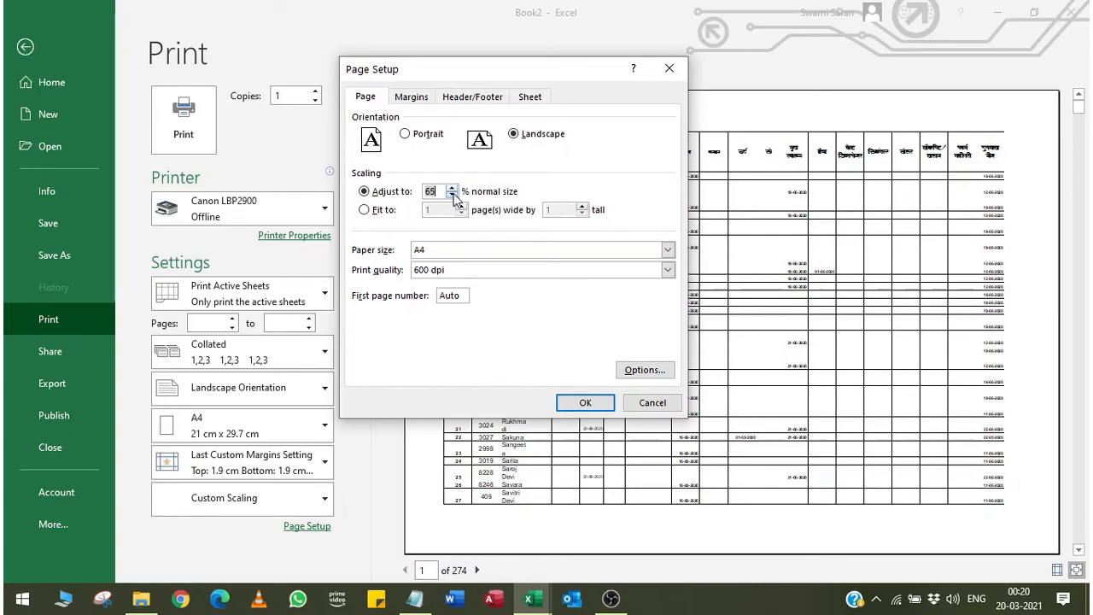
click(582, 395)
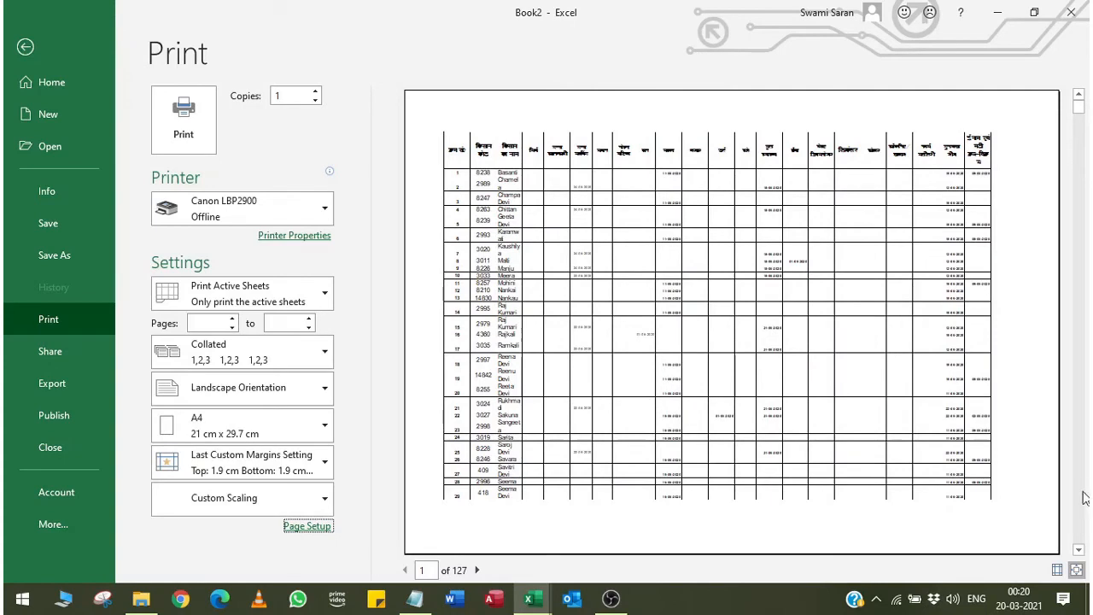
click(1078, 571)
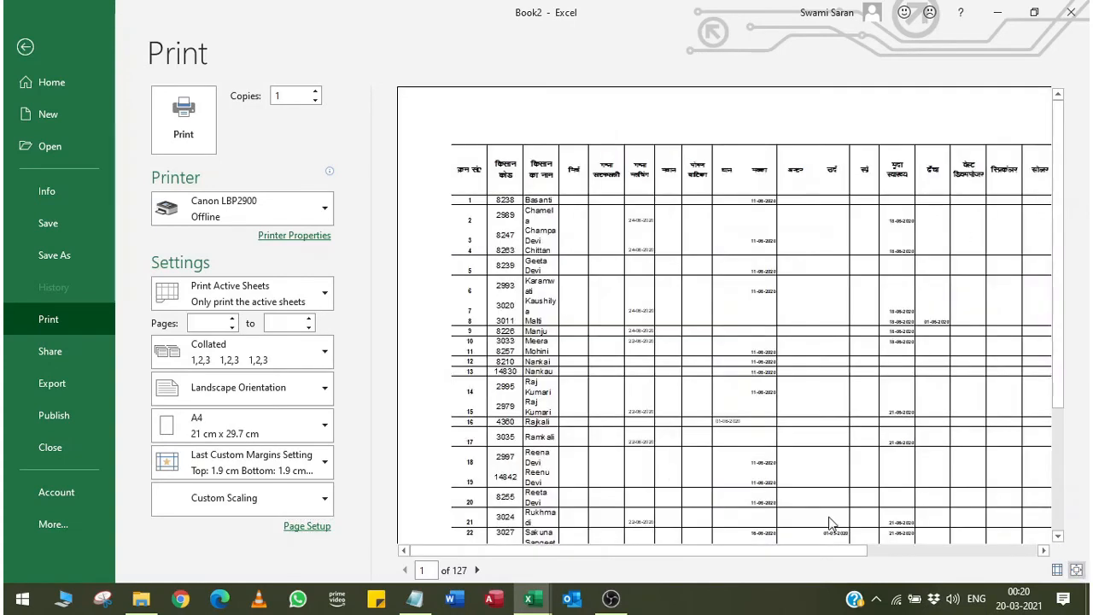
click(907, 552)
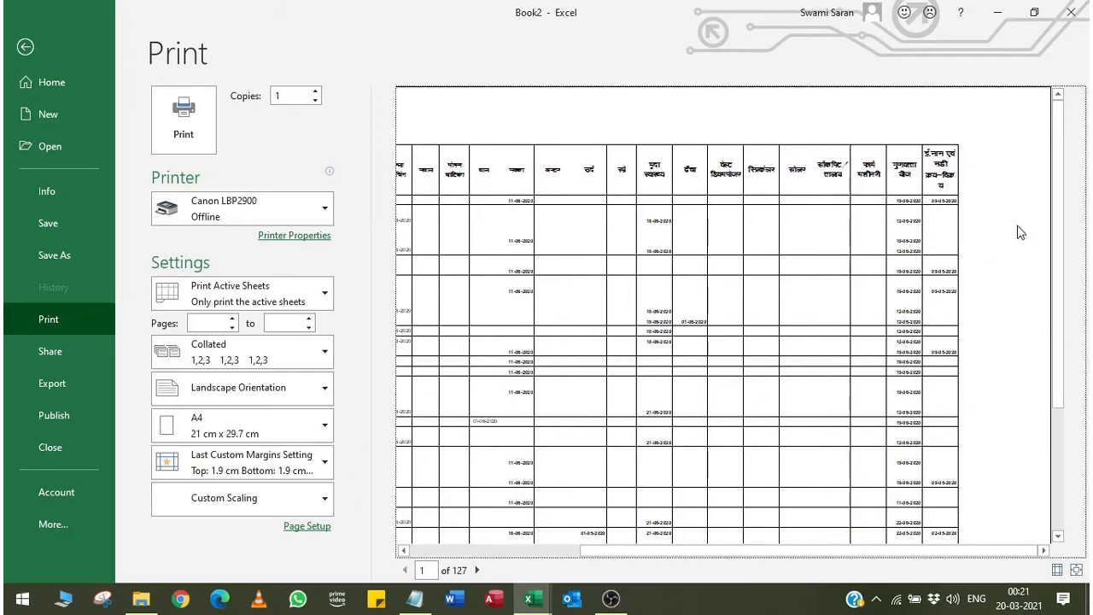
click(452, 551)
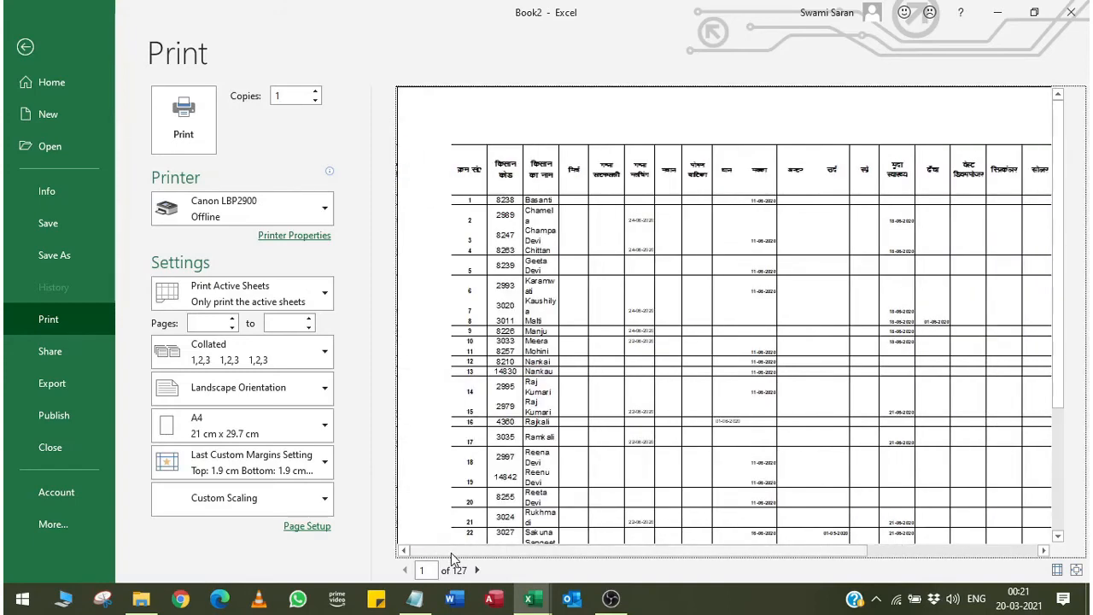
- Set all four page margins plus the header and footer margins to 0.5 cm and inspect the preview's full width
click(300, 529)
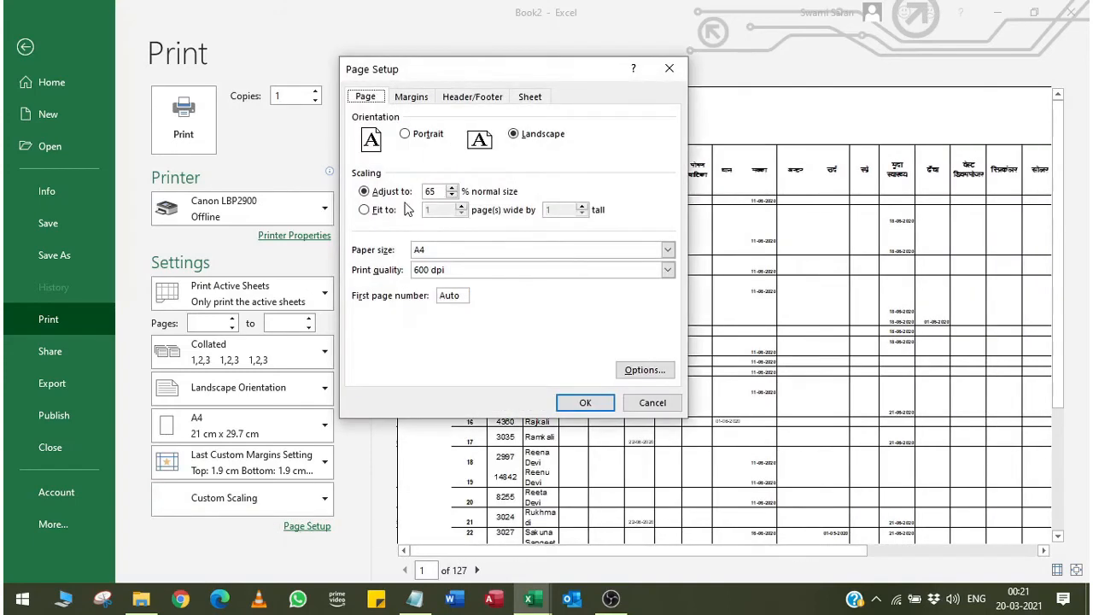
click(418, 96)
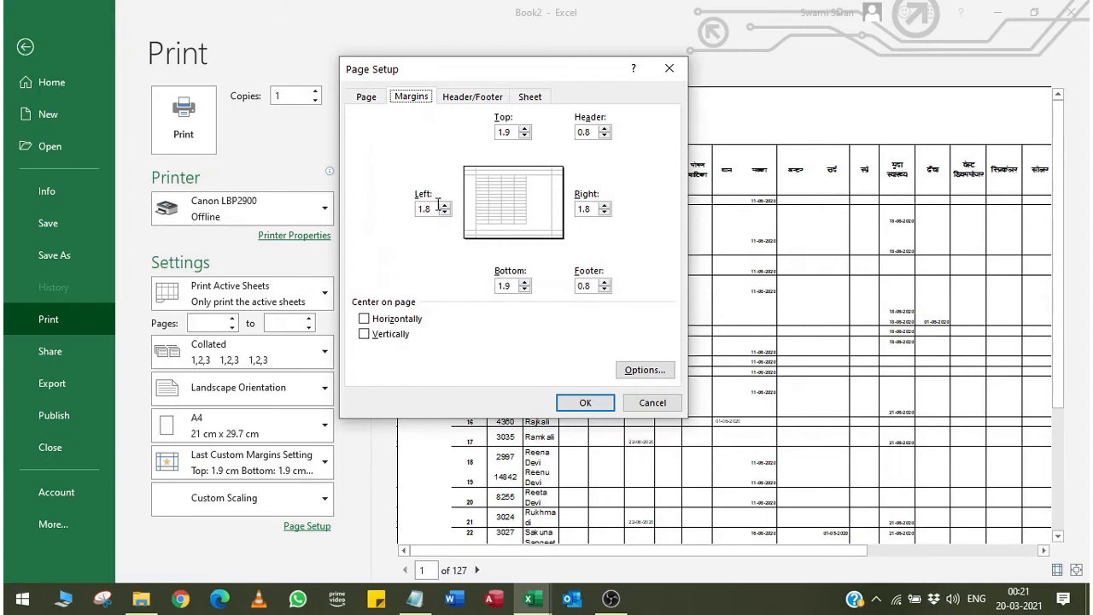
drag(515, 135, 491, 140)
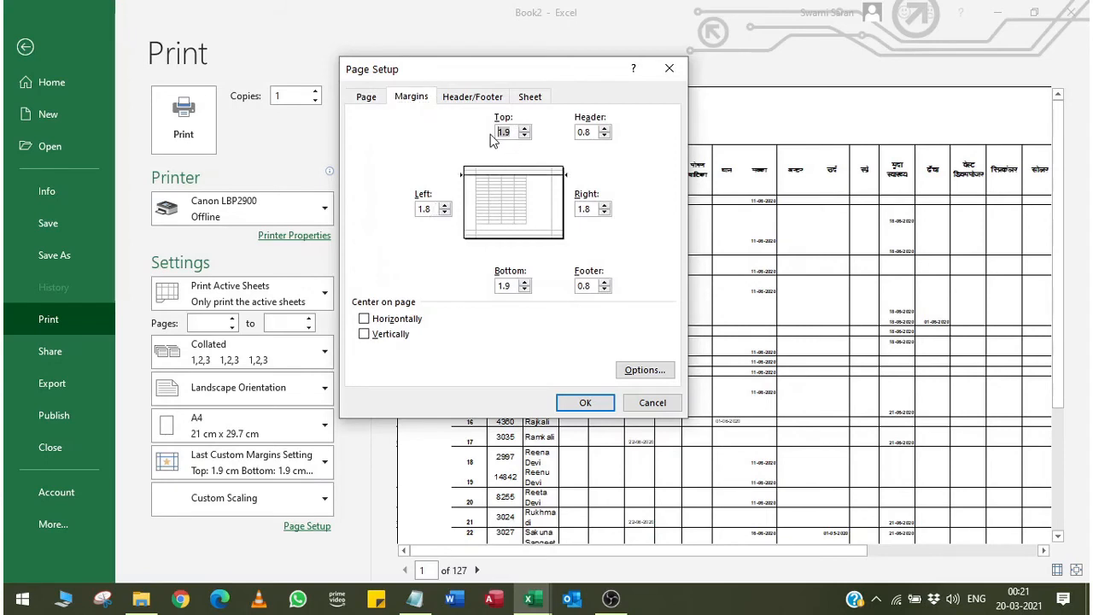
text(0.5)
key(Tab)
key(Tab)
text(0.5)
key(Tab)
text(0.5)
key(Tab)
text(0.5)
key(Tab)
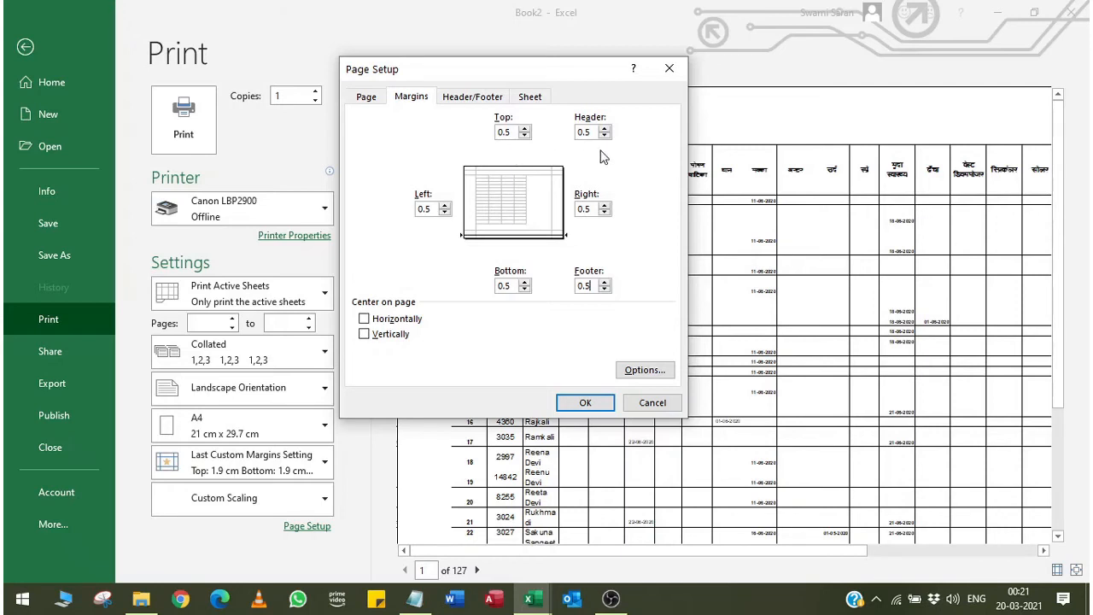
click(586, 403)
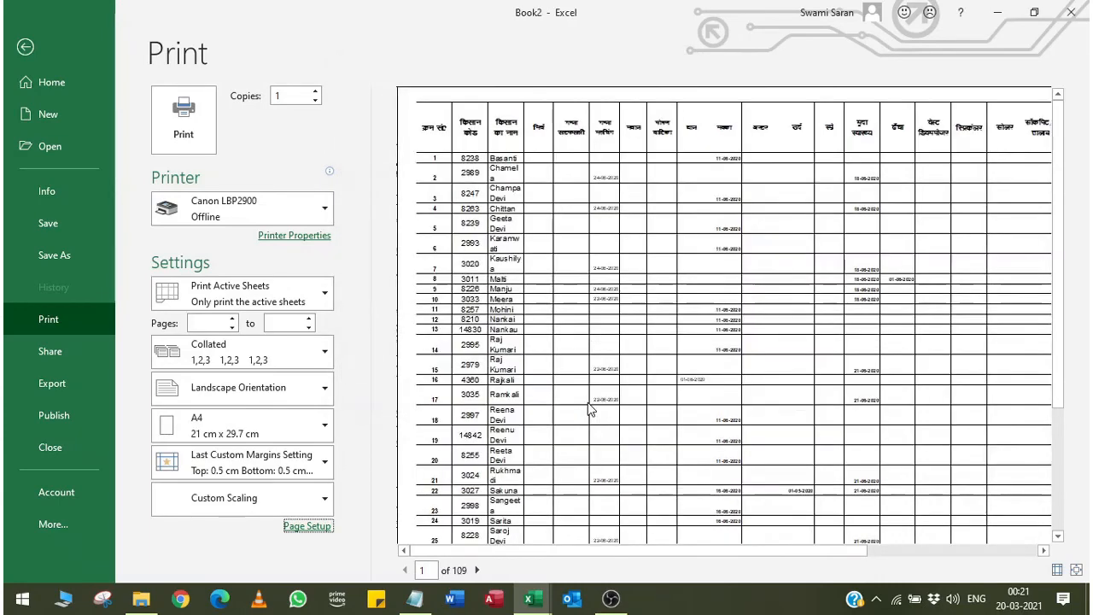
drag(833, 552, 1027, 562)
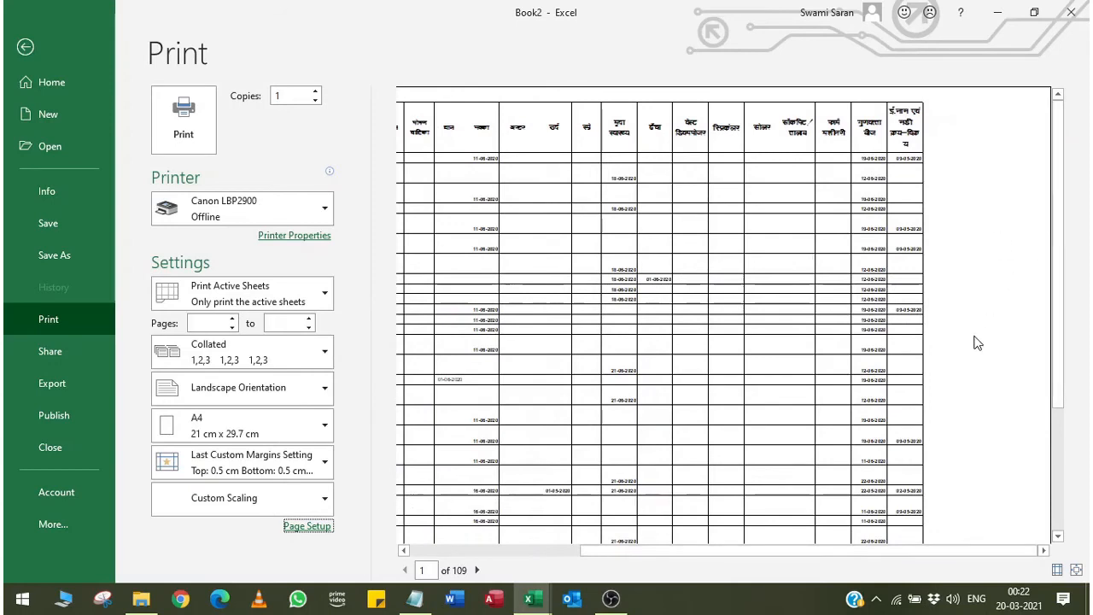
drag(792, 554, 459, 567)
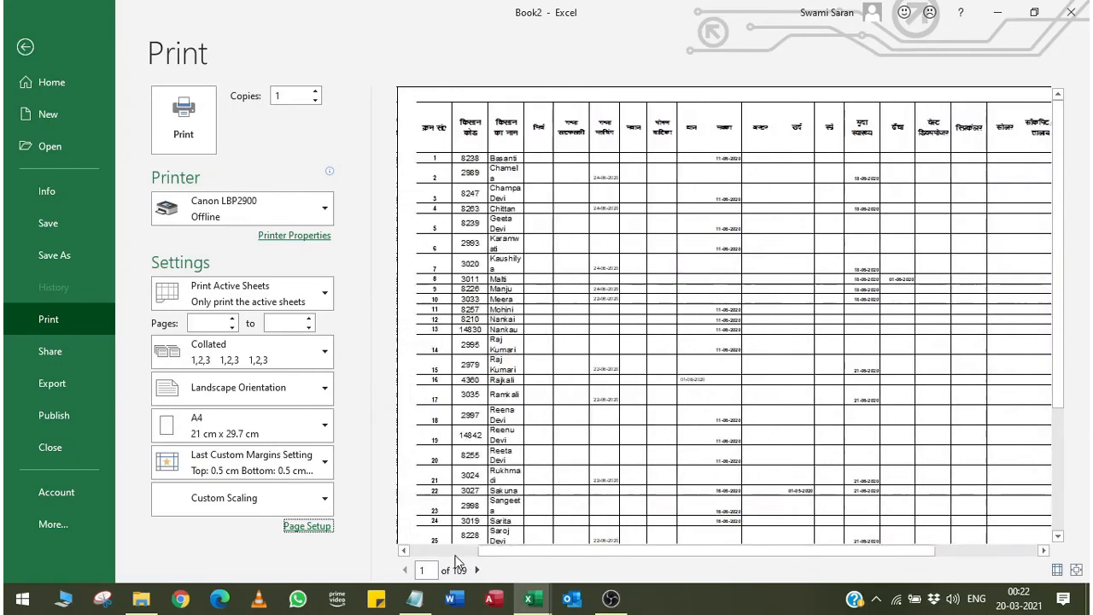
- Raise the page scaling to 80% of normal size and inspect the last columns on the first preview page
click(308, 526)
click(452, 188)
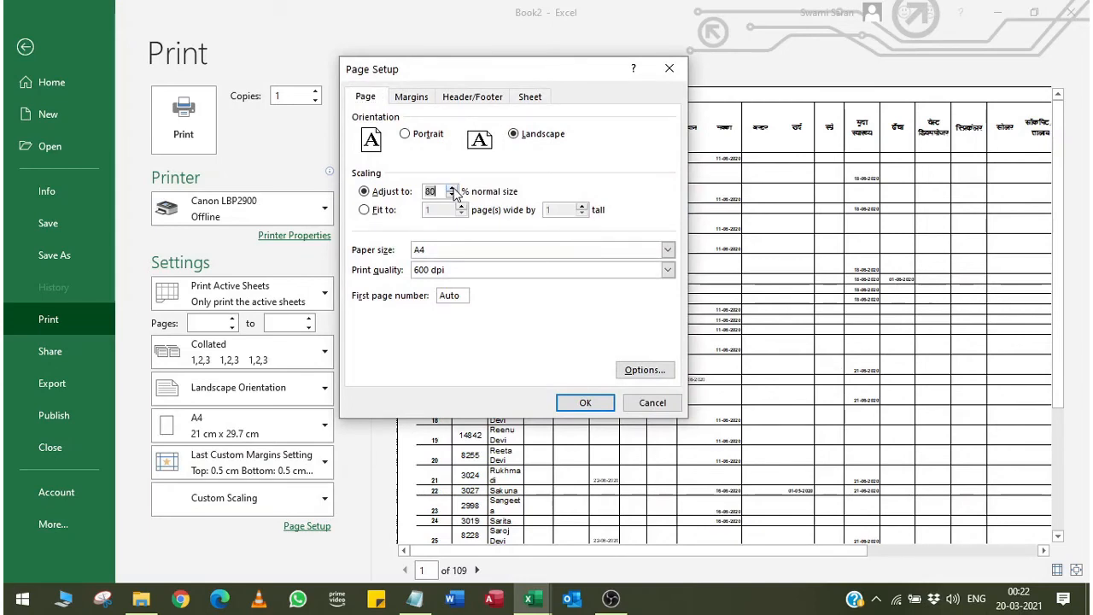
click(576, 407)
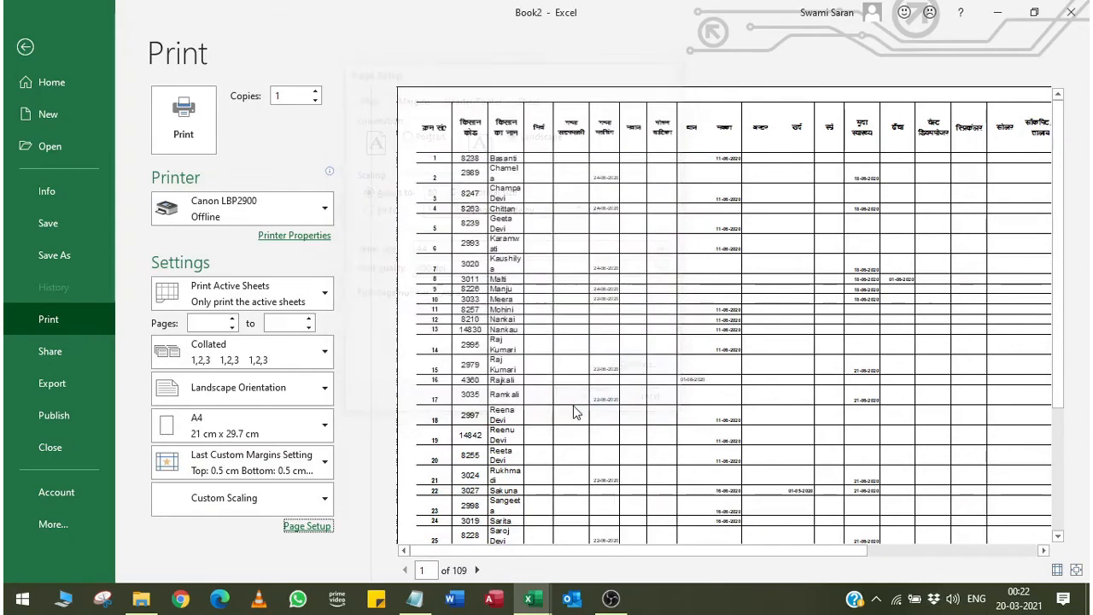
click(876, 552)
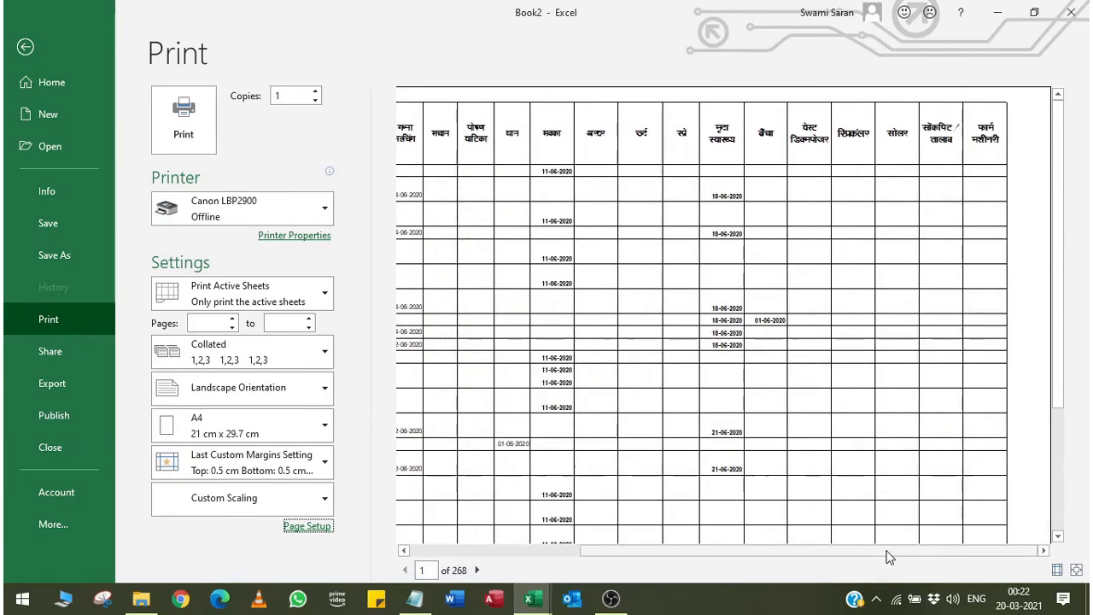
- Reduce the page scaling below 80% so all columns through the last one fit on one page width
click(308, 526)
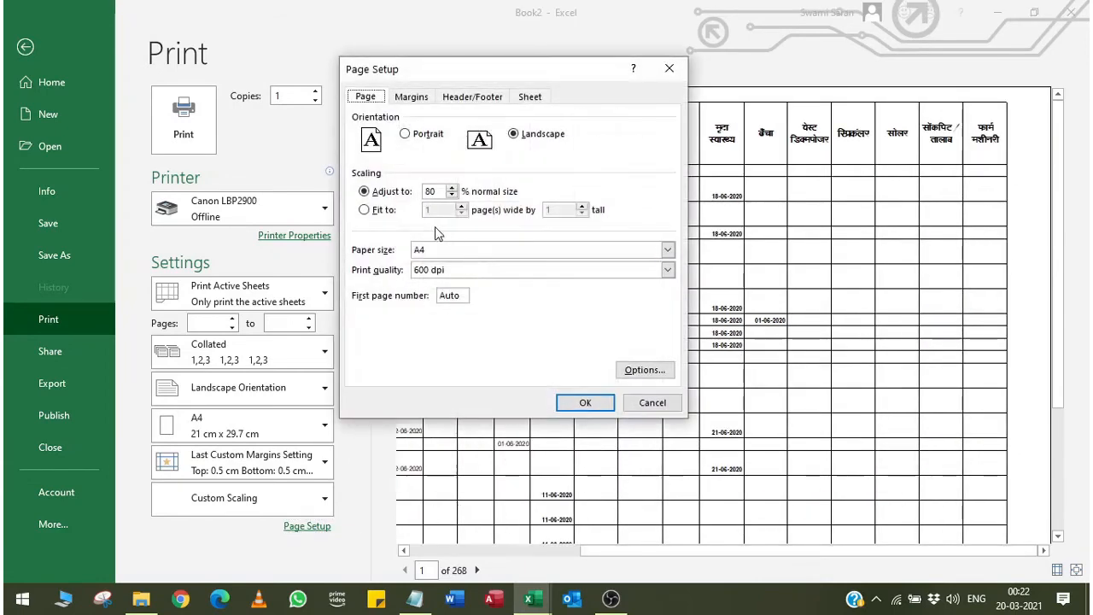
click(452, 195)
click(578, 405)
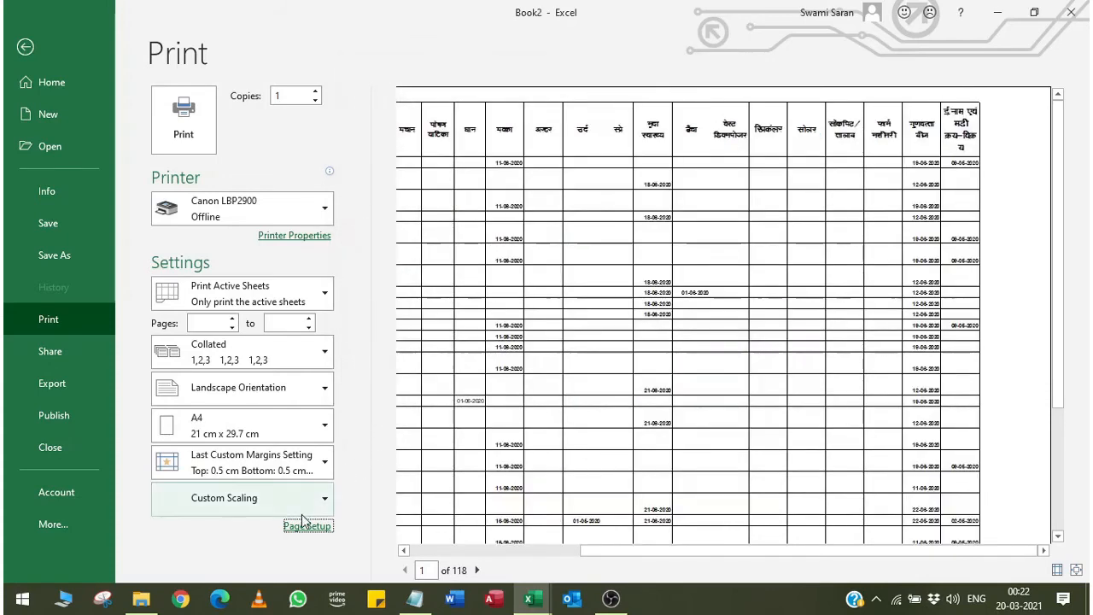
- Fine-tune the page scaling to 73% of normal size so the last column still fits on the first page
click(304, 525)
click(451, 190)
click(571, 404)
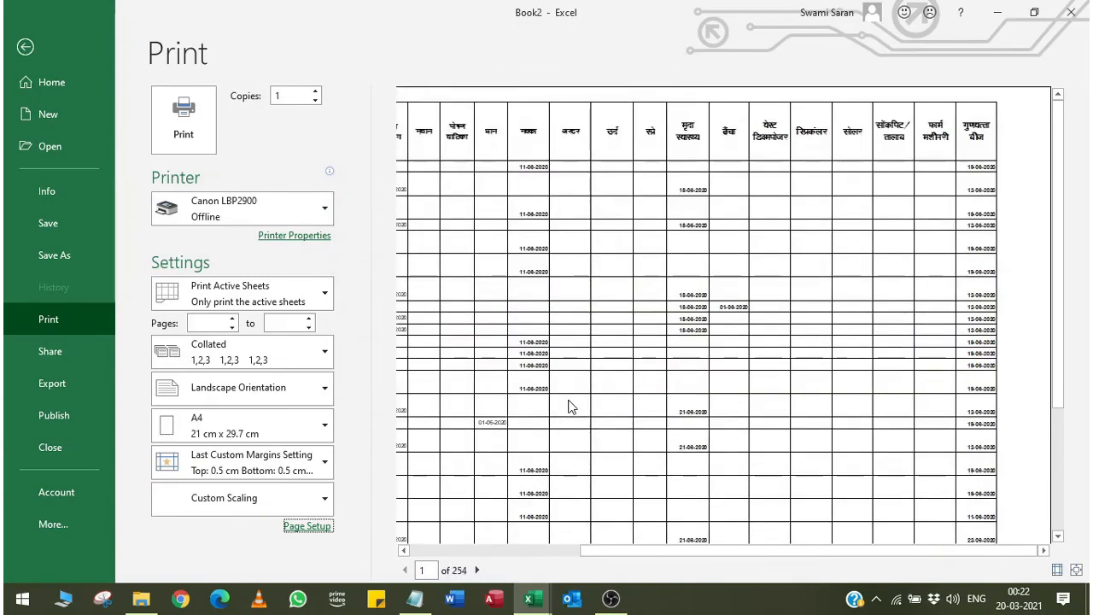
click(305, 528)
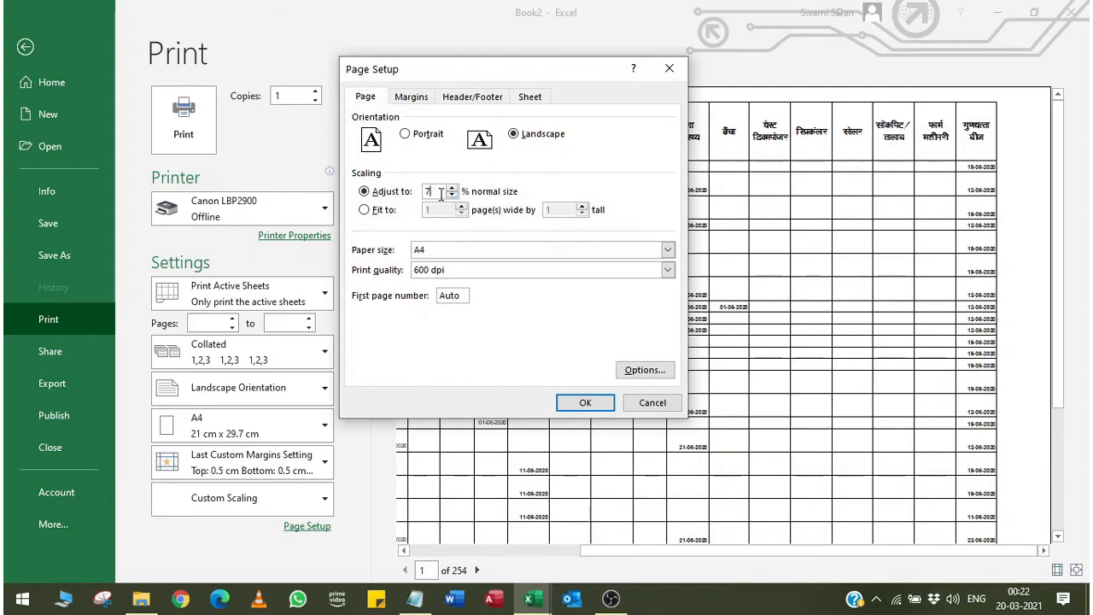
click(586, 404)
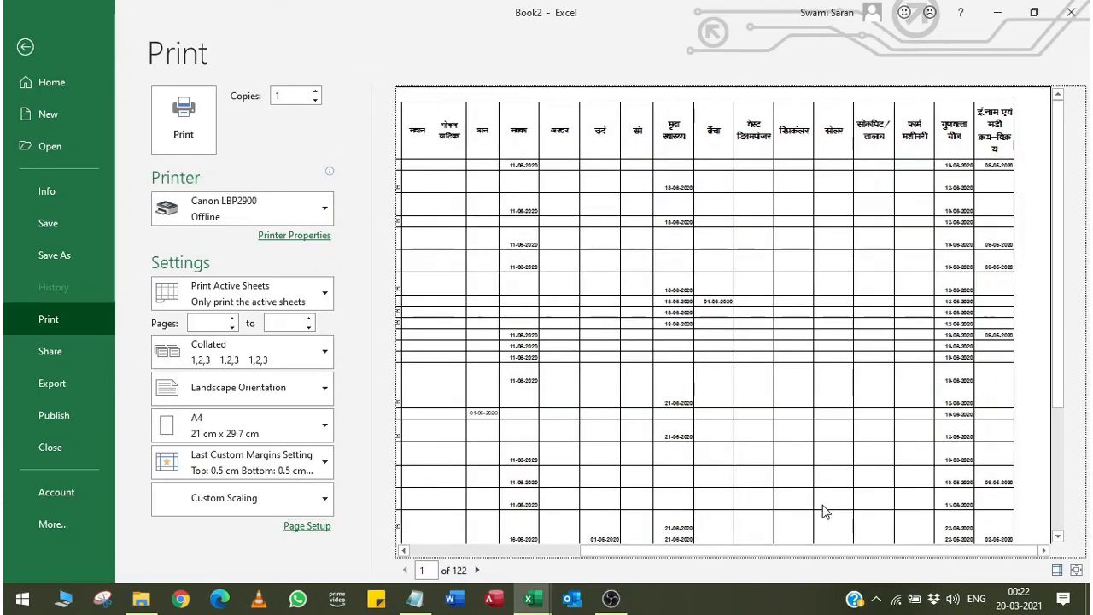
- Inspect the first preview page across its width and down to its end, and compare the second page at whole-page view
drag(1017, 552, 930, 552)
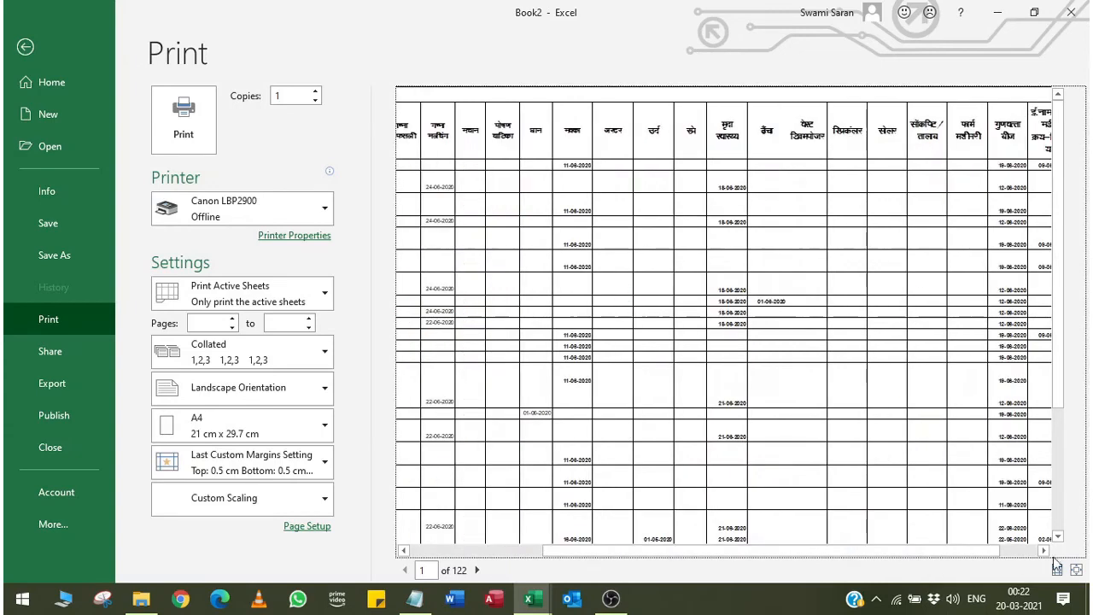
scroll(1063, 527, down, 3)
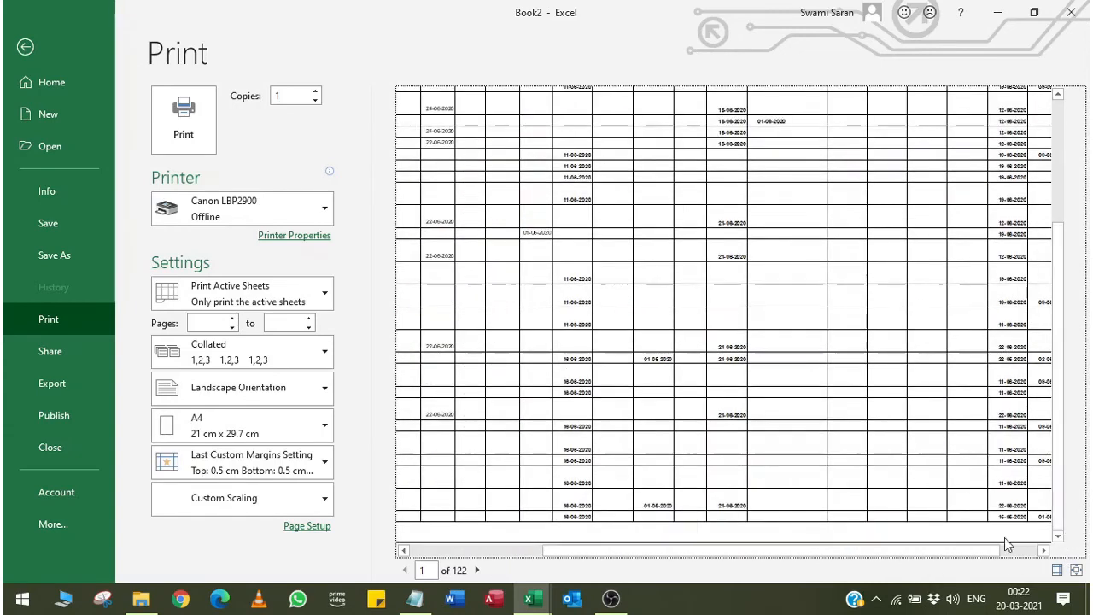
drag(951, 556, 454, 556)
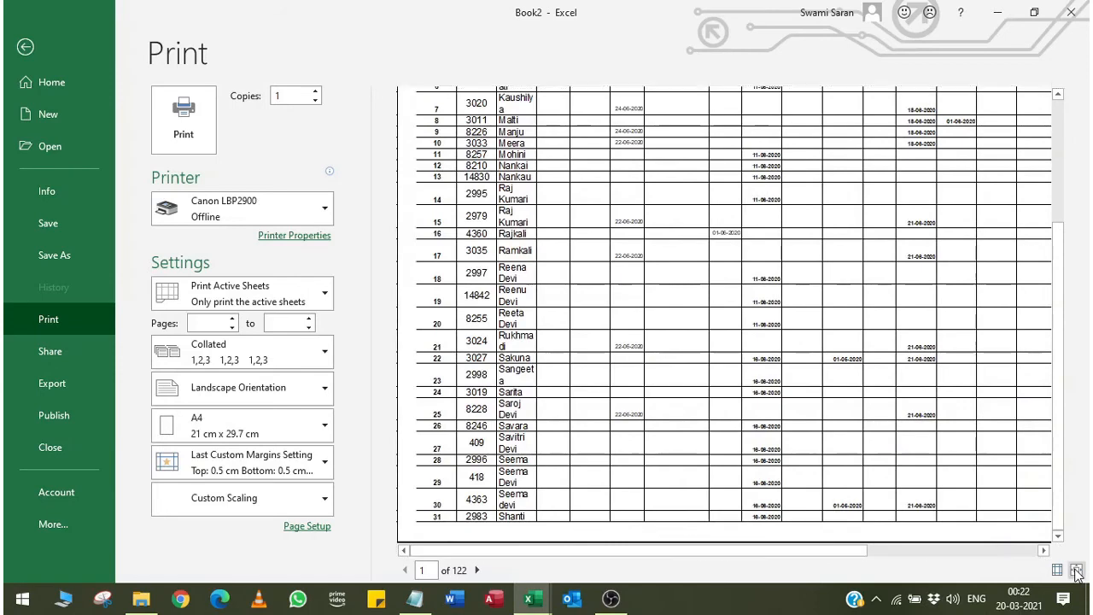
click(1077, 570)
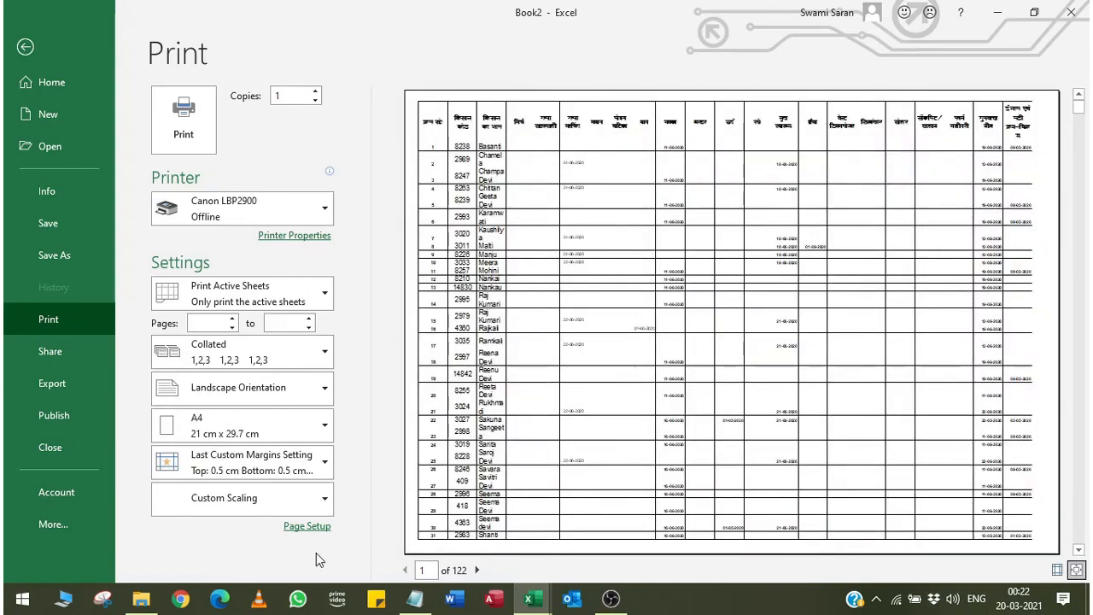
click(477, 571)
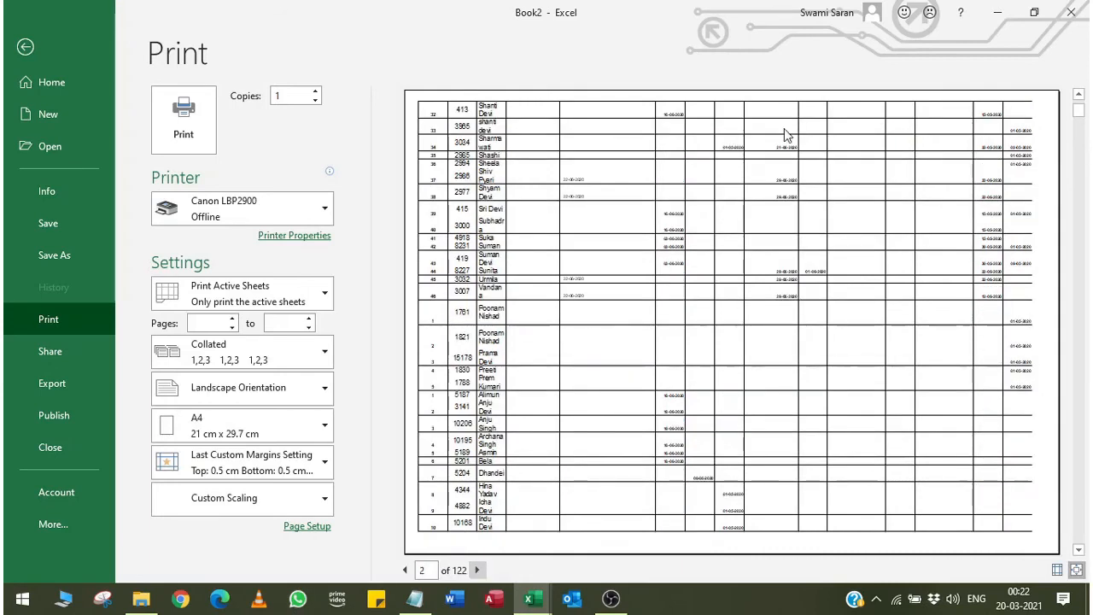
click(406, 570)
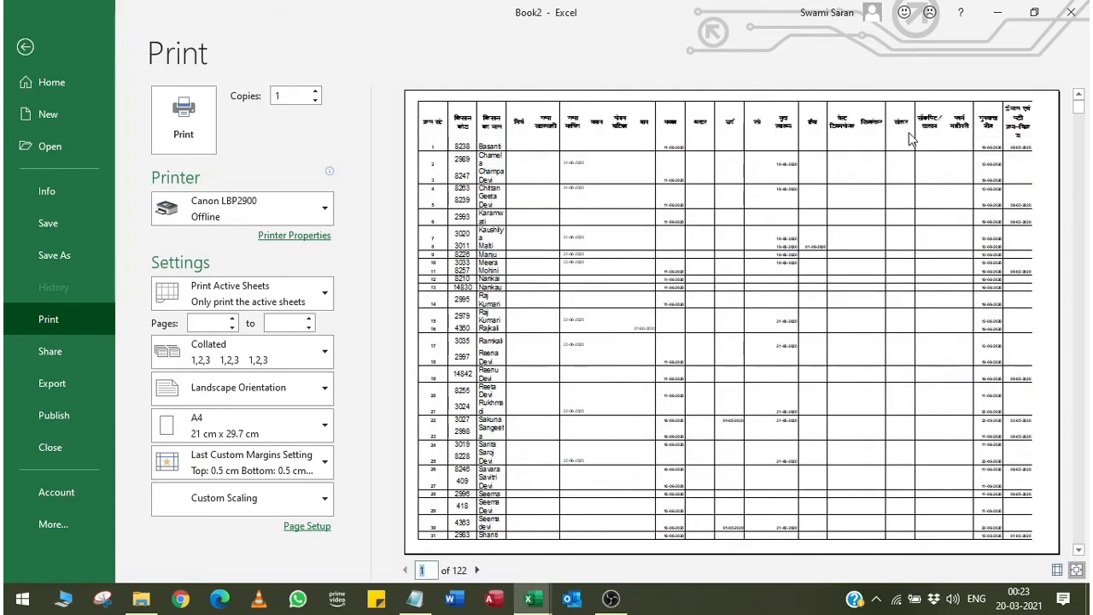
- Return to cell A1 of the worksheet and open the Page Setup options for print area and print titles
click(24, 49)
click(458, 249)
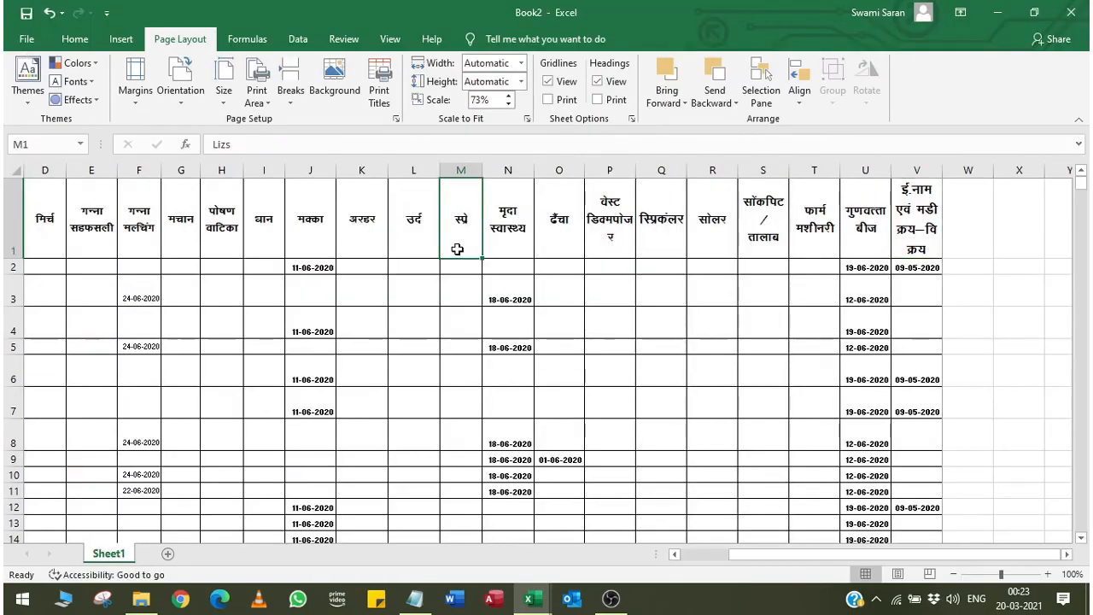
key(ctrl+Home)
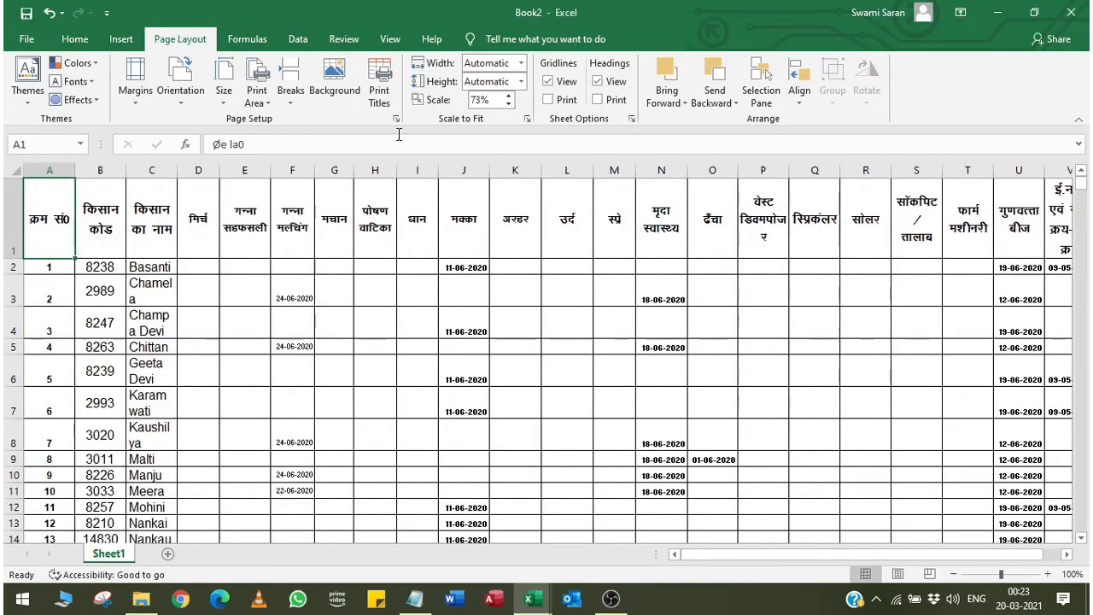
click(397, 122)
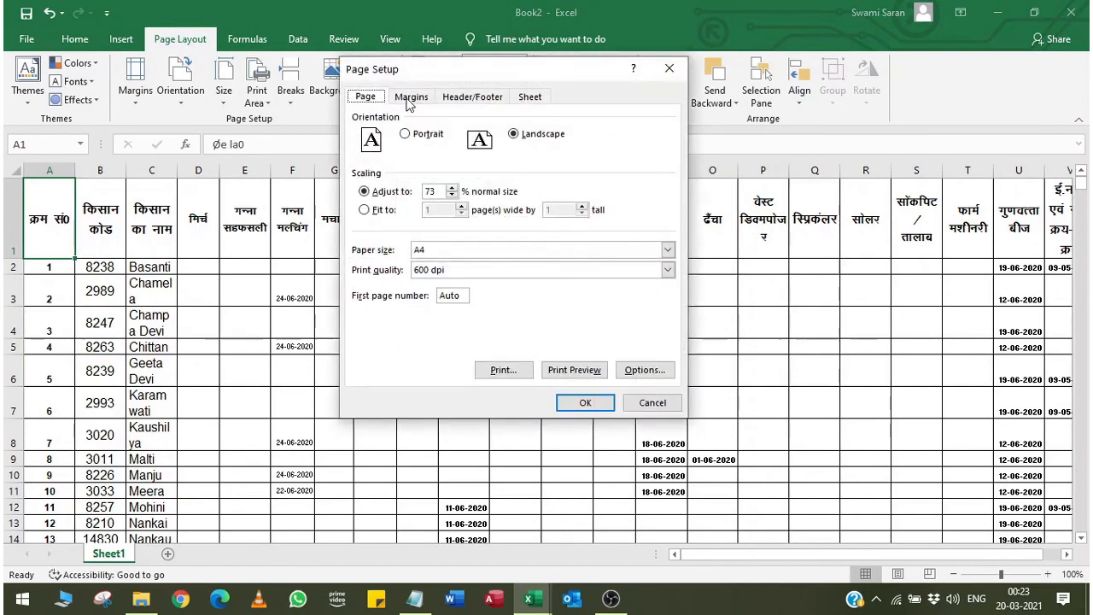
click(409, 98)
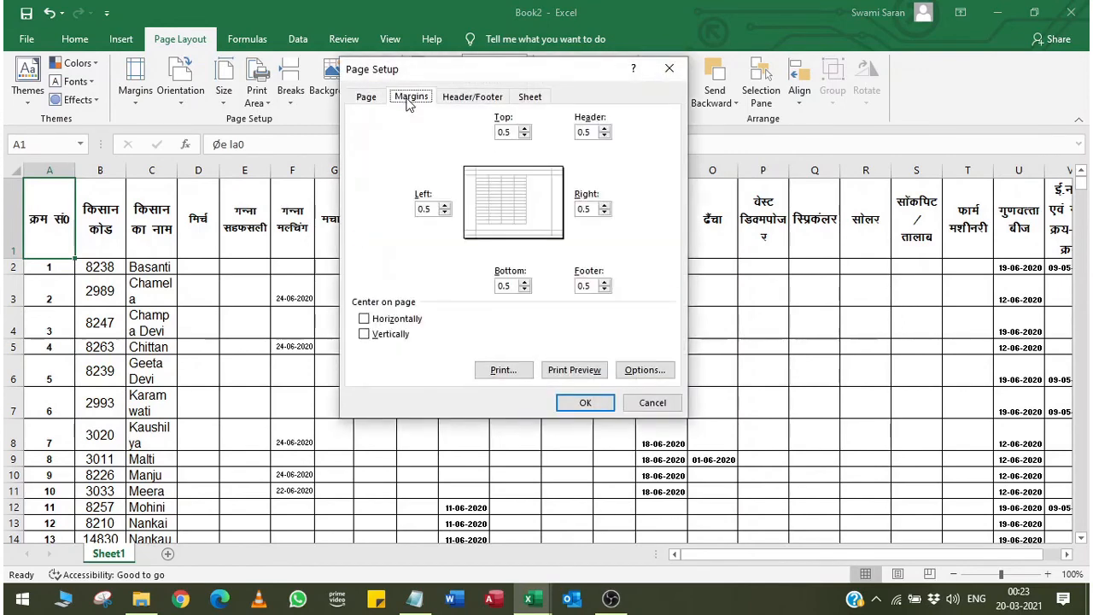
click(534, 100)
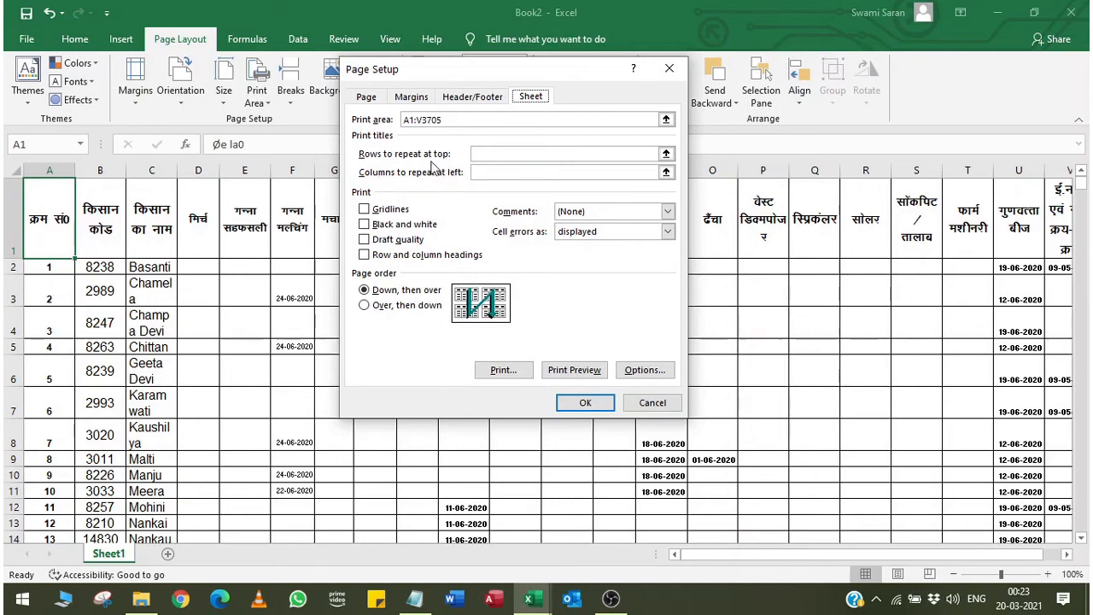
- Set header row 1 ($1:$1) as the row to repeat at the top of every printed page
click(666, 155)
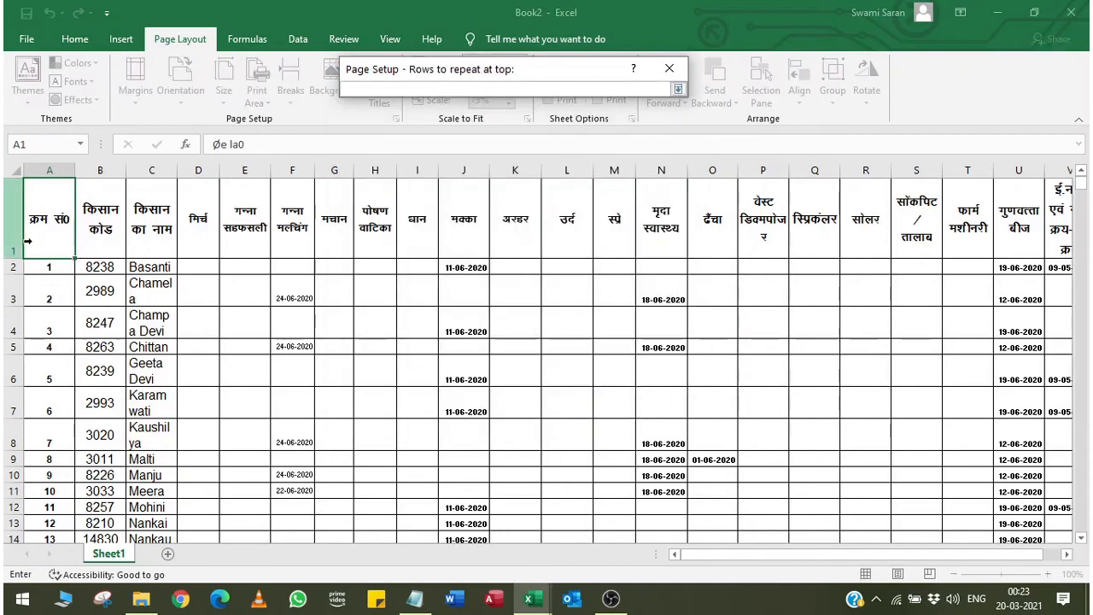
click(678, 89)
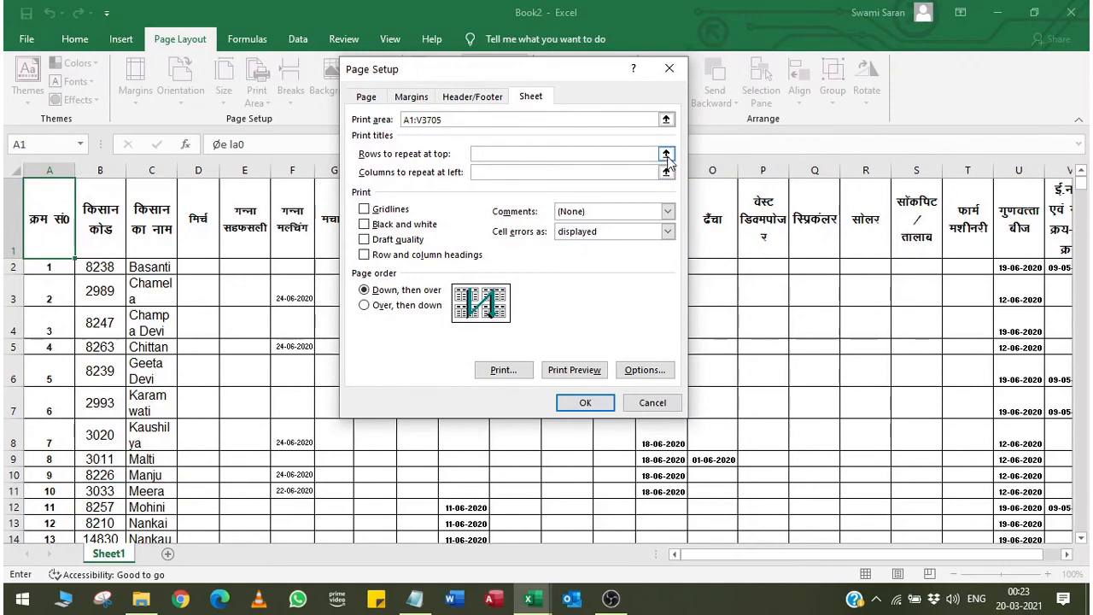
click(666, 154)
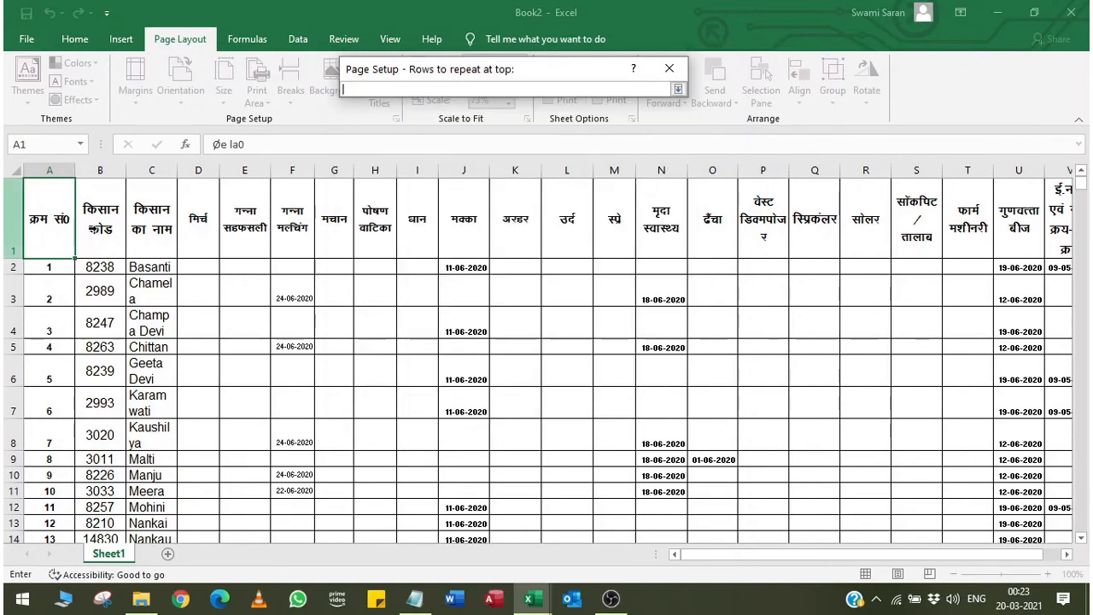
click(6, 223)
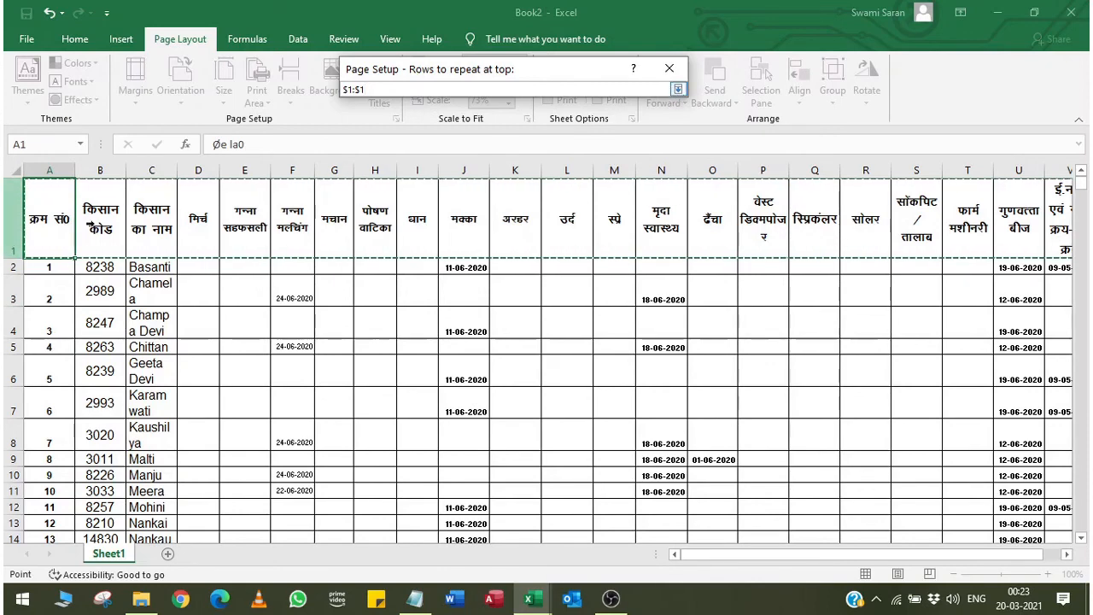
drag(4, 230, 5, 329)
click(5, 217)
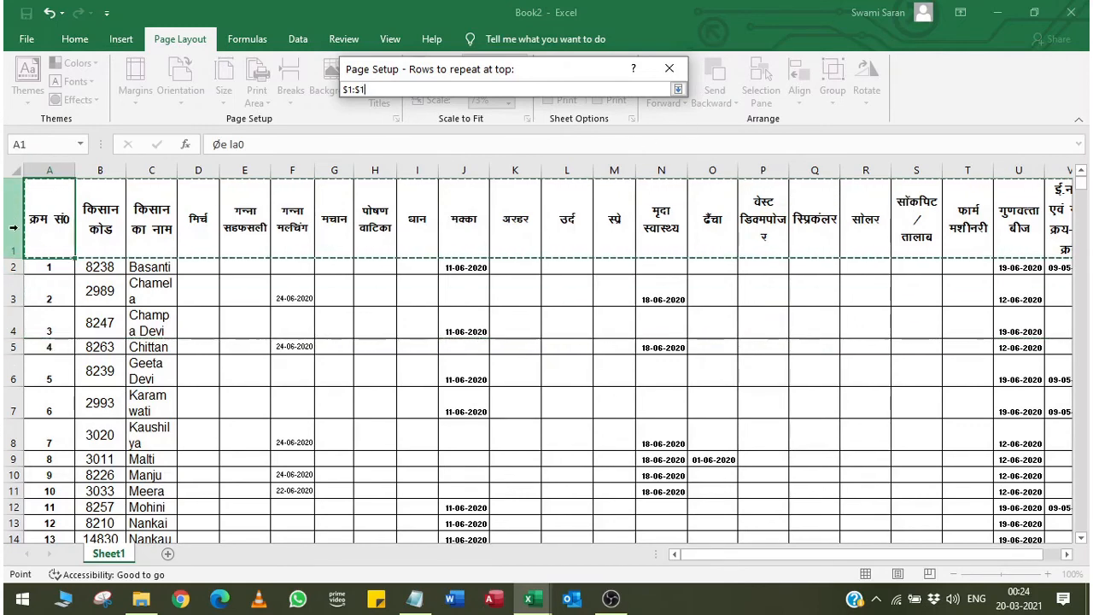
click(678, 89)
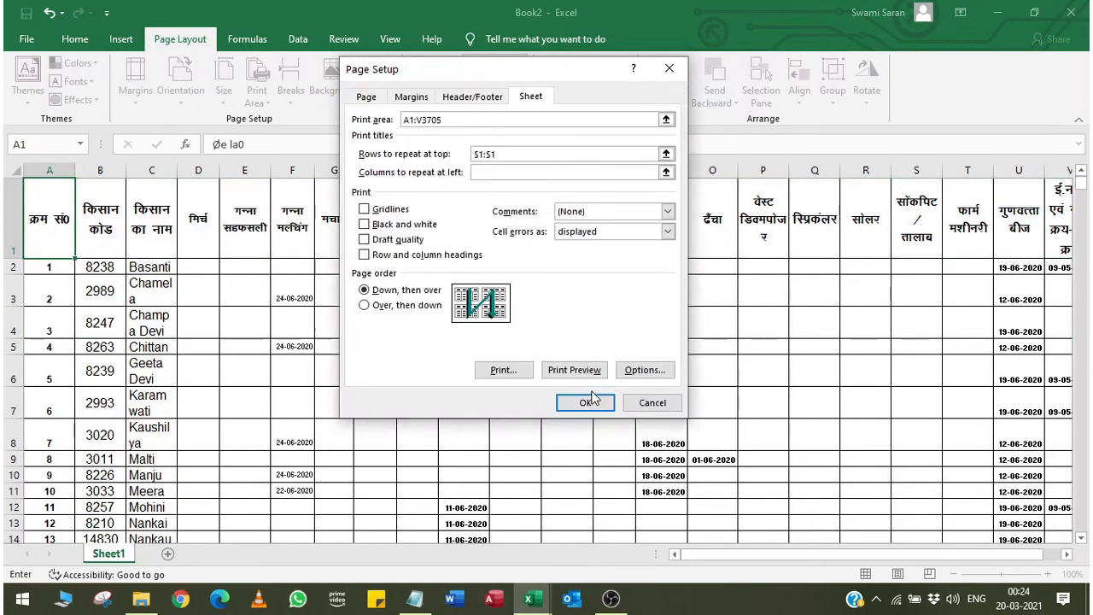
- Preview the printout enlarged and go through pages 1 to 12 to check the header row on each page
click(587, 374)
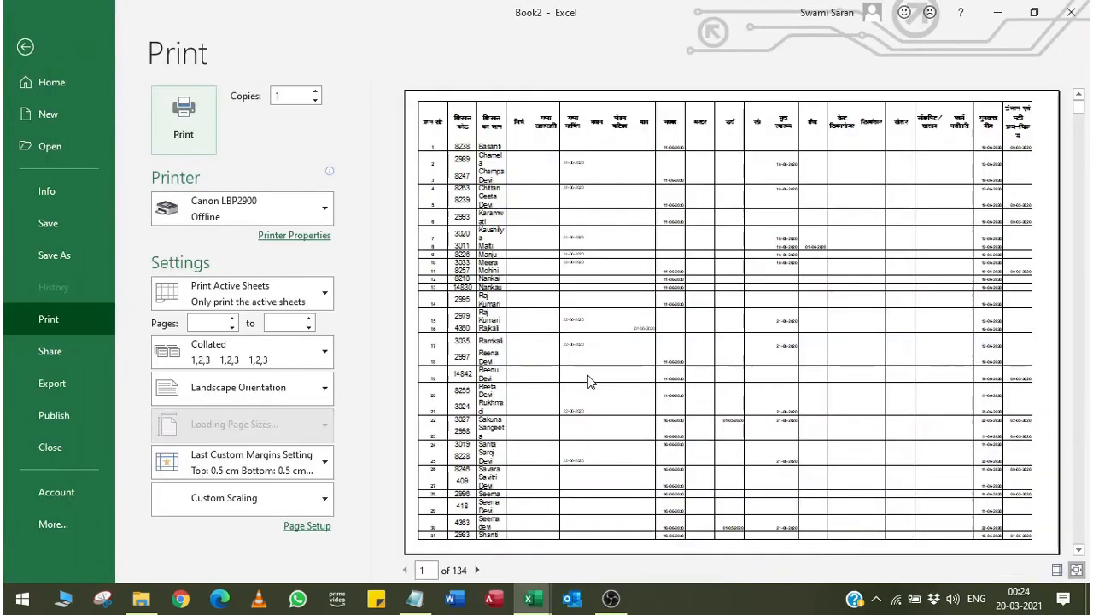
click(1077, 569)
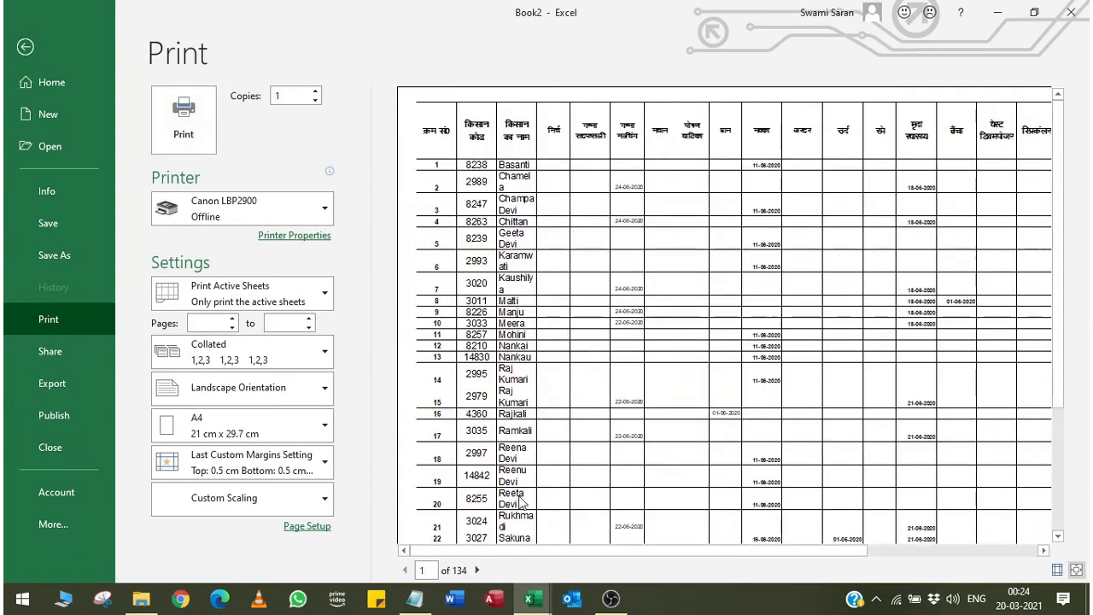
click(477, 570)
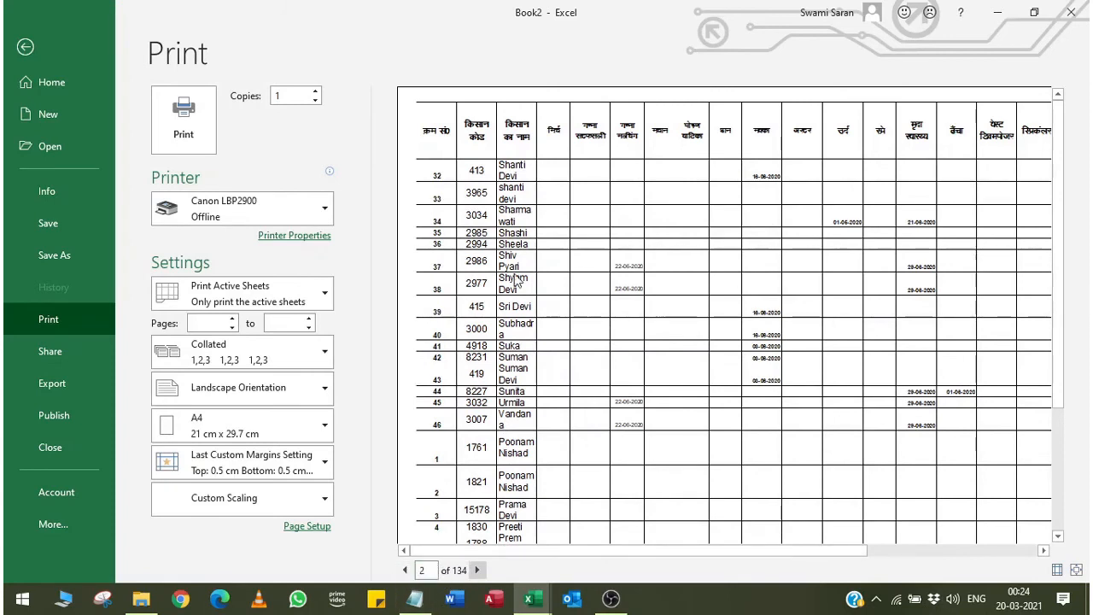
click(477, 570)
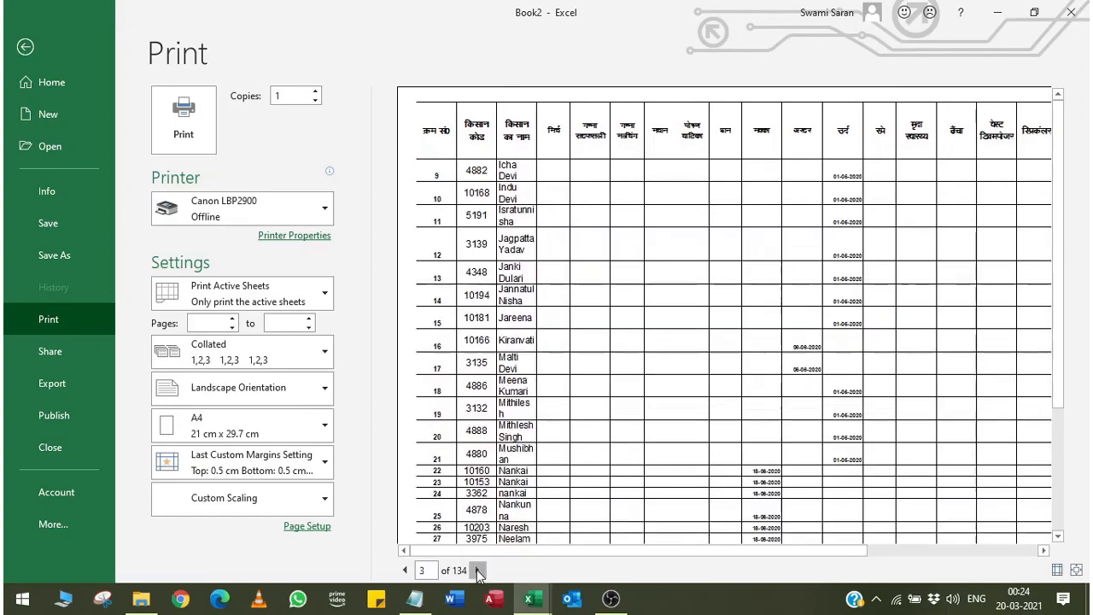
click(477, 569)
click(477, 569)
click(477, 570)
click(477, 570)
click(477, 570)
click(477, 570)
click(477, 569)
click(477, 570)
click(477, 569)
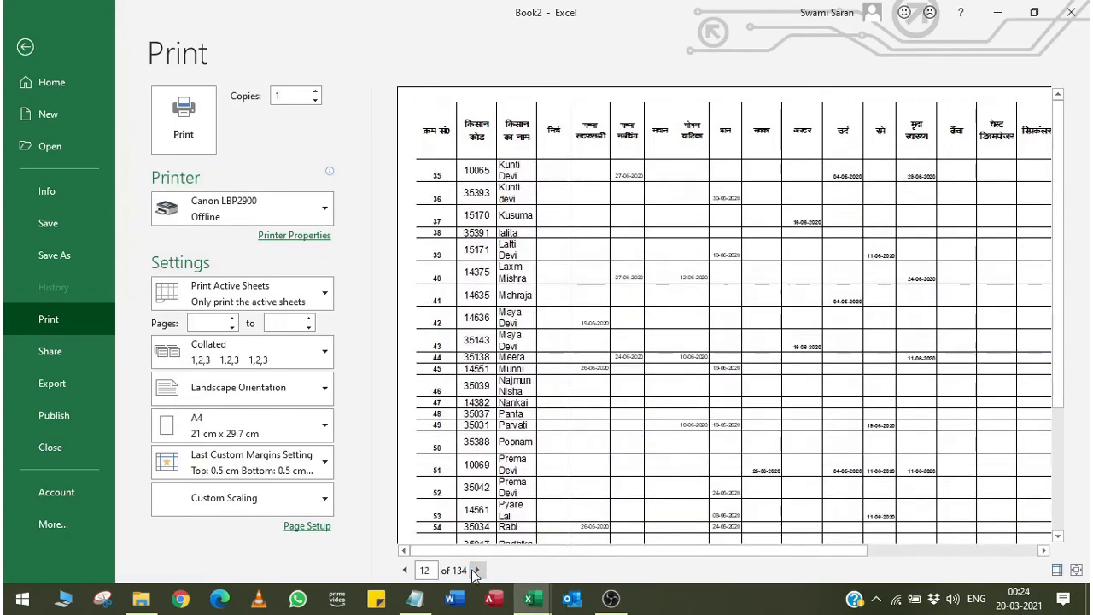
- Return to the worksheet and add a custom page header with the text TCL in its left section
click(307, 527)
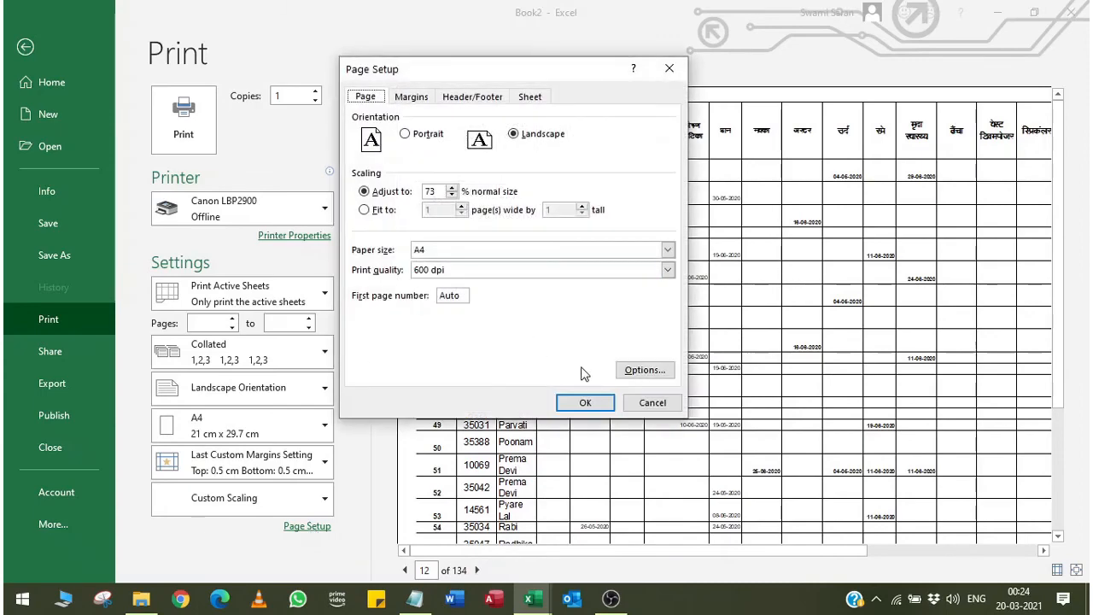
click(652, 406)
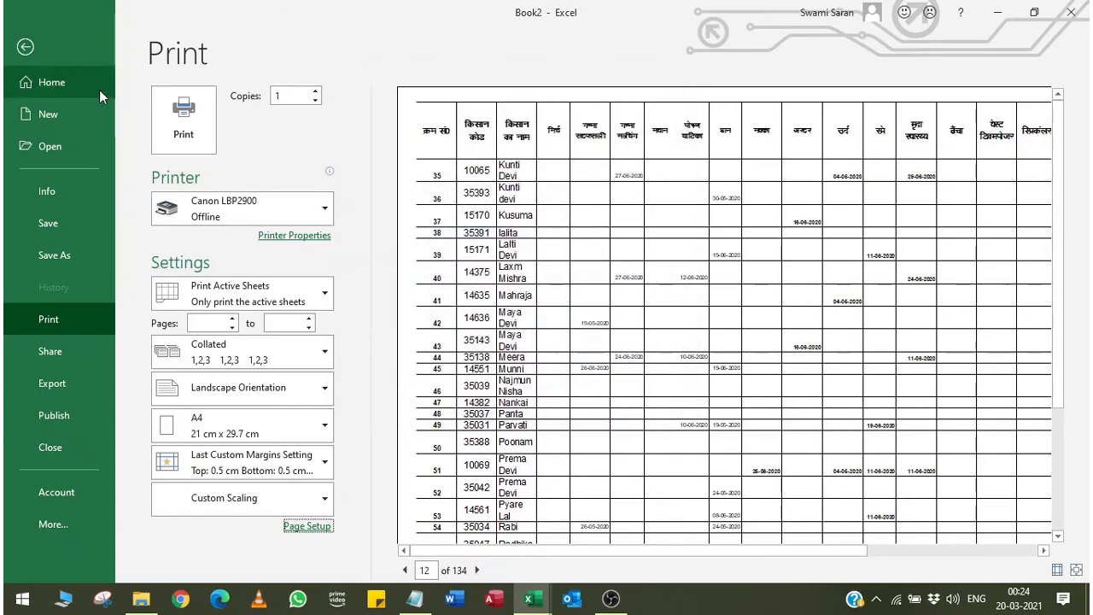
click(26, 47)
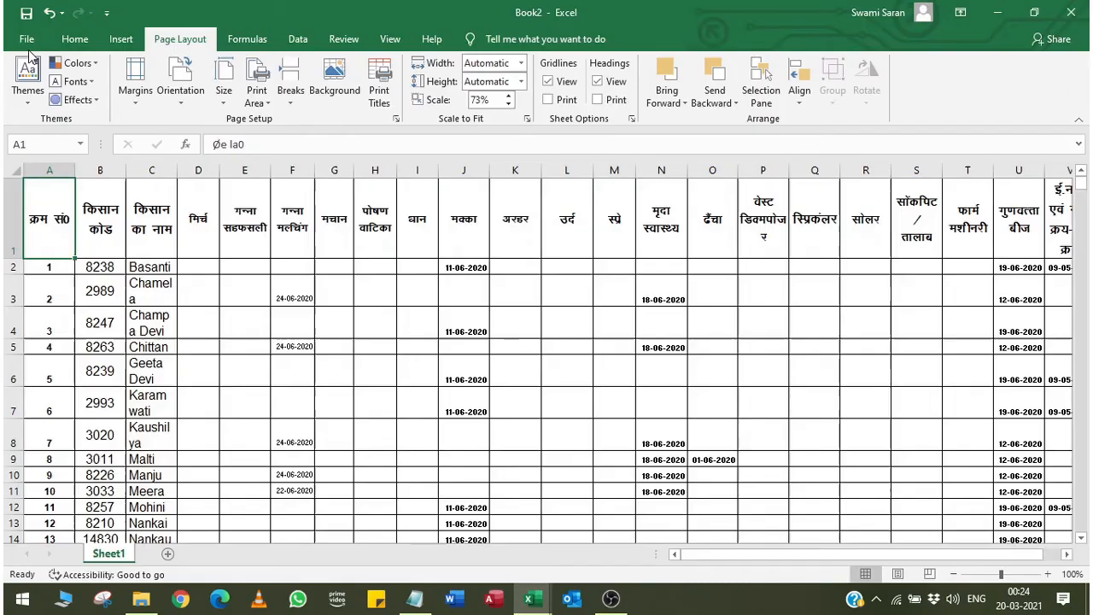
click(396, 122)
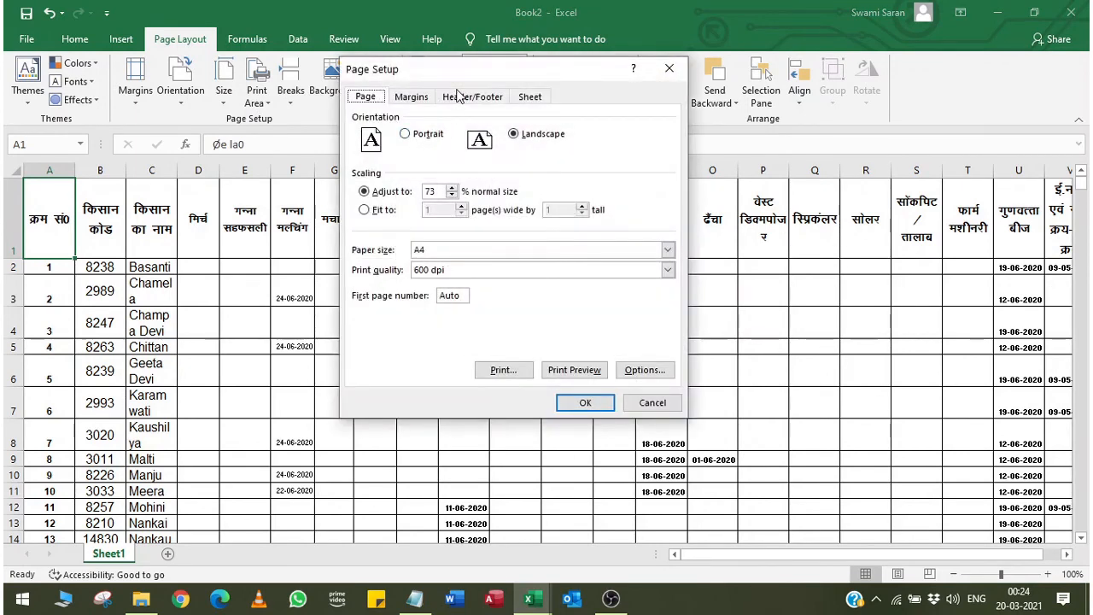
click(457, 98)
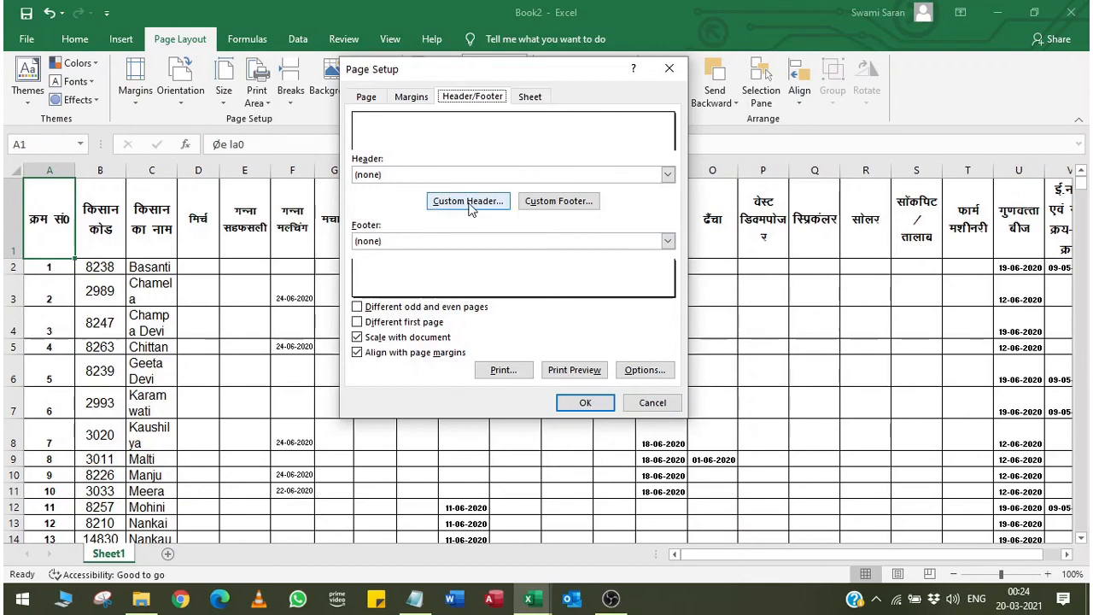
click(469, 206)
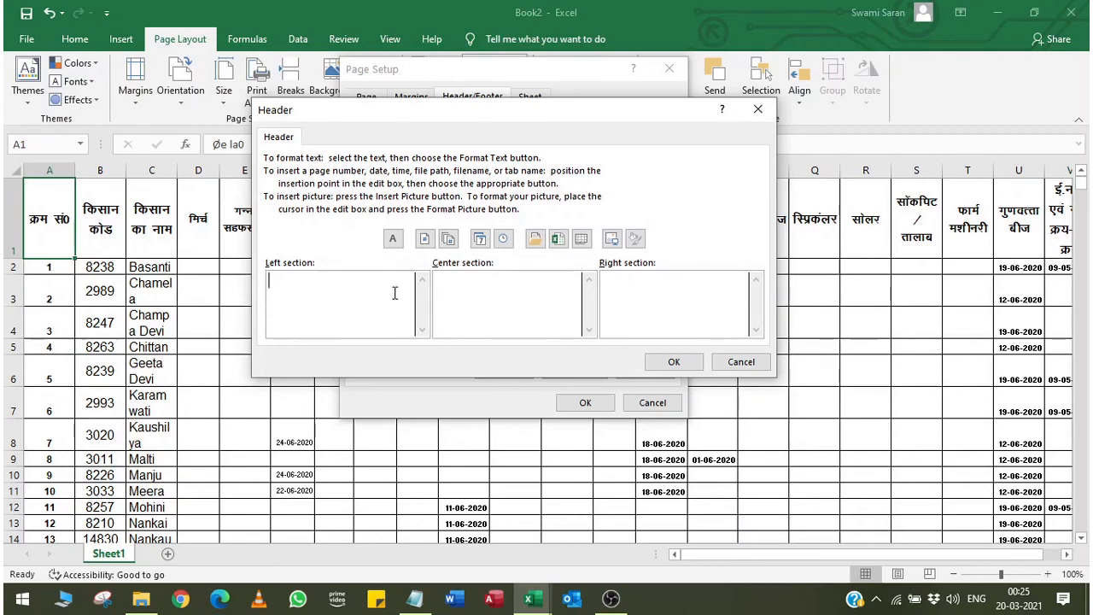
text(TCL)
click(674, 362)
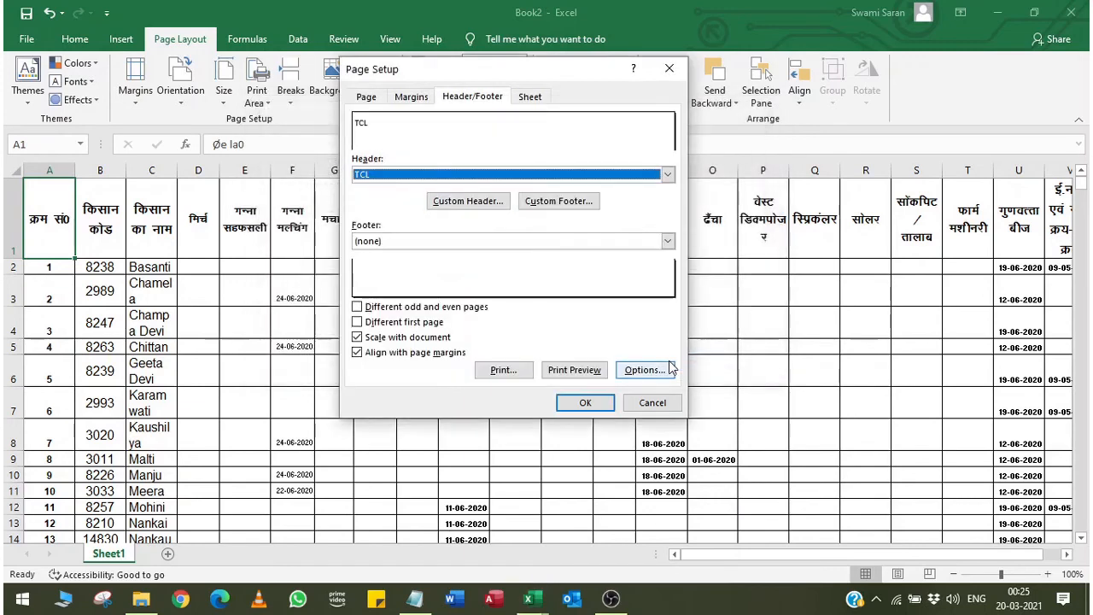
- Add a custom footer with &[Page] of &[Pages] in its right section and apply the page setup
click(547, 212)
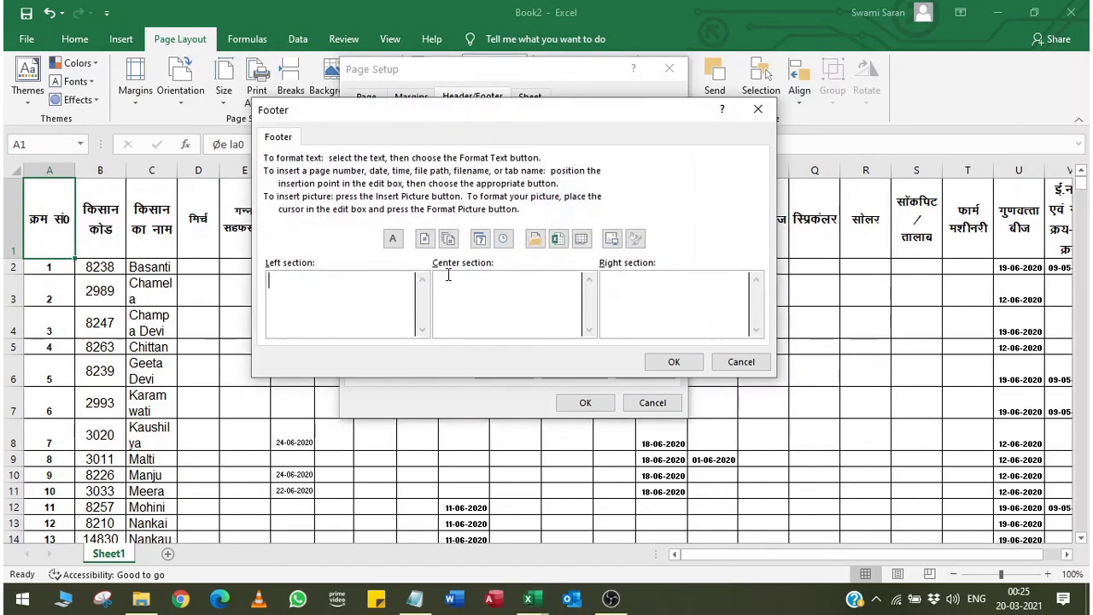
click(615, 285)
click(423, 239)
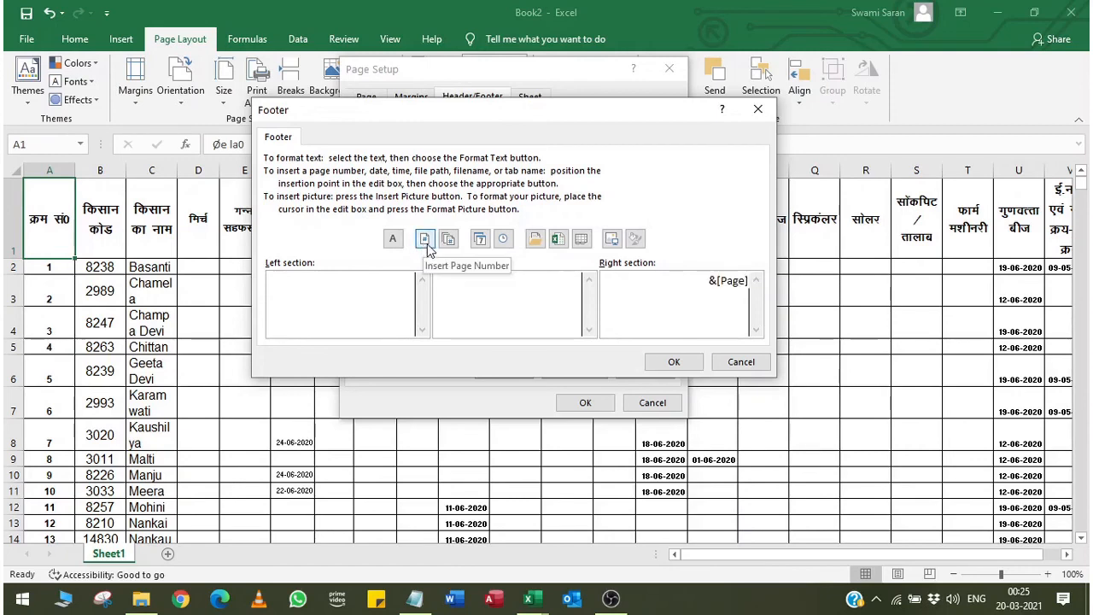
text(of)
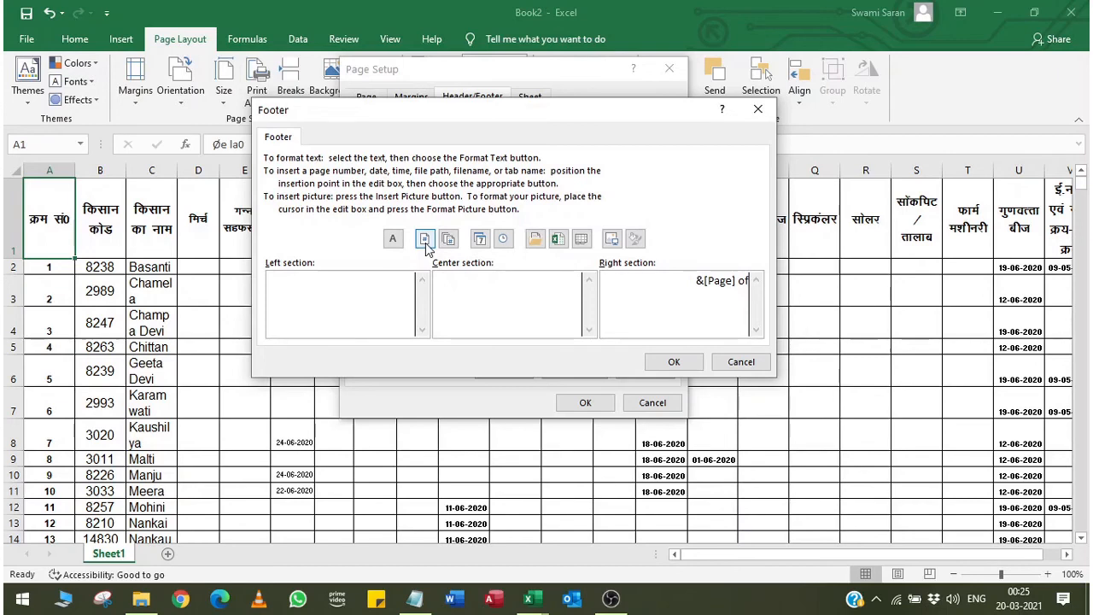
click(449, 239)
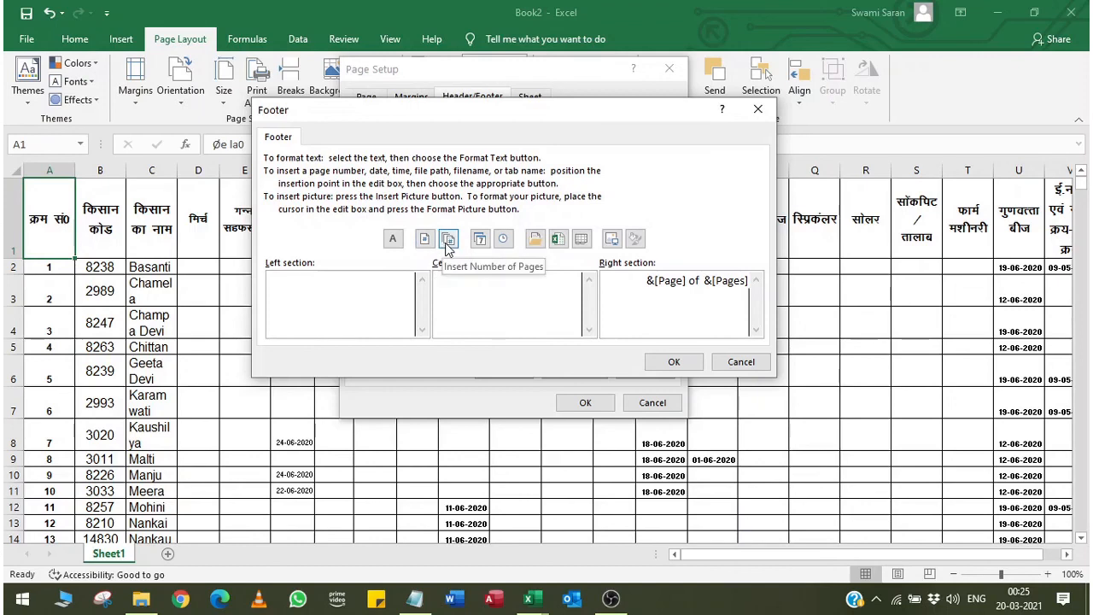
click(674, 362)
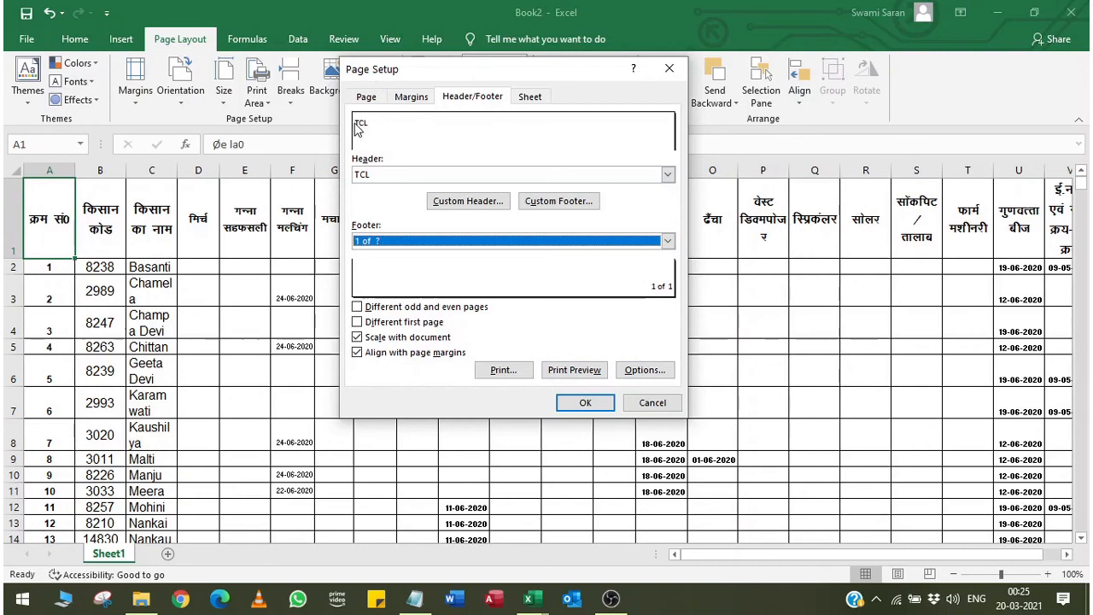
click(586, 403)
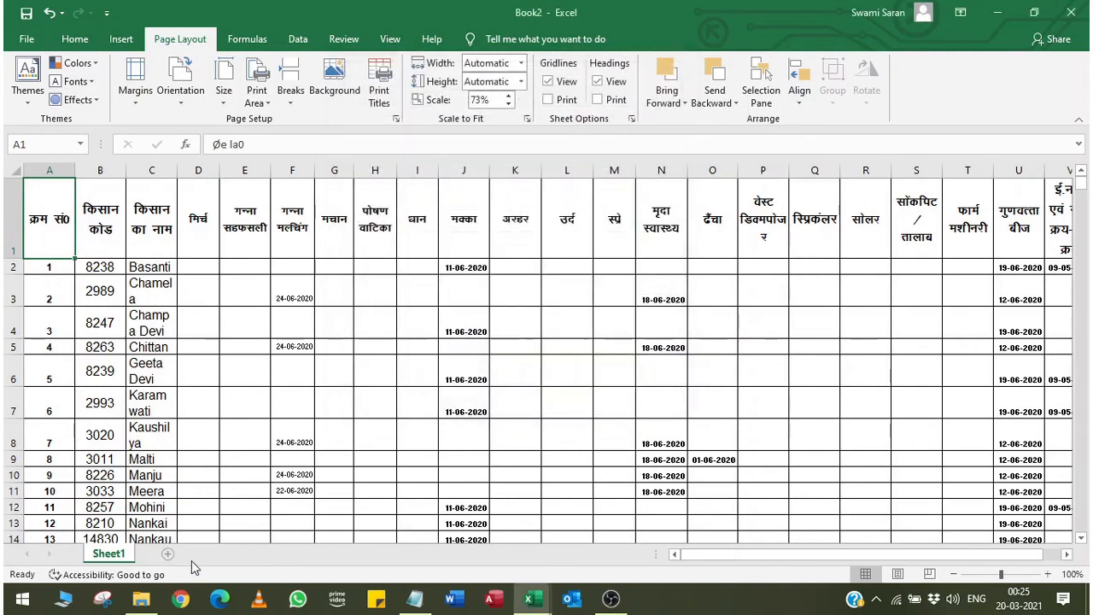
- Preview the printout and check the header on page 1 and the page-number footer on pages 1 and 2
click(396, 119)
click(574, 370)
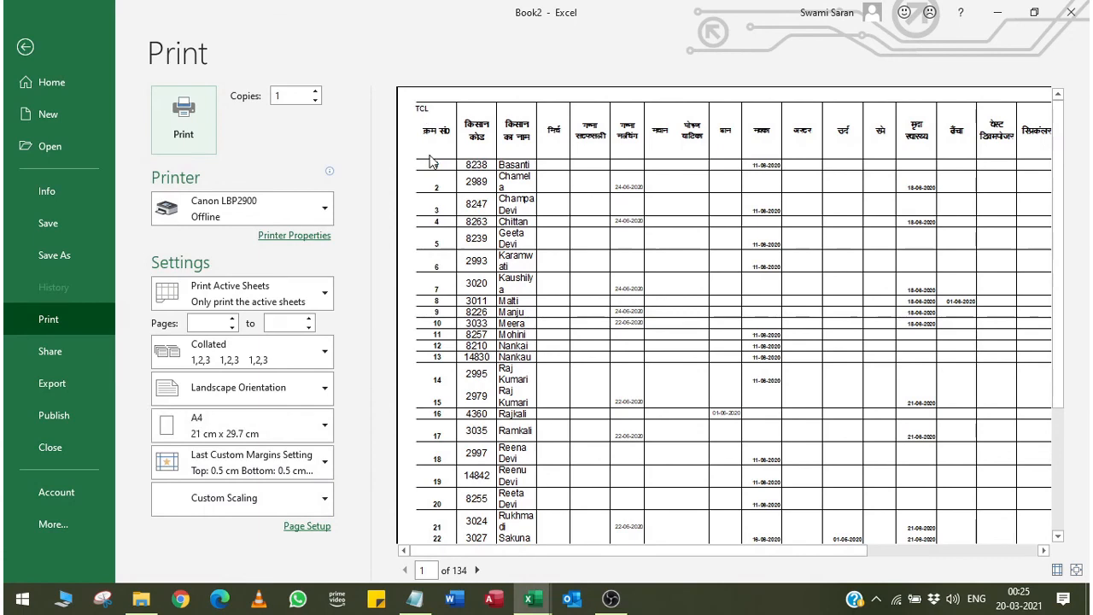
drag(1059, 265, 1058, 466)
click(899, 551)
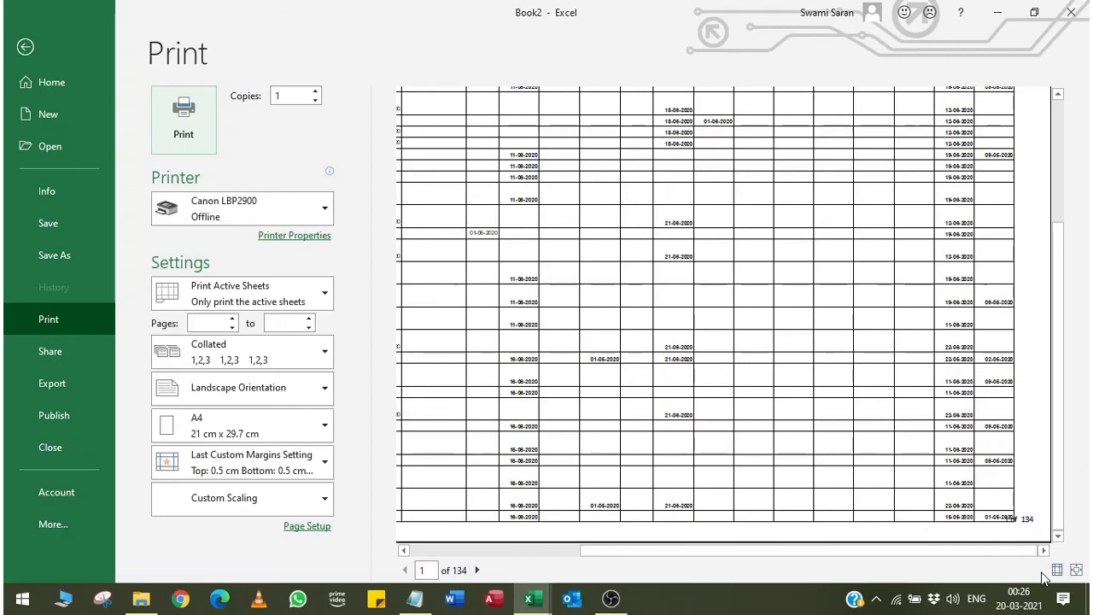
click(479, 571)
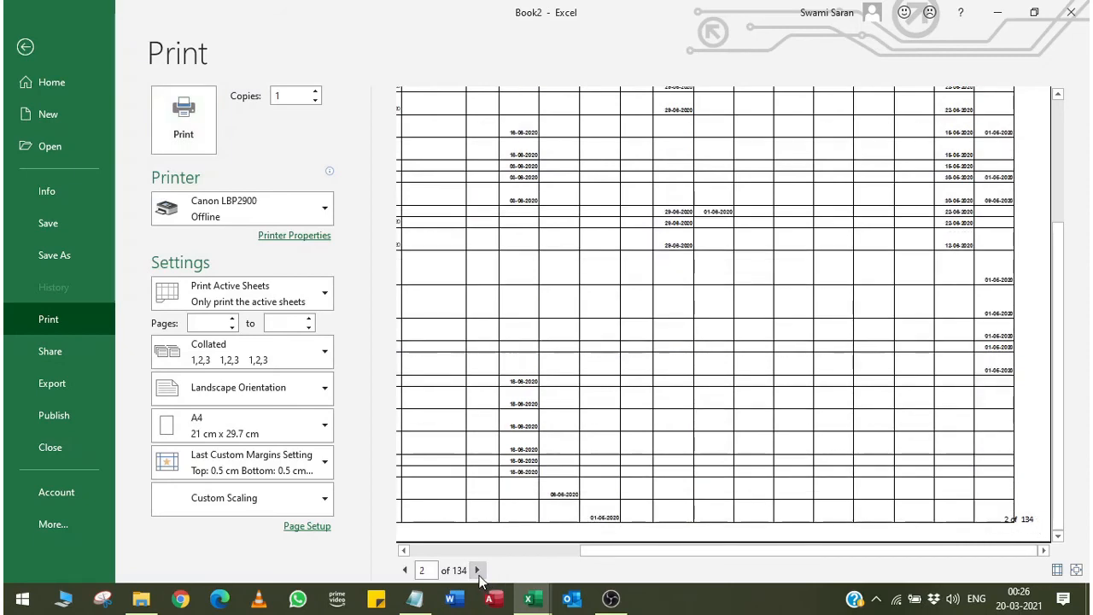
click(406, 571)
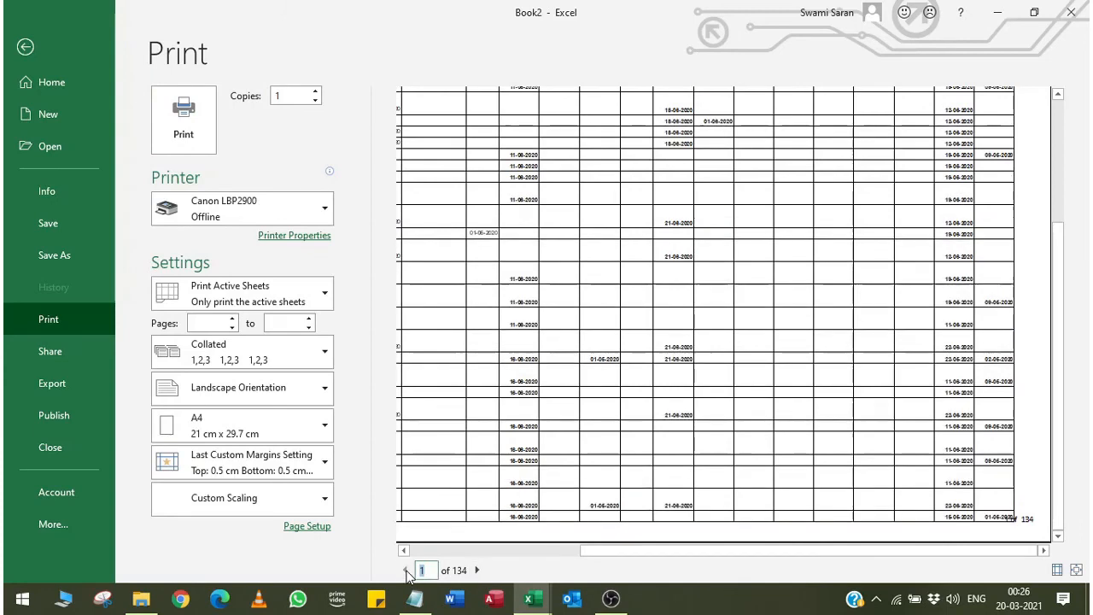
- Set the top and bottom page margins to 0.8 cm from the print preview
click(312, 528)
click(415, 98)
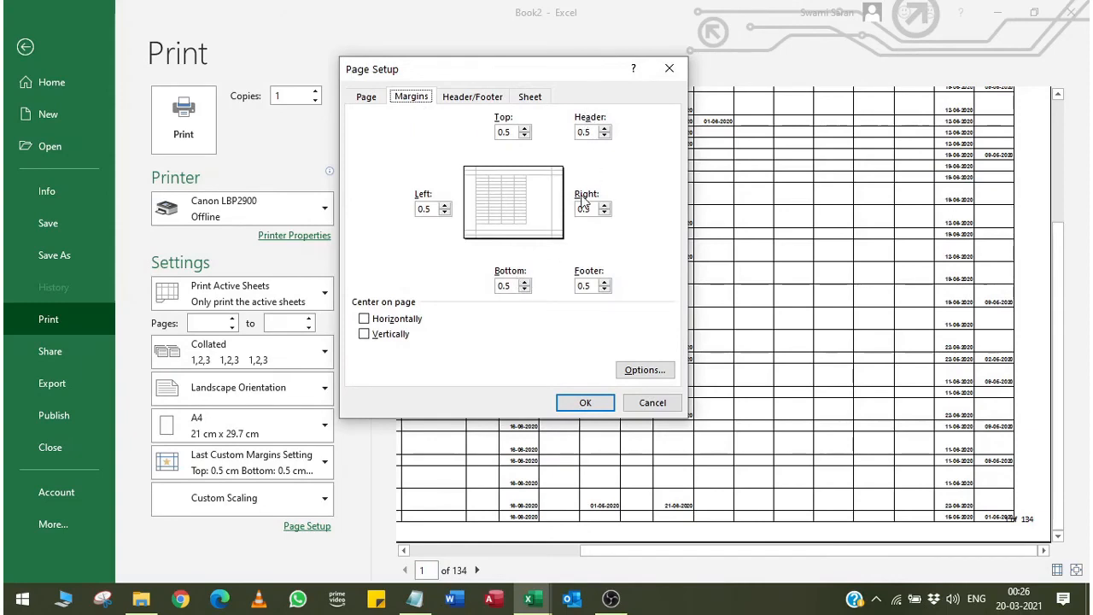
drag(516, 286, 495, 293)
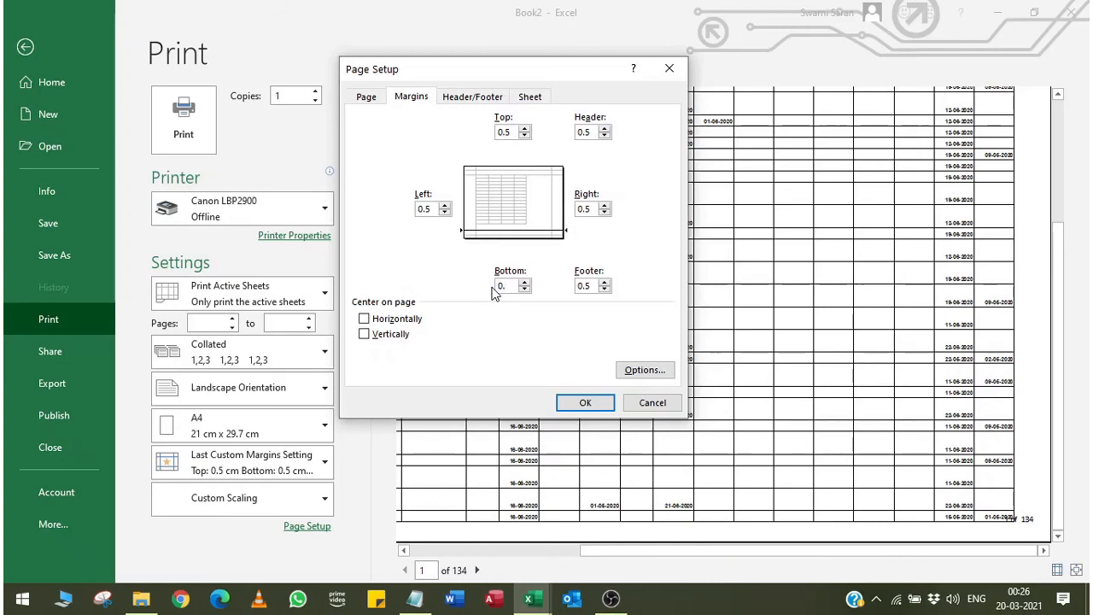
drag(513, 131, 476, 128)
text(0.8)
click(590, 403)
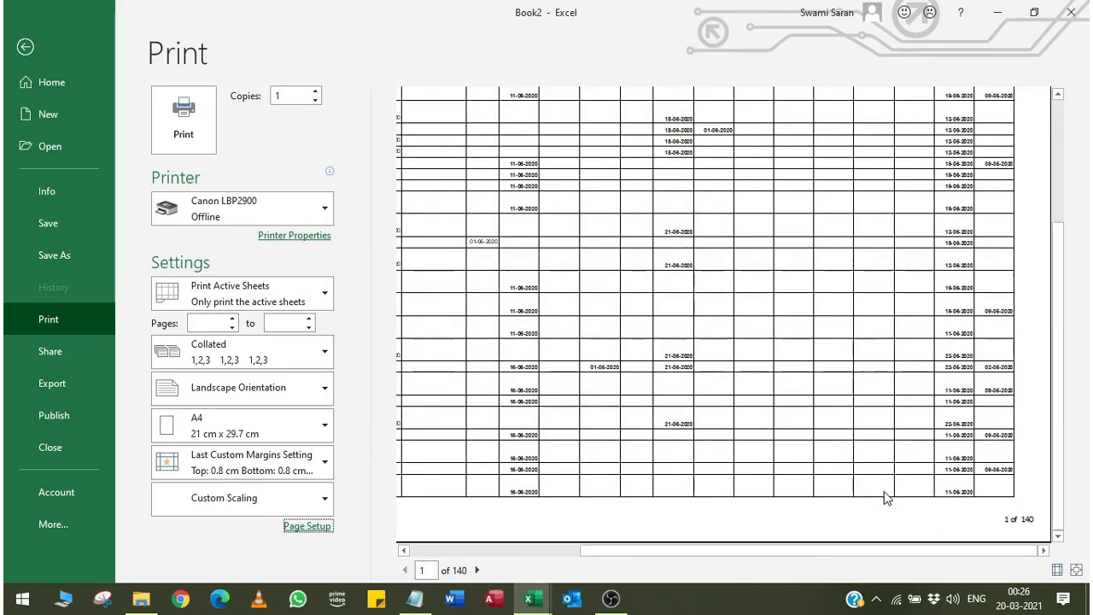
- Review the page margin settings and check the TCL header above the table on page 1
click(307, 526)
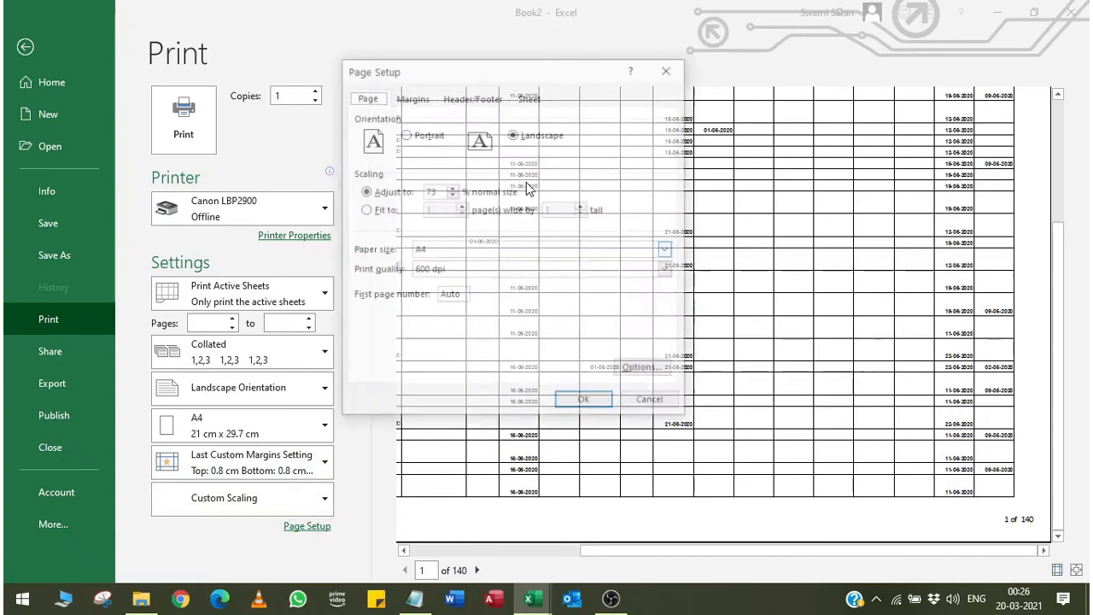
click(414, 98)
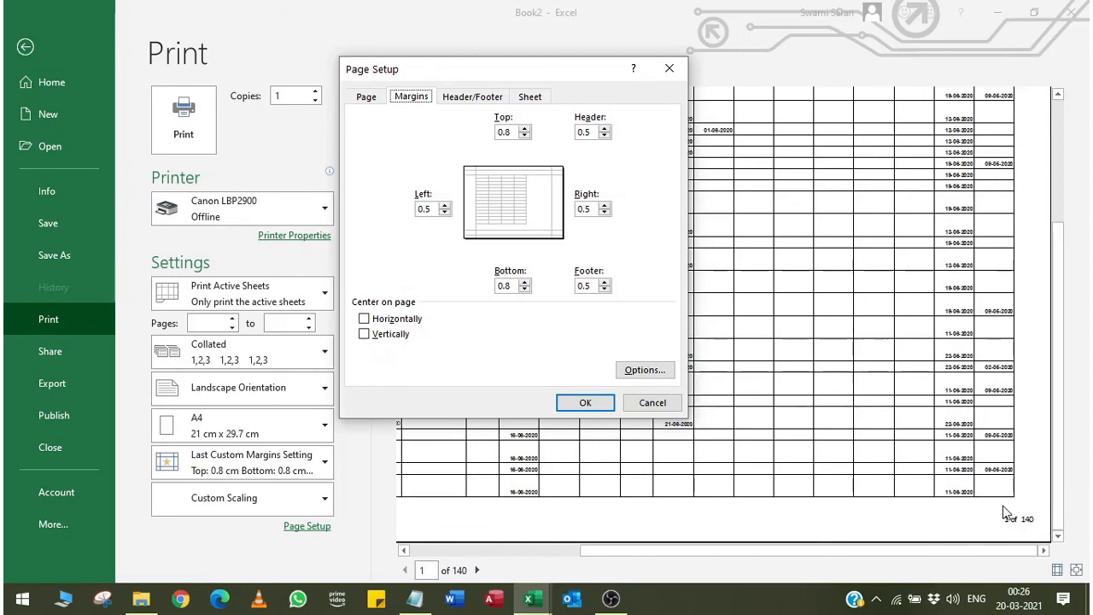
click(586, 405)
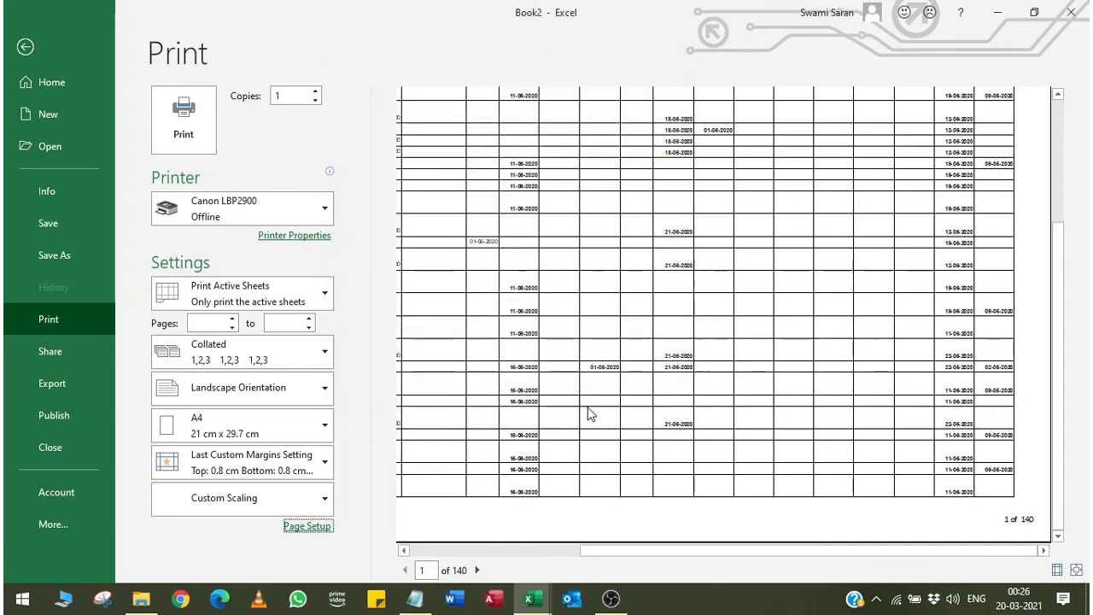
click(1063, 147)
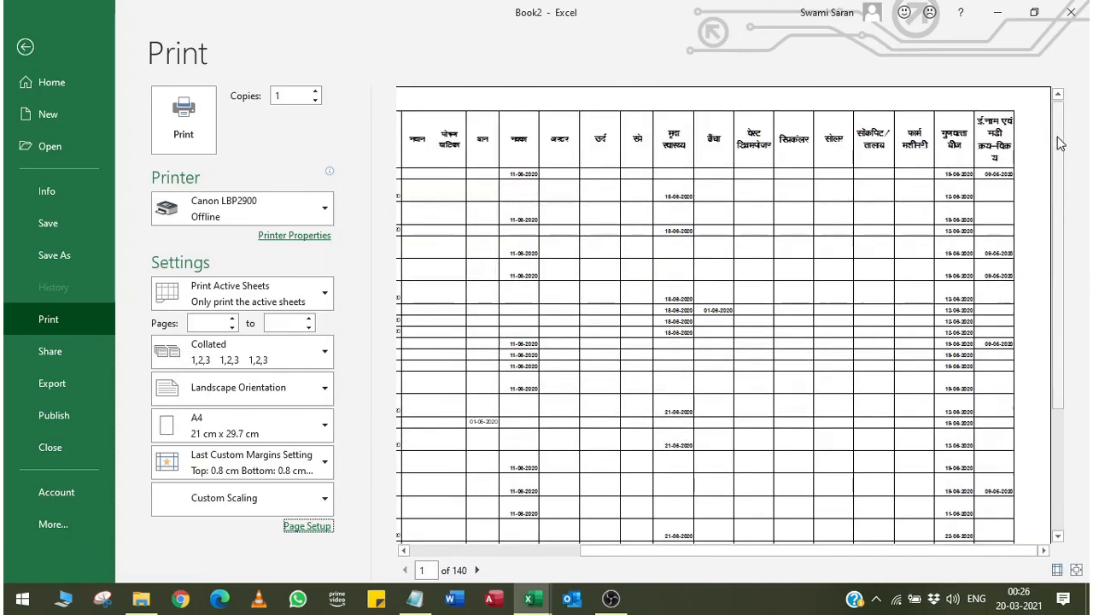
drag(742, 551, 527, 555)
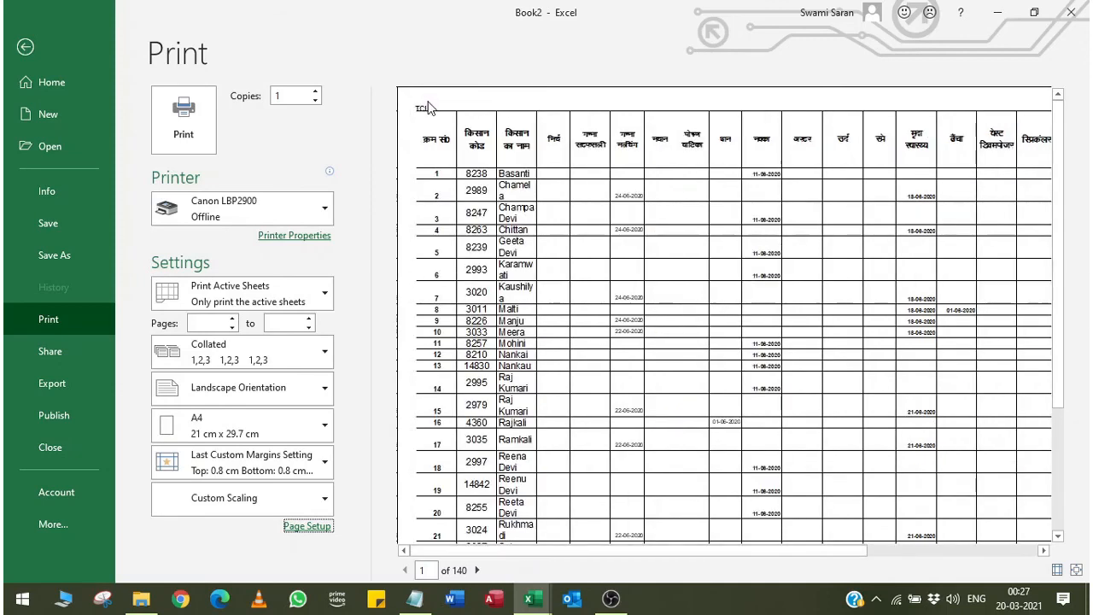
- Set the top page margin to 0.9 cm
click(320, 530)
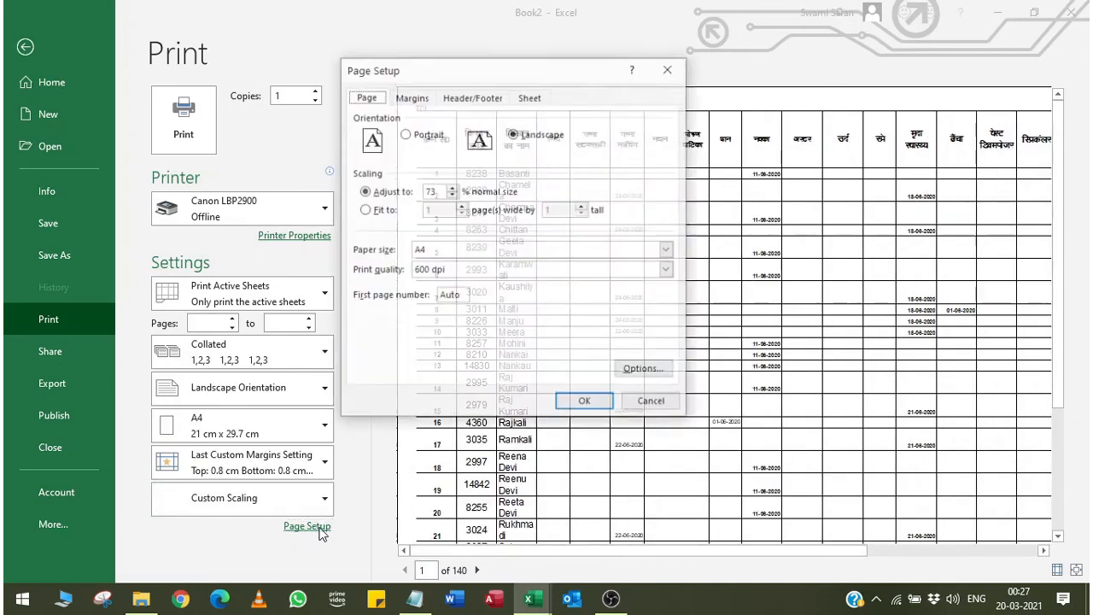
click(418, 100)
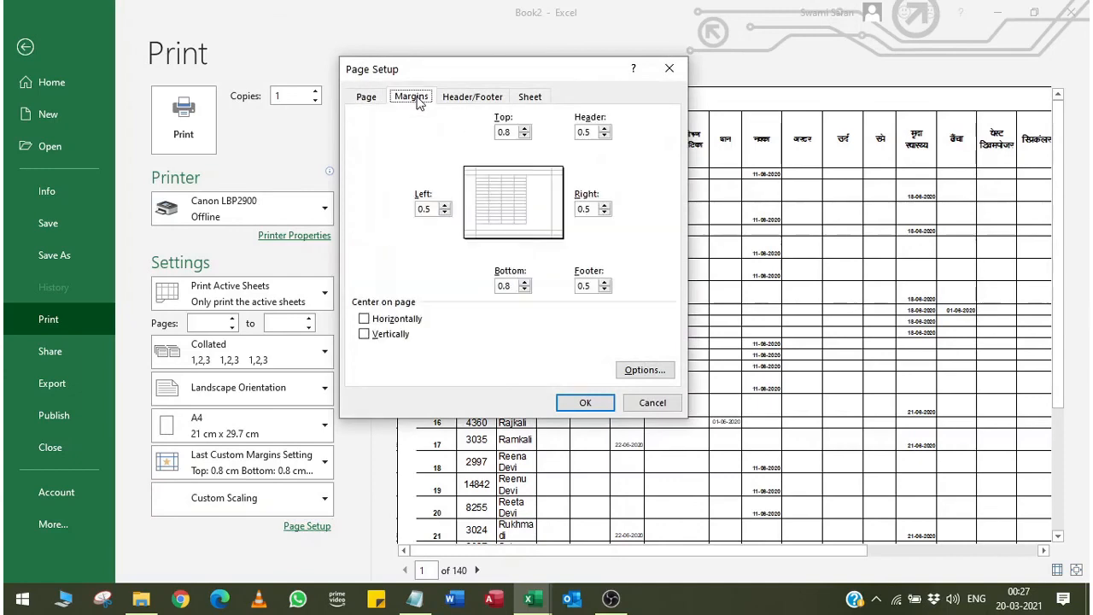
double_click(505, 135)
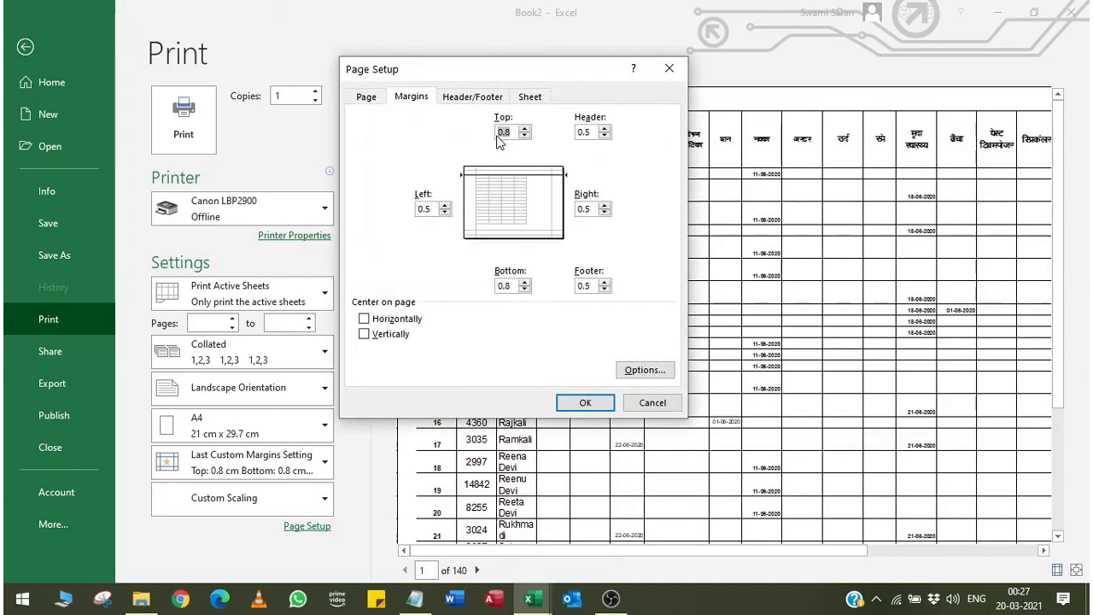
key(Return)
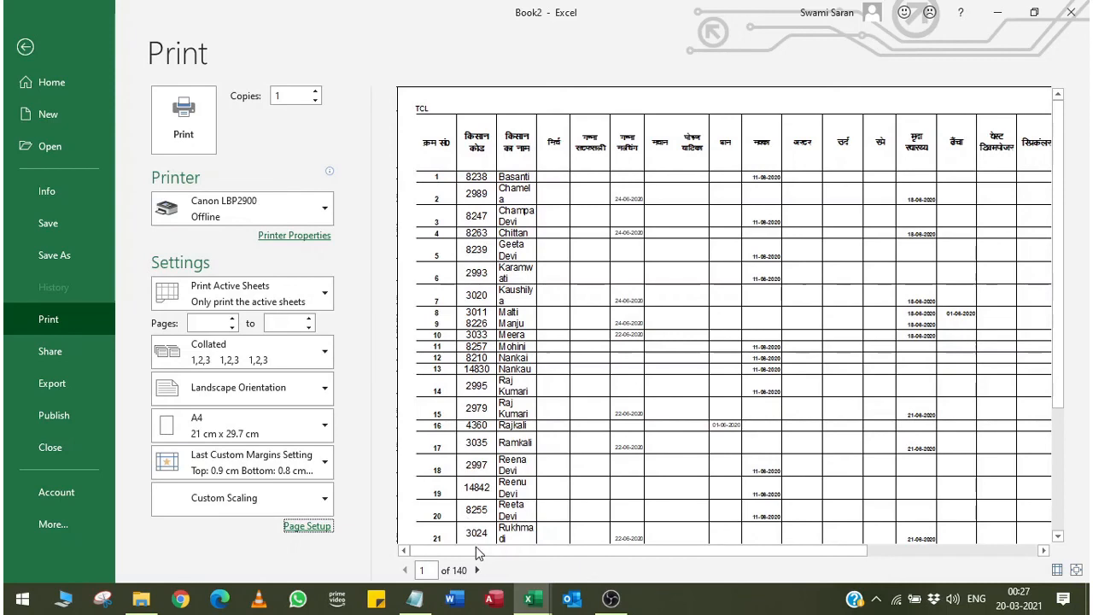
- Go through preview pages 1 to 8, check the header and footer spacing, and return to the worksheet
click(477, 570)
click(477, 569)
click(478, 570)
click(478, 570)
click(478, 570)
click(477, 570)
click(478, 569)
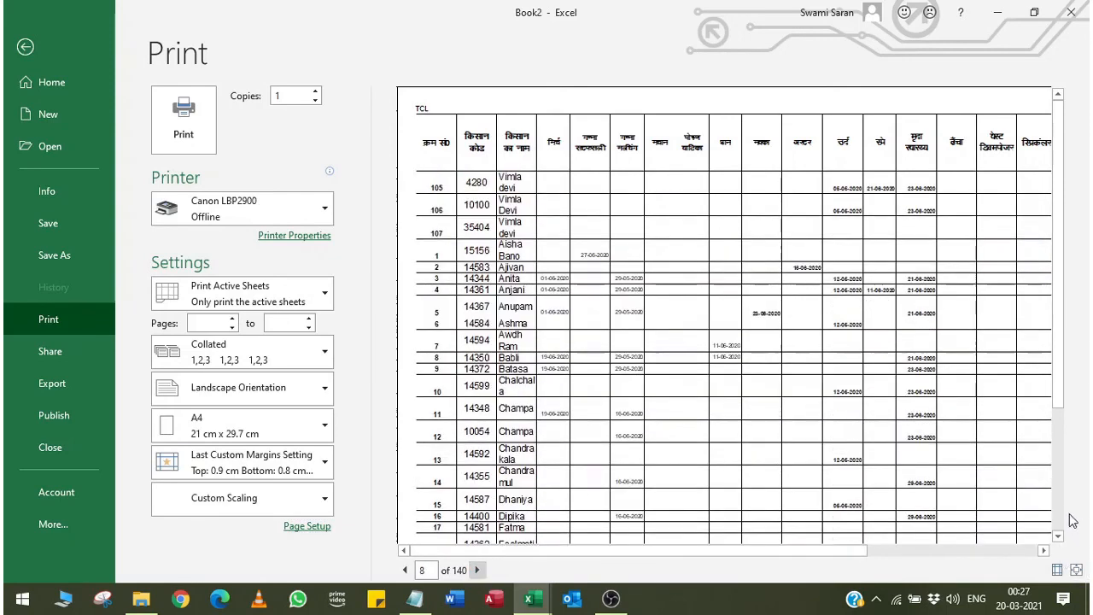
scroll(1063, 514, down, 3)
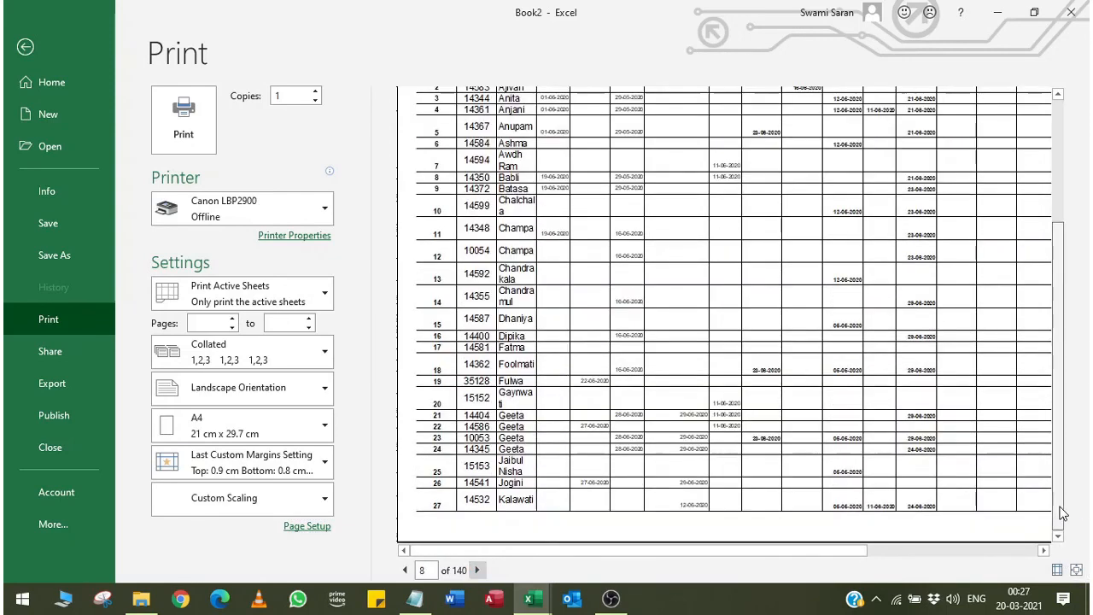
click(1002, 550)
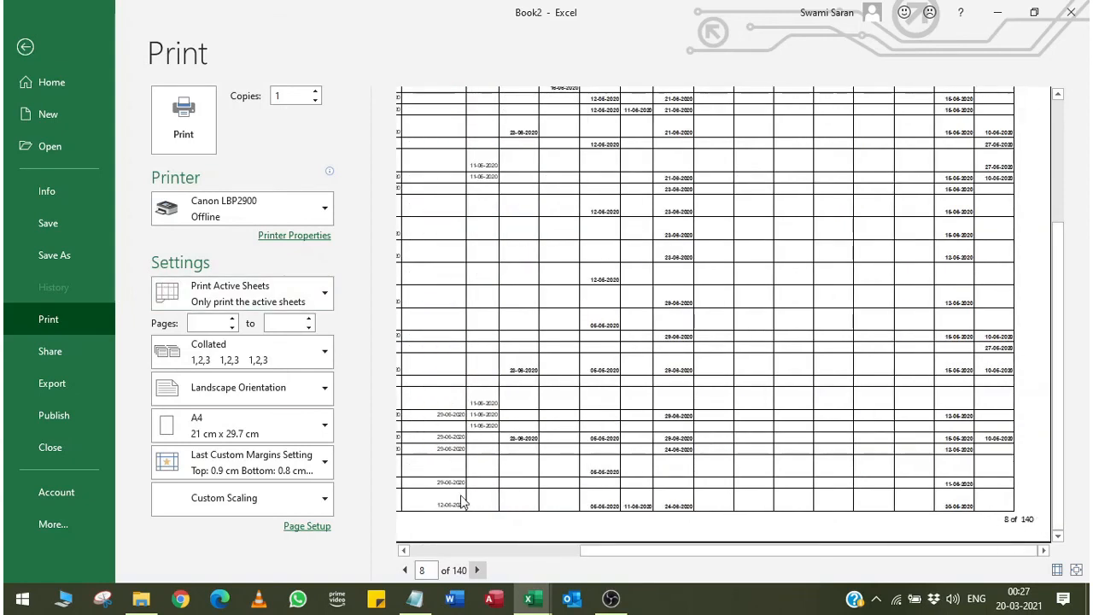
click(305, 527)
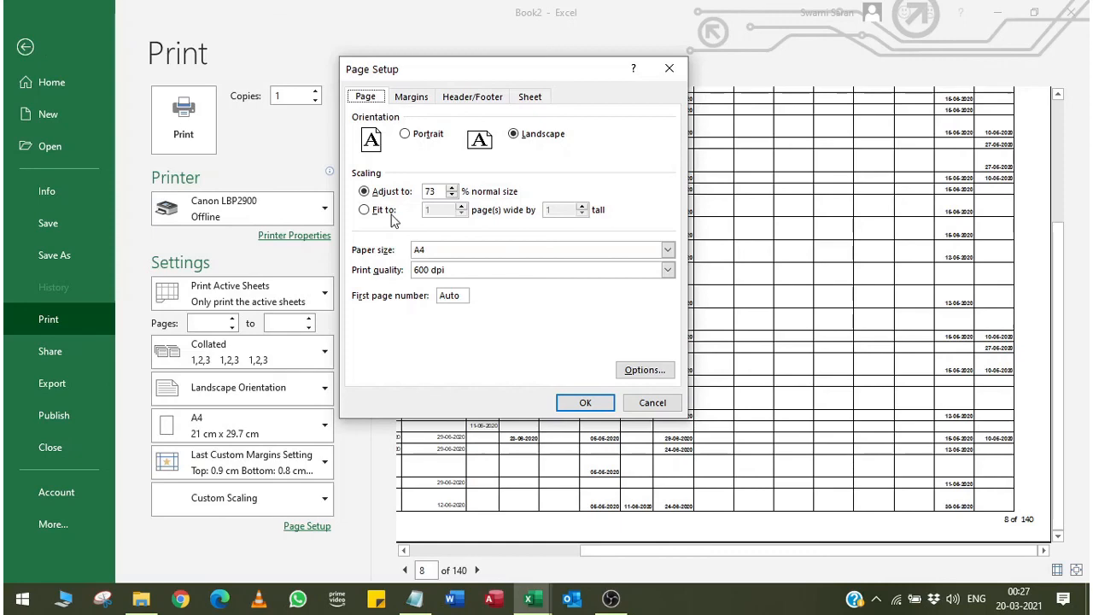
click(649, 402)
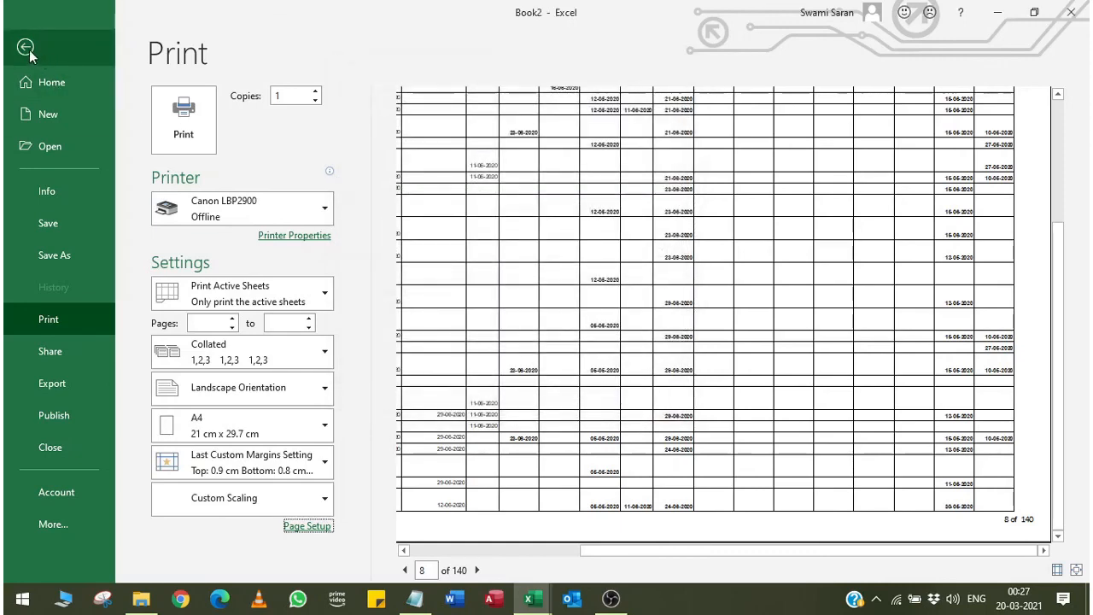
click(29, 49)
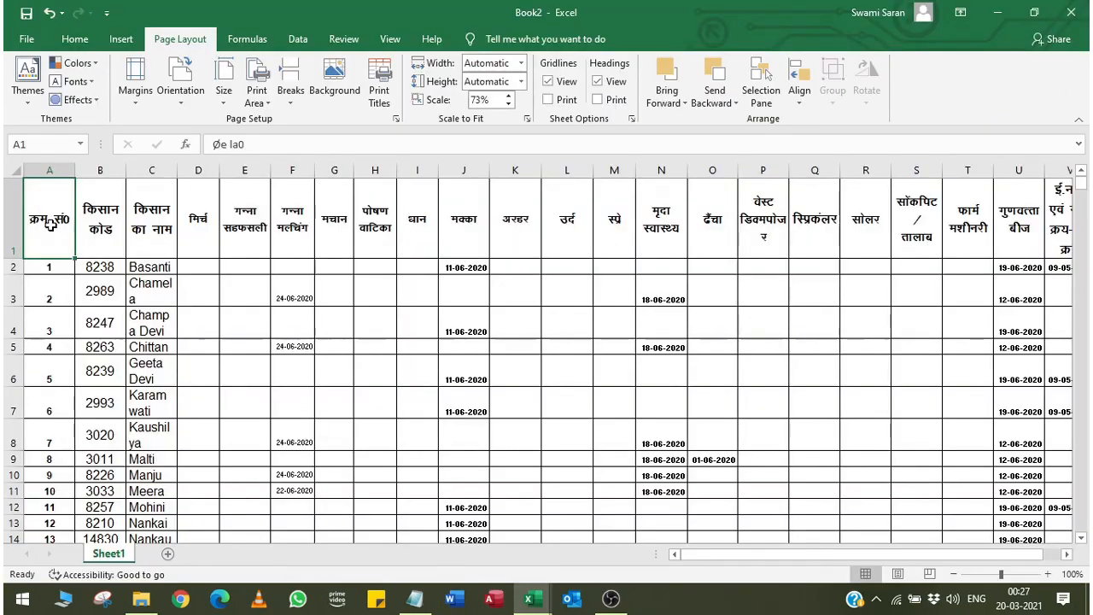
- Select the whole table from cell A1 and remove its cell borders with No Border
key(ctrl+shift+Right)
key(ctrl+shift+Down)
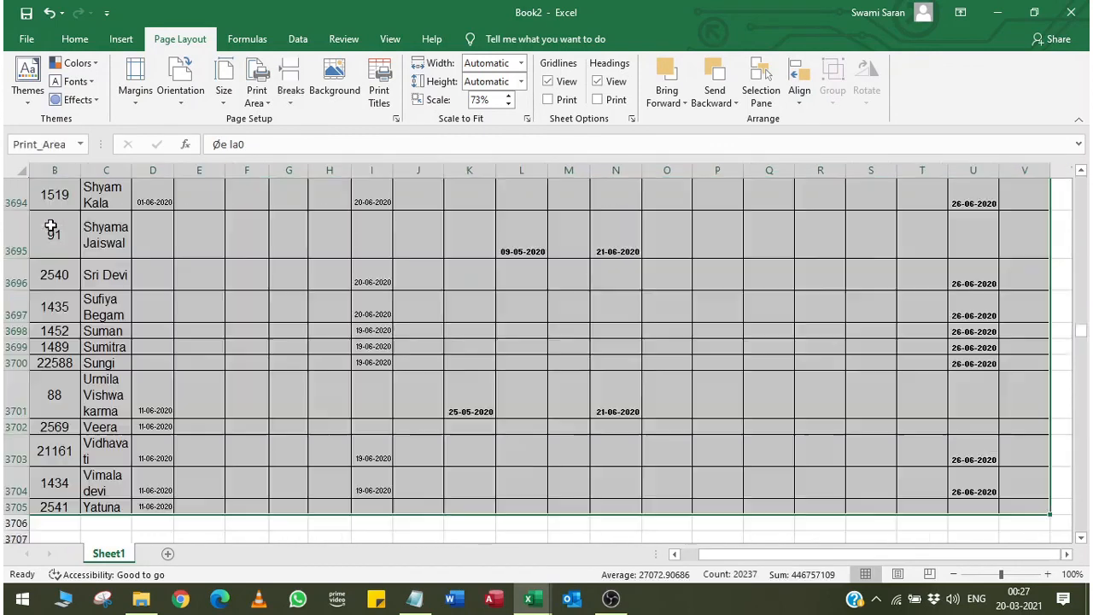
click(75, 40)
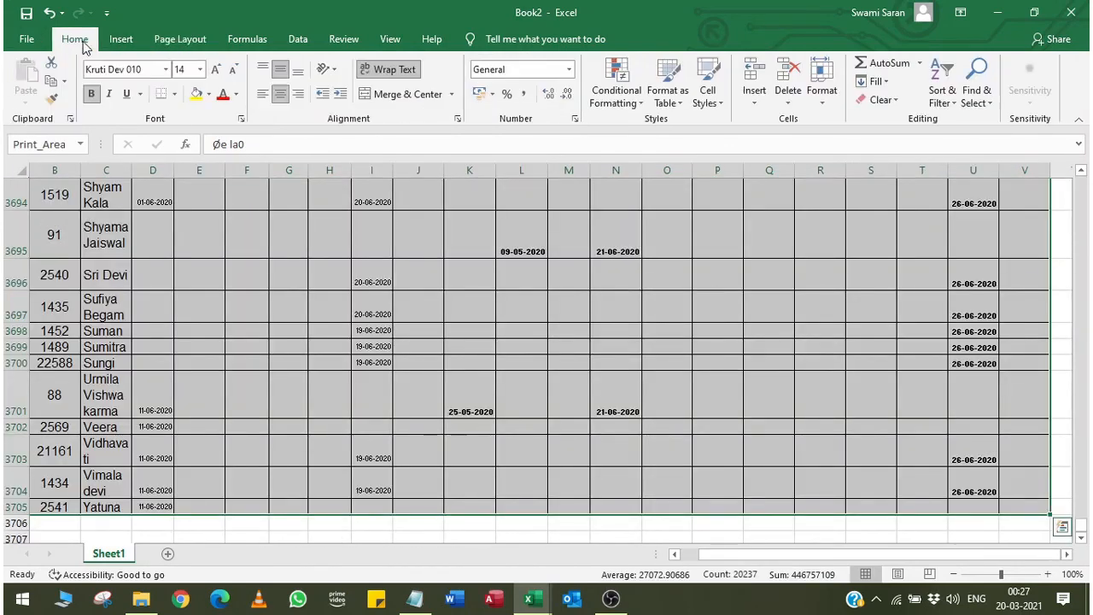
click(177, 97)
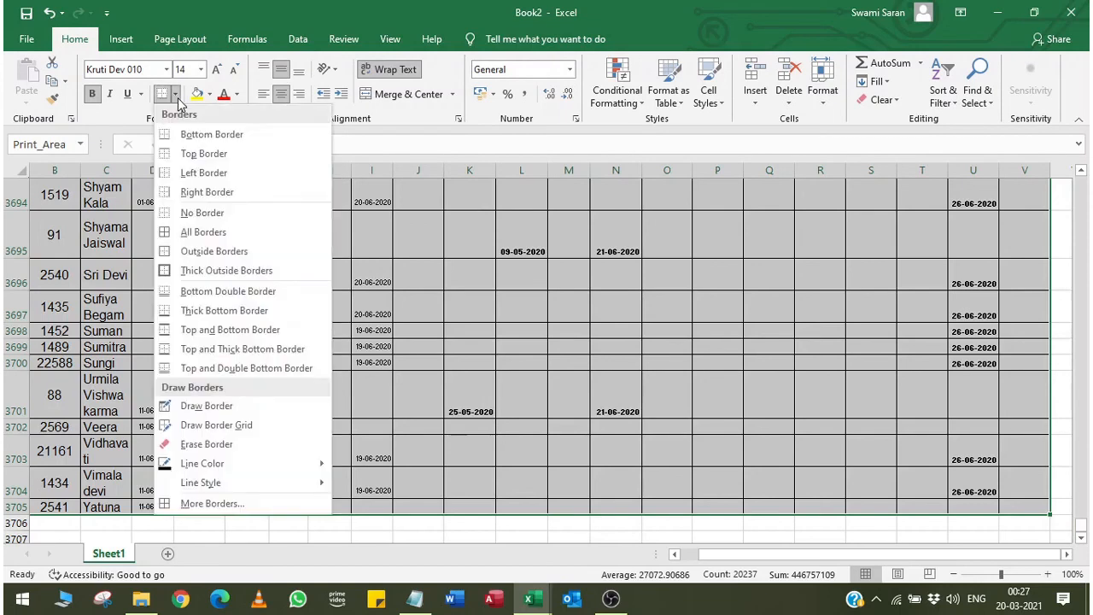
click(195, 215)
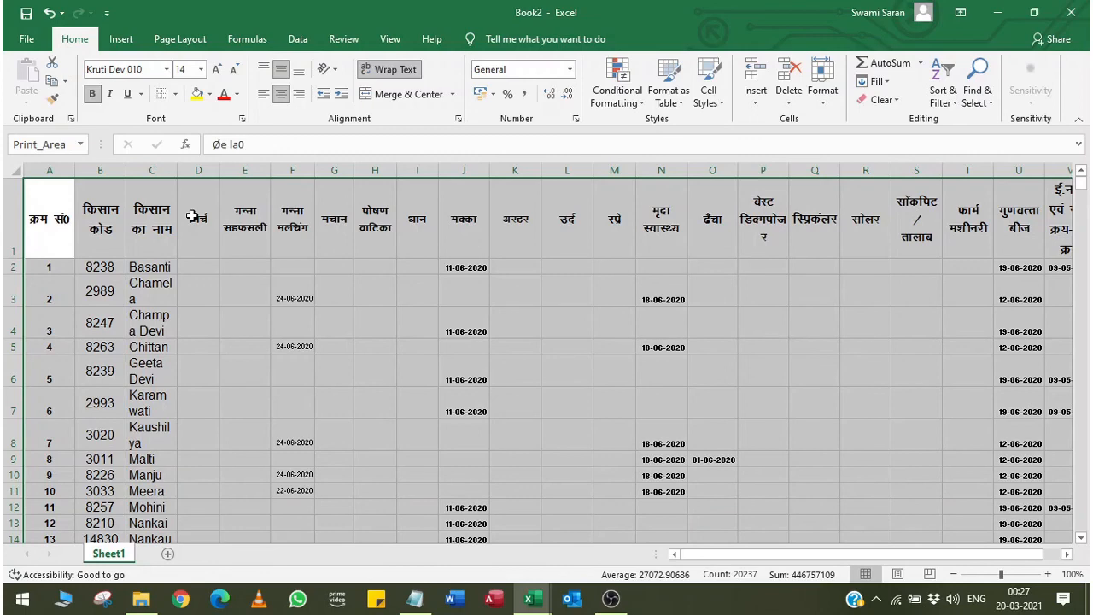
- Apply All Borders to the selected table, checking the print preview before and after, and return to the worksheet
key(ctrl+p)
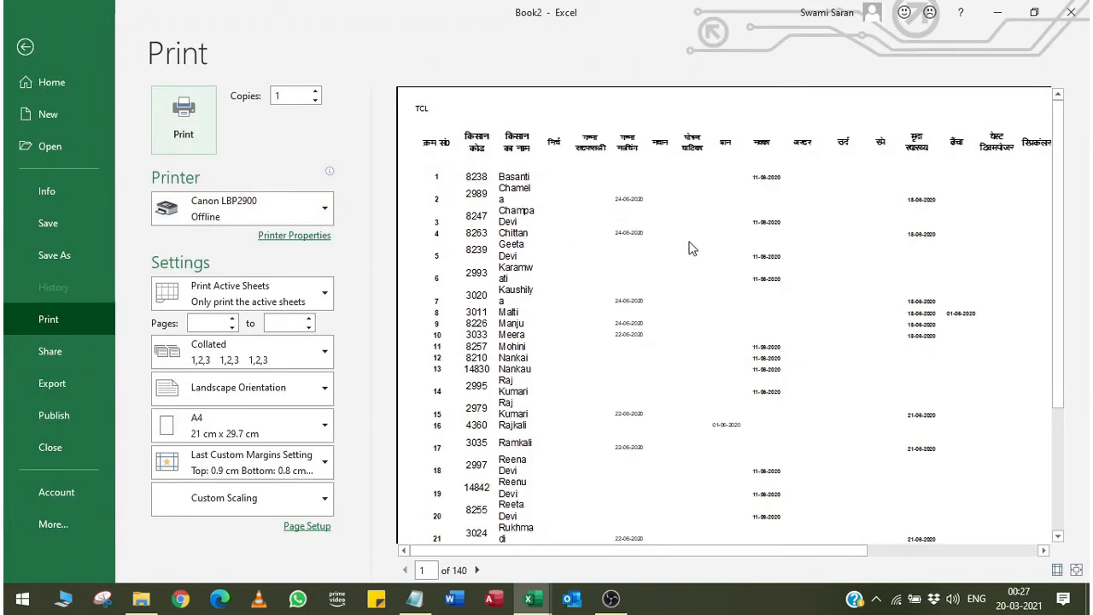
click(25, 47)
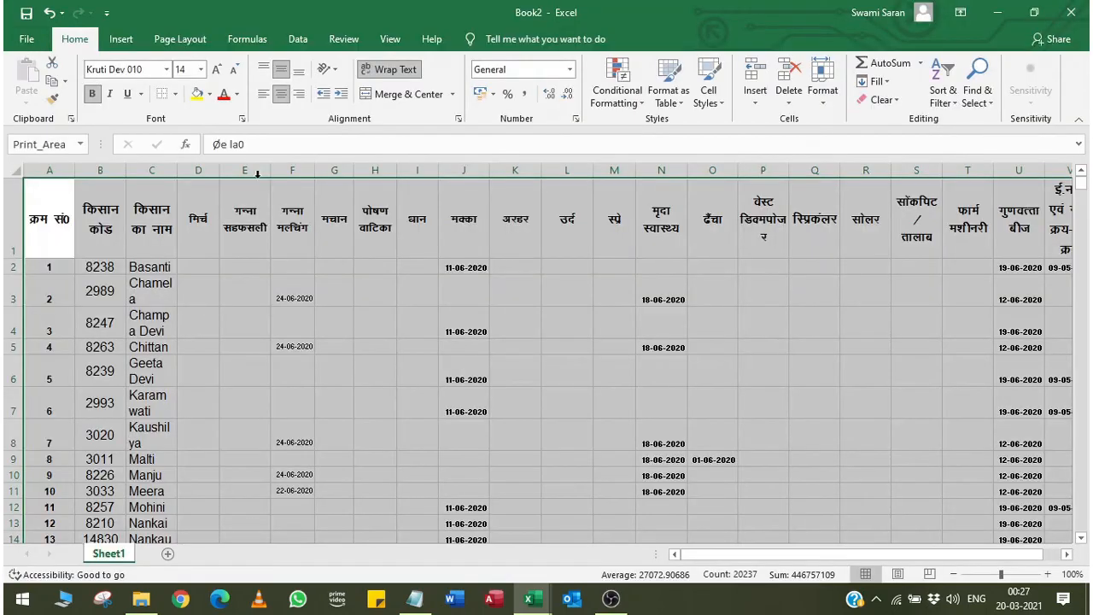
click(175, 94)
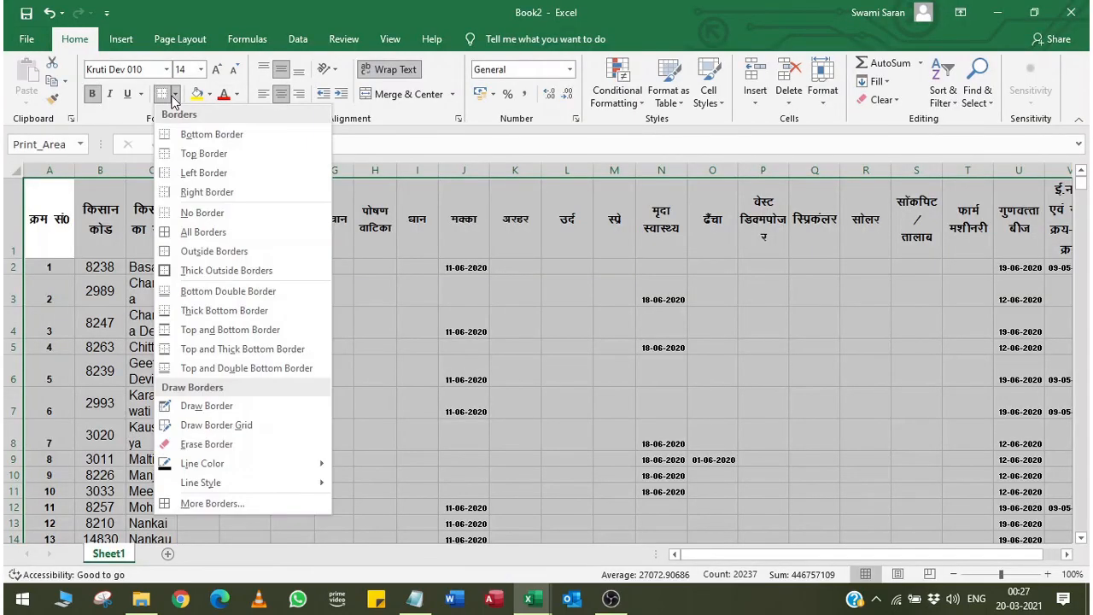
click(189, 233)
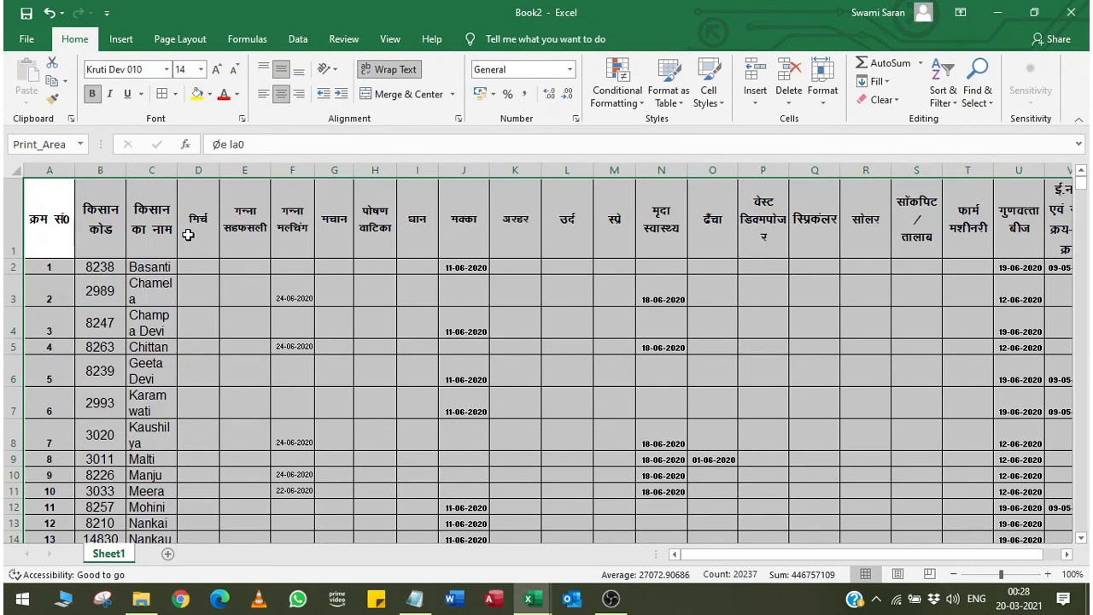
key(ctrl+p)
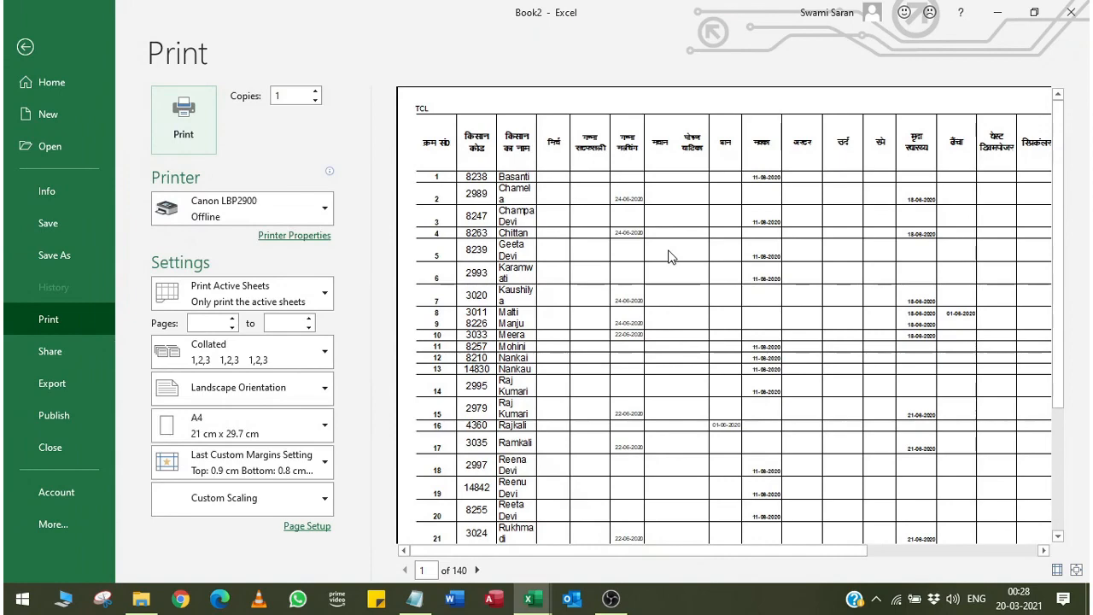
click(26, 46)
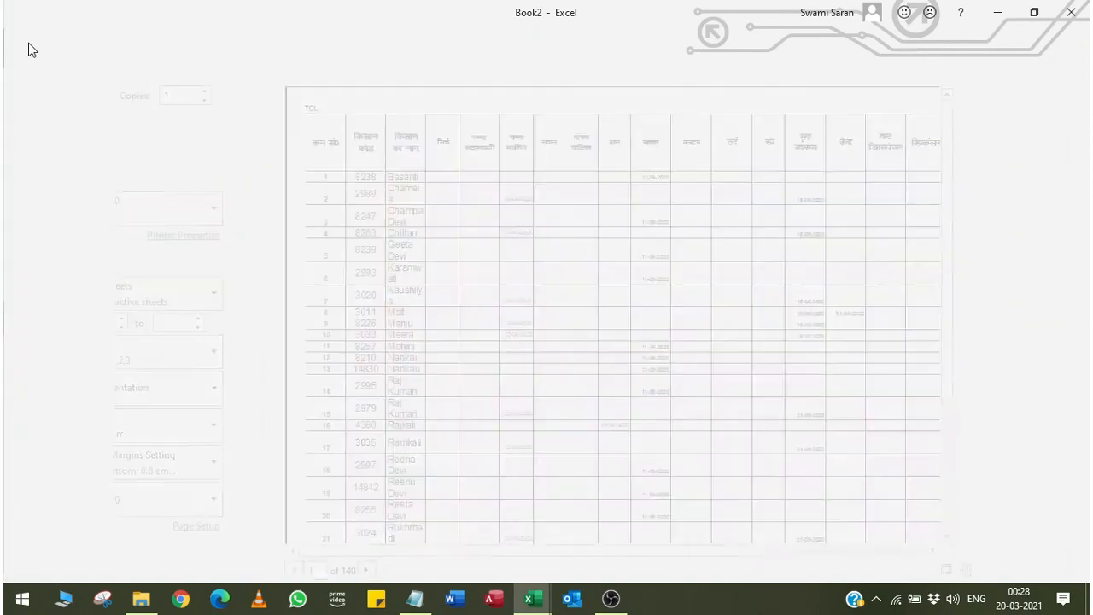
- Review the Page Setup options for scaling and orientation, margins, header and footer, and the print area and repeated title rows
click(179, 39)
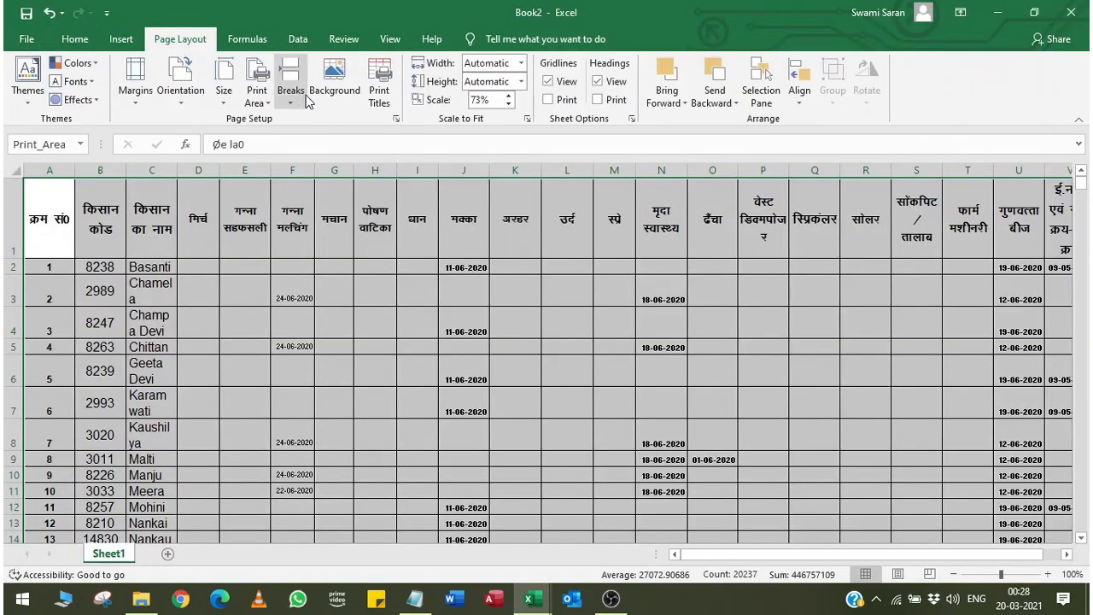
click(397, 121)
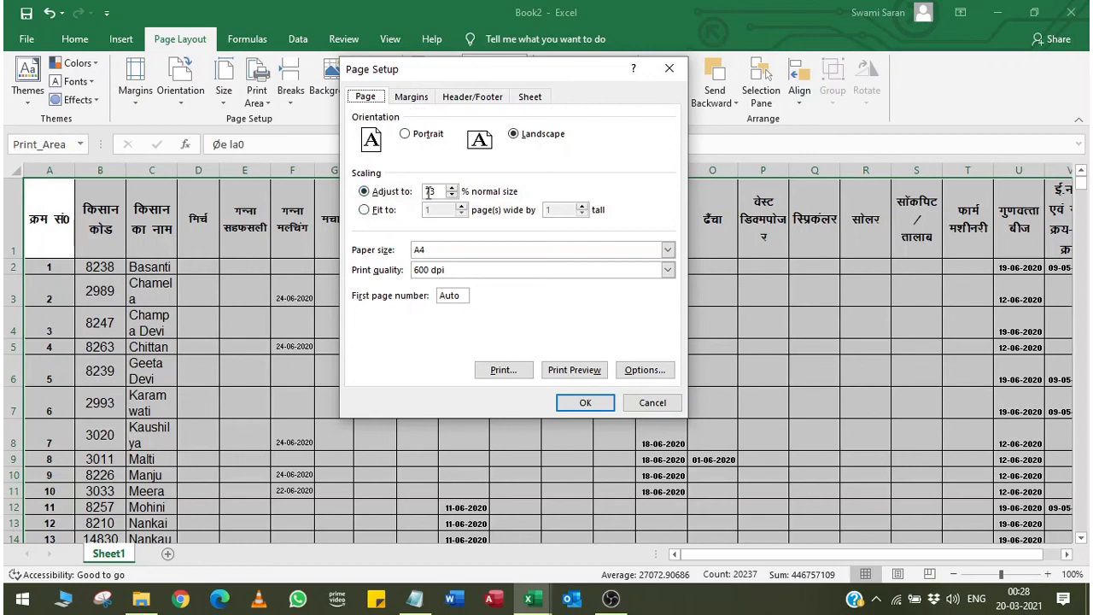
click(413, 98)
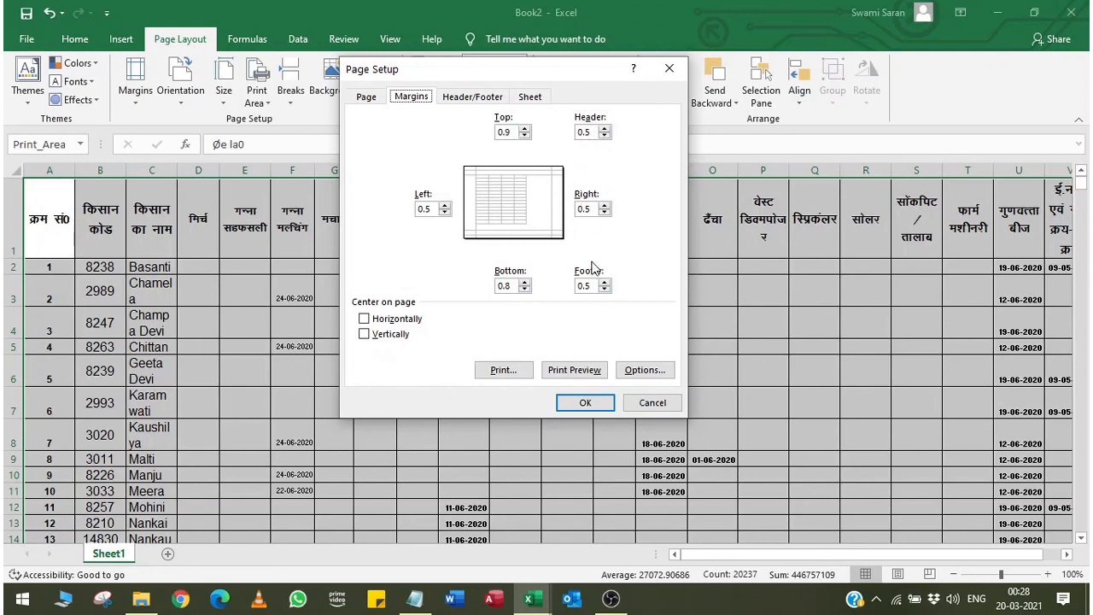
click(474, 99)
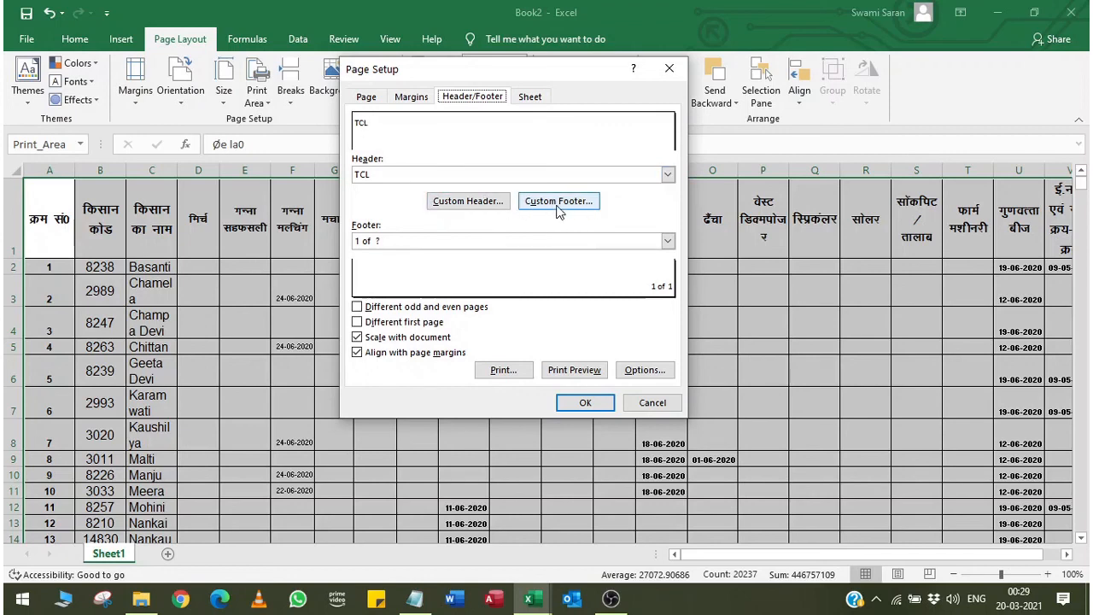
click(531, 99)
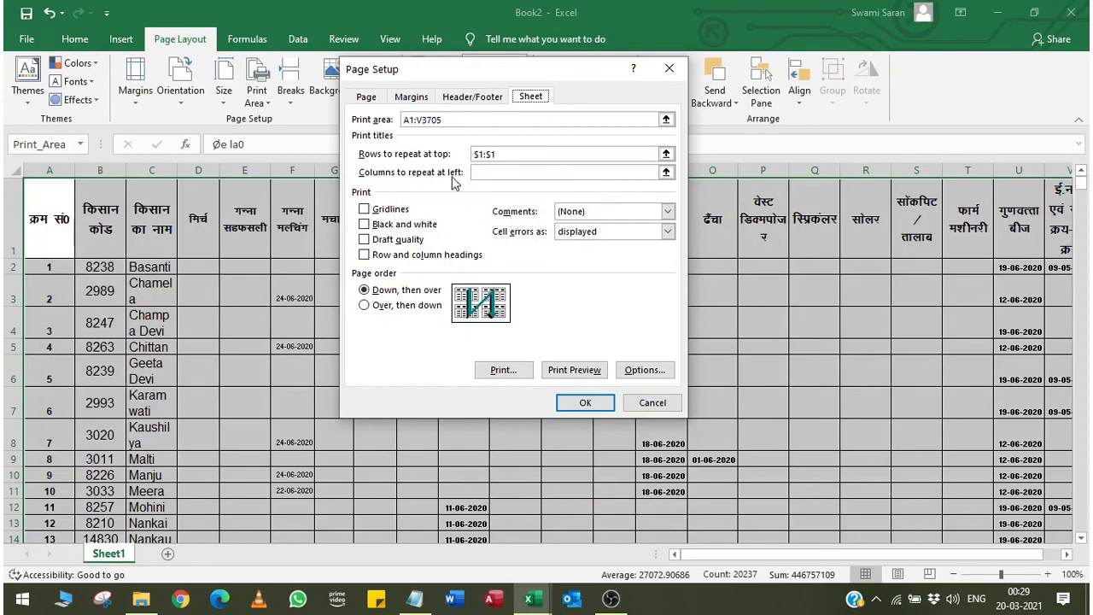
- Open the print preview from Page Setup, view page 1 in full, and return to the worksheet
click(575, 371)
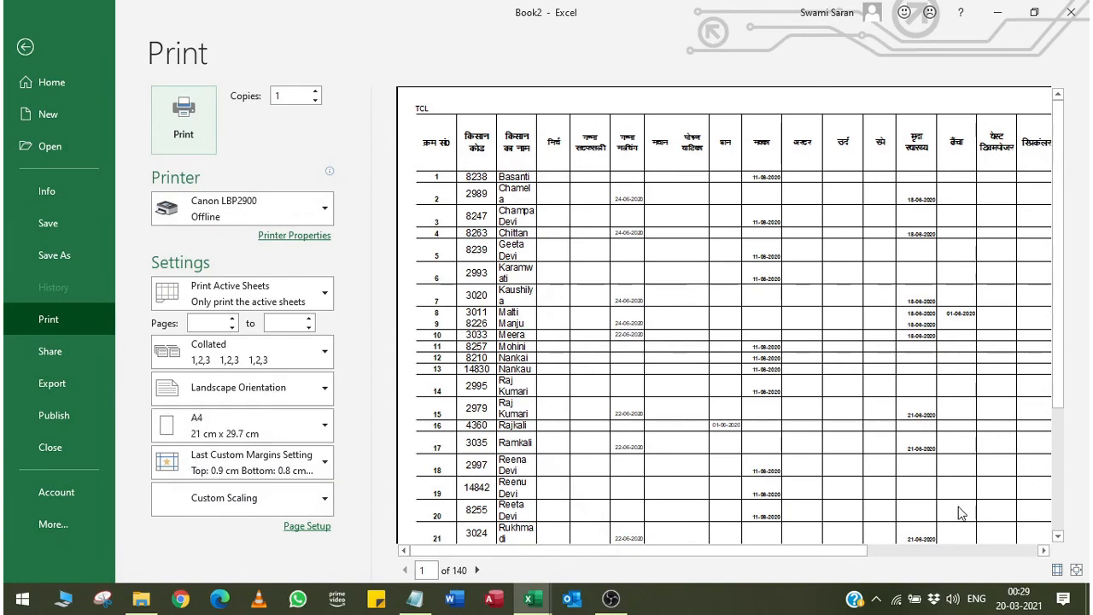
click(1077, 570)
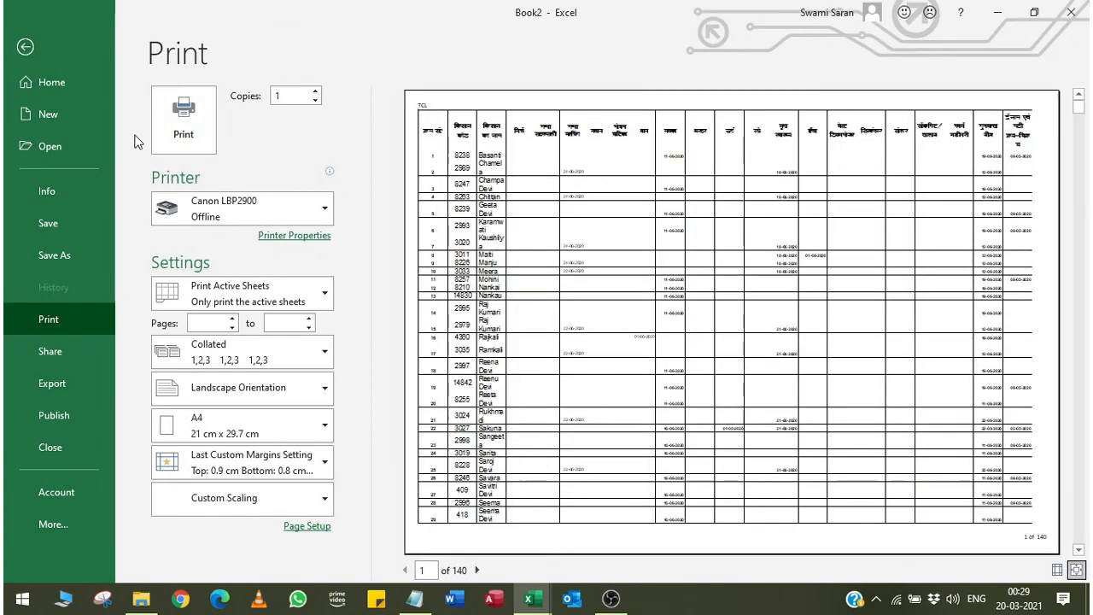
click(25, 48)
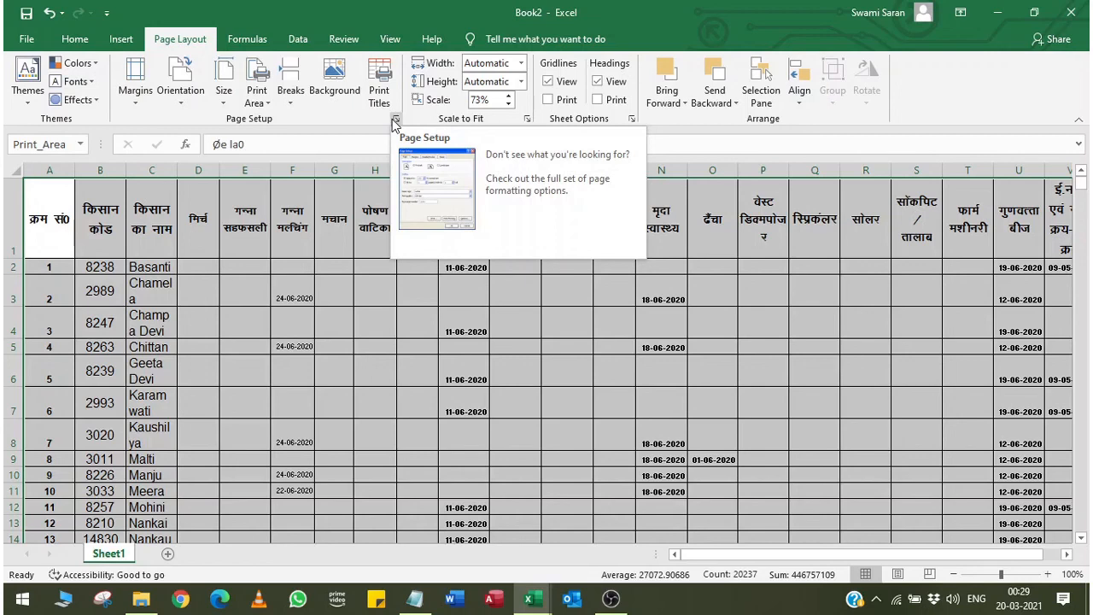
- Recheck the margin, header/footer and sheet settings in Page Setup, and close the dialog without changing anything
click(395, 121)
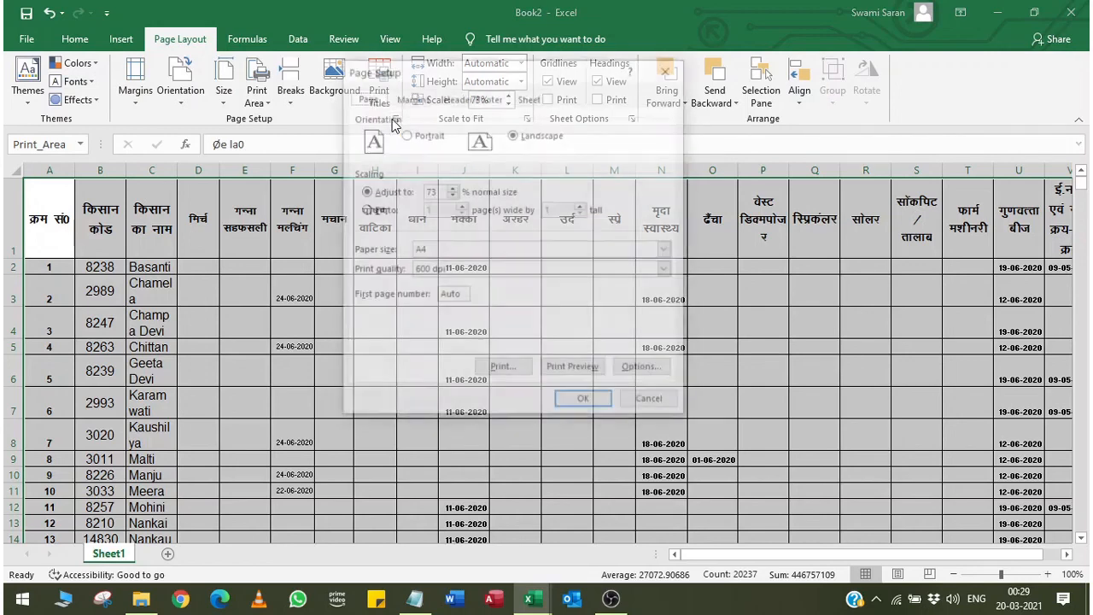
click(419, 101)
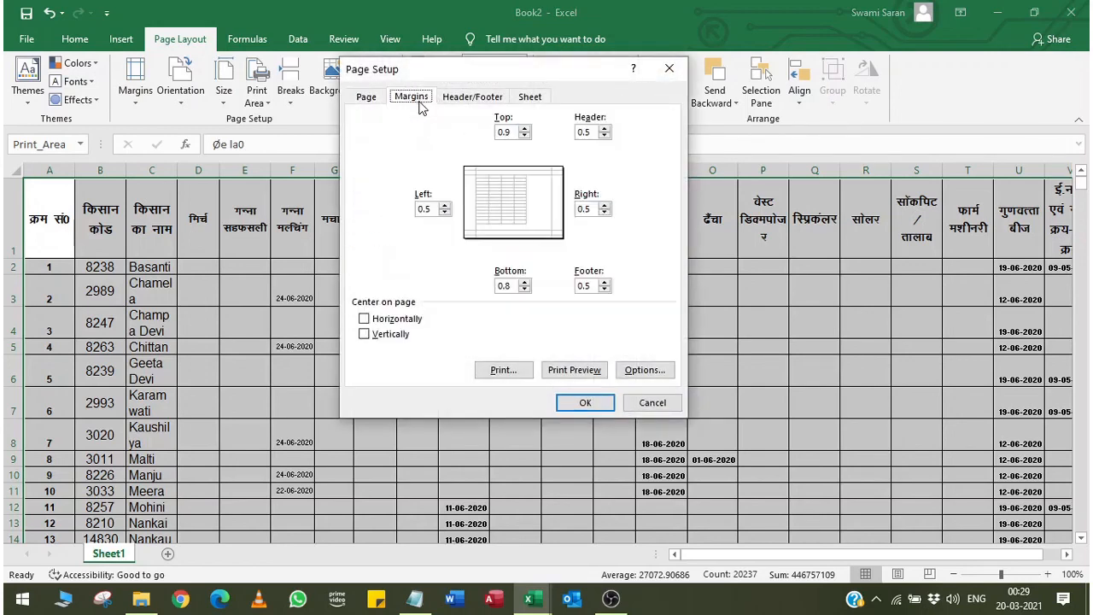
click(469, 102)
click(533, 102)
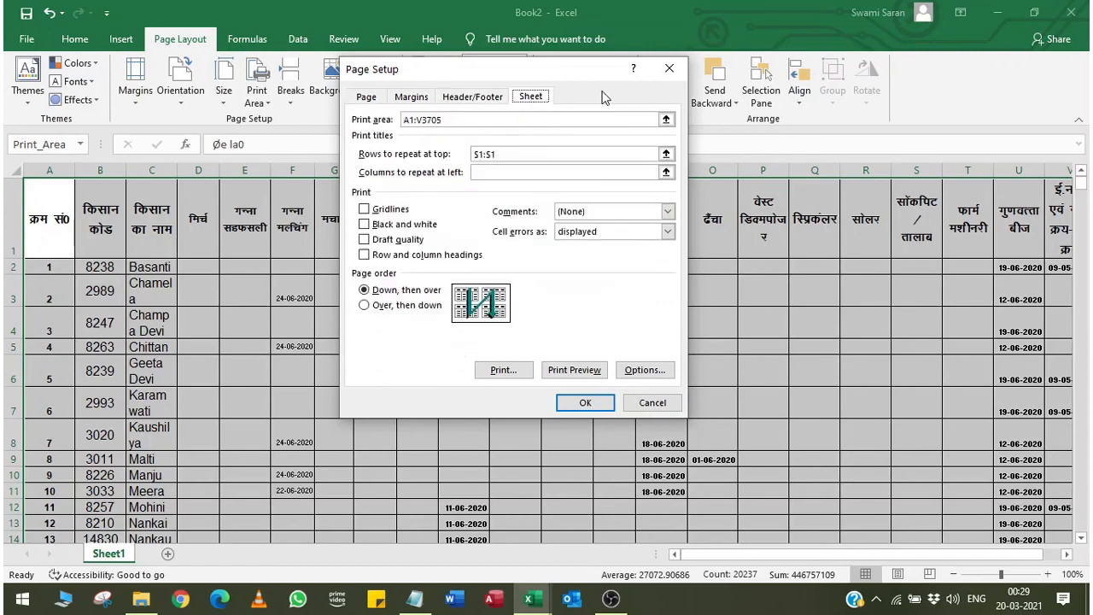
click(669, 68)
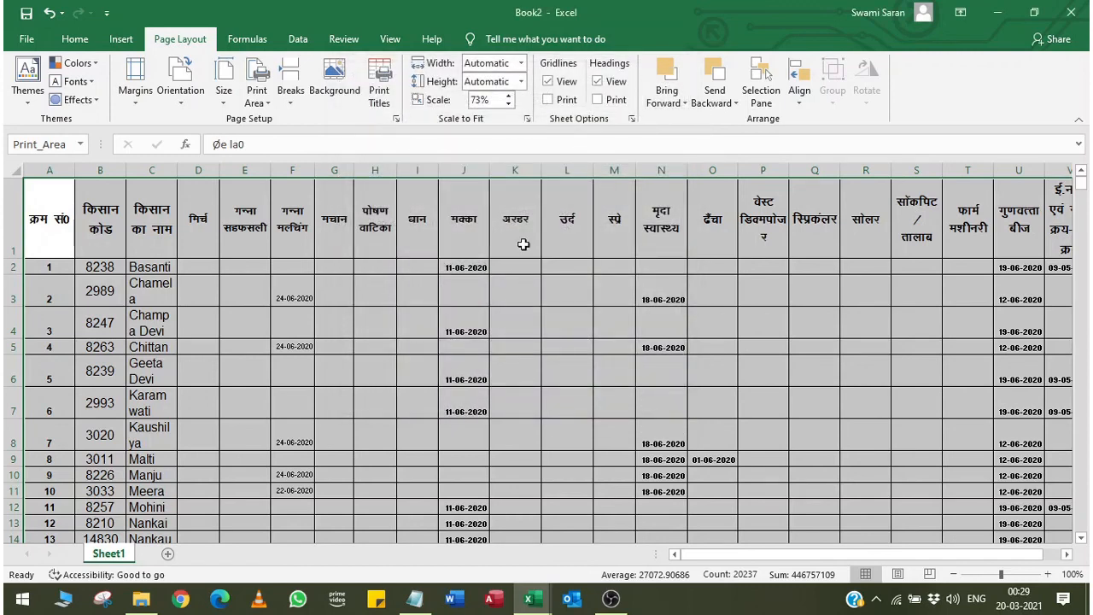
click(71, 41)
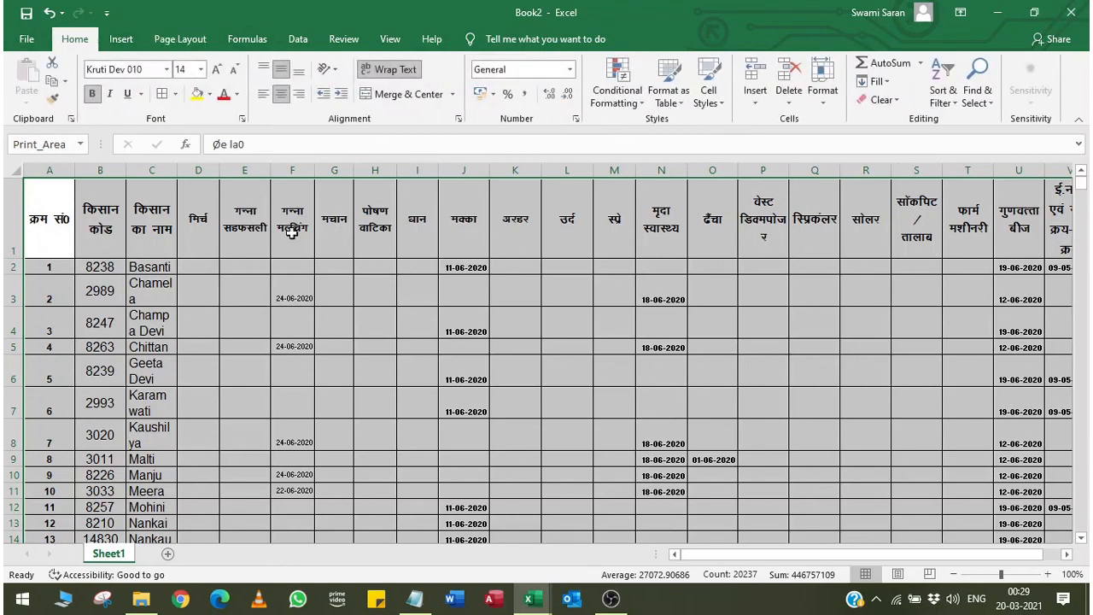